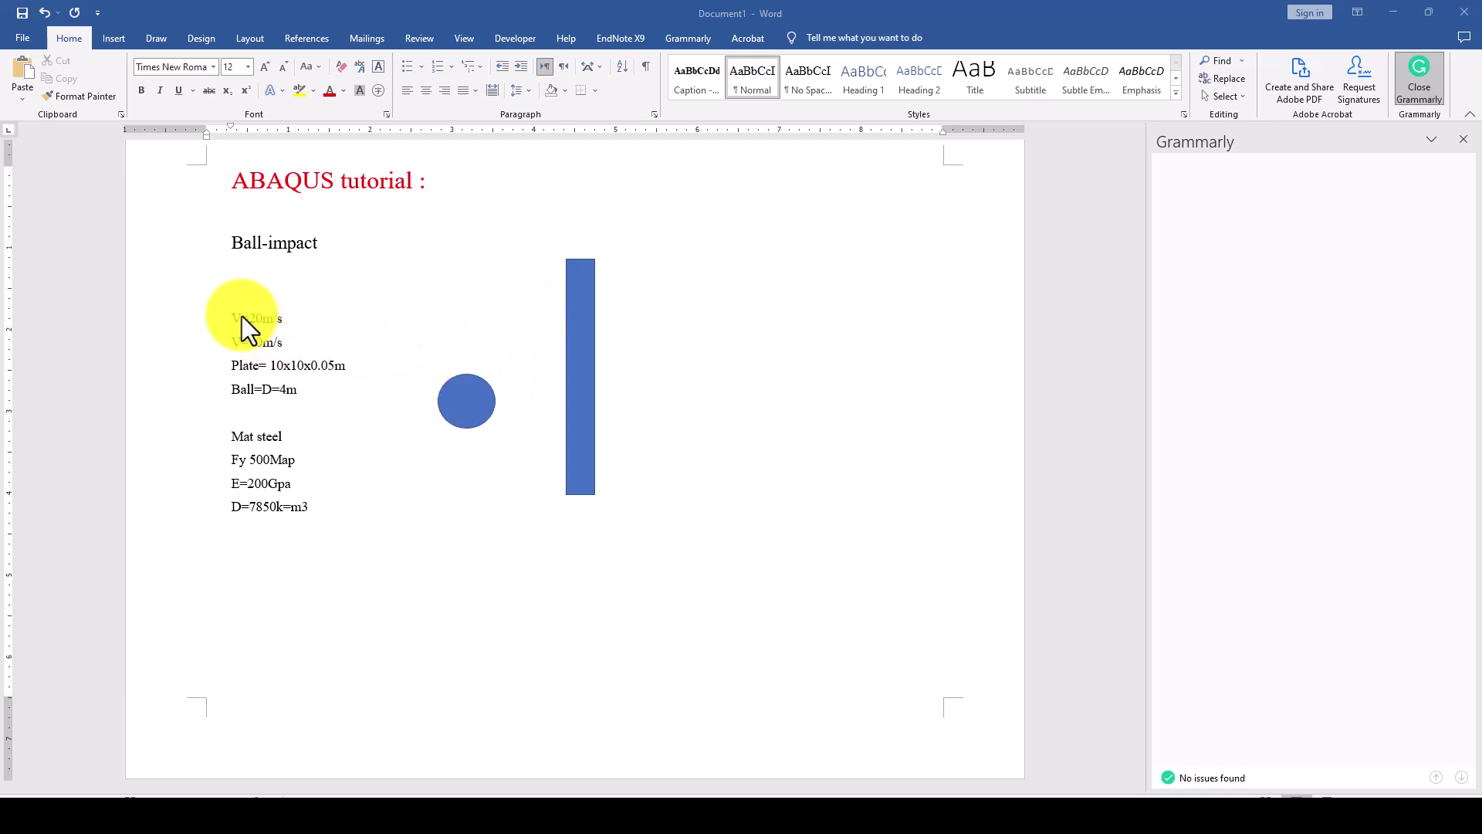
Review the V=20m/s and V=10m/s velocity lines and the 4m ball diameter in the notes
{"action": "left_click_drag", "start_coordinate": [231, 318], "coordinate": [291, 314]}
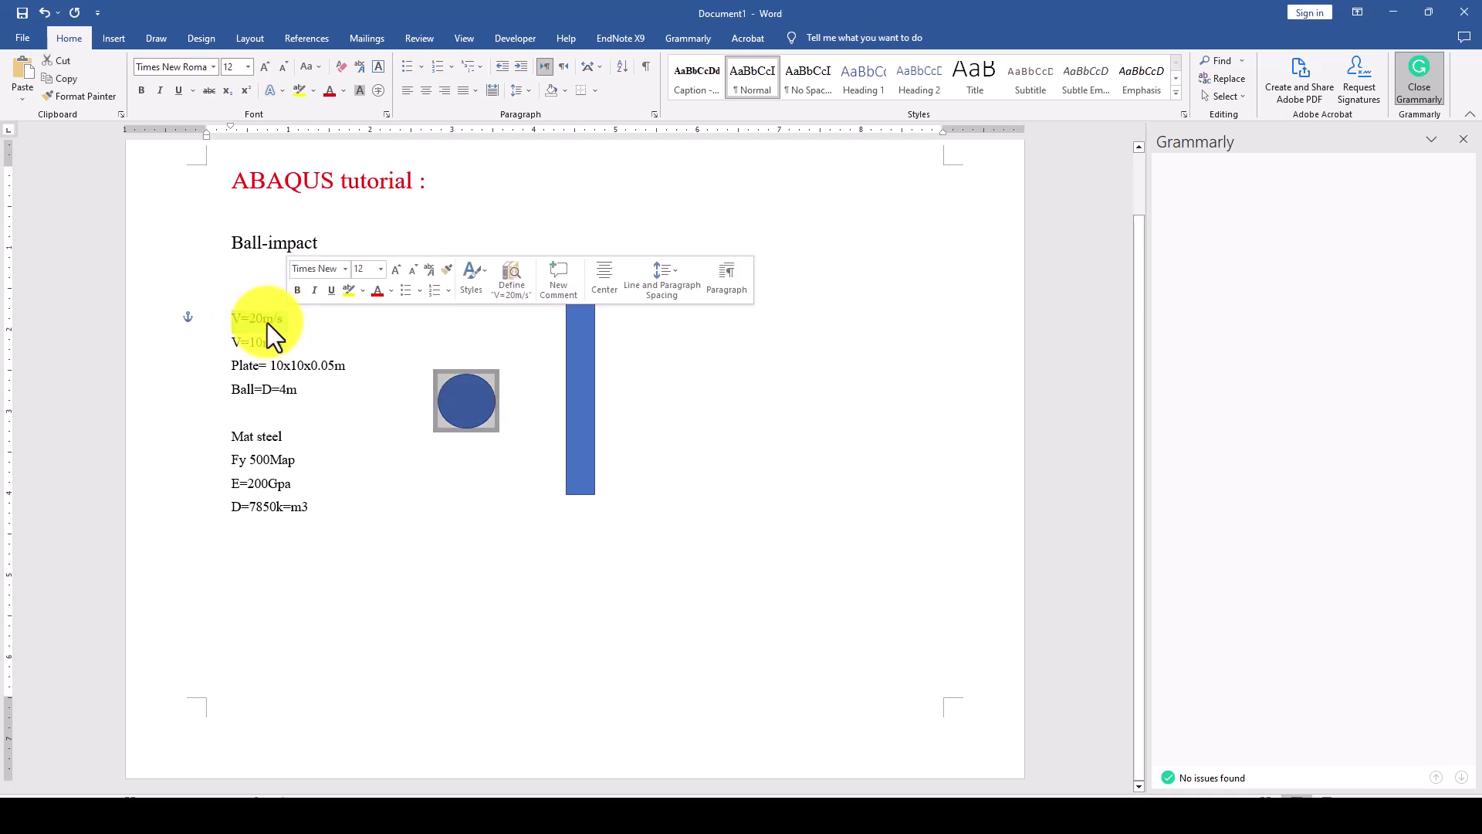
{"action": "left_click", "coordinate": [263, 318]}
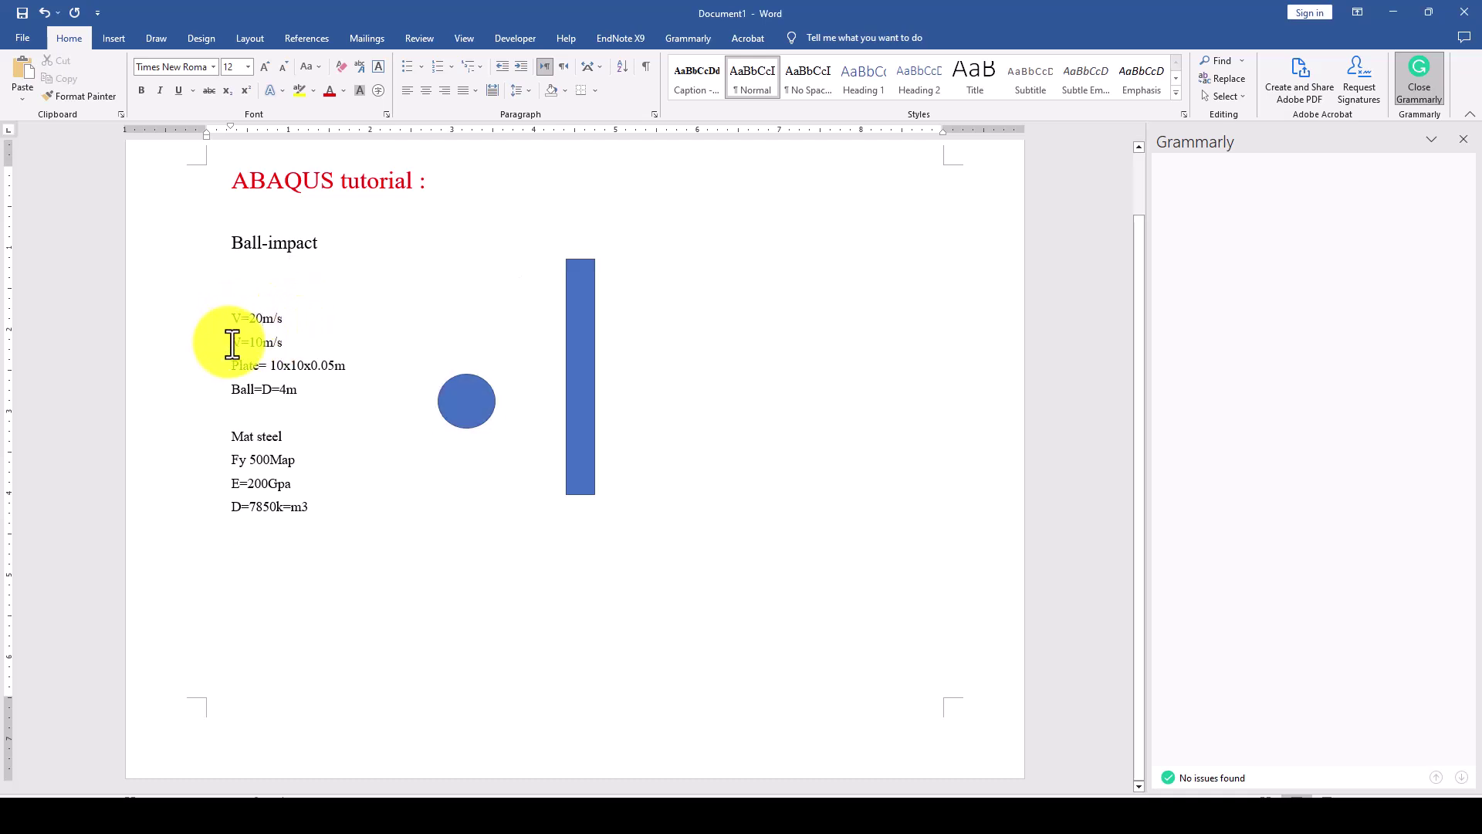
{"action": "left_click_drag", "start_coordinate": [232, 342], "coordinate": [288, 341]}
{"action": "left_click", "coordinate": [374, 506]}
{"action": "scroll", "coordinate": [339, 444], "scroll_direction": "up", "scroll_amount": 1}
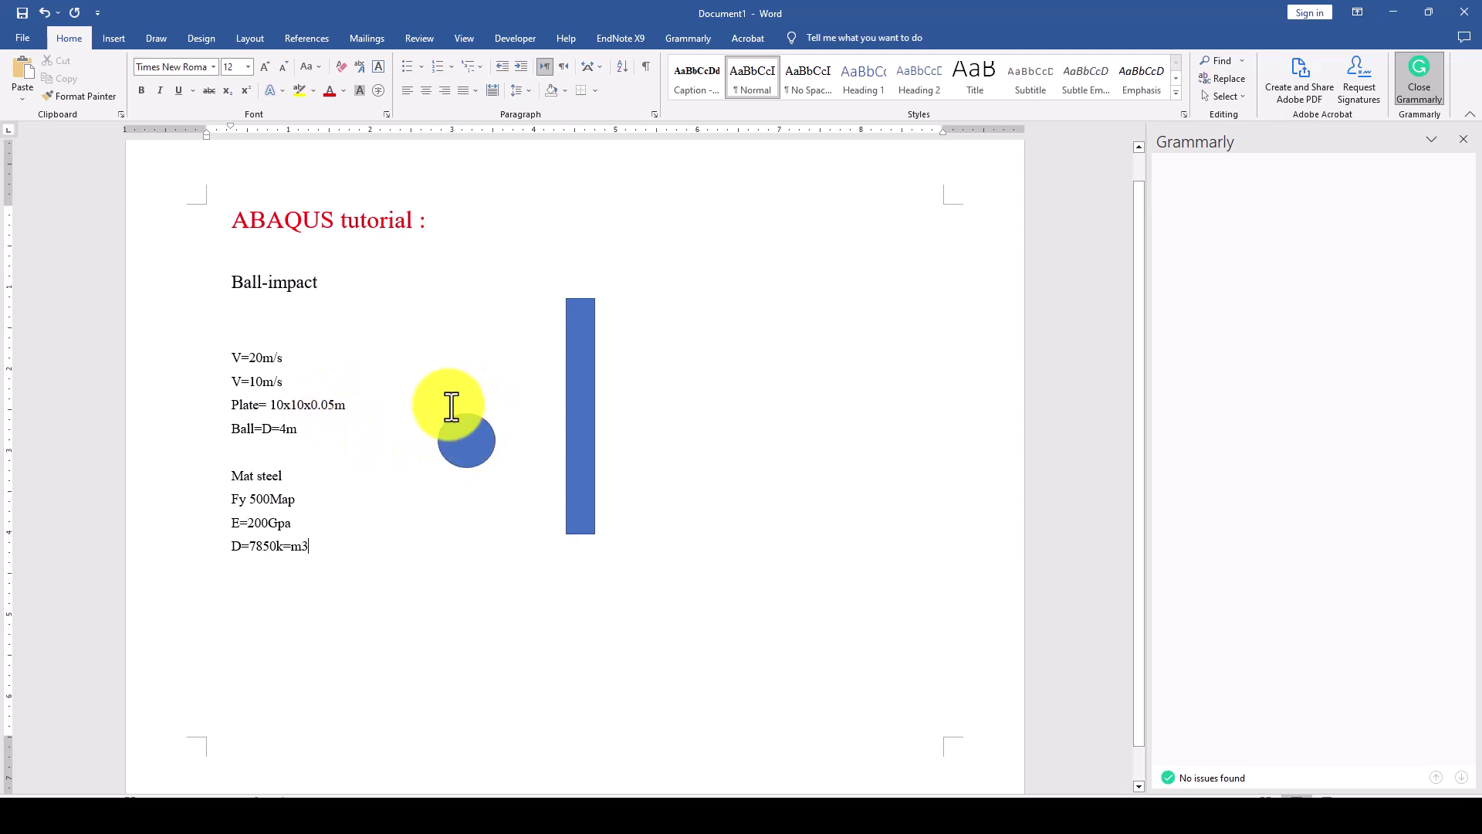
{"action": "double_click", "coordinate": [289, 429]}
{"action": "left_click", "coordinate": [401, 497]}
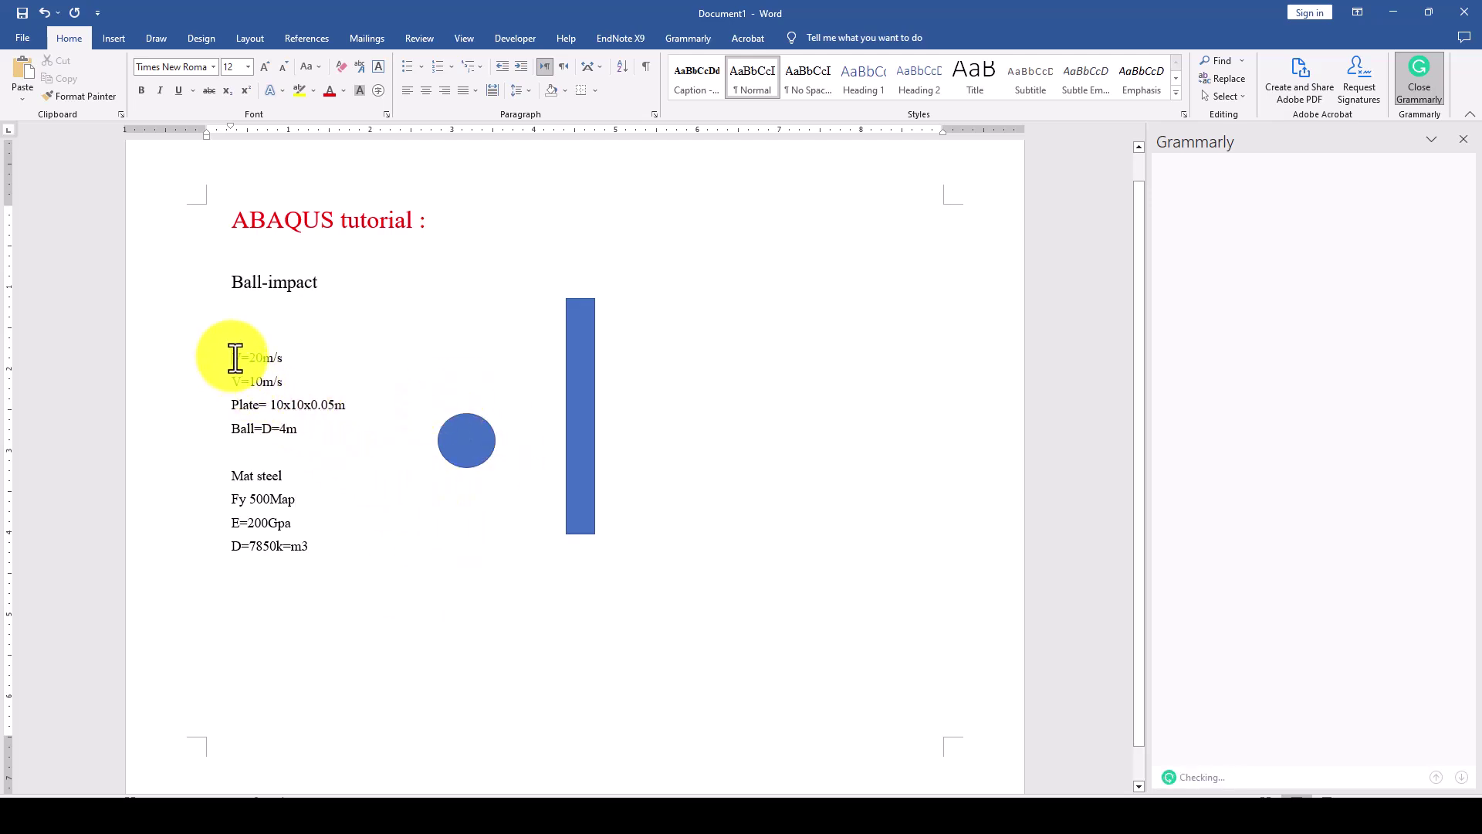
Review the velocity lines, the Fy 500Map yield stress and the E=200Gpa modulus lines
{"action": "left_click_drag", "start_coordinate": [232, 357], "coordinate": [288, 358]}
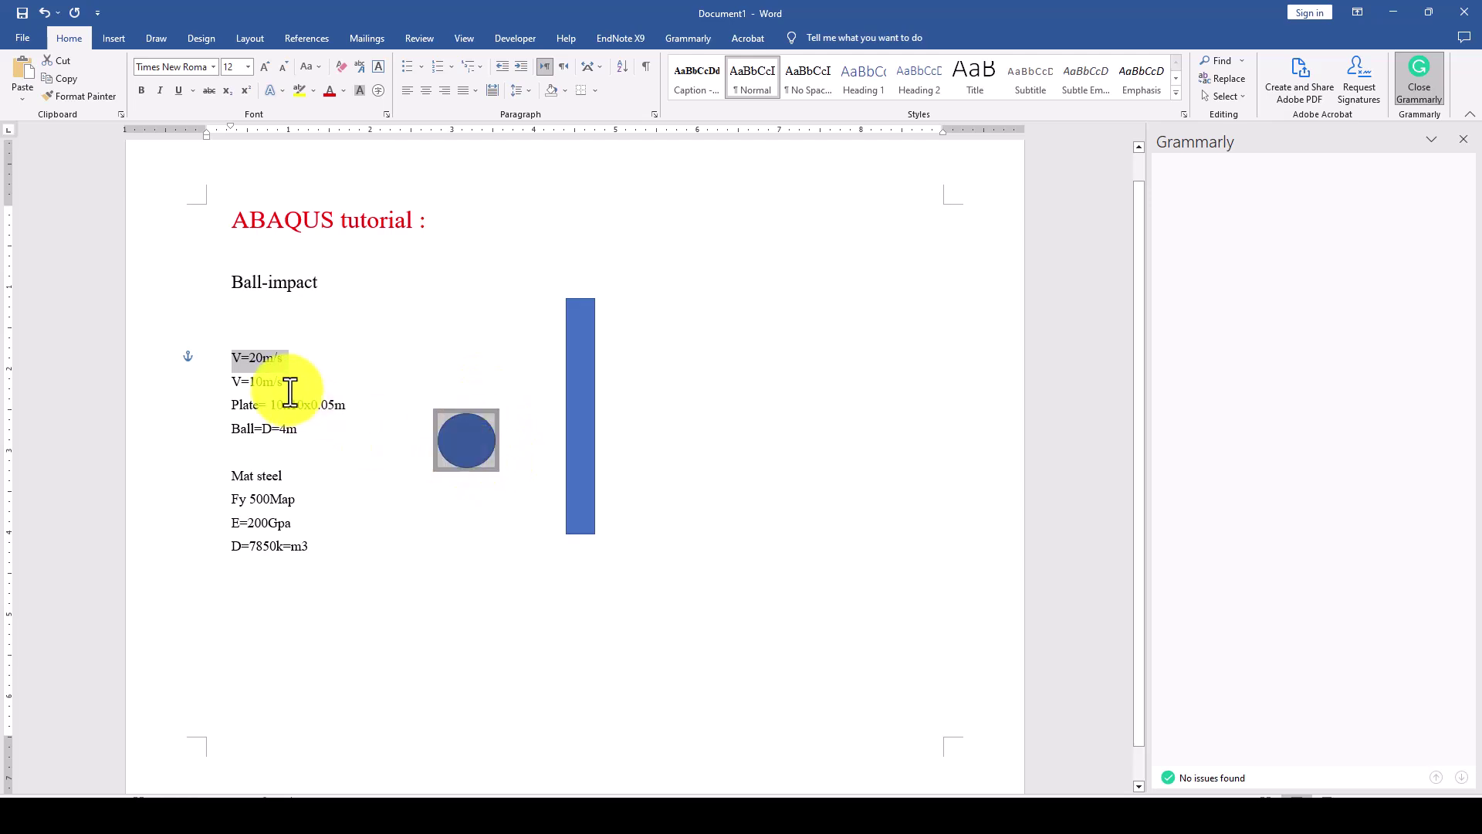
{"action": "left_click", "coordinate": [252, 384]}
{"action": "left_click_drag", "start_coordinate": [234, 381], "coordinate": [287, 382]}
{"action": "left_click", "coordinate": [305, 406]}
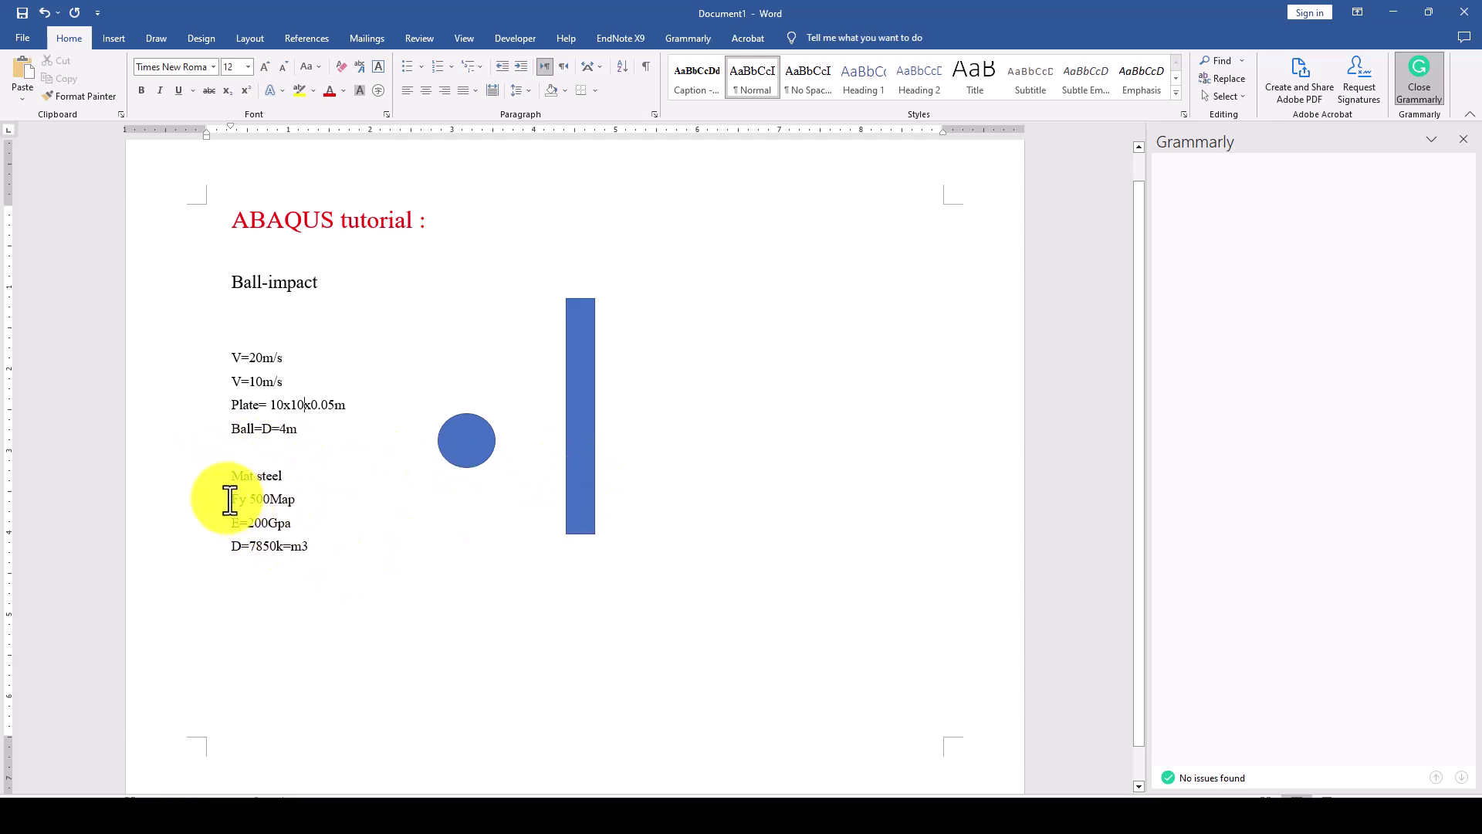
{"action": "left_click_drag", "start_coordinate": [231, 500], "coordinate": [293, 498]}
{"action": "left_click", "coordinate": [297, 500]}
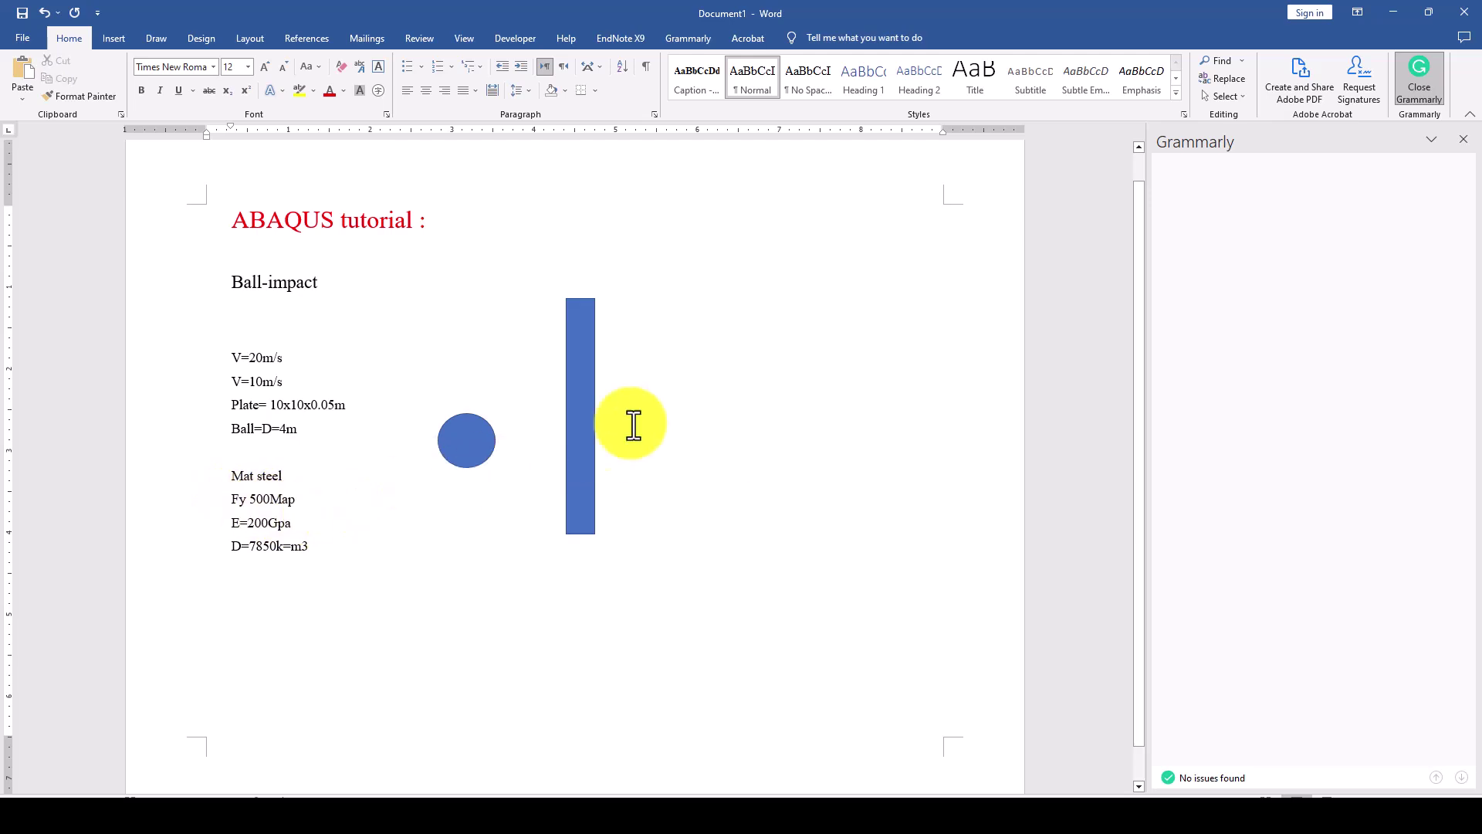
{"action": "left_click_drag", "start_coordinate": [232, 523], "coordinate": [295, 526]}
{"action": "left_click", "coordinate": [231, 546]}
Add 0.3 after E=200Gpa and correct the density line to D=7850k/m3
{"action": "left_click", "coordinate": [306, 525]}
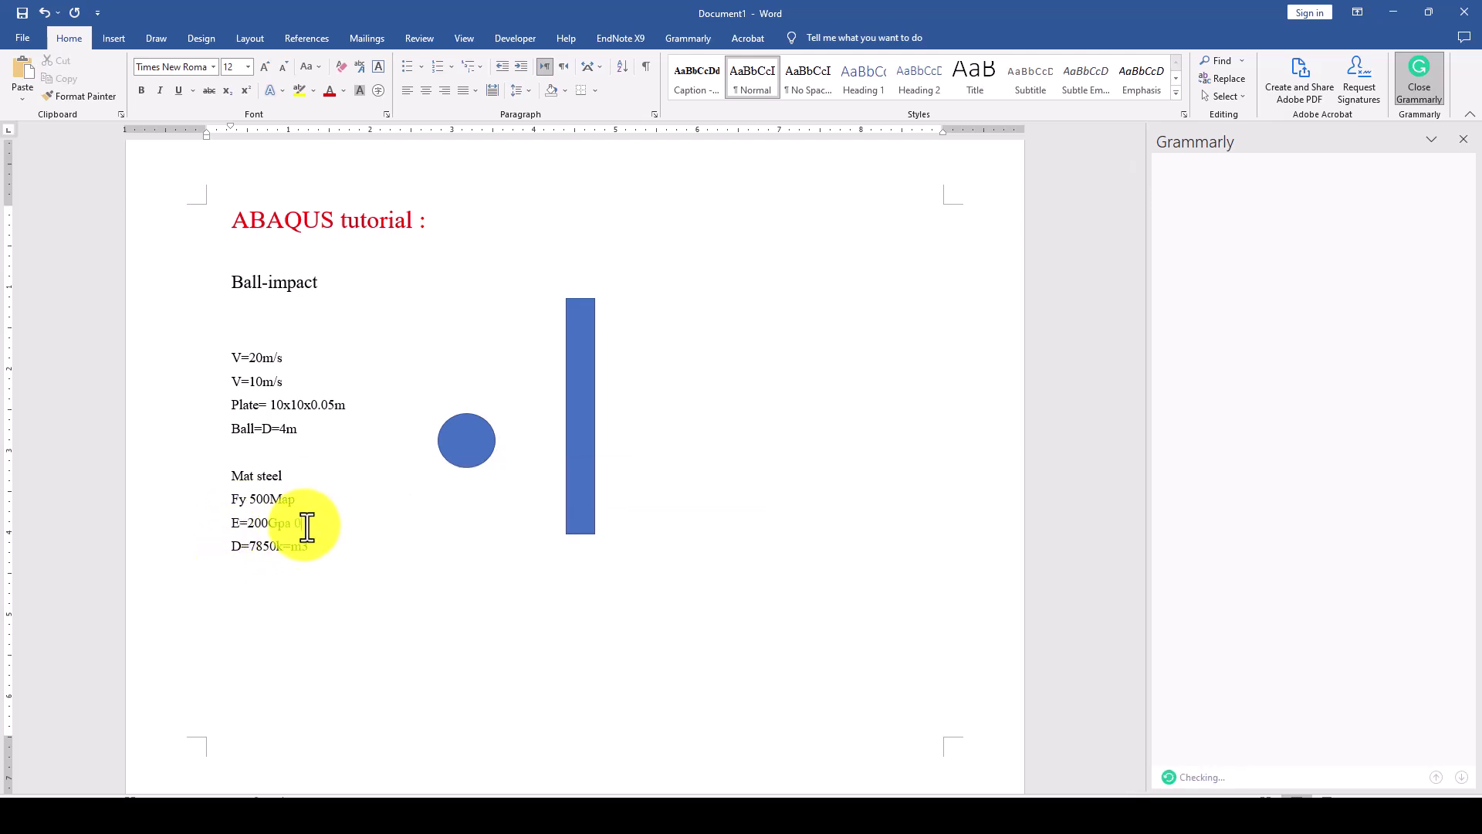
{"action": "type", "text": "0.3"}
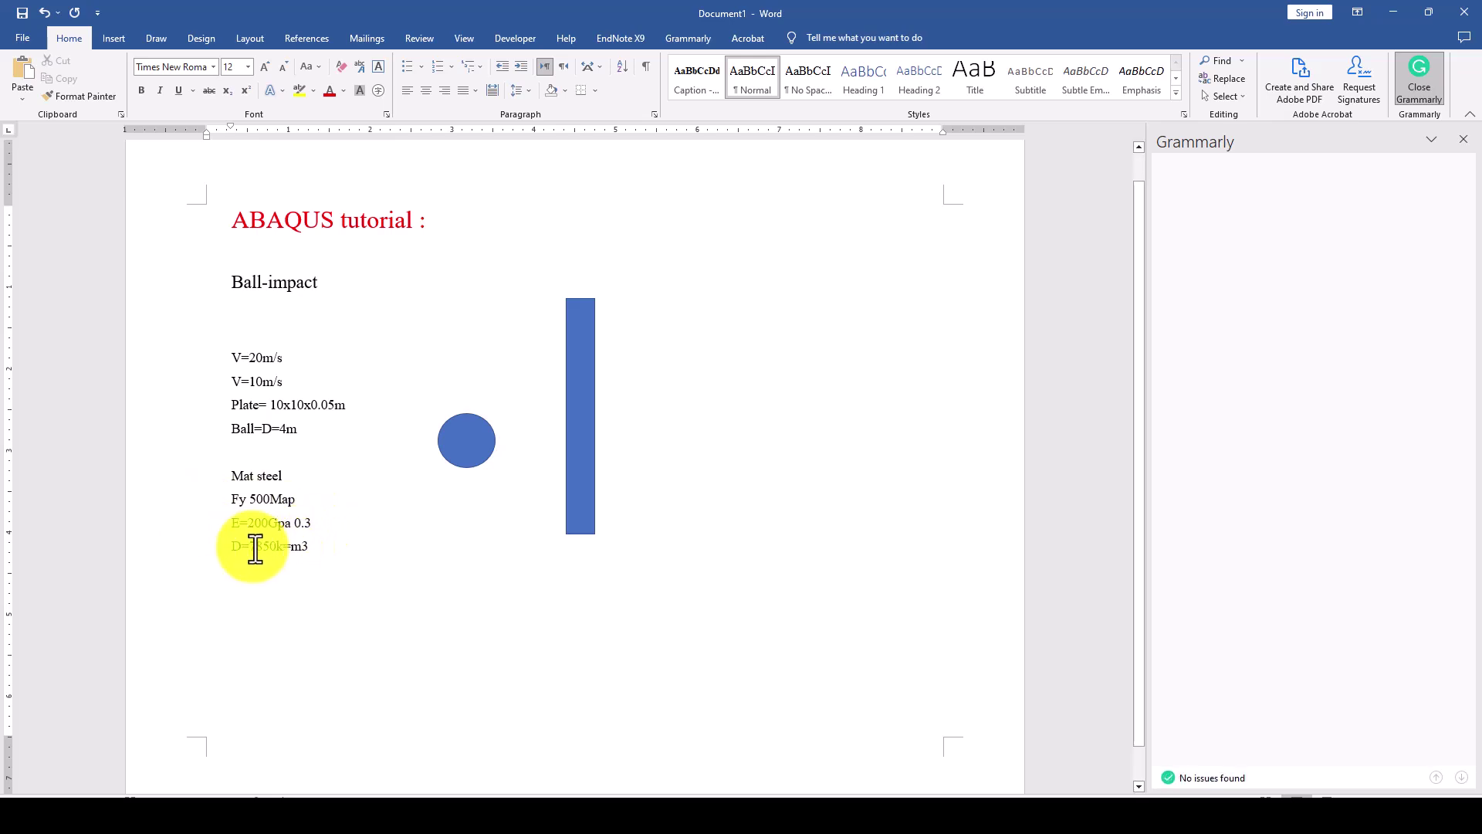
{"action": "left_click_drag", "start_coordinate": [233, 545], "coordinate": [295, 549]}
{"action": "left_click", "coordinate": [292, 553]}
{"action": "key", "text": "Delete"}
{"action": "key", "text": "Delete"}
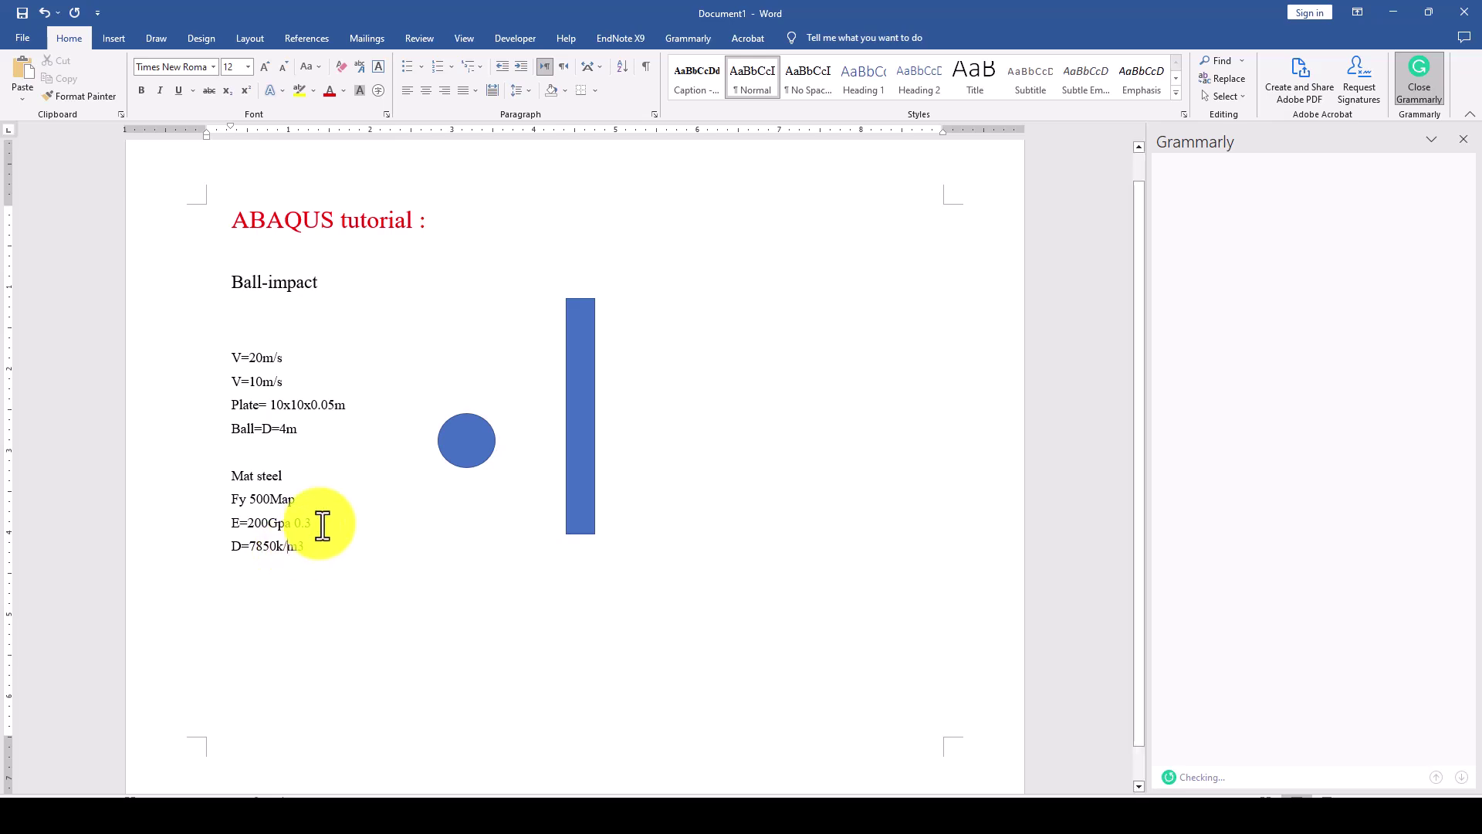
{"action": "left_click", "coordinate": [442, 469]}
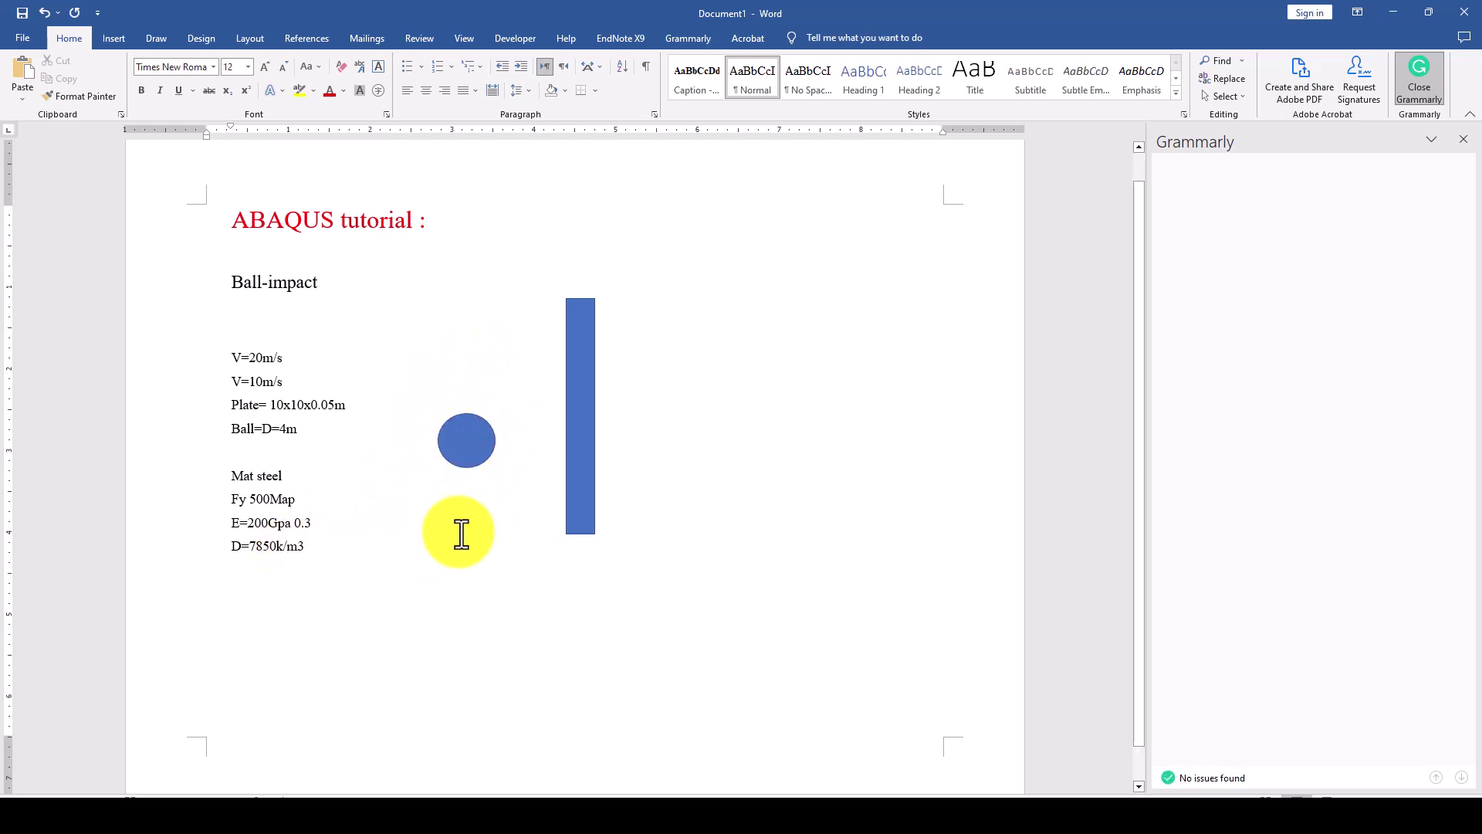
{"action": "left_click", "coordinate": [291, 578]}
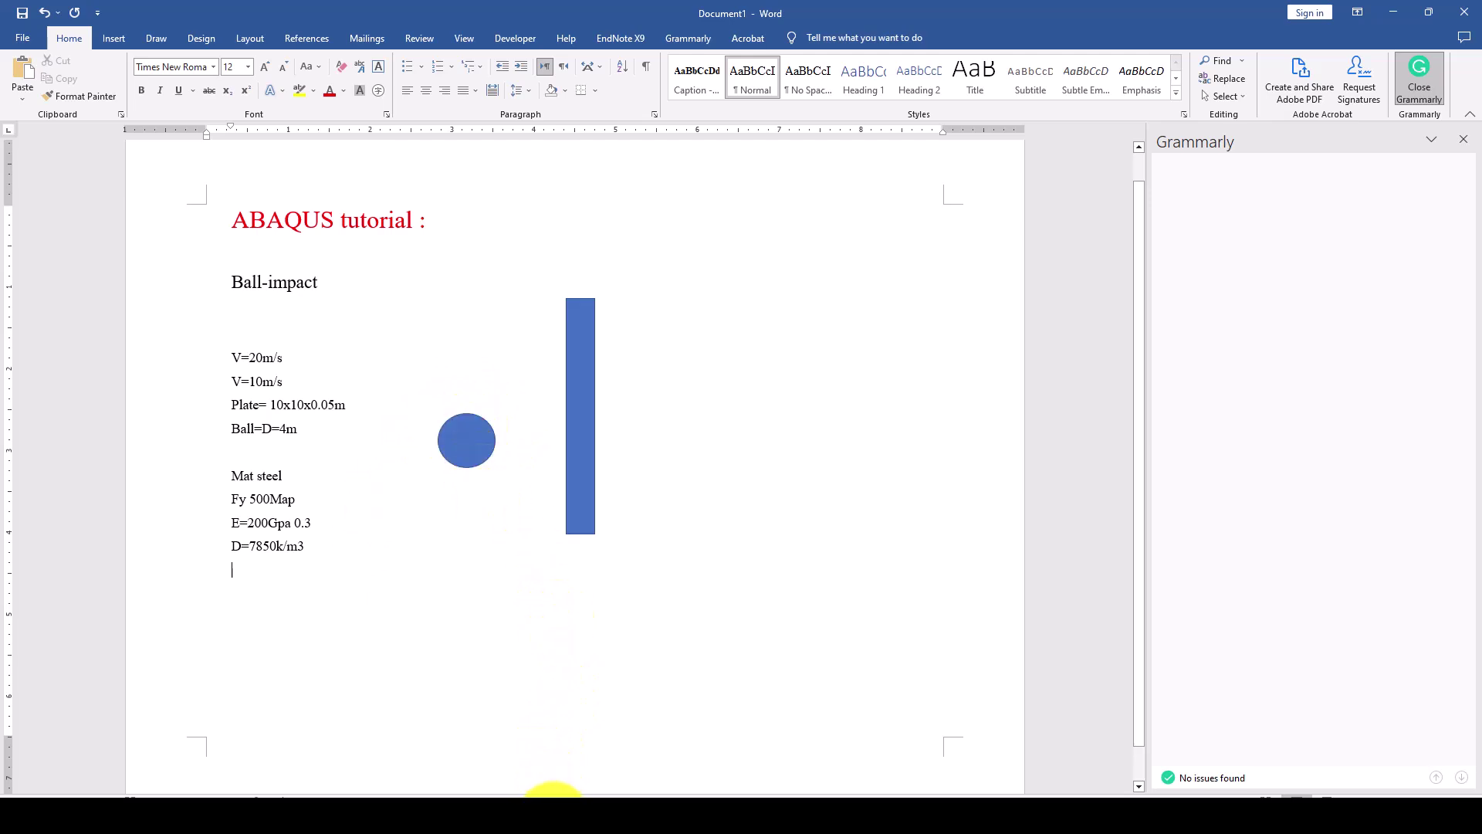
Close the section dialogs in Abaqus and save ball-impact.cae before starting a new model database
{"action": "key", "text": "alt+Tab"}
{"action": "left_click", "coordinate": [592, 152]}
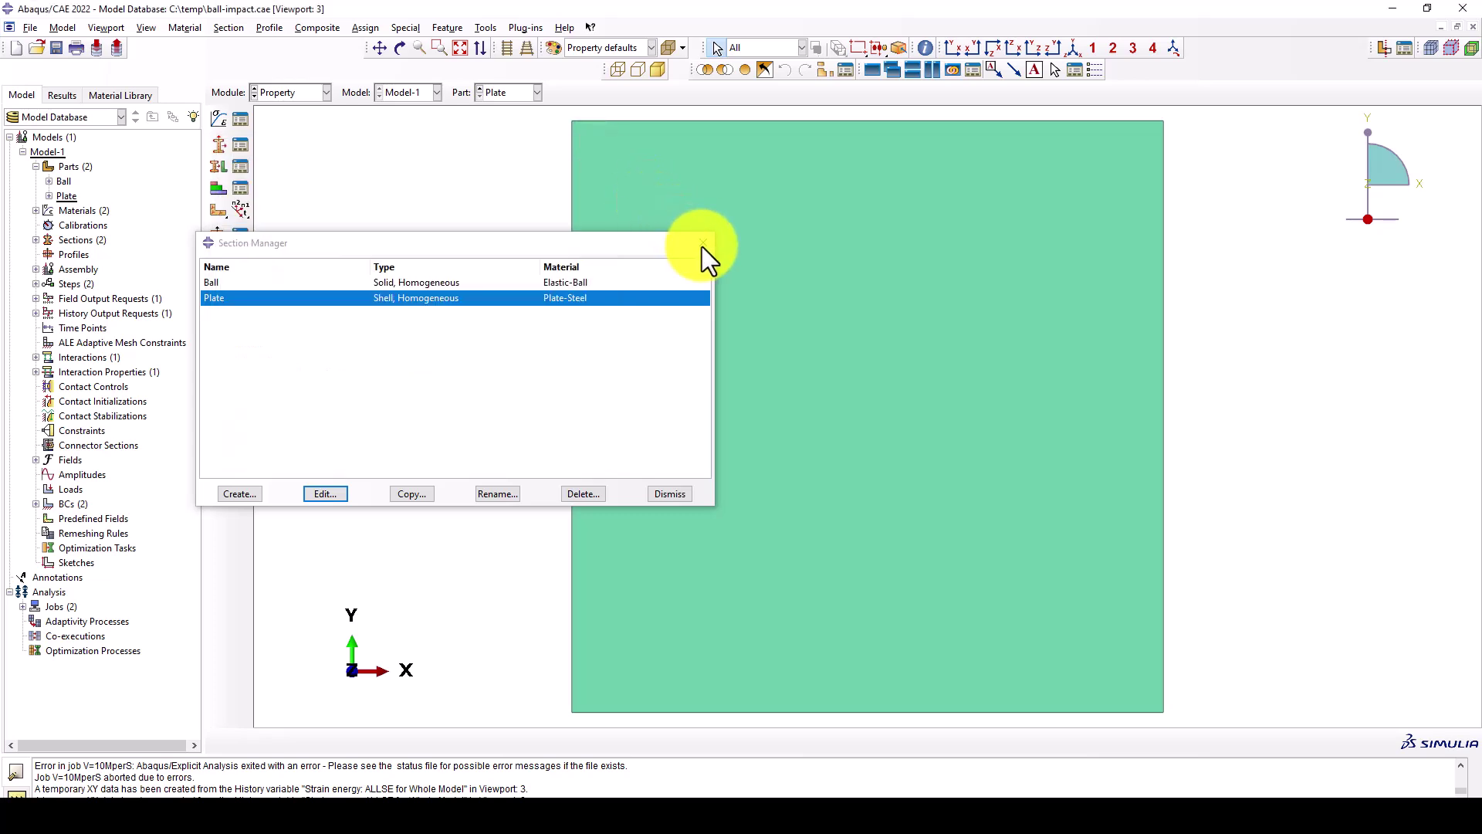
{"action": "left_click", "coordinate": [702, 243]}
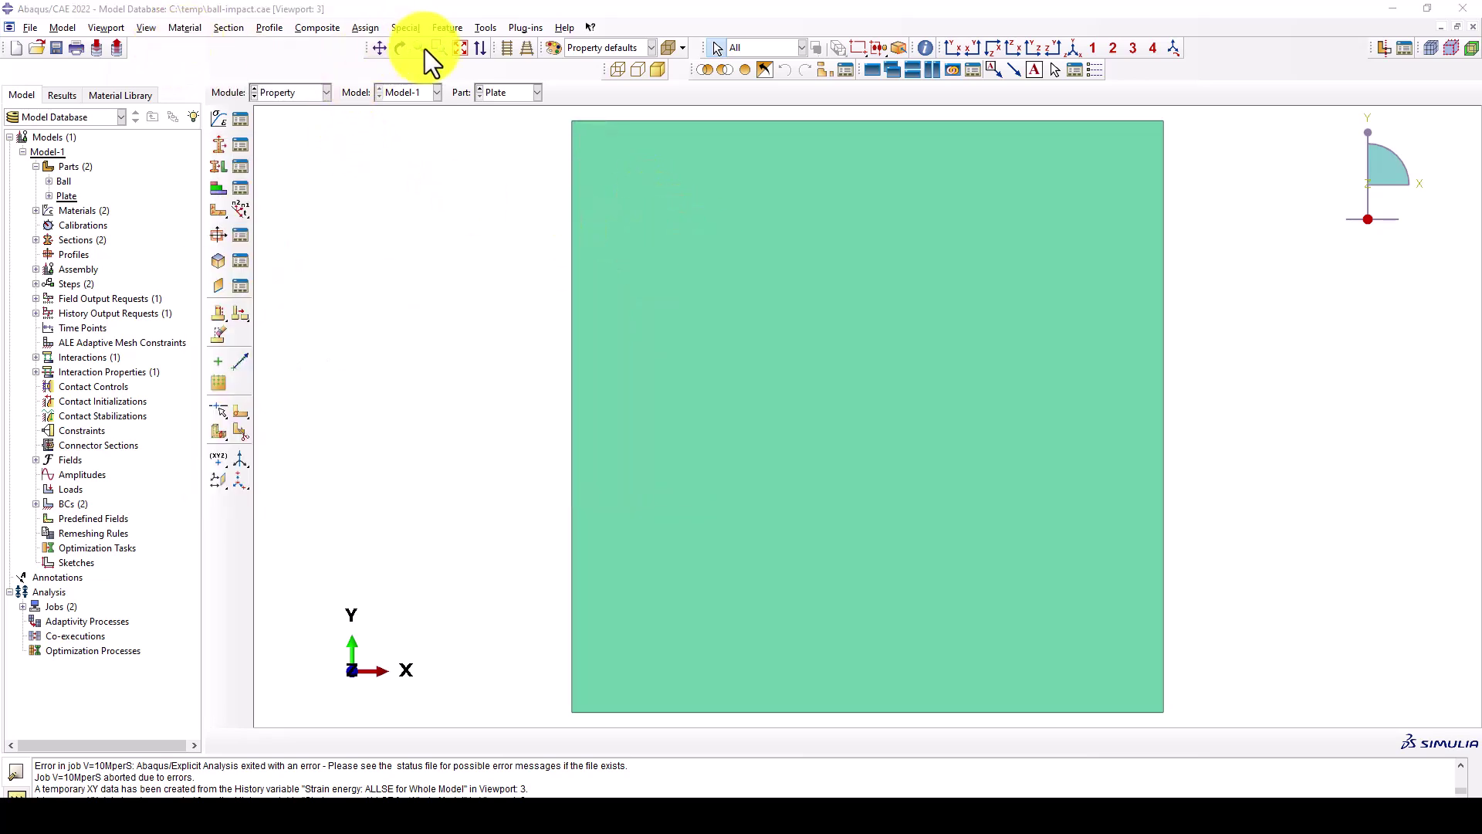
{"action": "left_click", "coordinate": [316, 93]}
{"action": "left_click", "coordinate": [289, 90]}
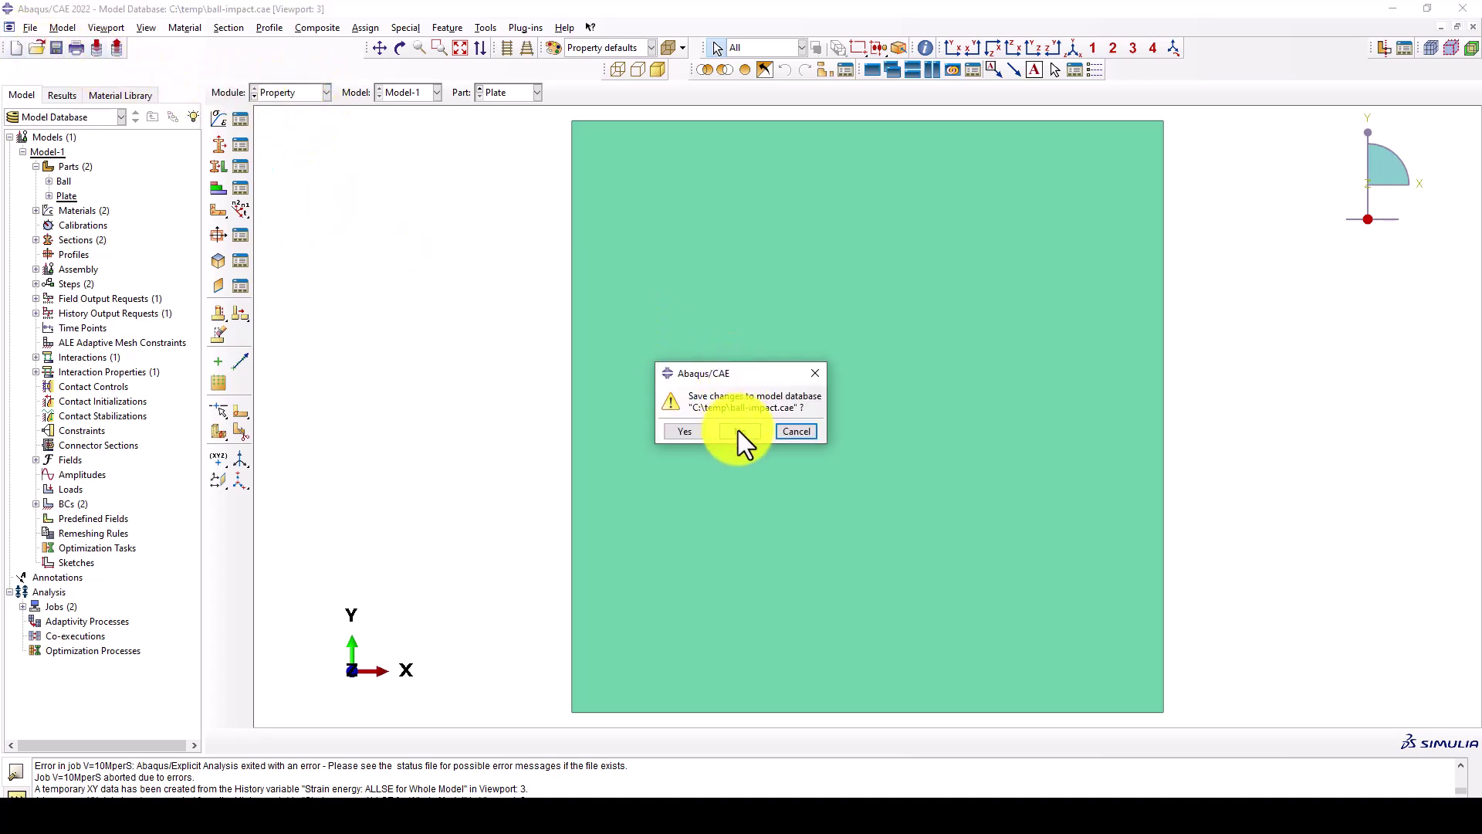
{"action": "left_click", "coordinate": [695, 433]}
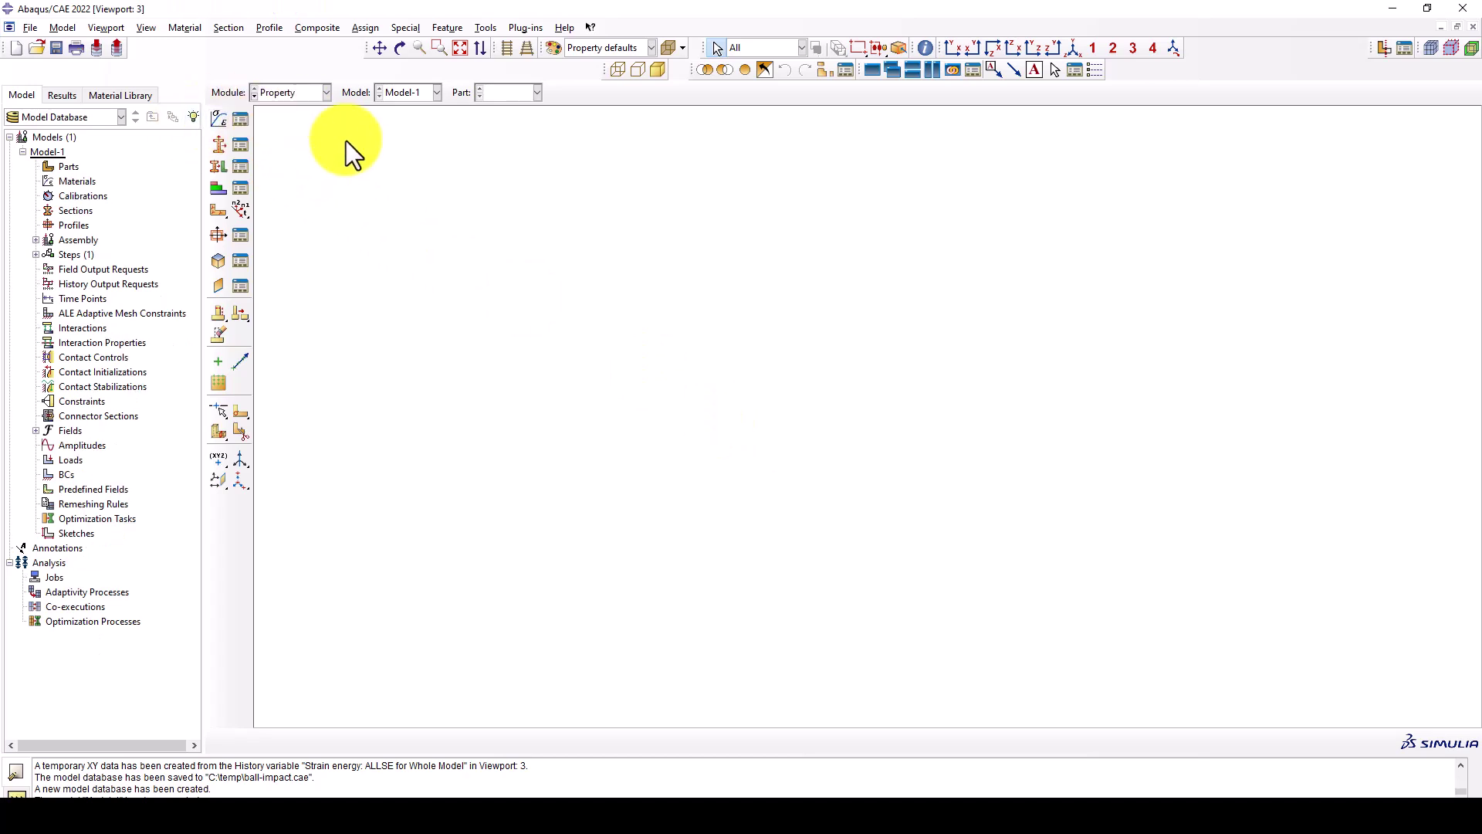
In the Part module, create part Plate as a 3D deformable planar shell
{"action": "left_click", "coordinate": [284, 91]}
{"action": "left_click", "coordinate": [281, 110]}
{"action": "left_click", "coordinate": [220, 119]}
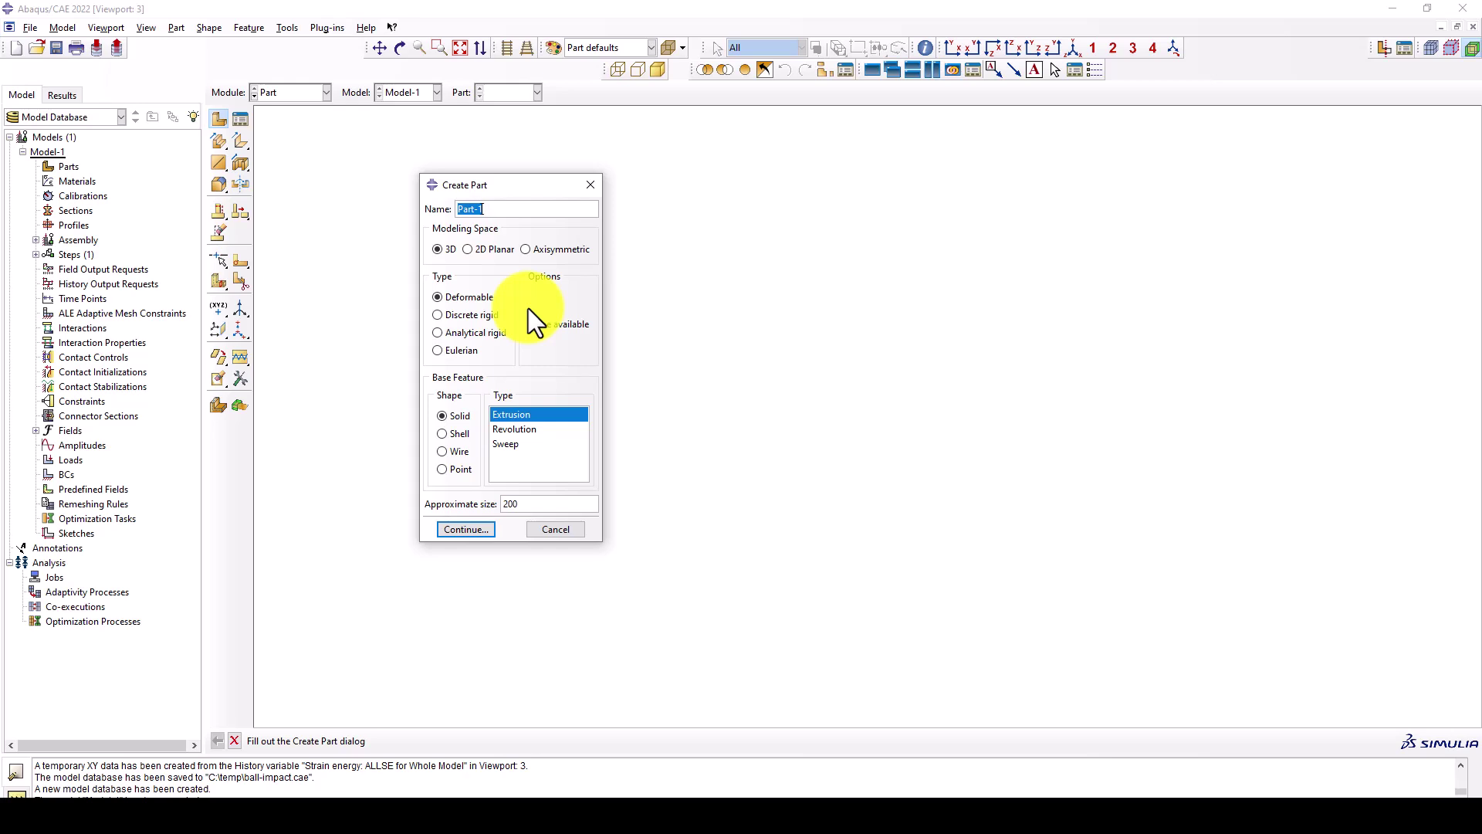
{"action": "type", "text": "Plate"}
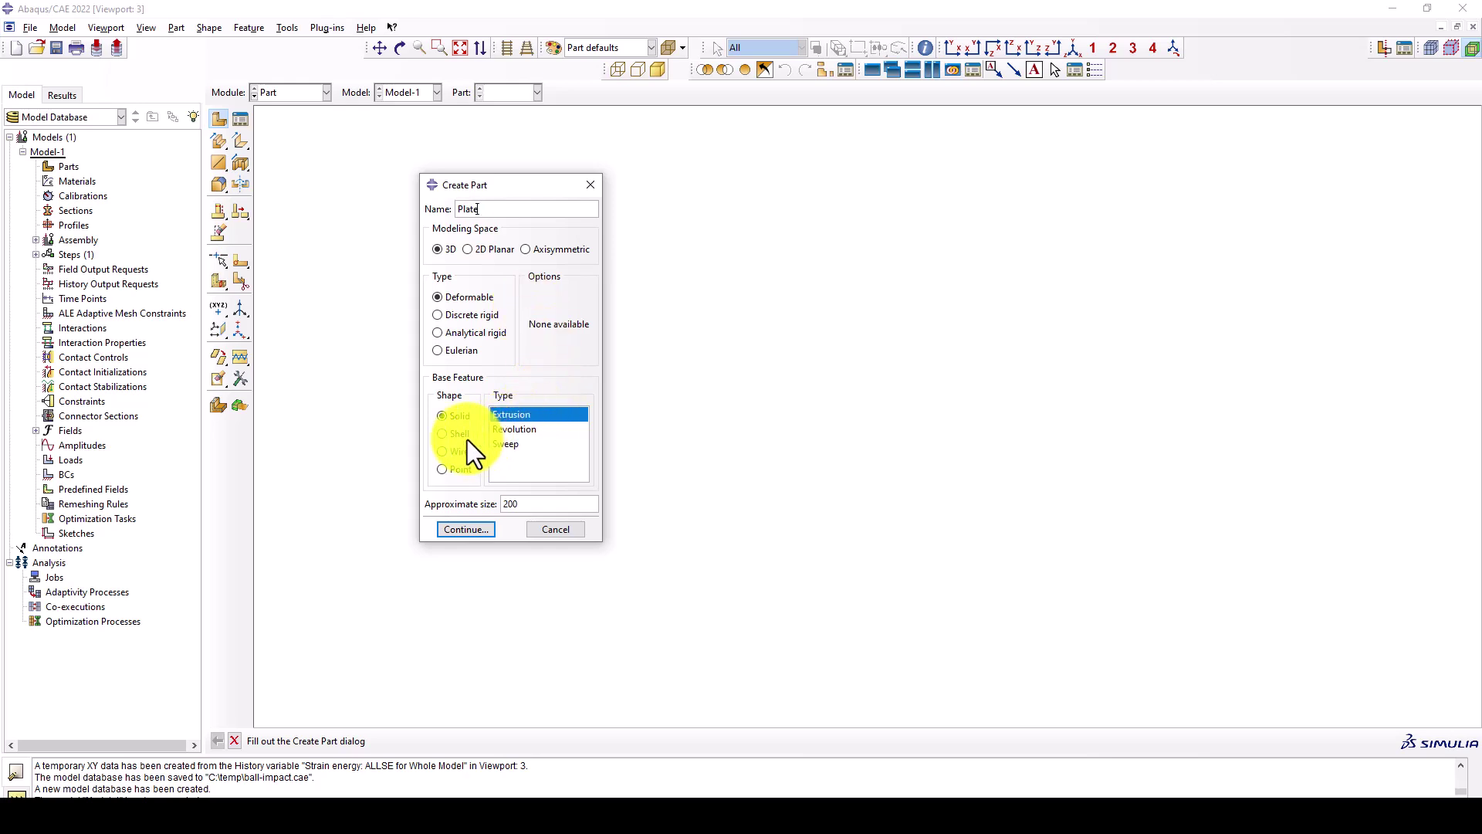
{"action": "double_click", "coordinate": [505, 504]}
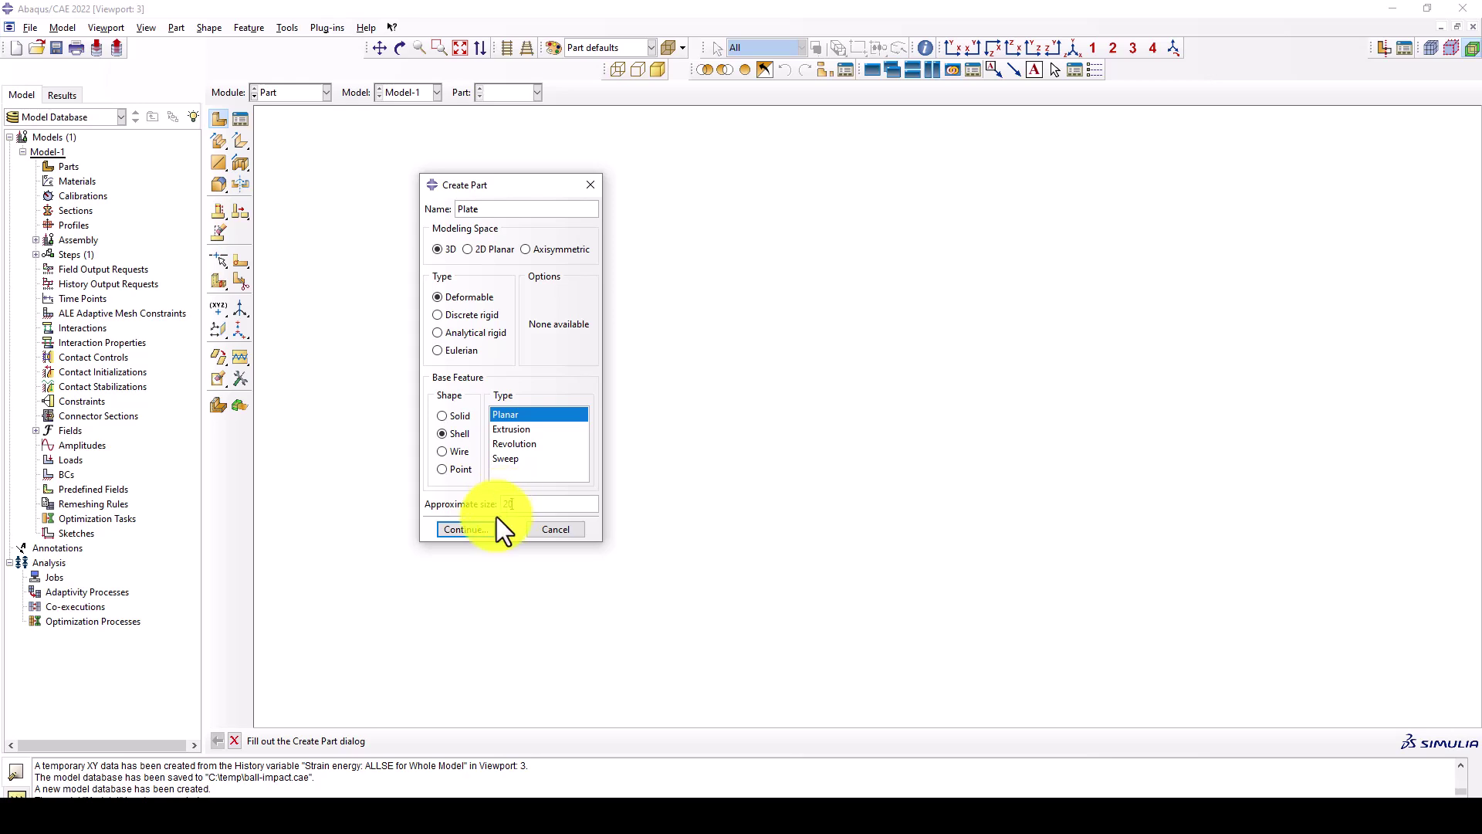
{"action": "left_click", "coordinate": [480, 526]}
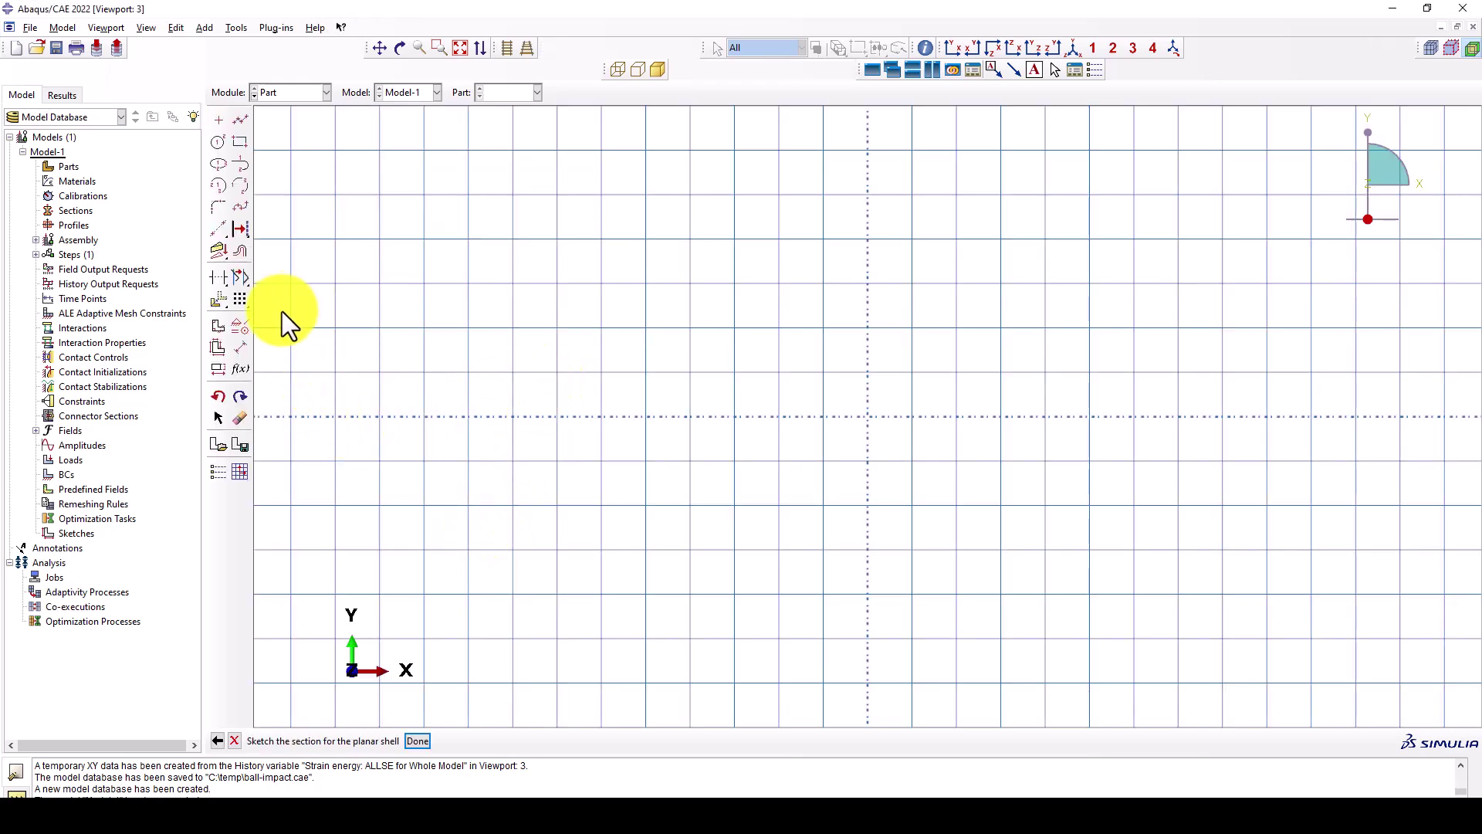
Sketch the Plate as a square rectangle with one corner at 0,0 and finish the part
{"action": "left_click", "coordinate": [242, 143]}
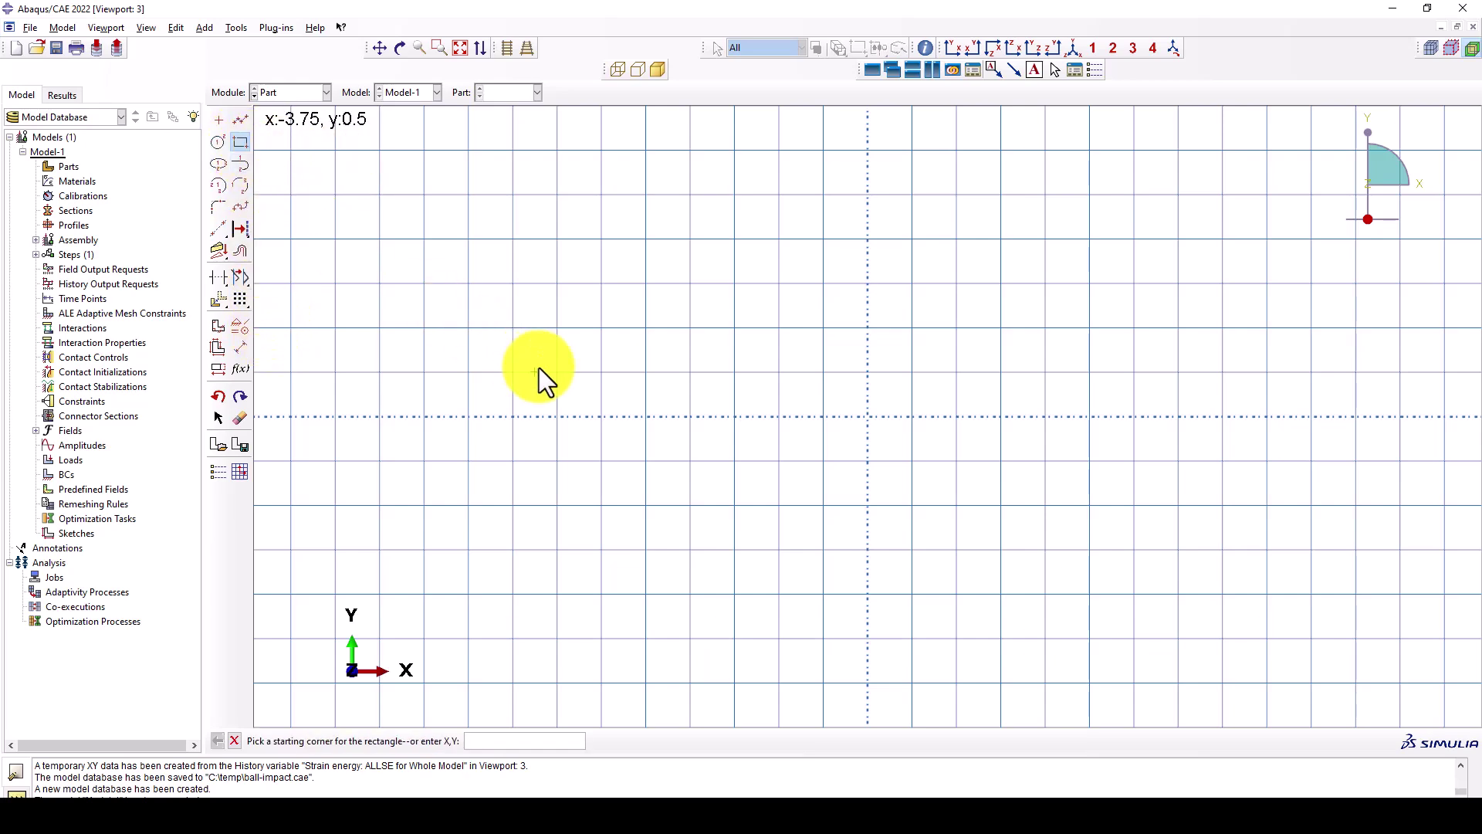
{"action": "type", "text": "0,0"}
{"action": "key", "text": "Return"}
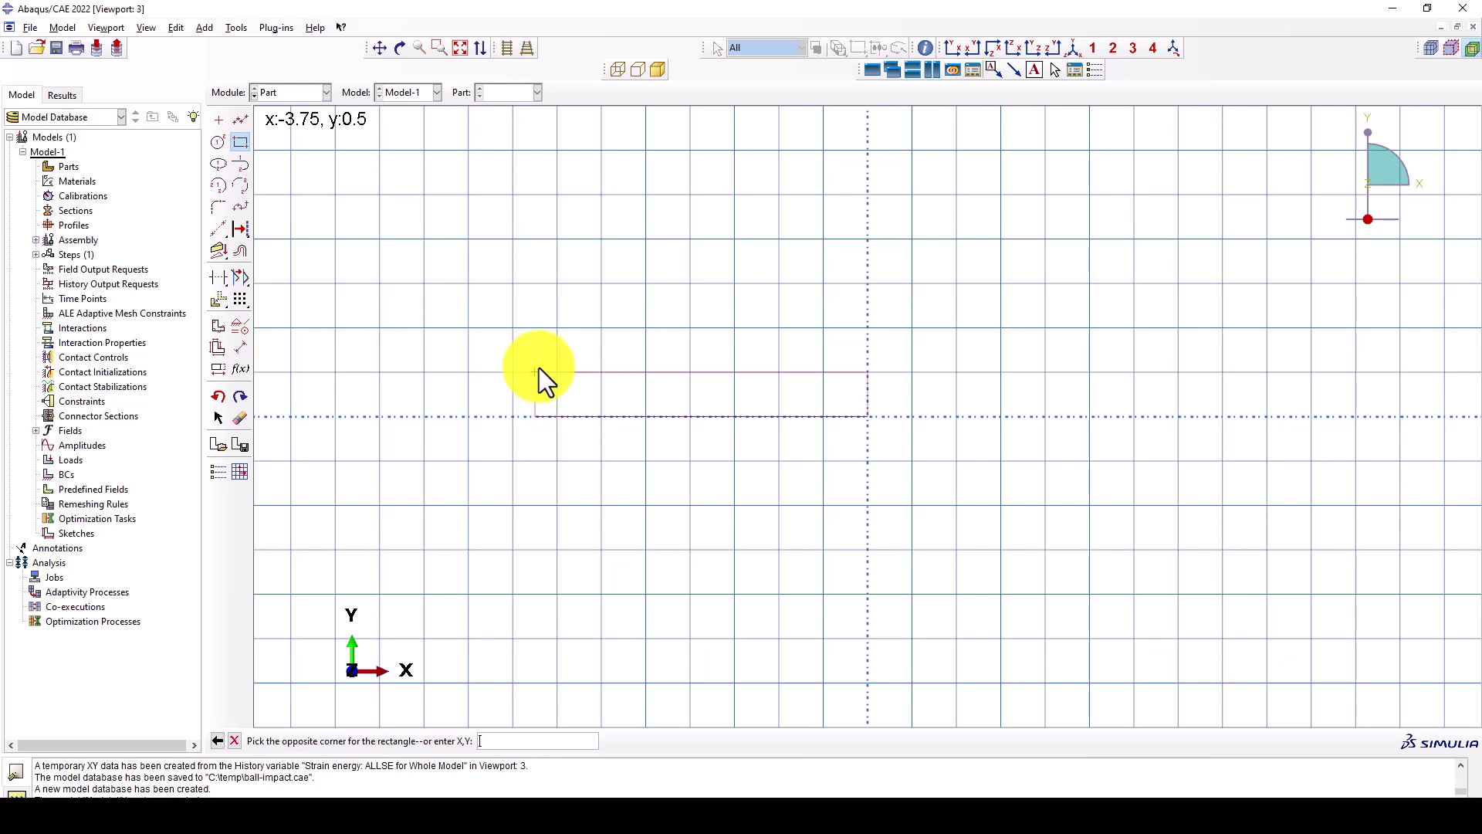
{"action": "type", "text": "10,0.1"}
{"action": "key", "text": "Return"}
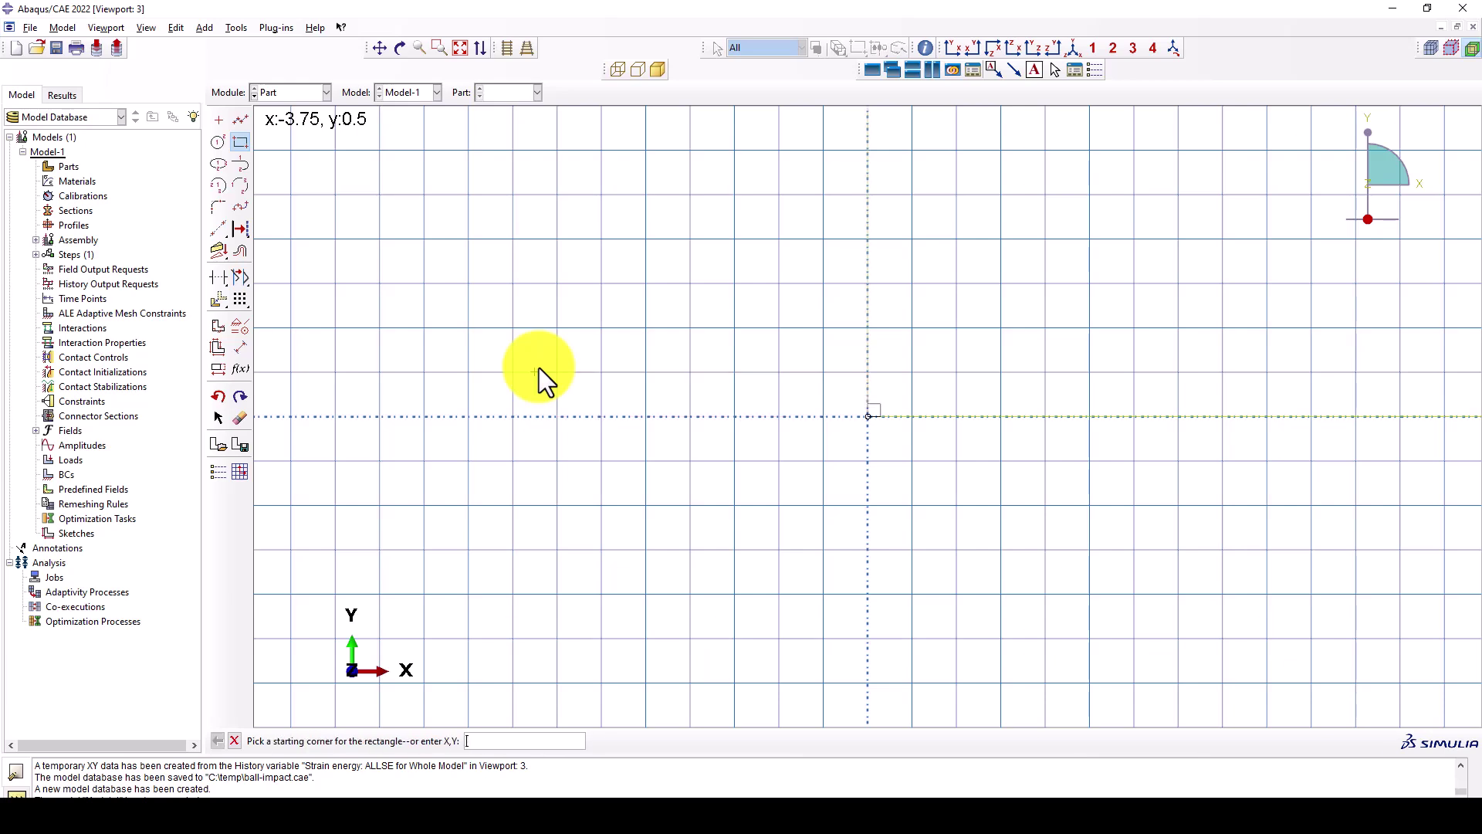
{"action": "middle_click", "coordinate": [658, 350]}
{"action": "middle_click", "coordinate": [658, 351]}
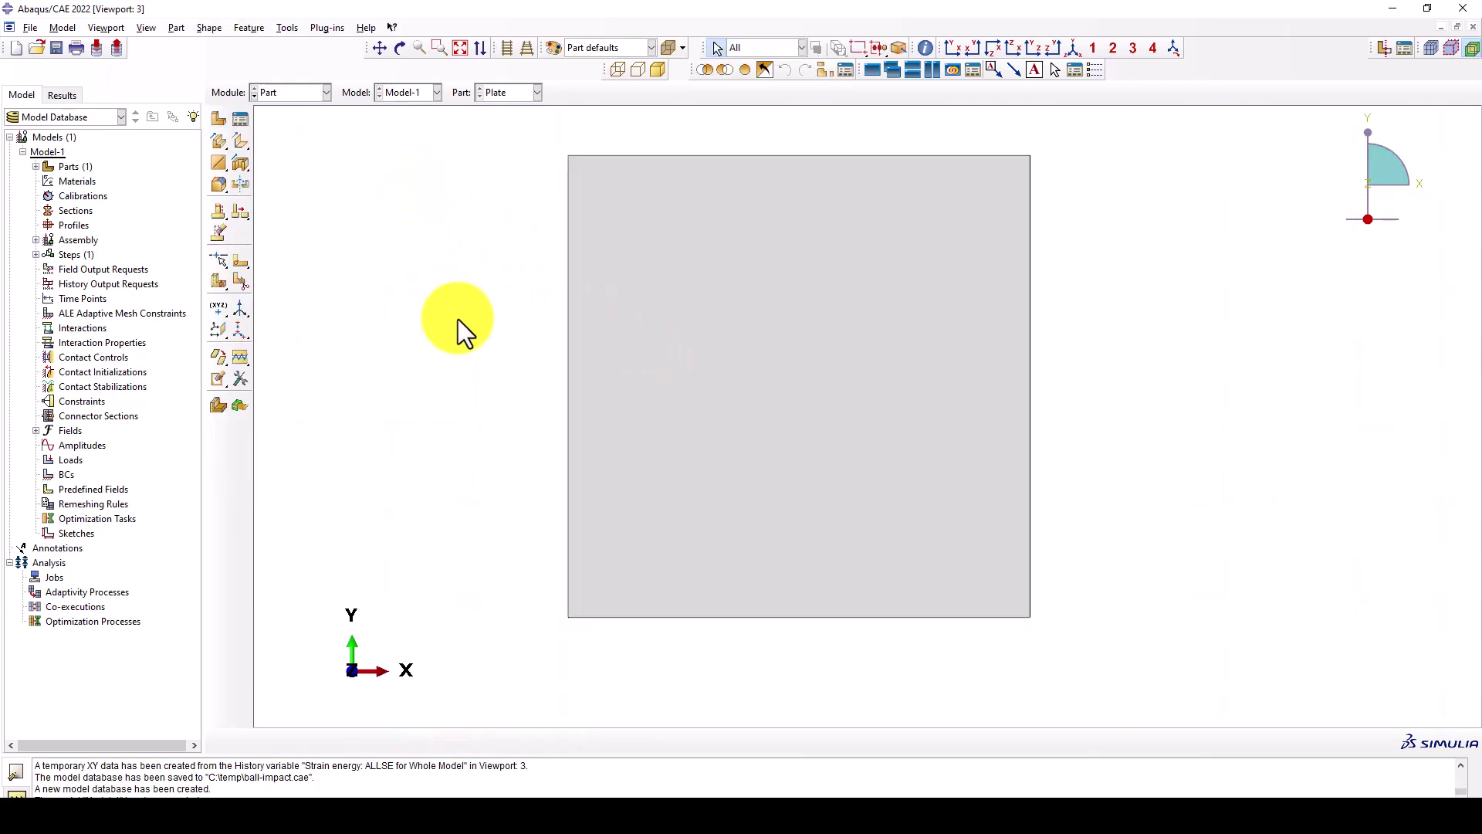
Measure the Plate's bottom and left edges with a distance query, confirming length 10
{"action": "left_click", "coordinate": [924, 48]}
{"action": "left_click", "coordinate": [105, 235]}
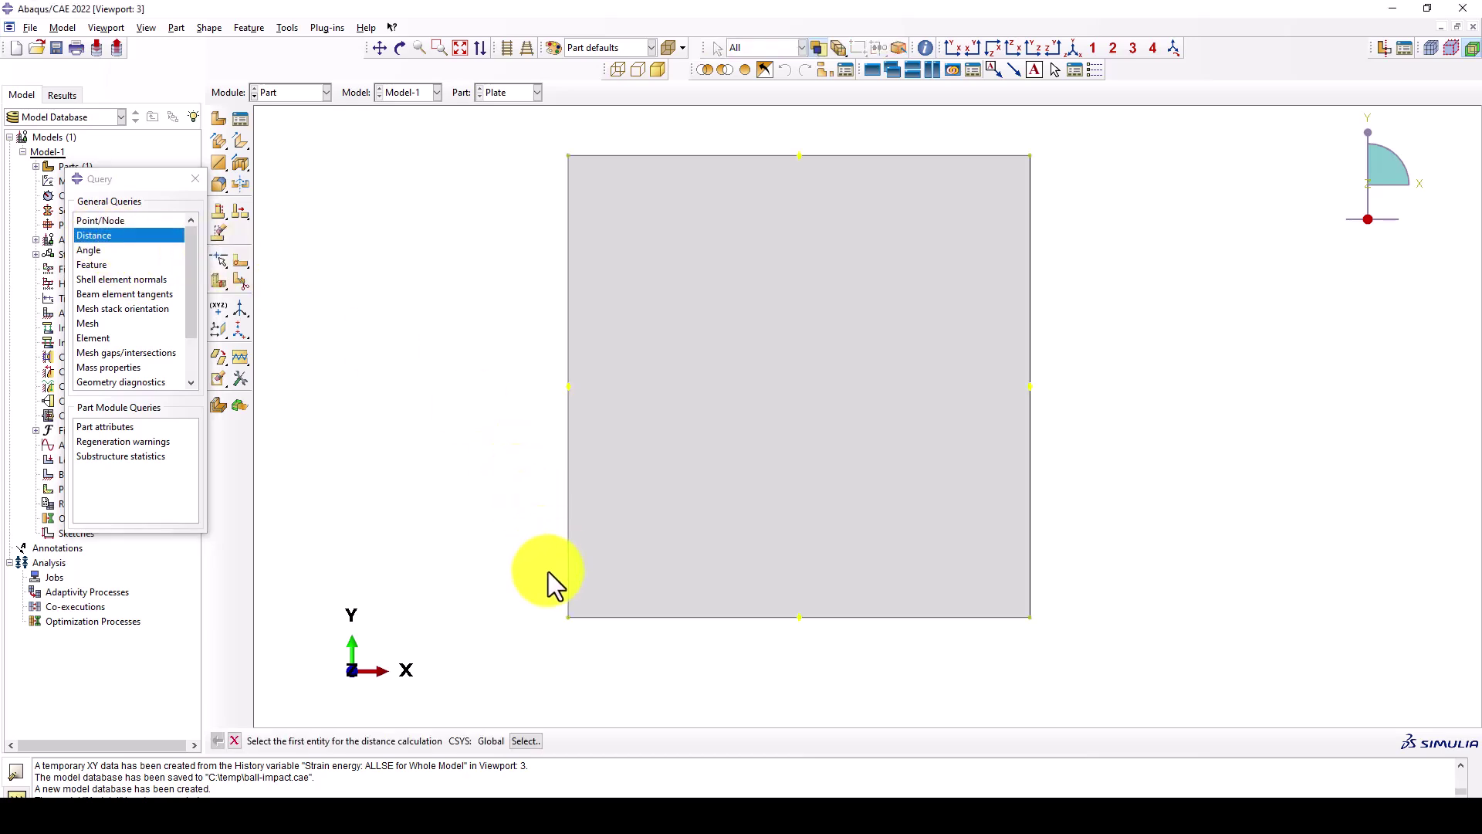
{"action": "left_click", "coordinate": [568, 617]}
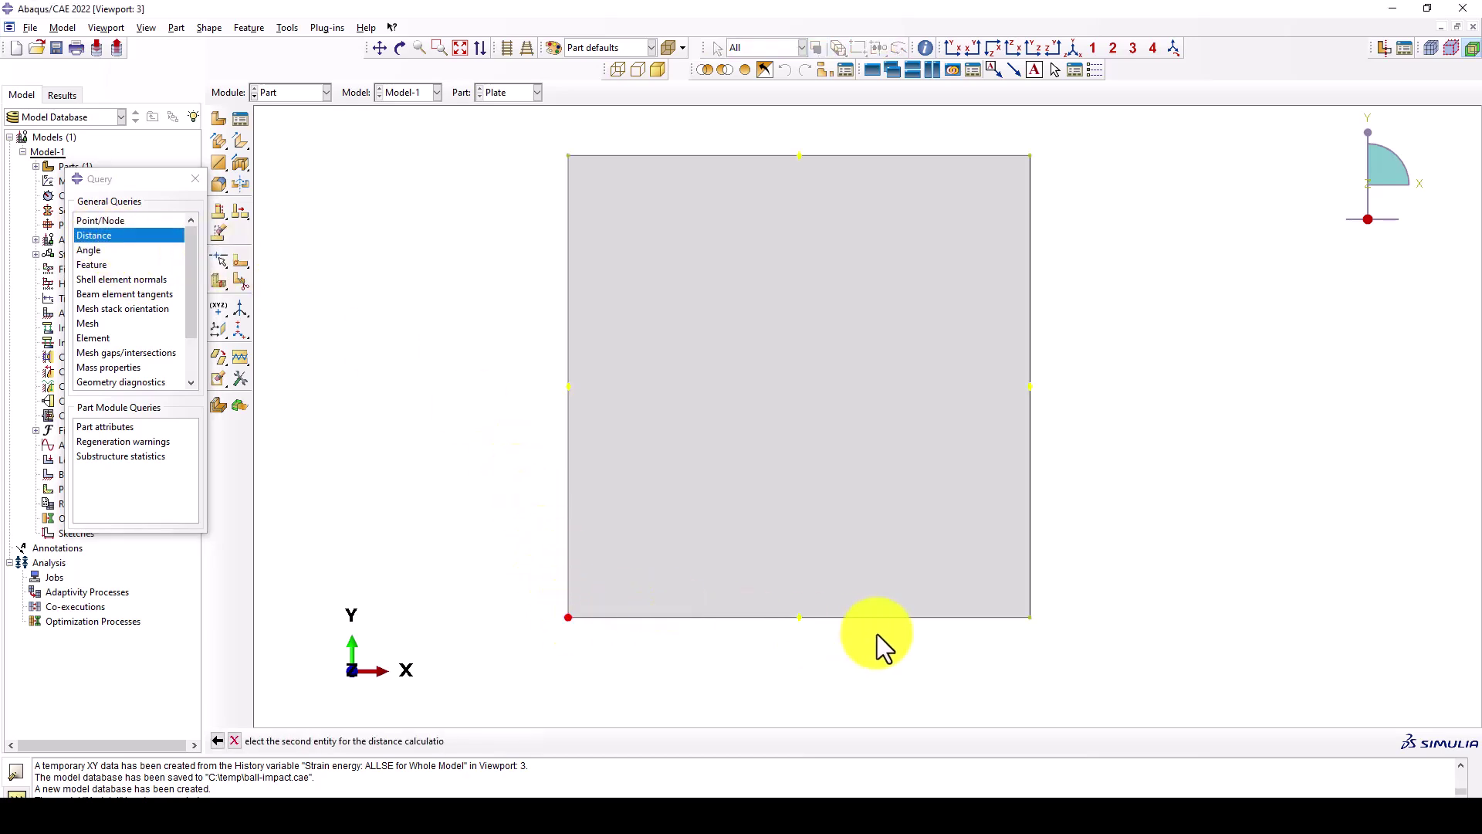
{"action": "left_click", "coordinate": [1029, 617]}
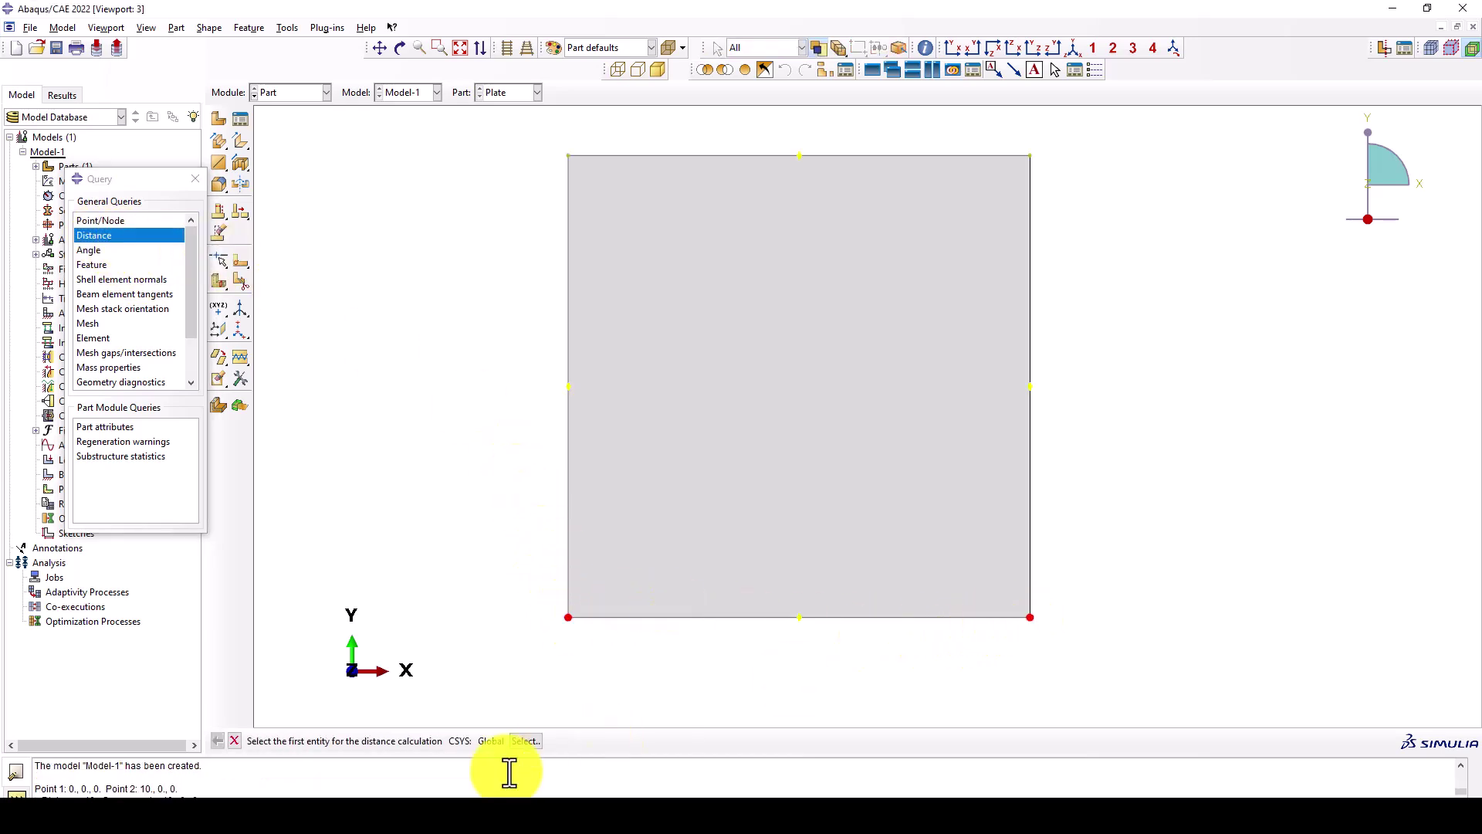
{"action": "left_click", "coordinate": [568, 618]}
{"action": "left_click", "coordinate": [568, 156]}
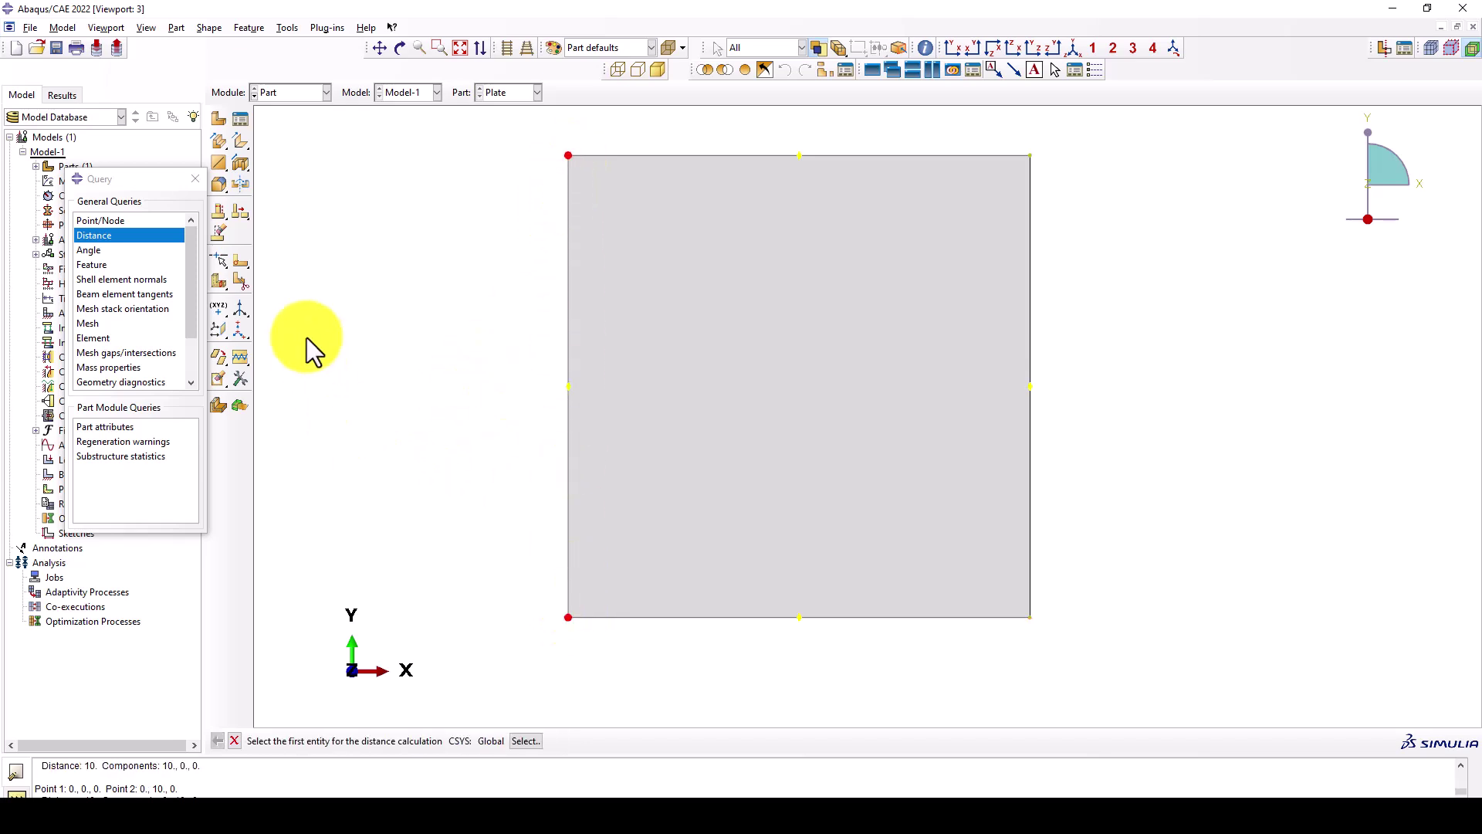
Create part Ball as a 3D deformable solid of type Revolution
{"action": "left_click", "coordinate": [192, 179]}
{"action": "left_click", "coordinate": [219, 118]}
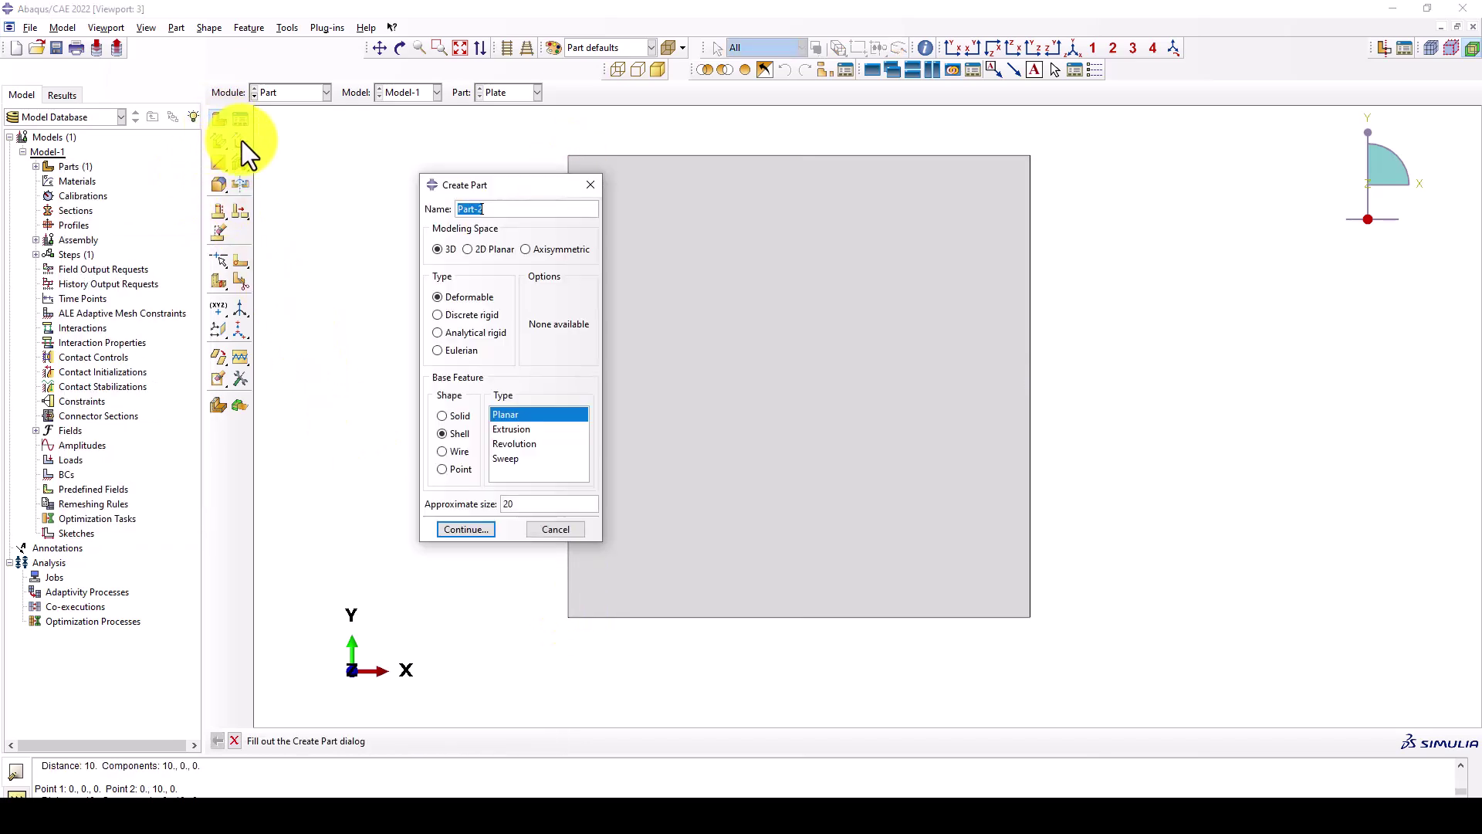
{"action": "left_click_drag", "start_coordinate": [525, 185], "coordinate": [506, 165]}
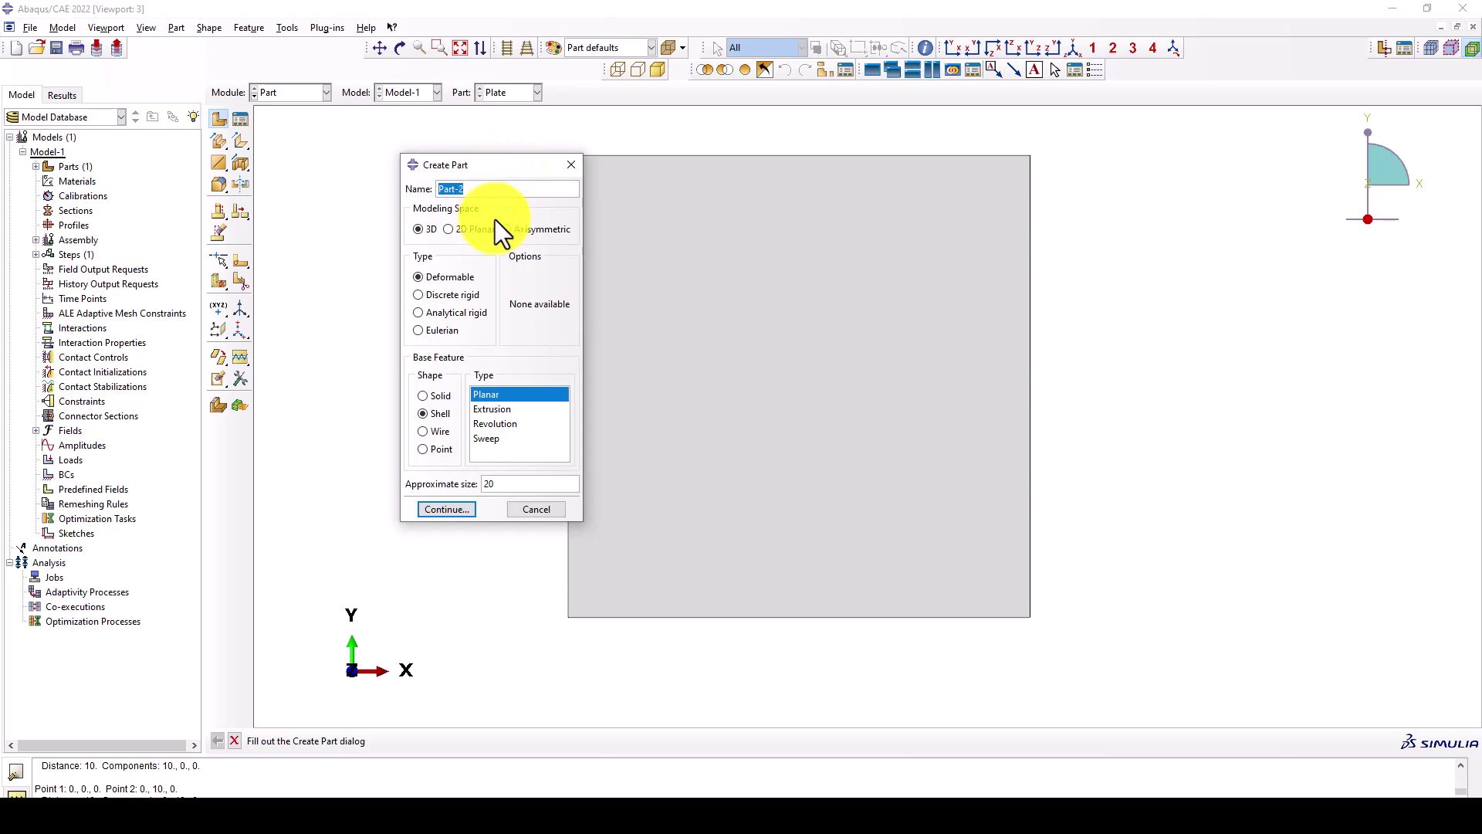
{"action": "type", "text": "Ball"}
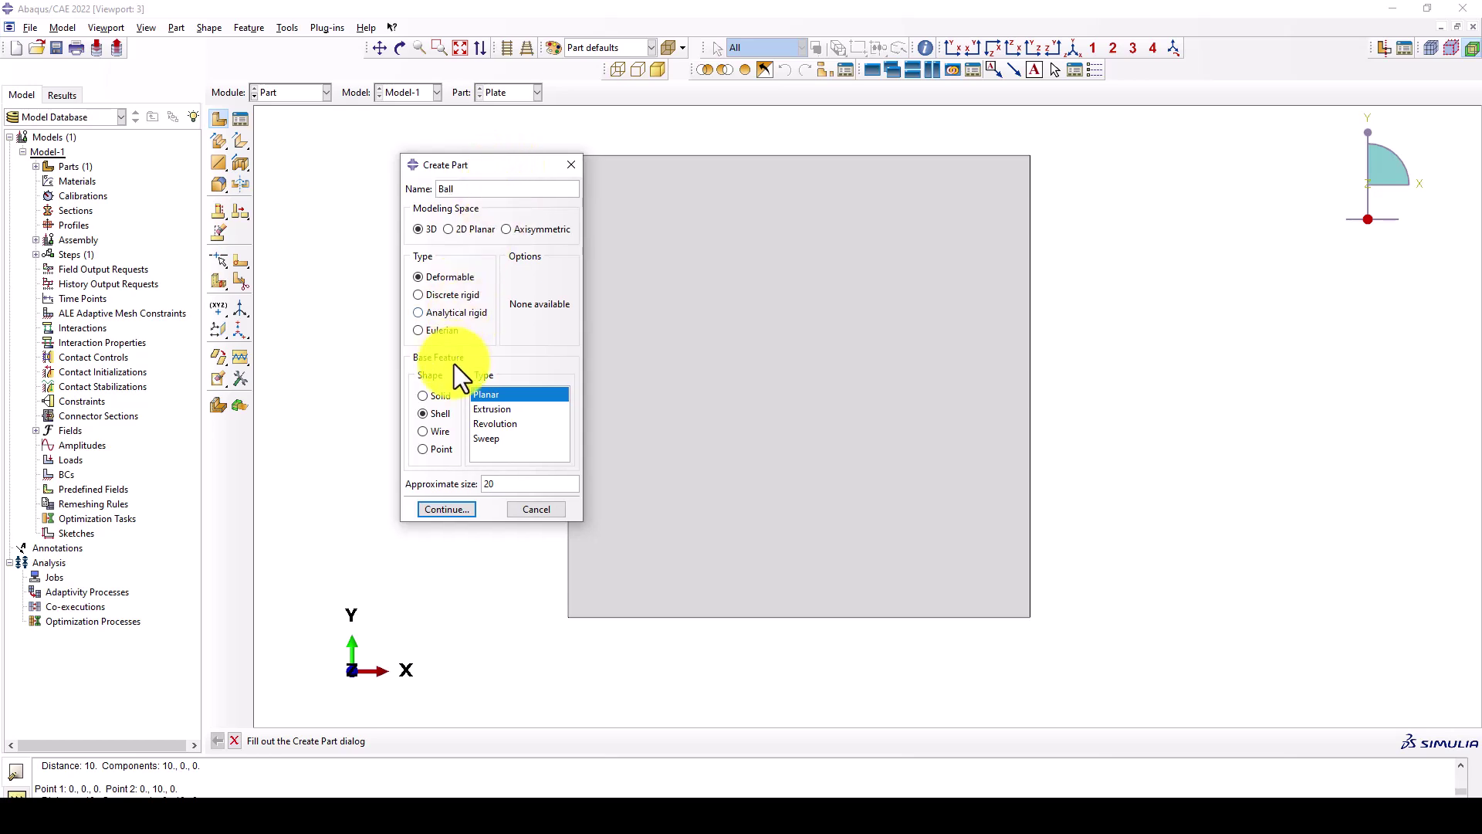
{"action": "left_click", "coordinate": [441, 396]}
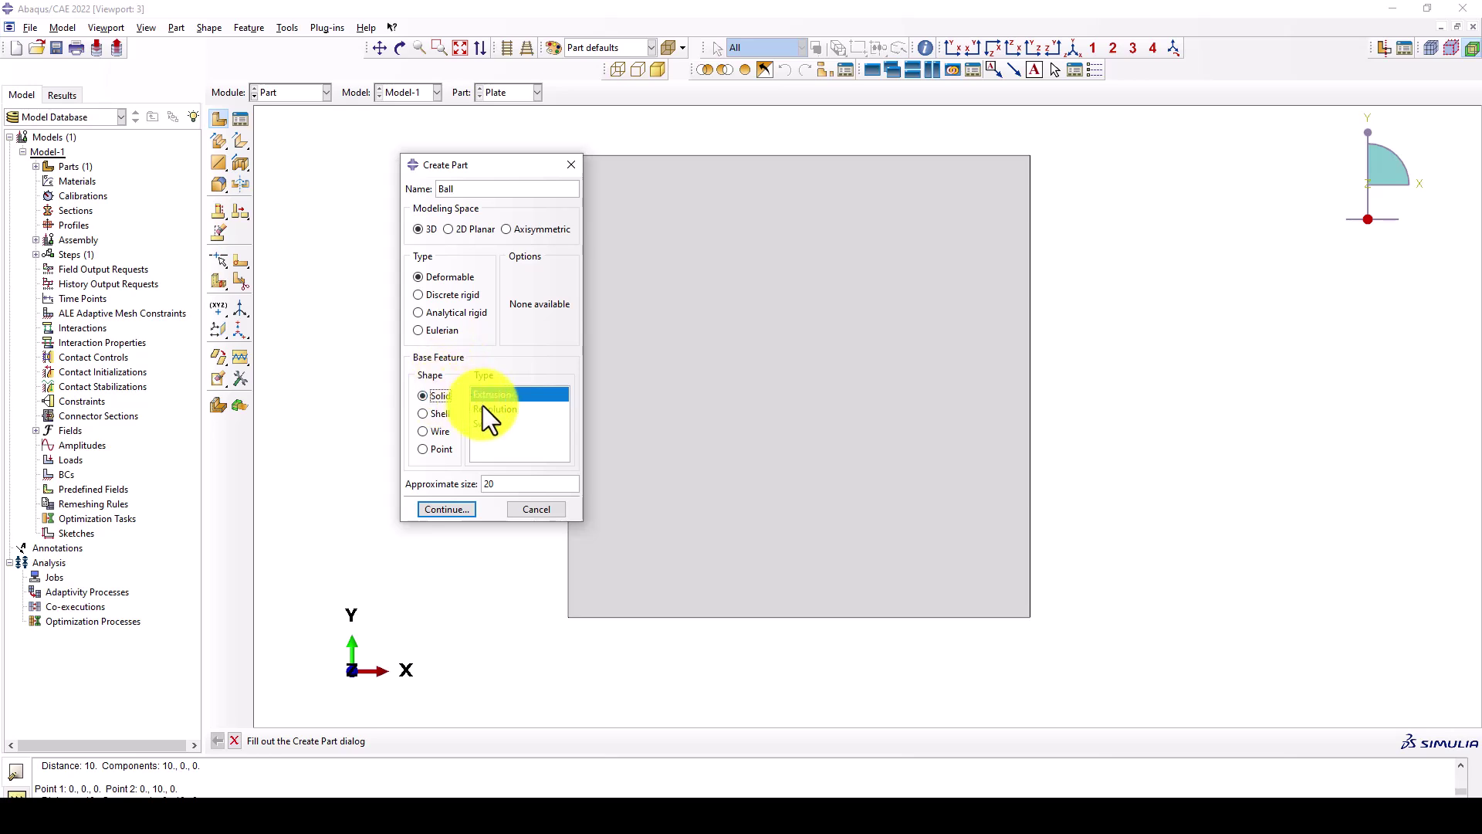
{"action": "left_click", "coordinate": [503, 410]}
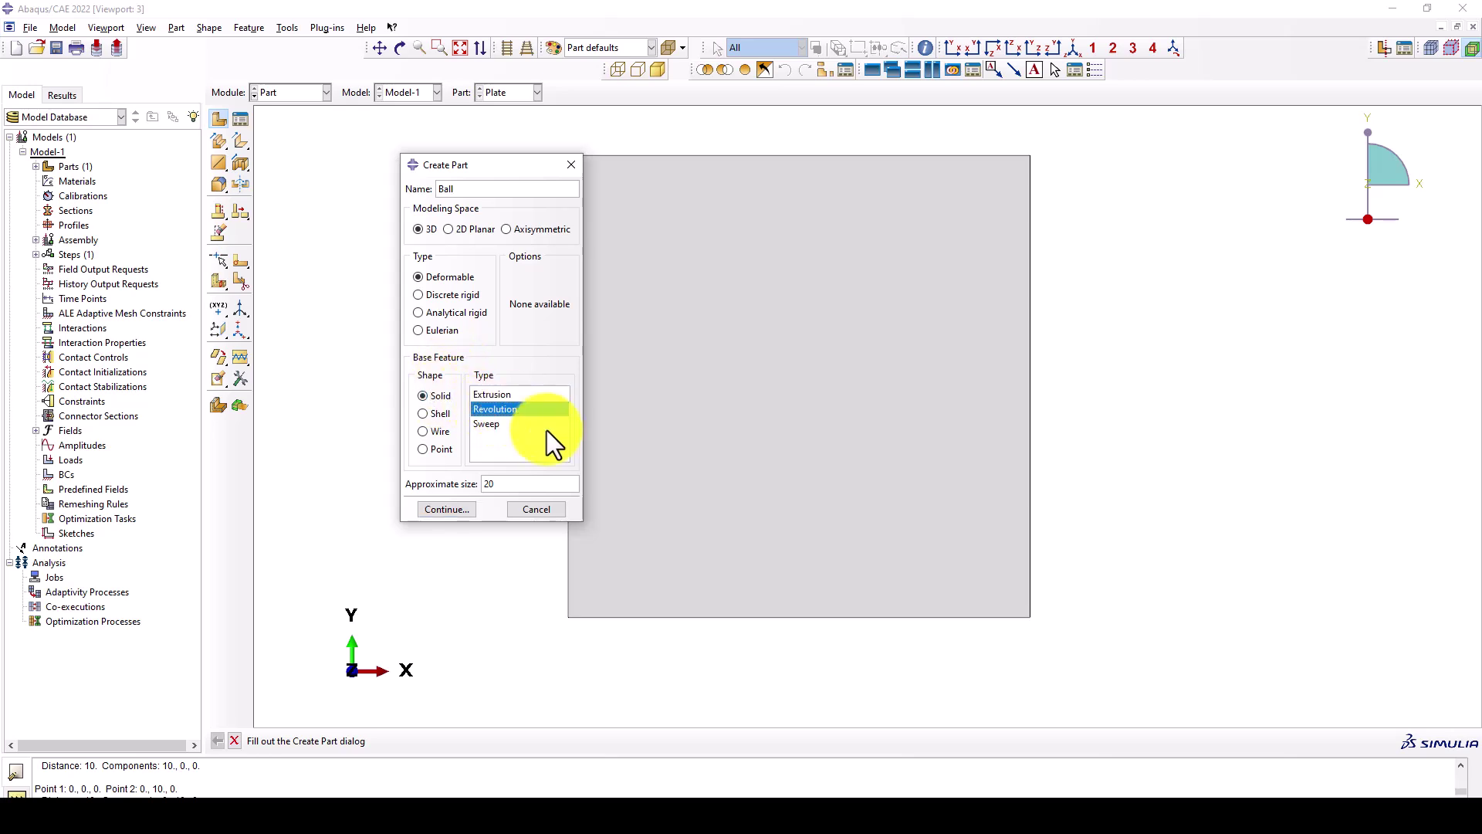
{"action": "left_click", "coordinate": [457, 511]}
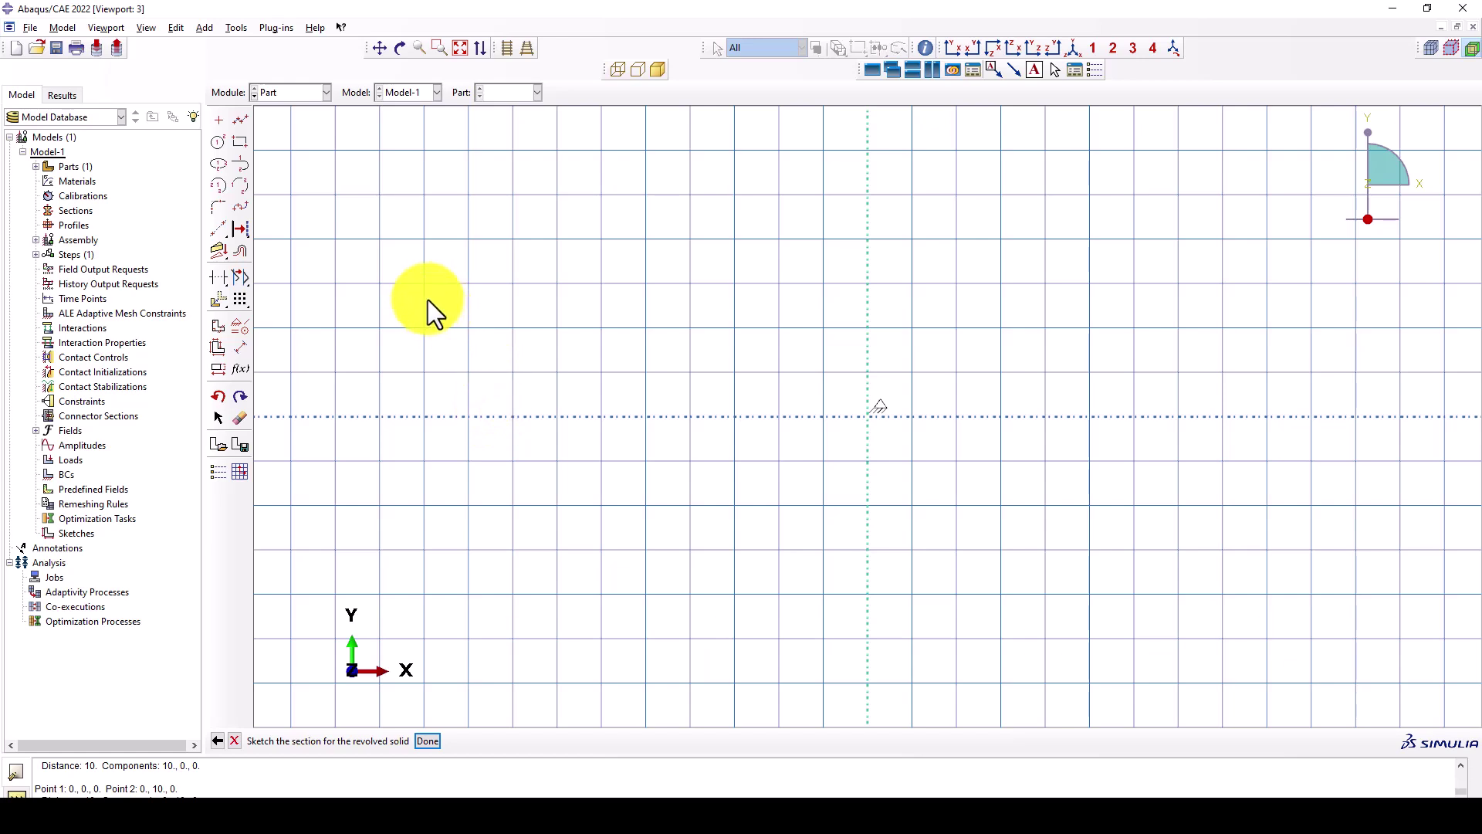
Draw a centre-and-endpoints arc about the origin, from the vertical axis down to 0,-10
{"action": "left_click", "coordinate": [218, 187]}
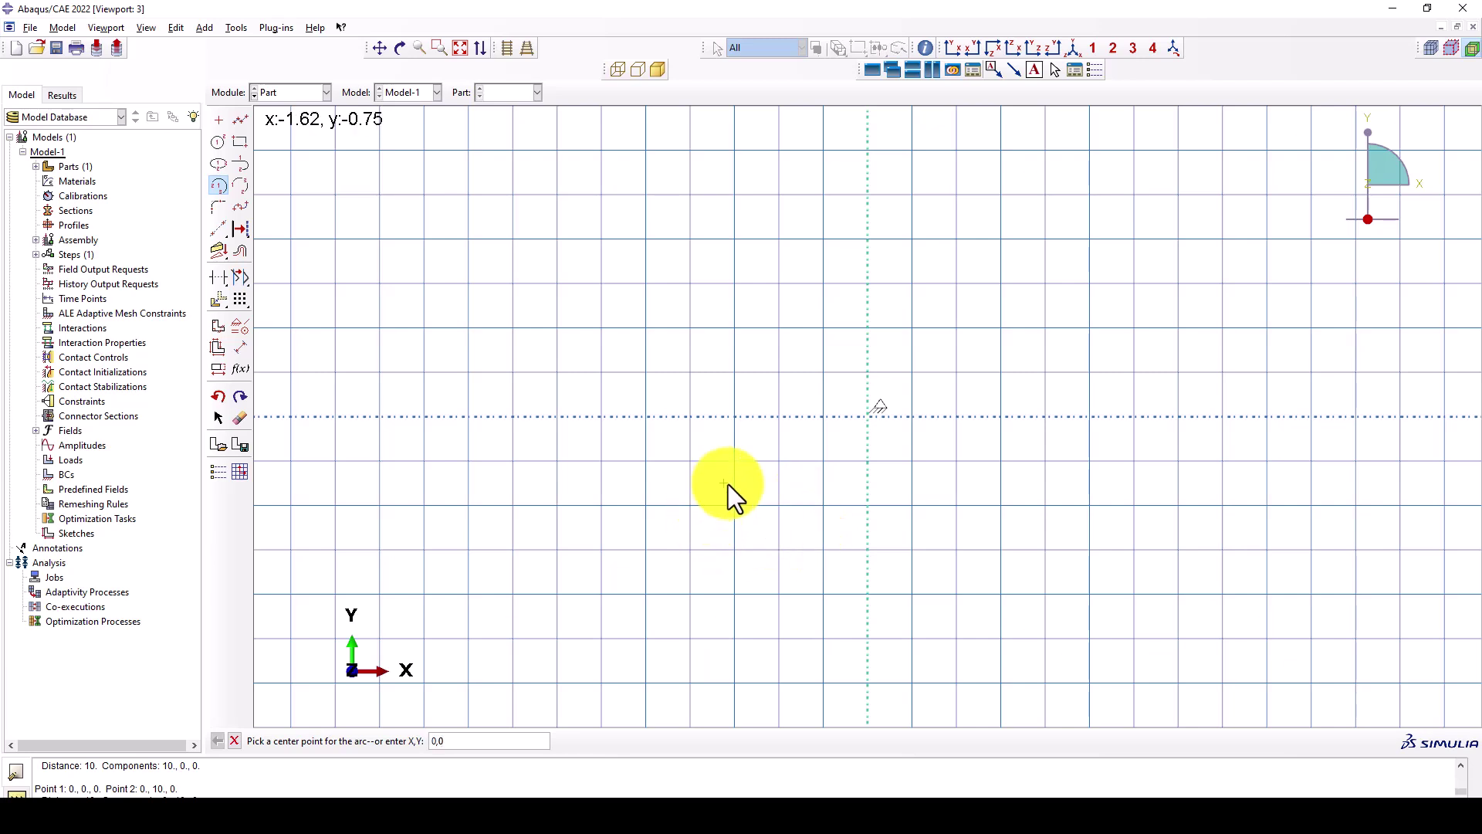
{"action": "key", "text": "Return"}
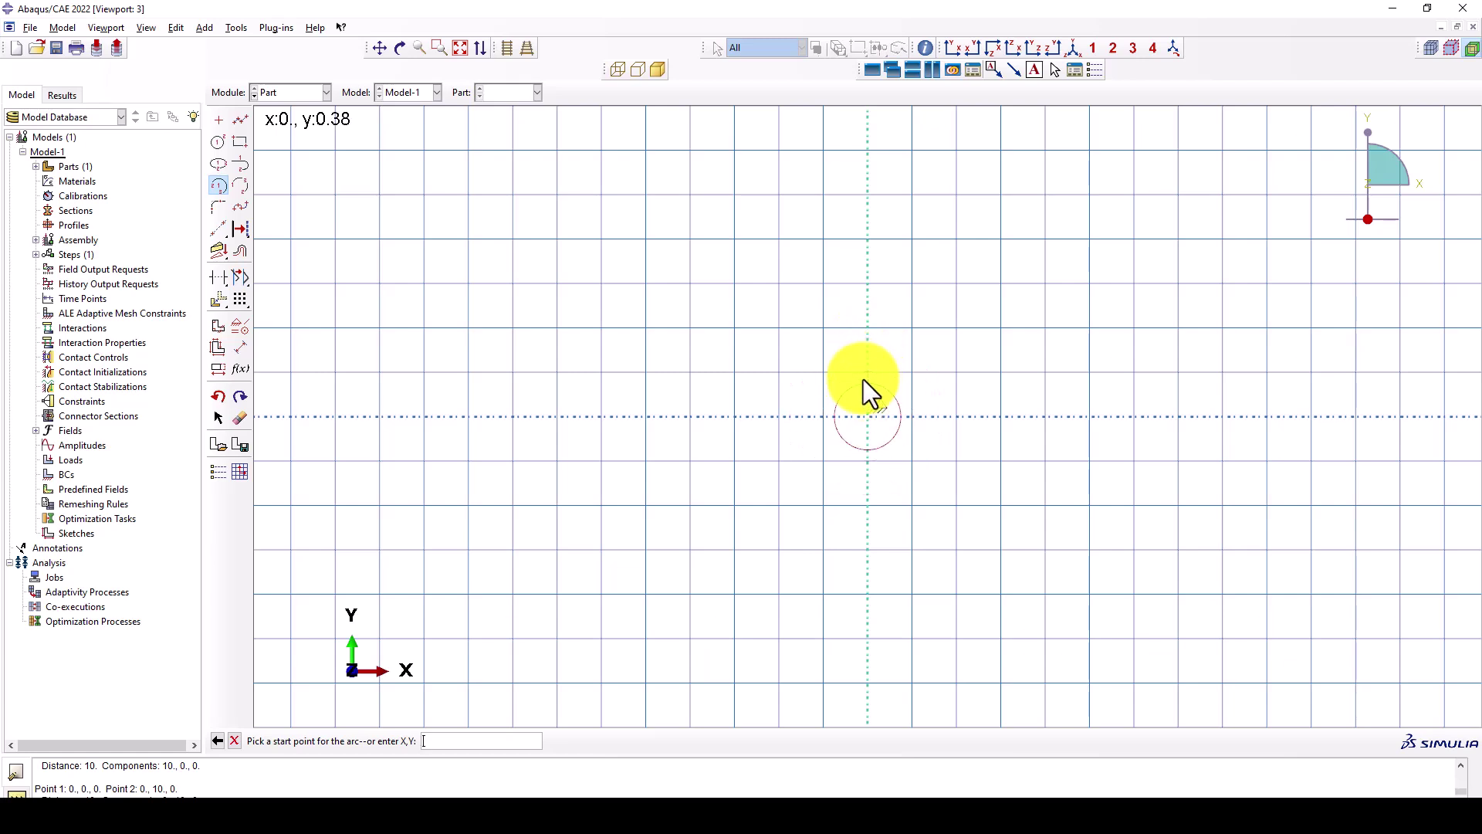
{"action": "scroll", "coordinate": [873, 413], "scroll_direction": "down", "scroll_amount": 1}
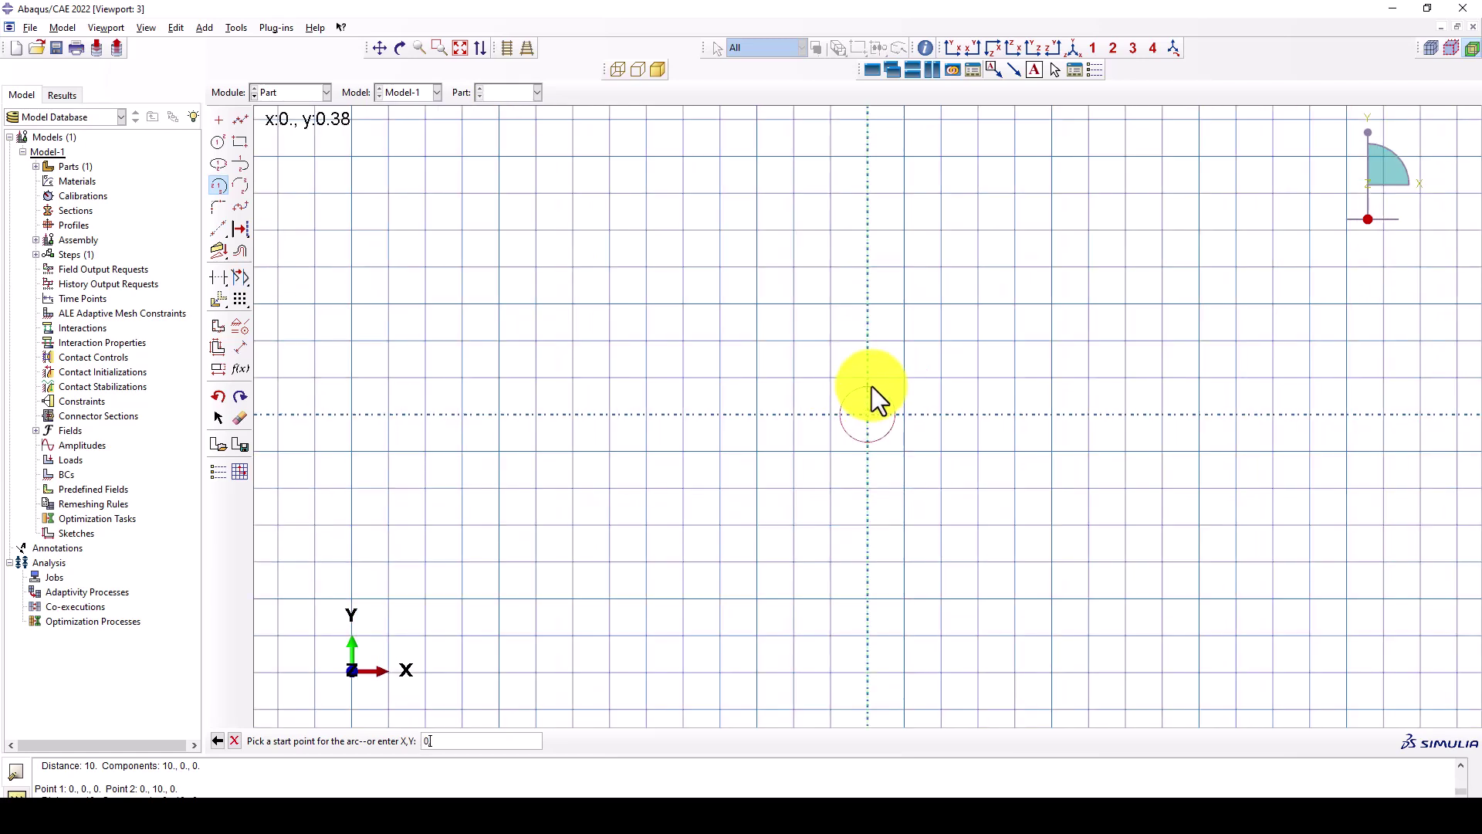
{"action": "type", "text": ",4"}
{"action": "key", "text": "Return"}
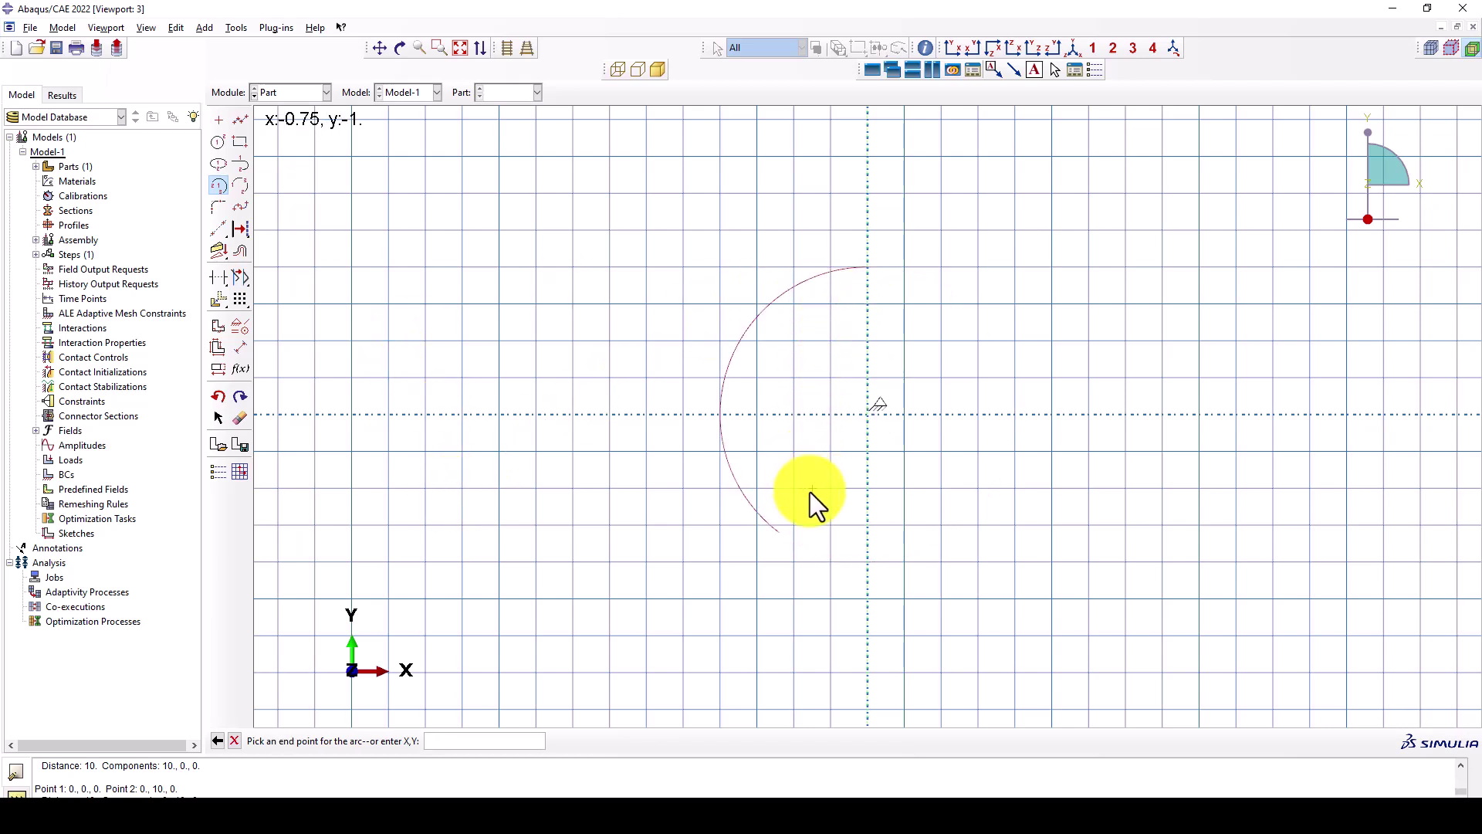
{"action": "type", "text": "0,-10"}
{"action": "key", "text": "Return"}
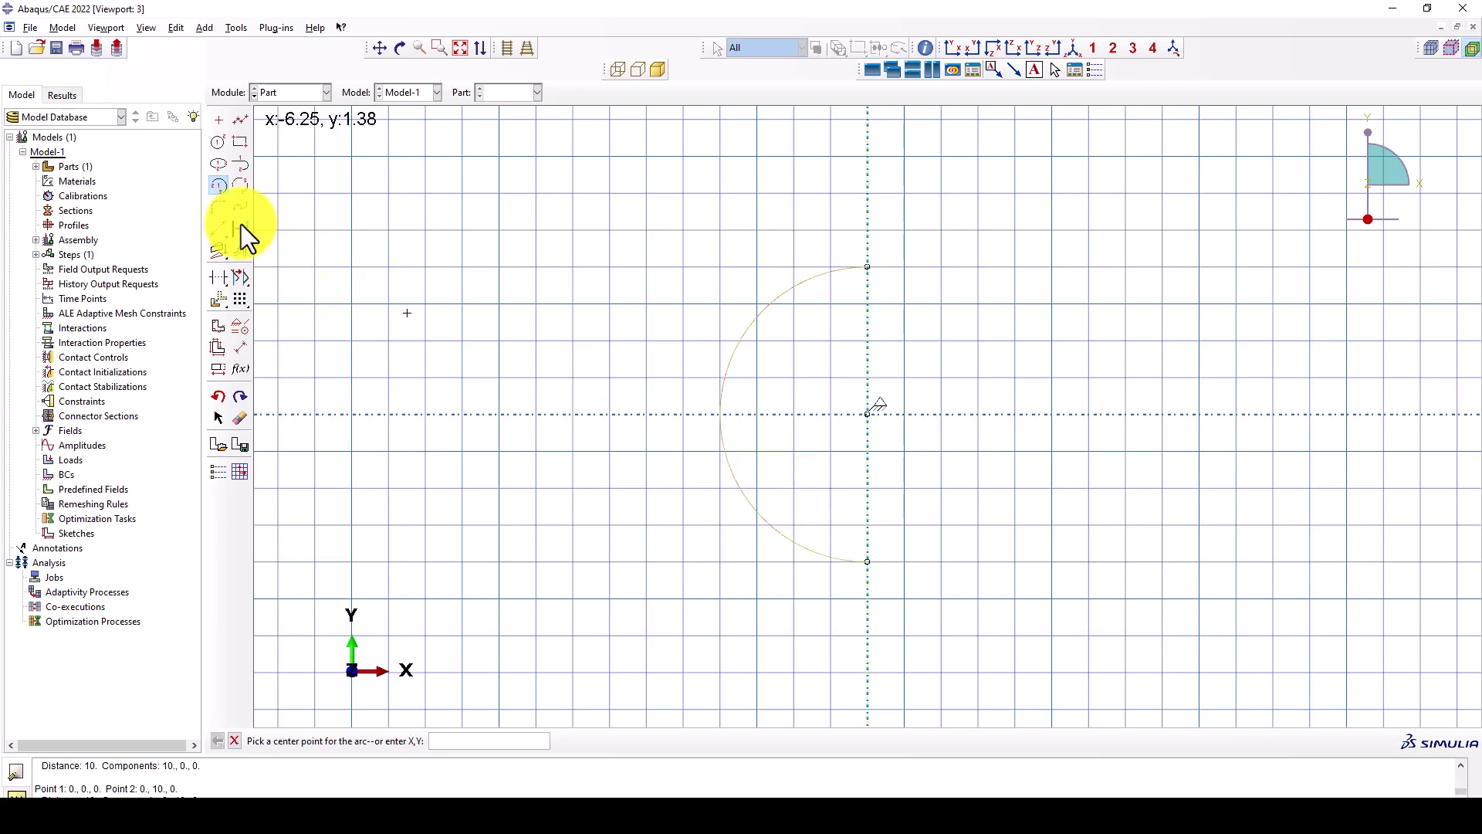
Start a line at the arc's lower endpoint, then cancel it
{"action": "left_click", "coordinate": [241, 120]}
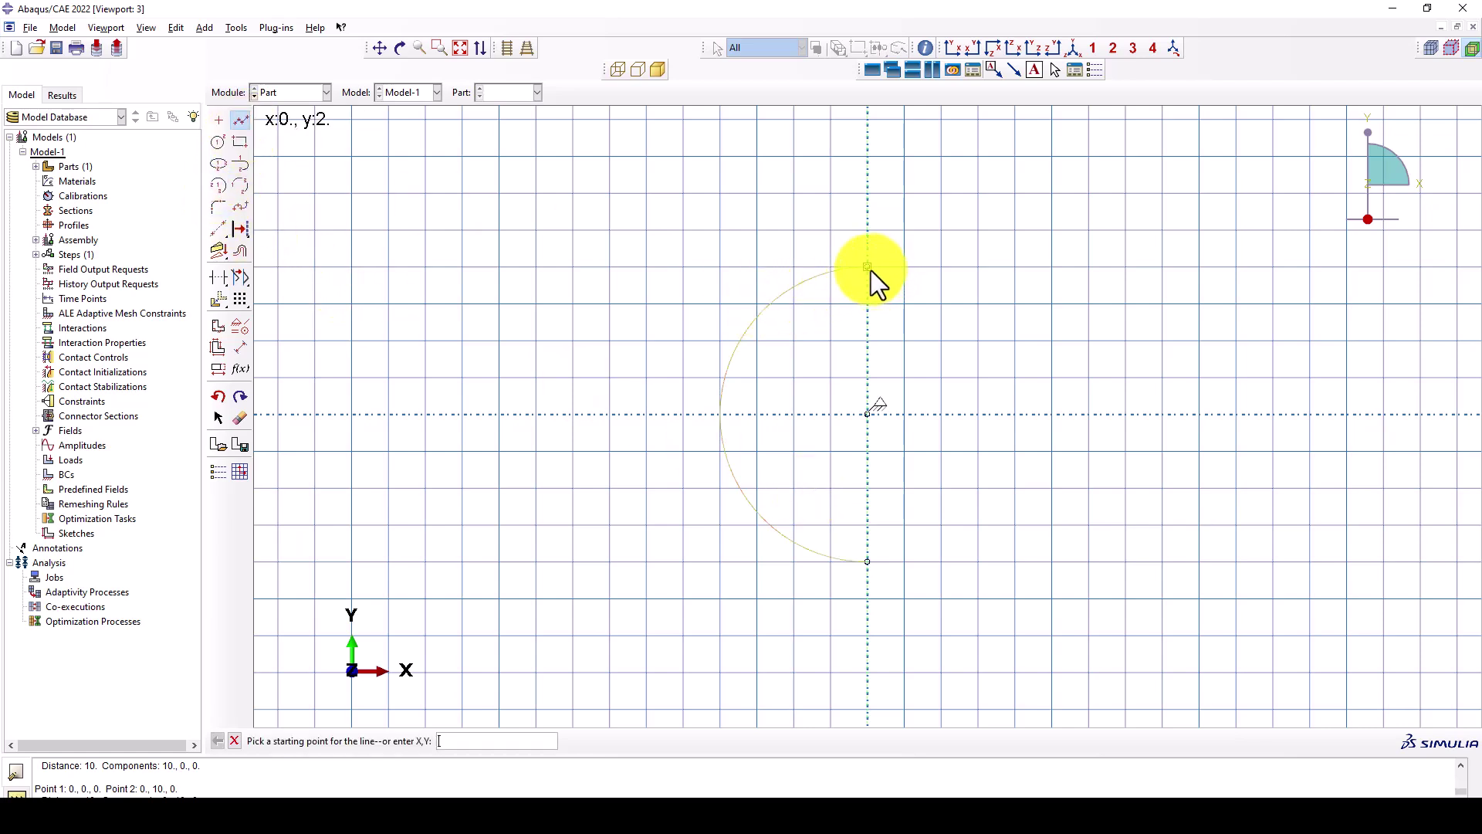
{"action": "left_click", "coordinate": [867, 561]}
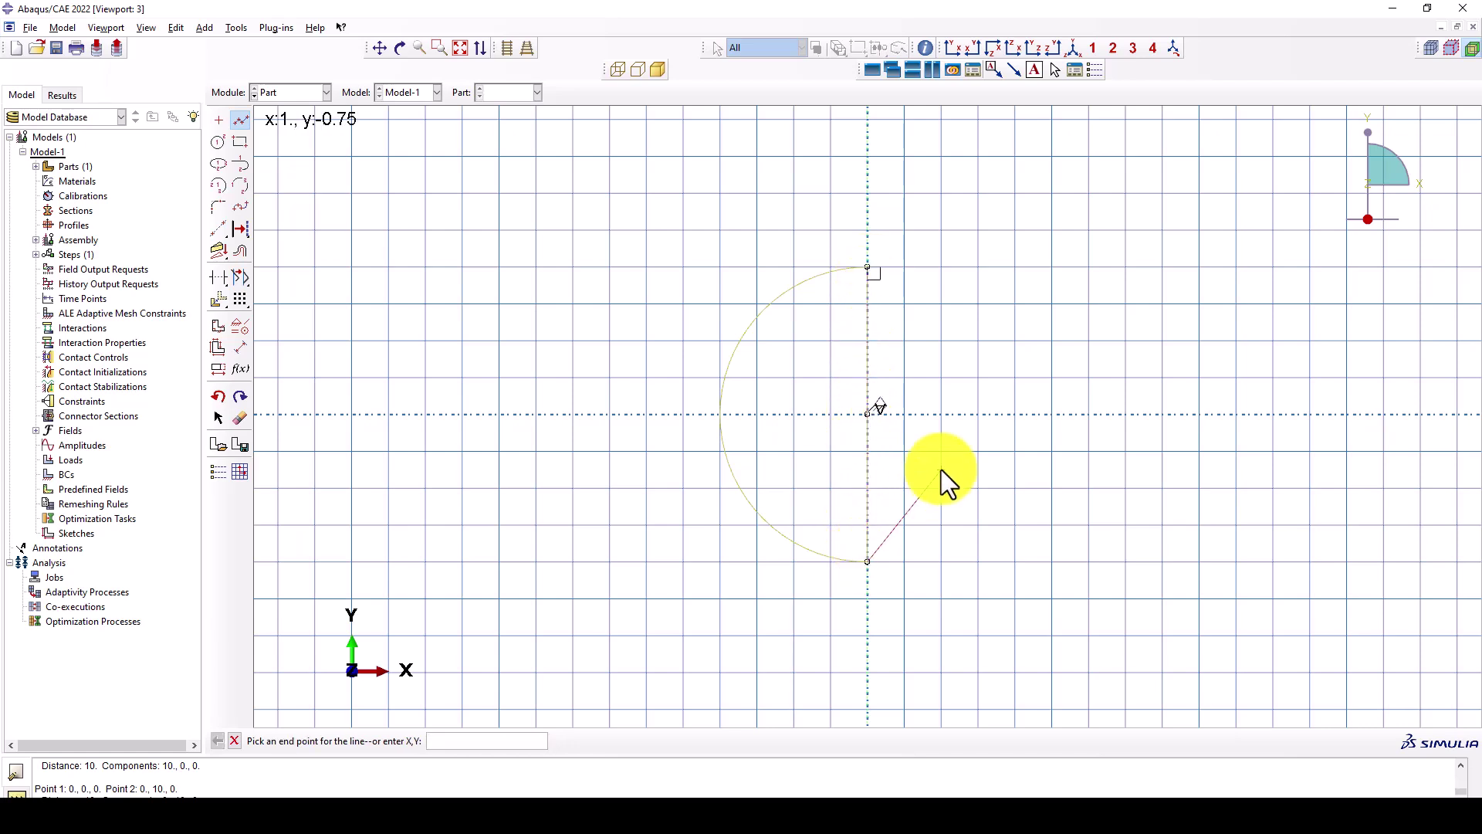
{"action": "middle_click", "coordinate": [974, 461]}
{"action": "middle_click", "coordinate": [689, 416]}
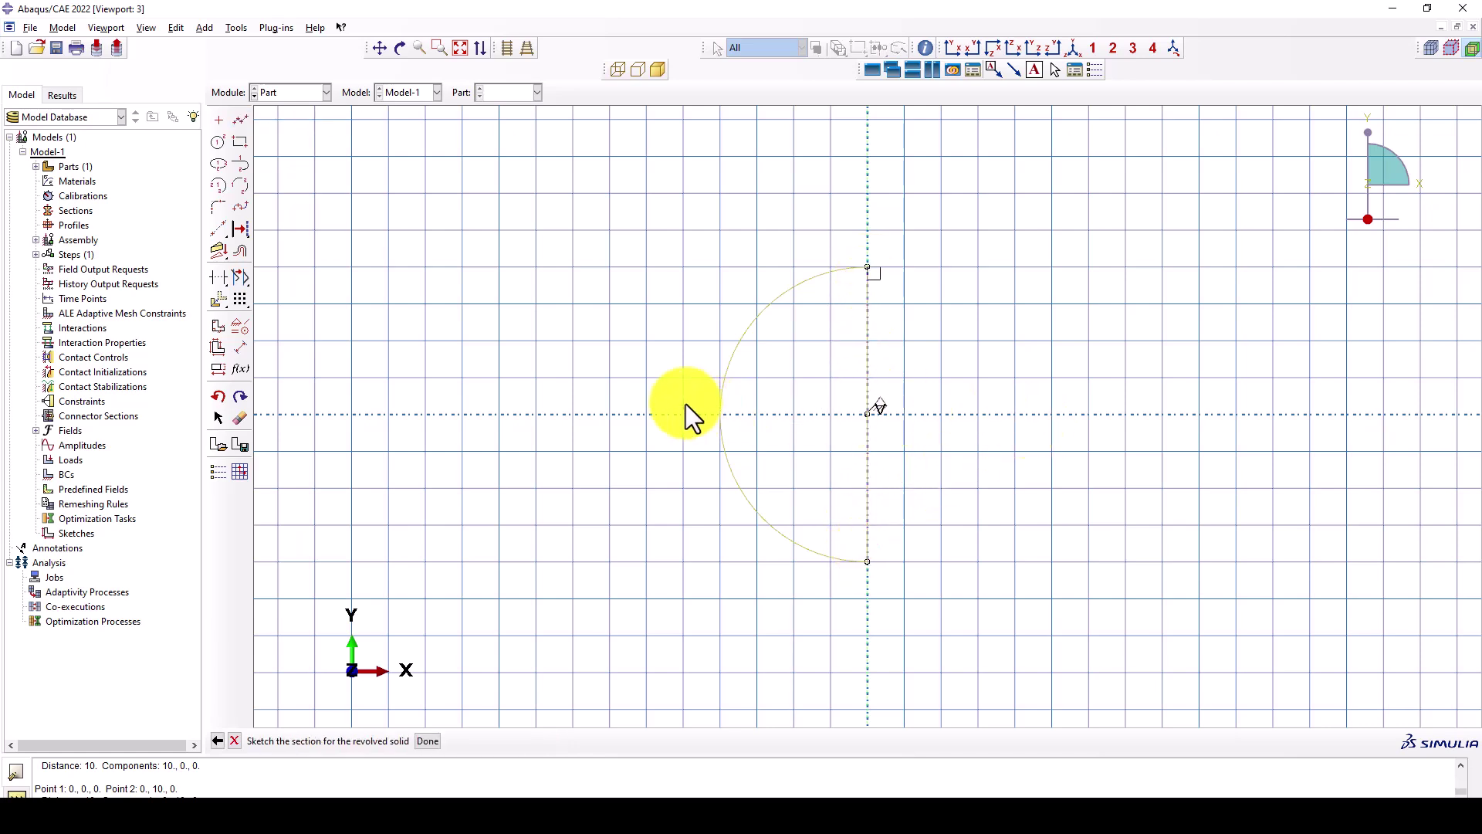
Revolve the half-circle sketch 360 degrees to form the Ball sphere
{"action": "middle_click", "coordinate": [513, 357]}
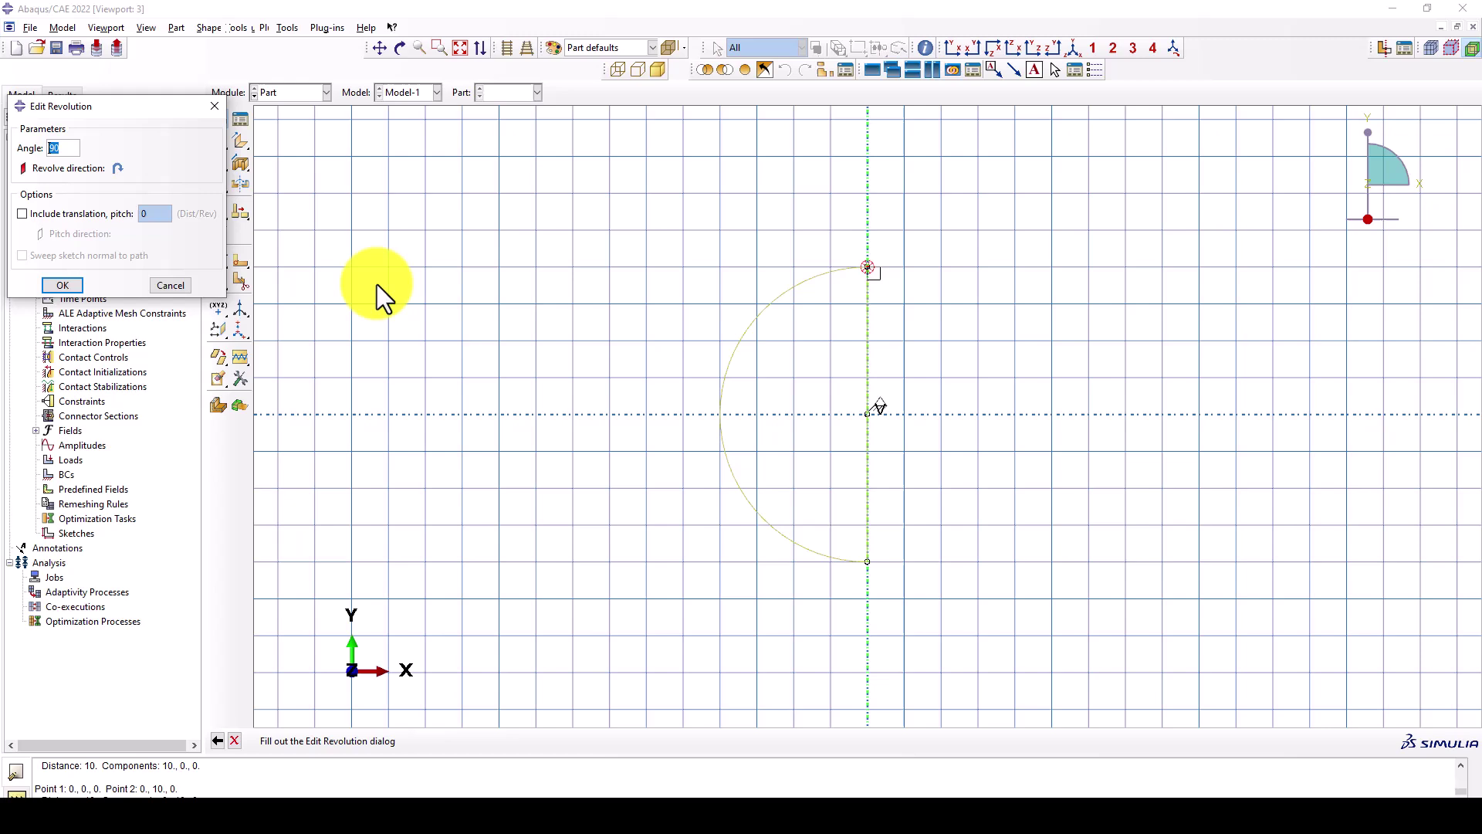
{"action": "left_click", "coordinate": [67, 148]}
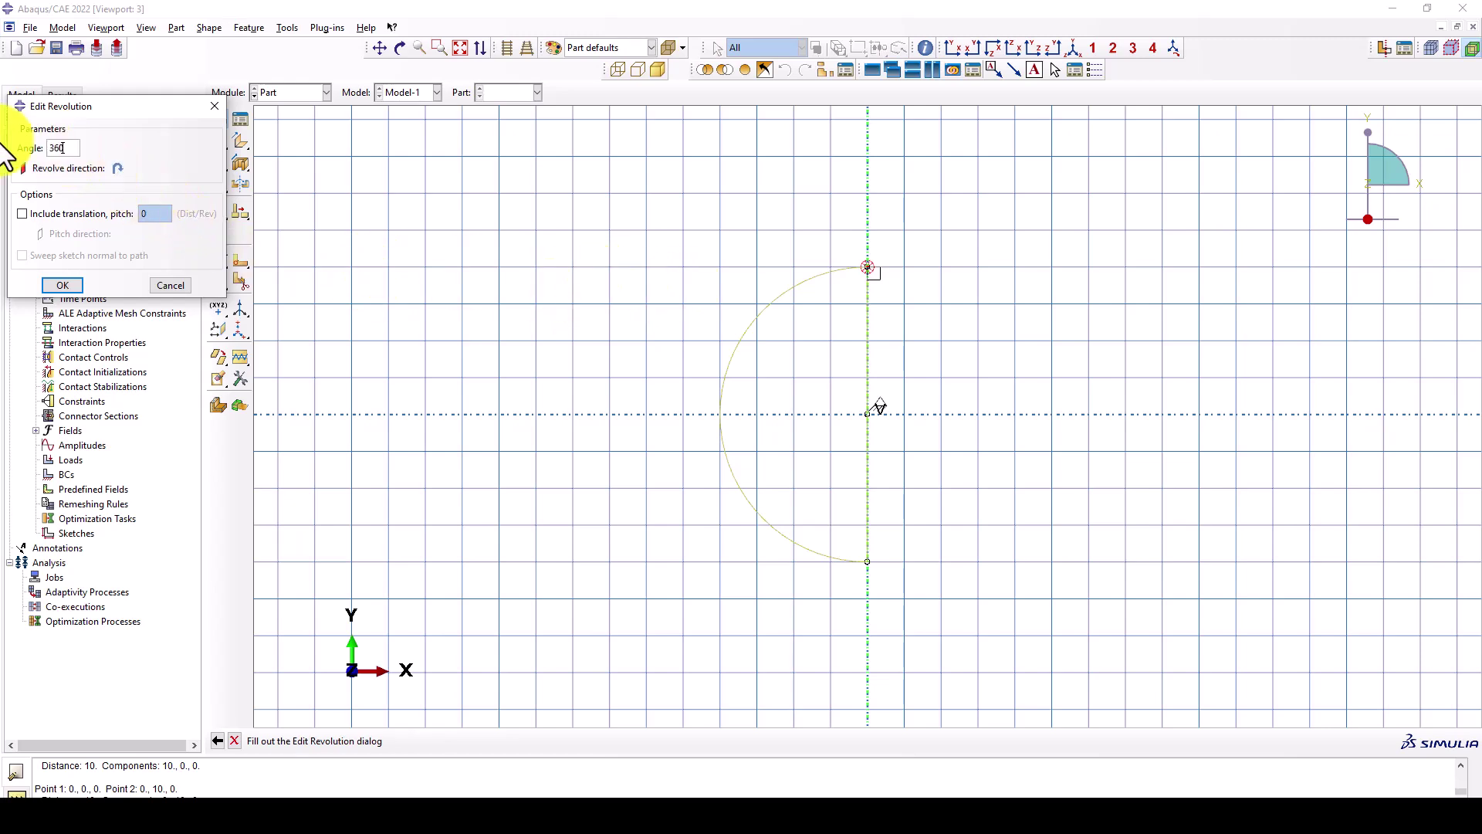
{"action": "left_click", "coordinate": [61, 286]}
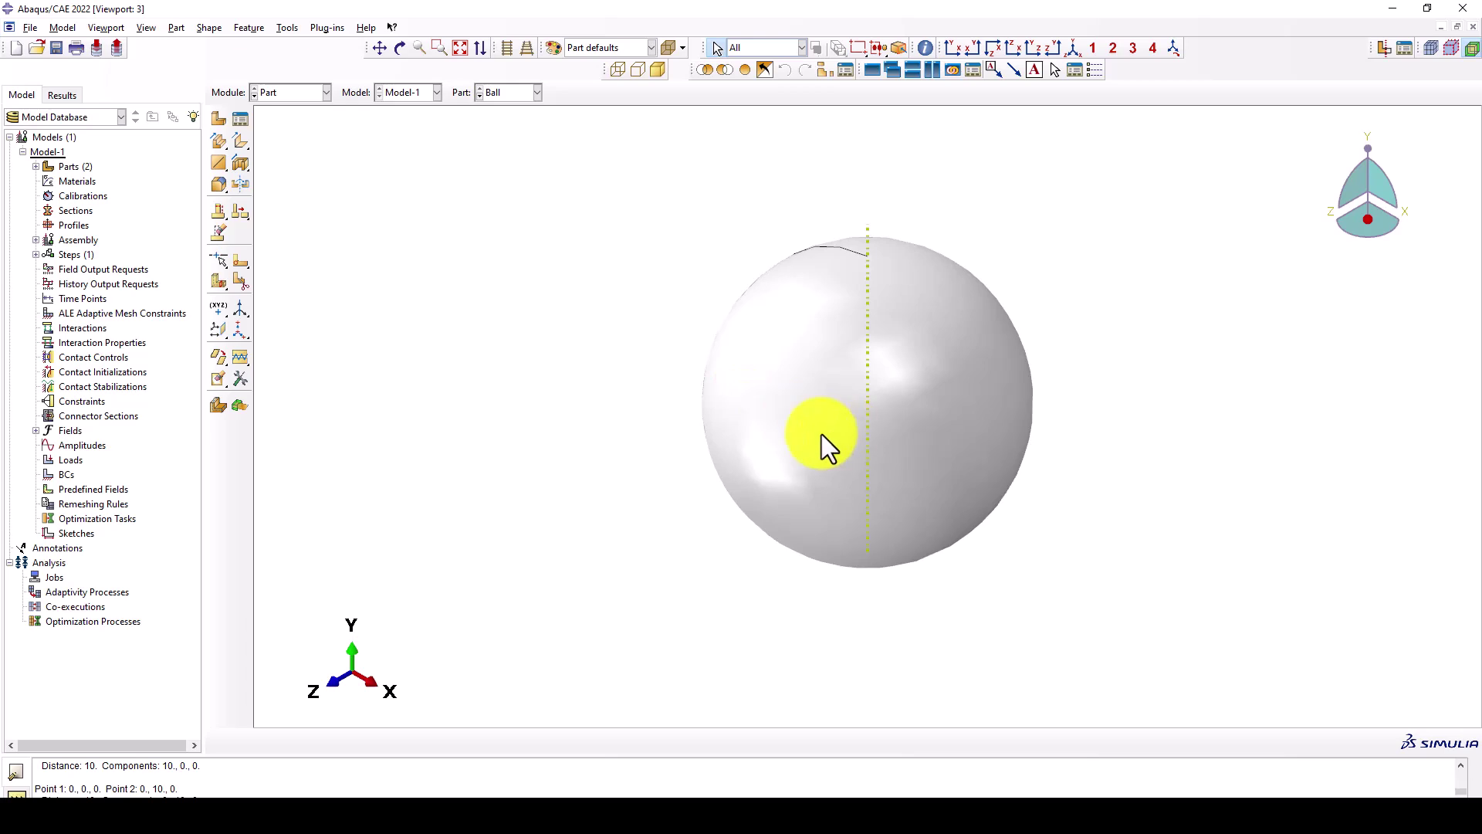
Add datum planes with zero offset from the XY, YZ and XZ principal planes
{"action": "left_click_drag", "start_coordinate": [820, 440], "coordinate": [845, 507], "text": "ctrl+alt"}
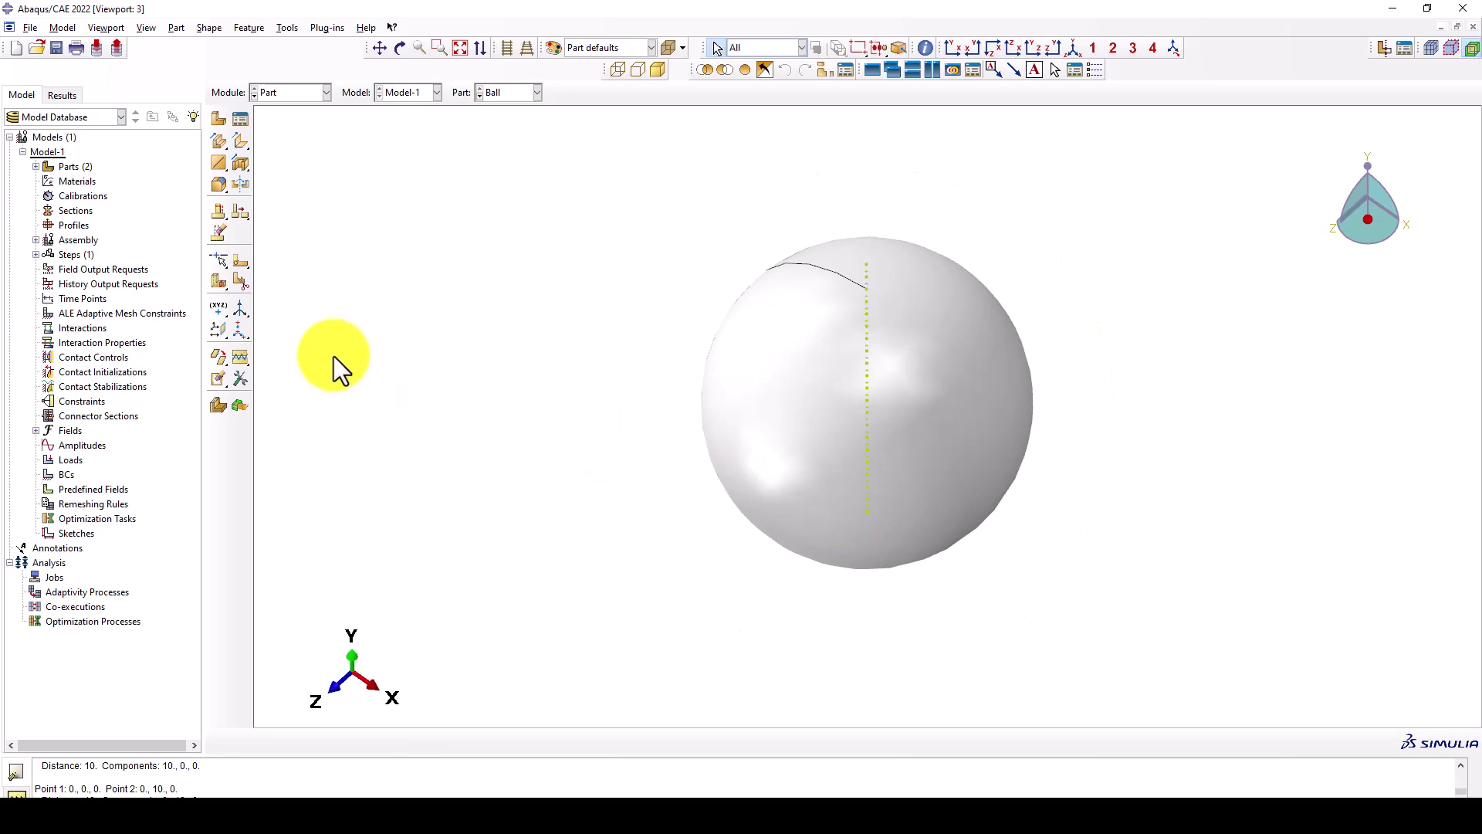
{"action": "left_click", "coordinate": [216, 330]}
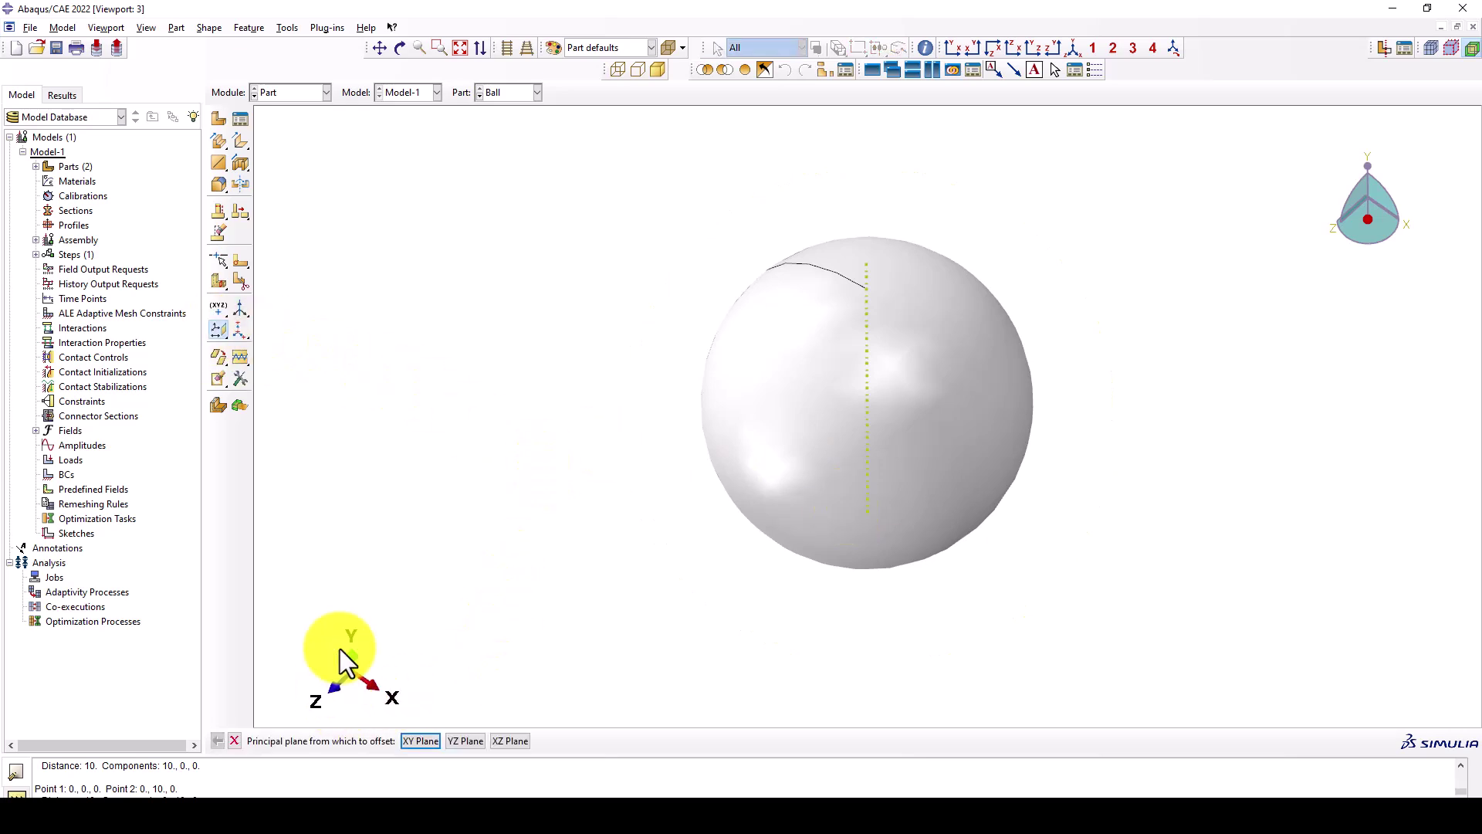
{"action": "left_click", "coordinate": [420, 741]}
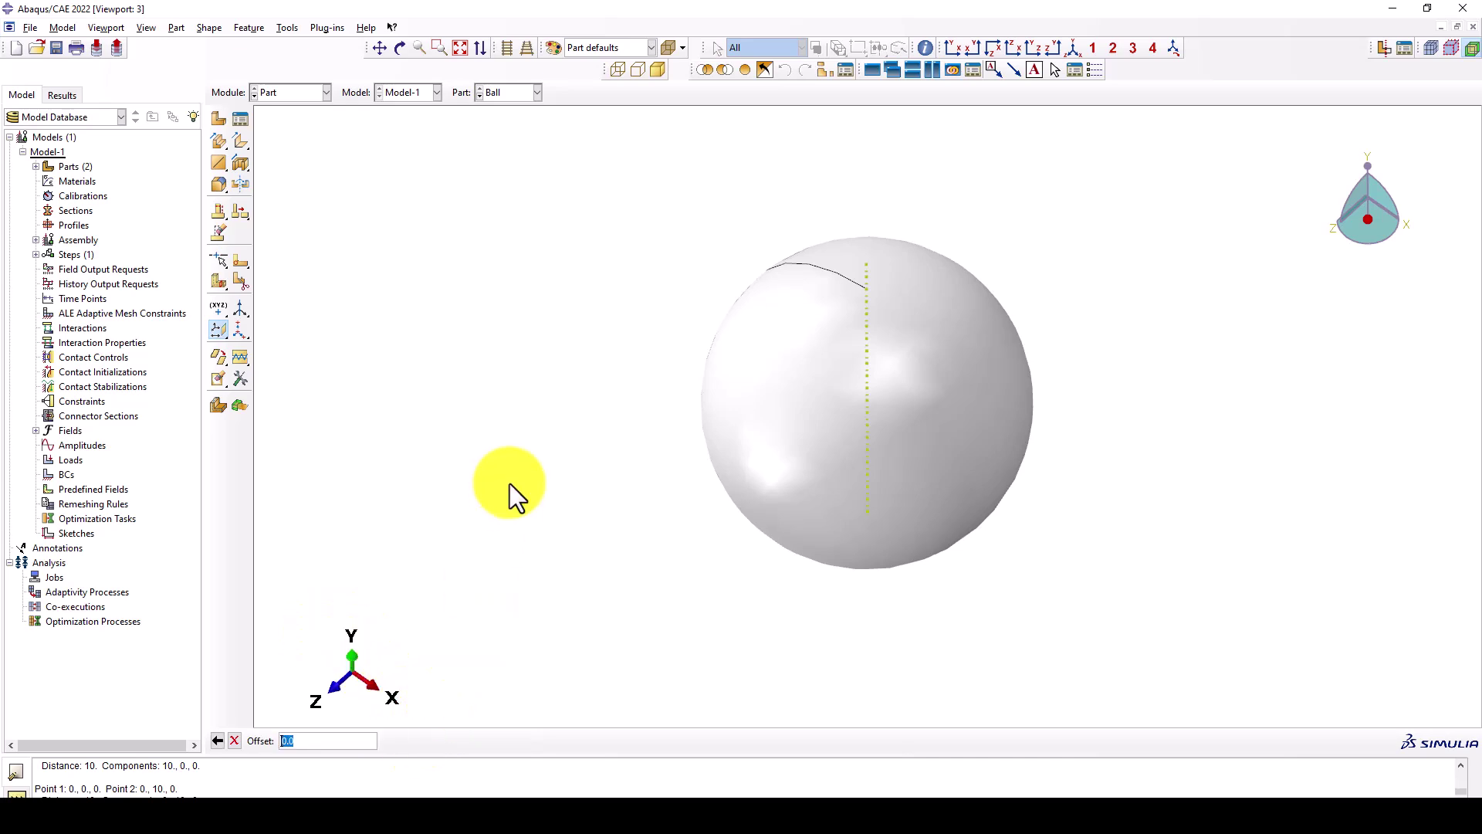
{"action": "key", "text": "Return"}
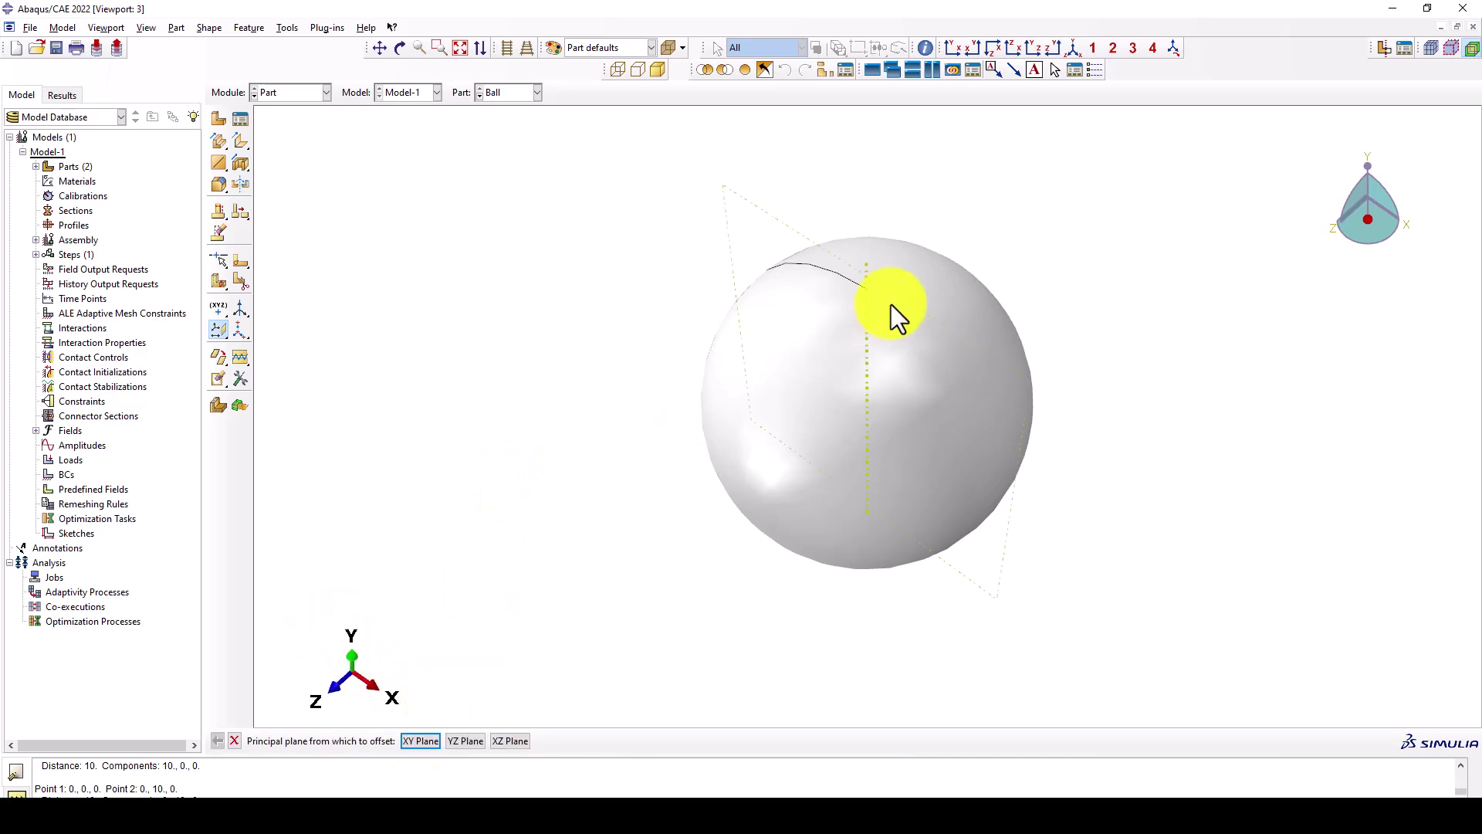
{"action": "left_click", "coordinate": [467, 741]}
{"action": "key", "text": "Return"}
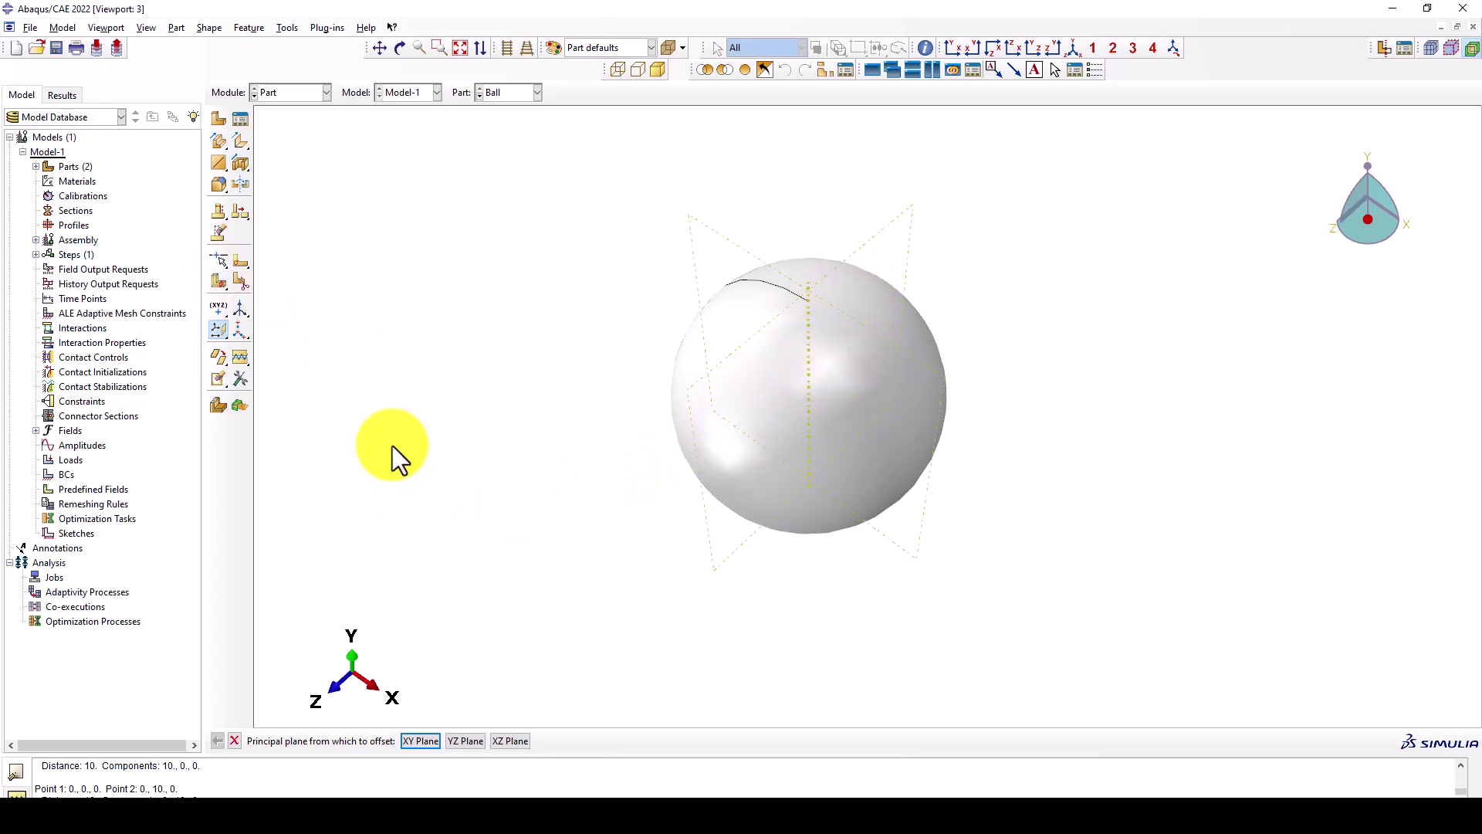
{"action": "left_click", "coordinate": [506, 741]}
{"action": "key", "text": "Return"}
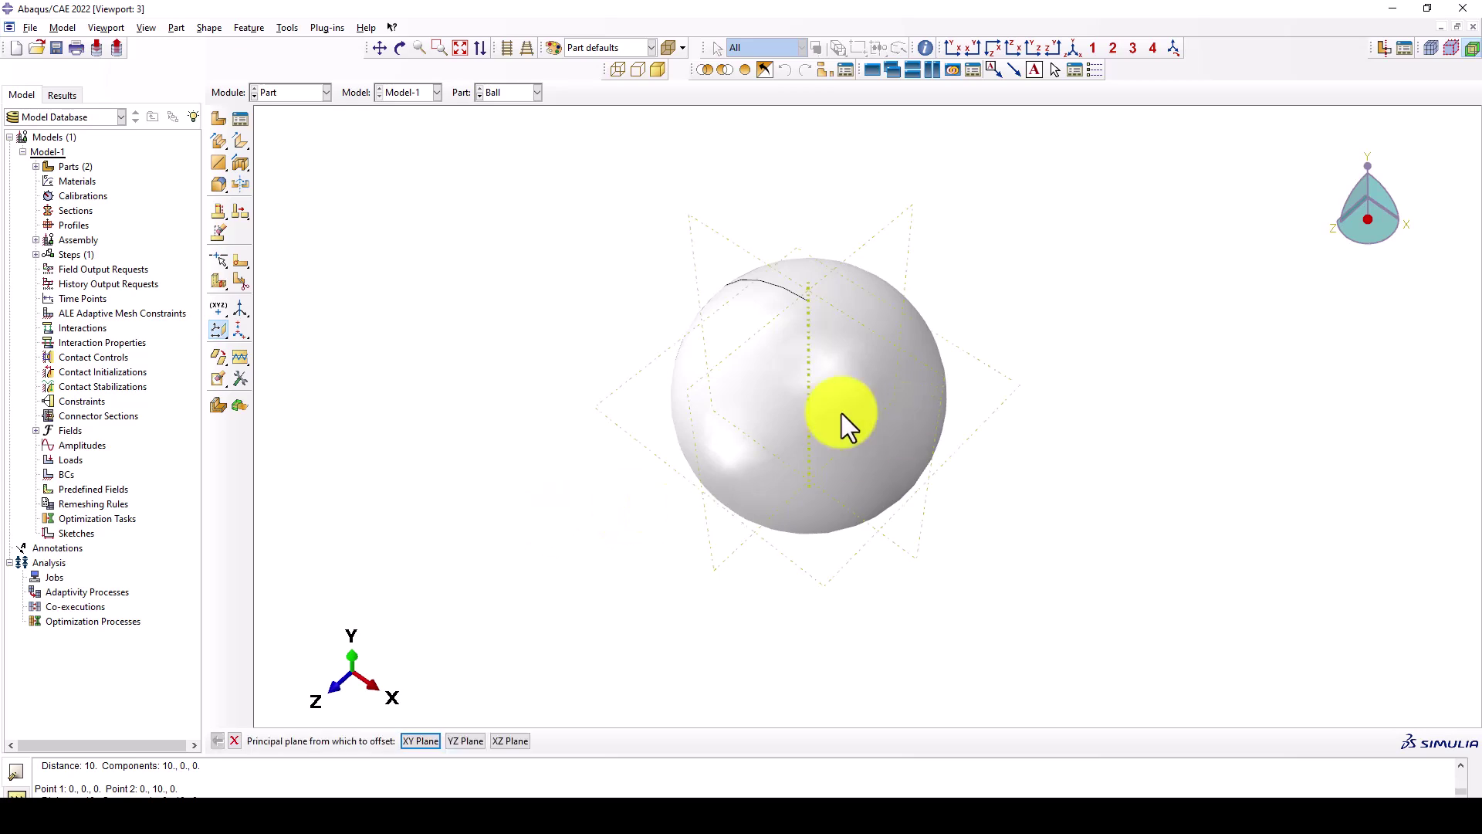
{"action": "left_click", "coordinate": [220, 279]}
{"action": "left_click", "coordinate": [266, 285]}
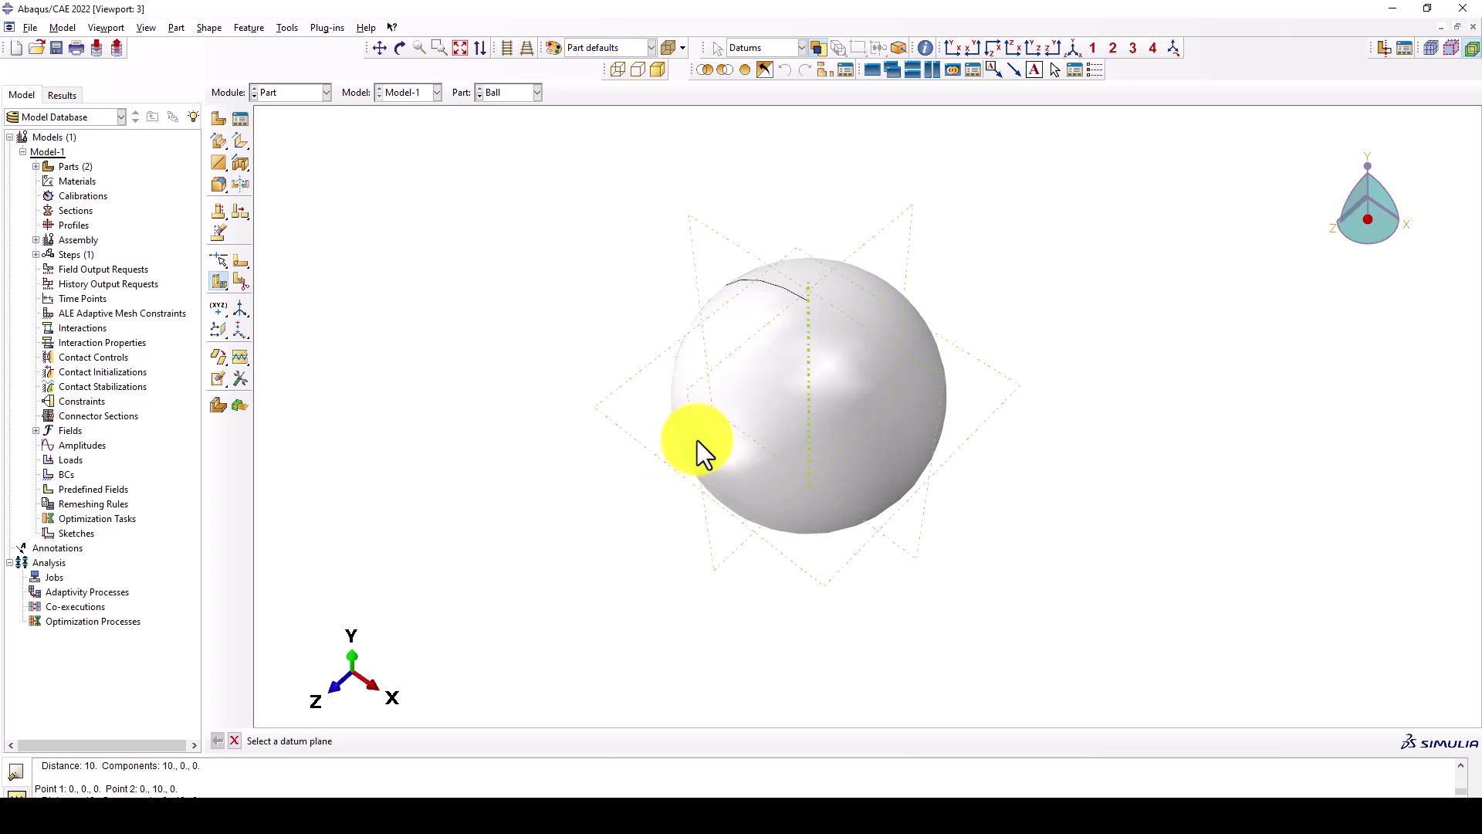
Partition all the ball's cells along the first datum plane
{"action": "left_click", "coordinate": [596, 432]}
{"action": "middle_click", "coordinate": [549, 436]}
{"action": "left_click_drag", "start_coordinate": [987, 218], "coordinate": [613, 632]}
{"action": "middle_click", "coordinate": [900, 223]}
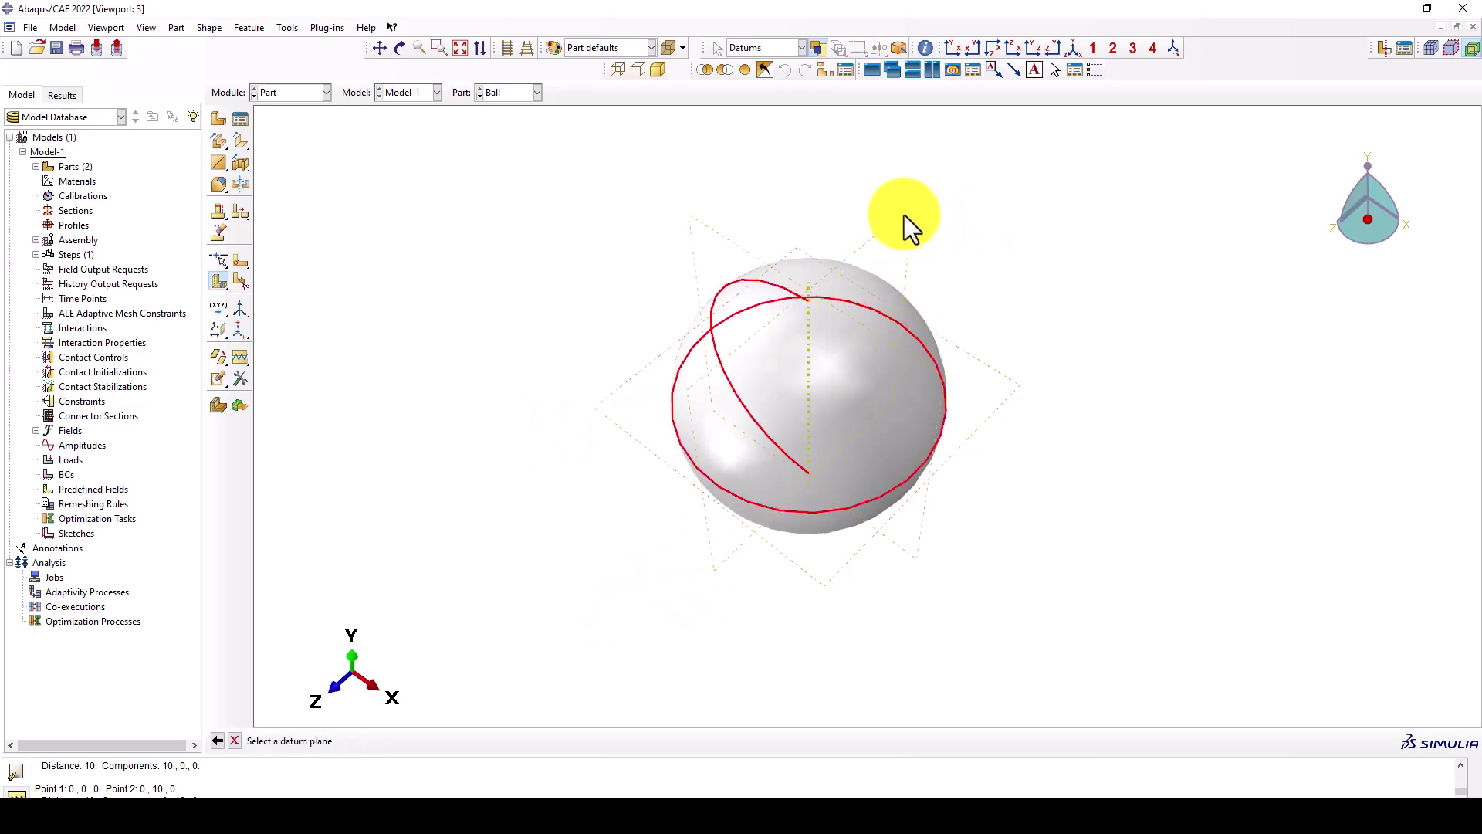
Partition the ball's cells along the second and third datum planes
{"action": "left_click", "coordinate": [904, 215]}
{"action": "middle_click", "coordinate": [994, 262]}
{"action": "left_click_drag", "start_coordinate": [1075, 224], "coordinate": [590, 562]}
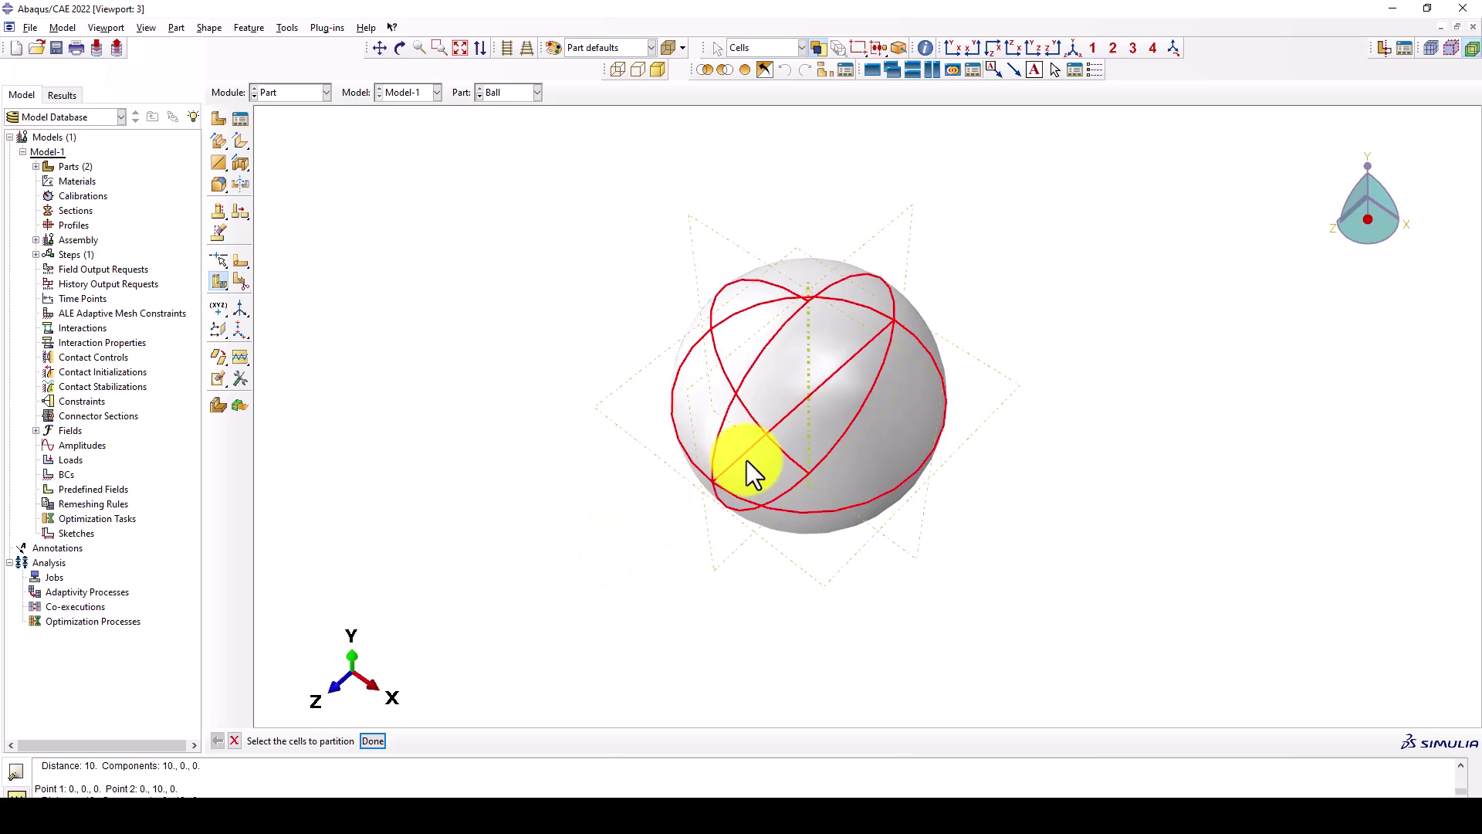
{"action": "left_click", "coordinate": [729, 240]}
{"action": "key", "text": "Escape"}
{"action": "left_click_drag", "start_coordinate": [1040, 185], "coordinate": [618, 614]}
{"action": "left_click", "coordinate": [216, 282]}
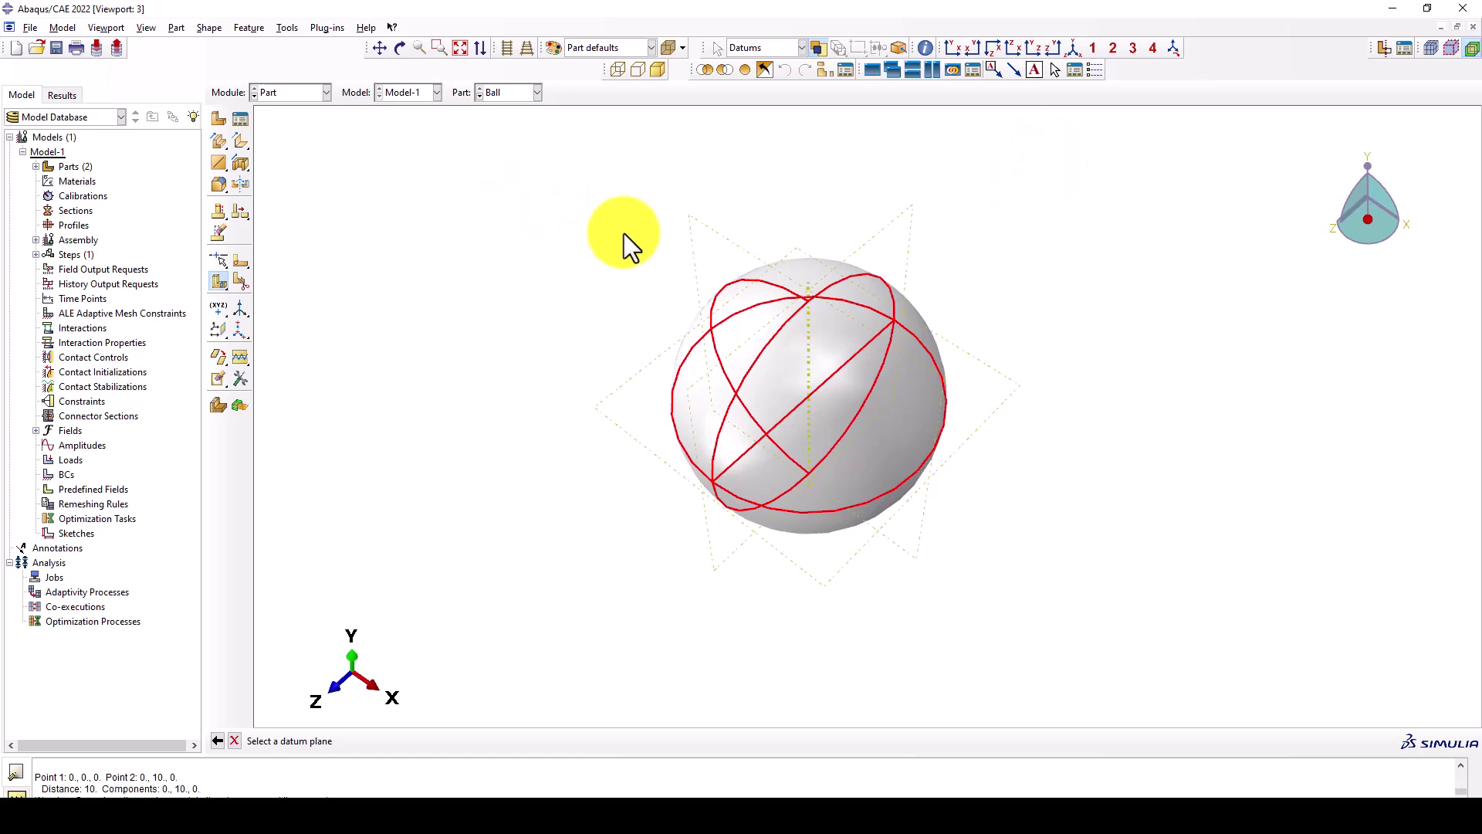
{"action": "left_click", "coordinate": [723, 241]}
{"action": "middle_click", "coordinate": [662, 254]}
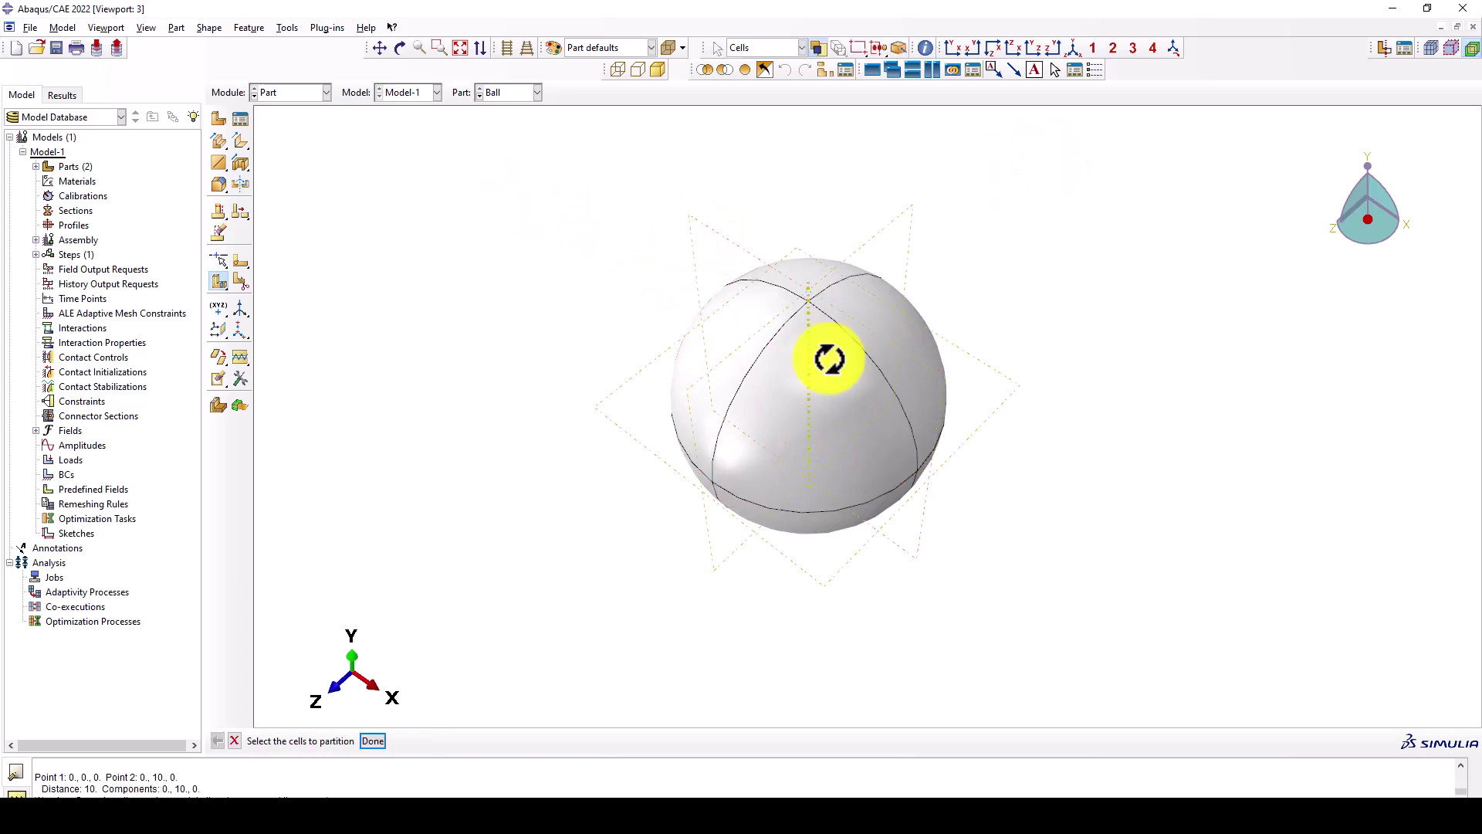
{"action": "left_click_drag", "start_coordinate": [850, 331], "coordinate": [863, 406], "text": "ctrl+alt"}
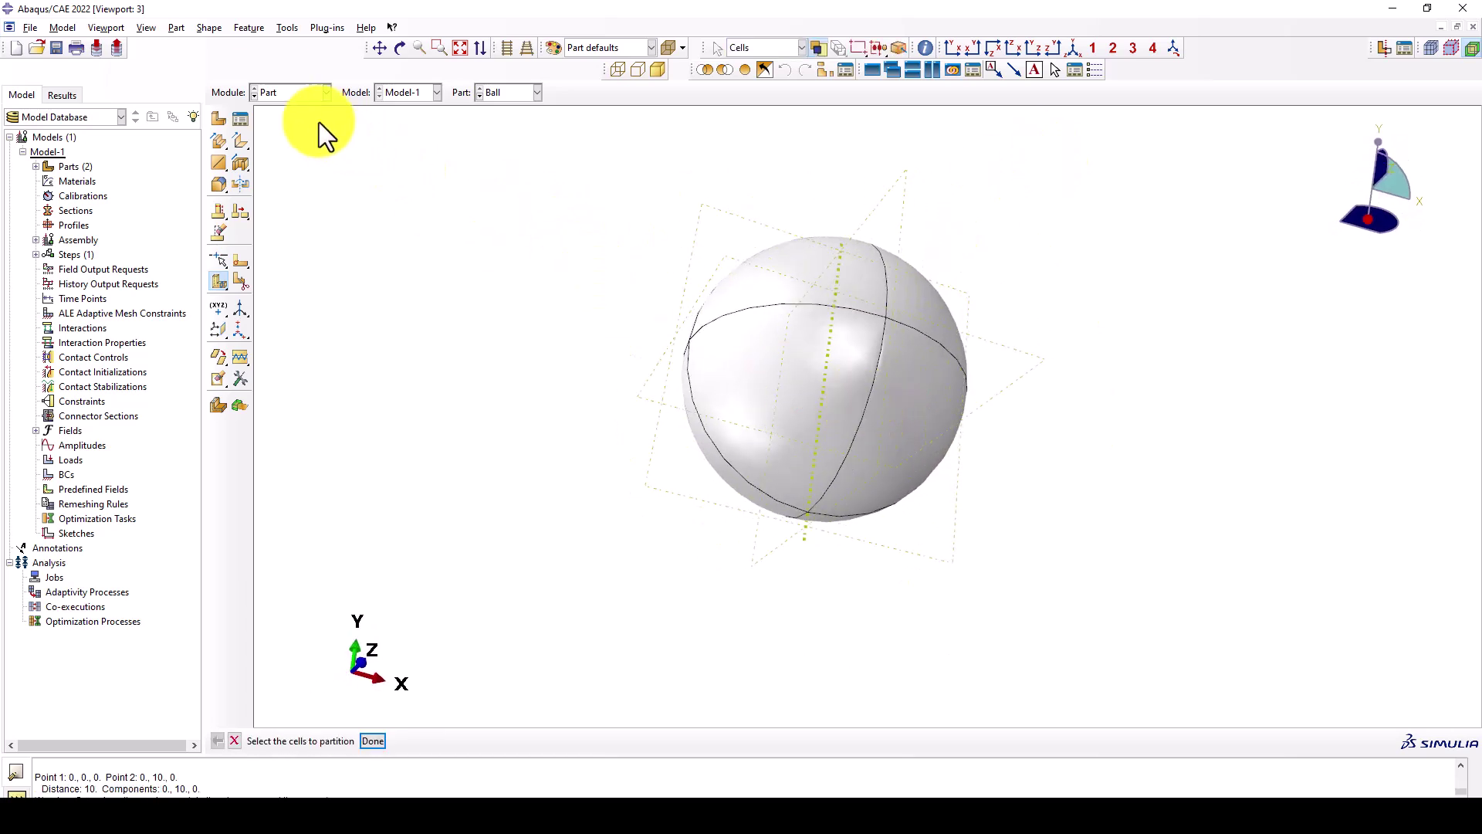
In the Property module, create material Steel_Plate with mass density 7850
{"action": "left_click", "coordinate": [297, 93]}
{"action": "left_click", "coordinate": [283, 122]}
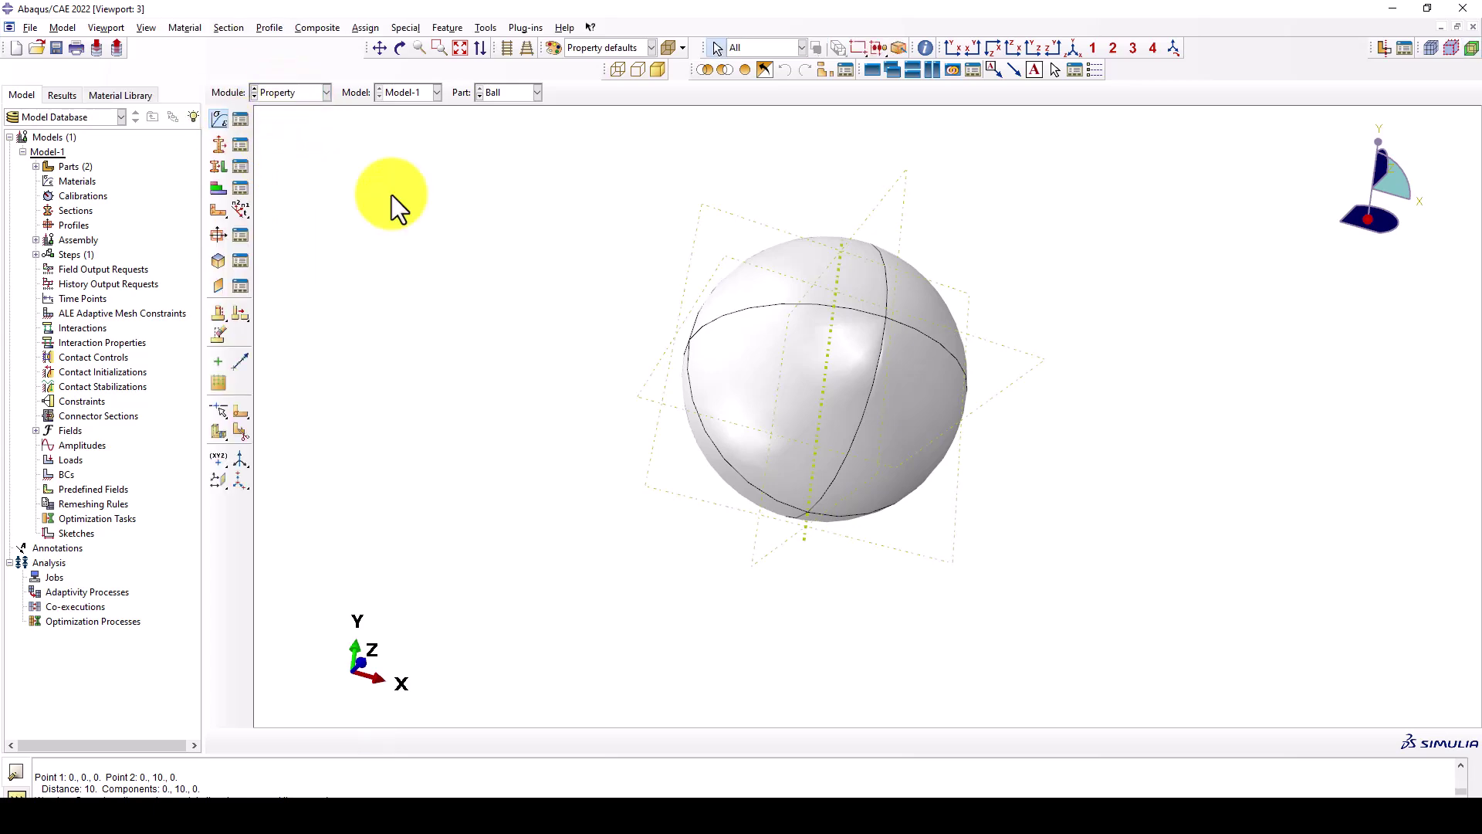
{"action": "type", "text": "Steel_Plate"}
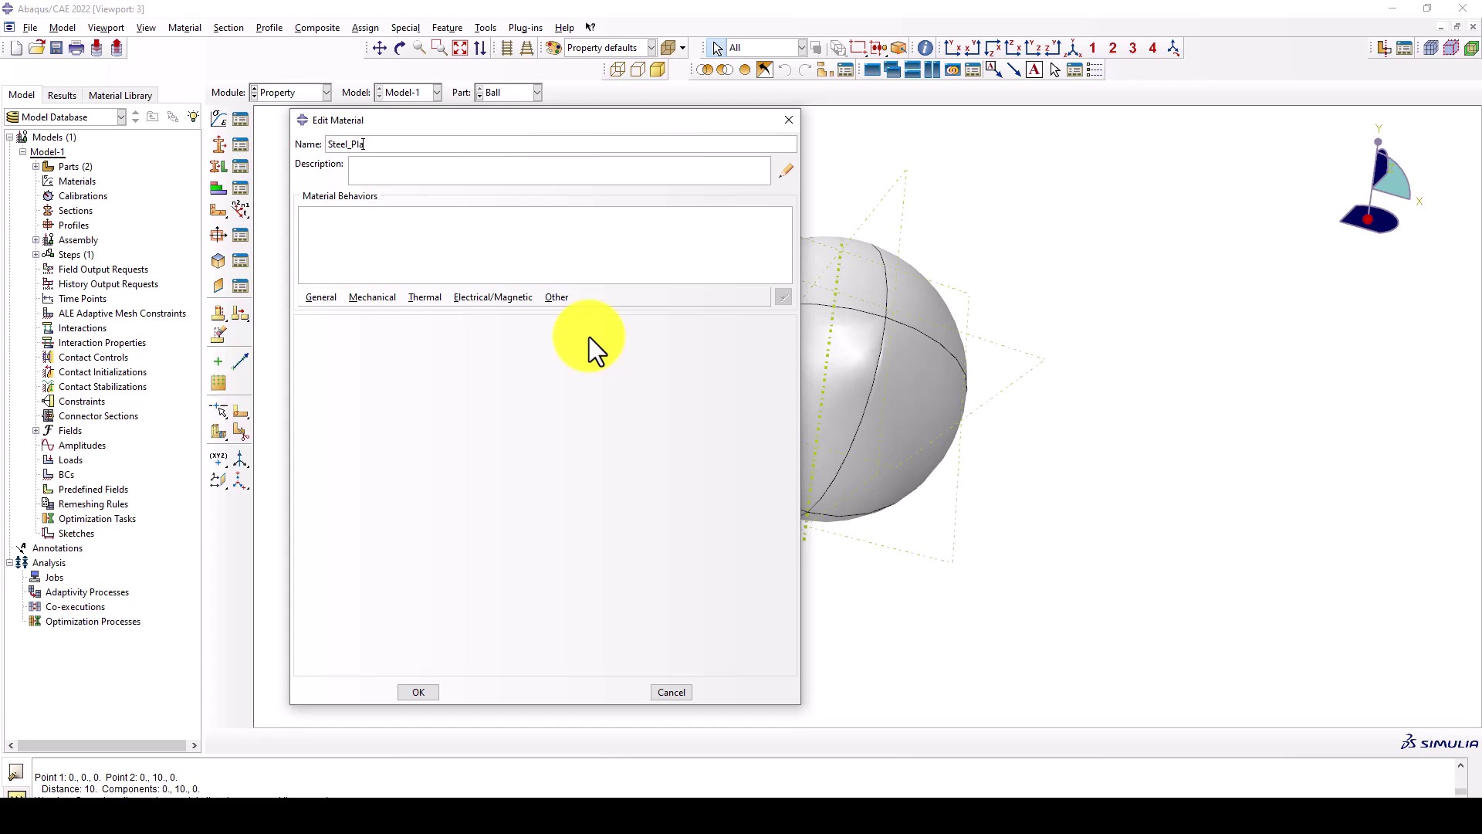
{"action": "left_click", "coordinate": [319, 298]}
{"action": "left_click", "coordinate": [334, 312]}
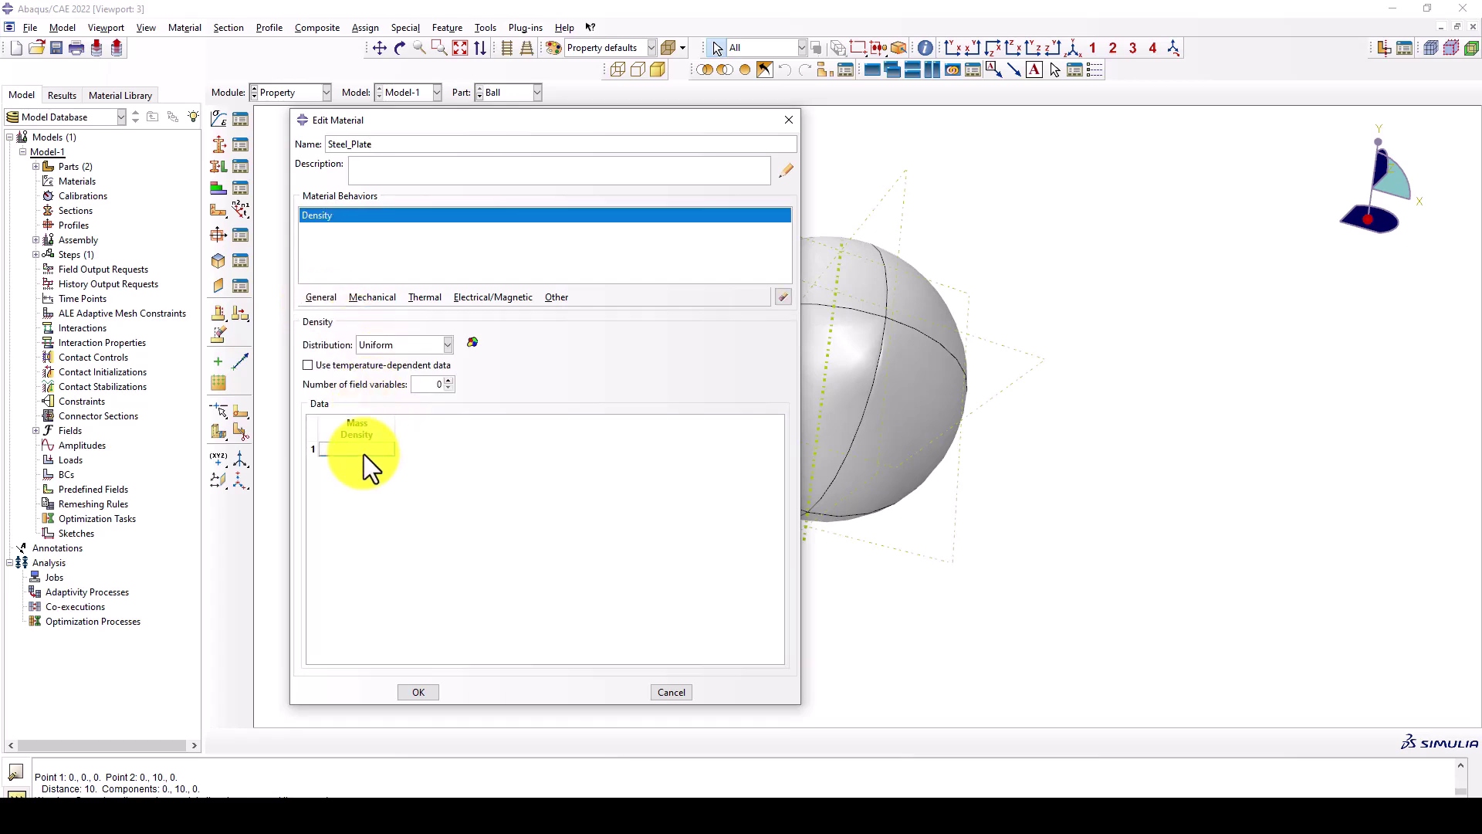
{"action": "left_click", "coordinate": [364, 452]}
{"action": "type", "text": "7850"}
Add elastic behaviour to Steel_Plate with Young's modulus 200e9
{"action": "left_click", "coordinate": [360, 295]}
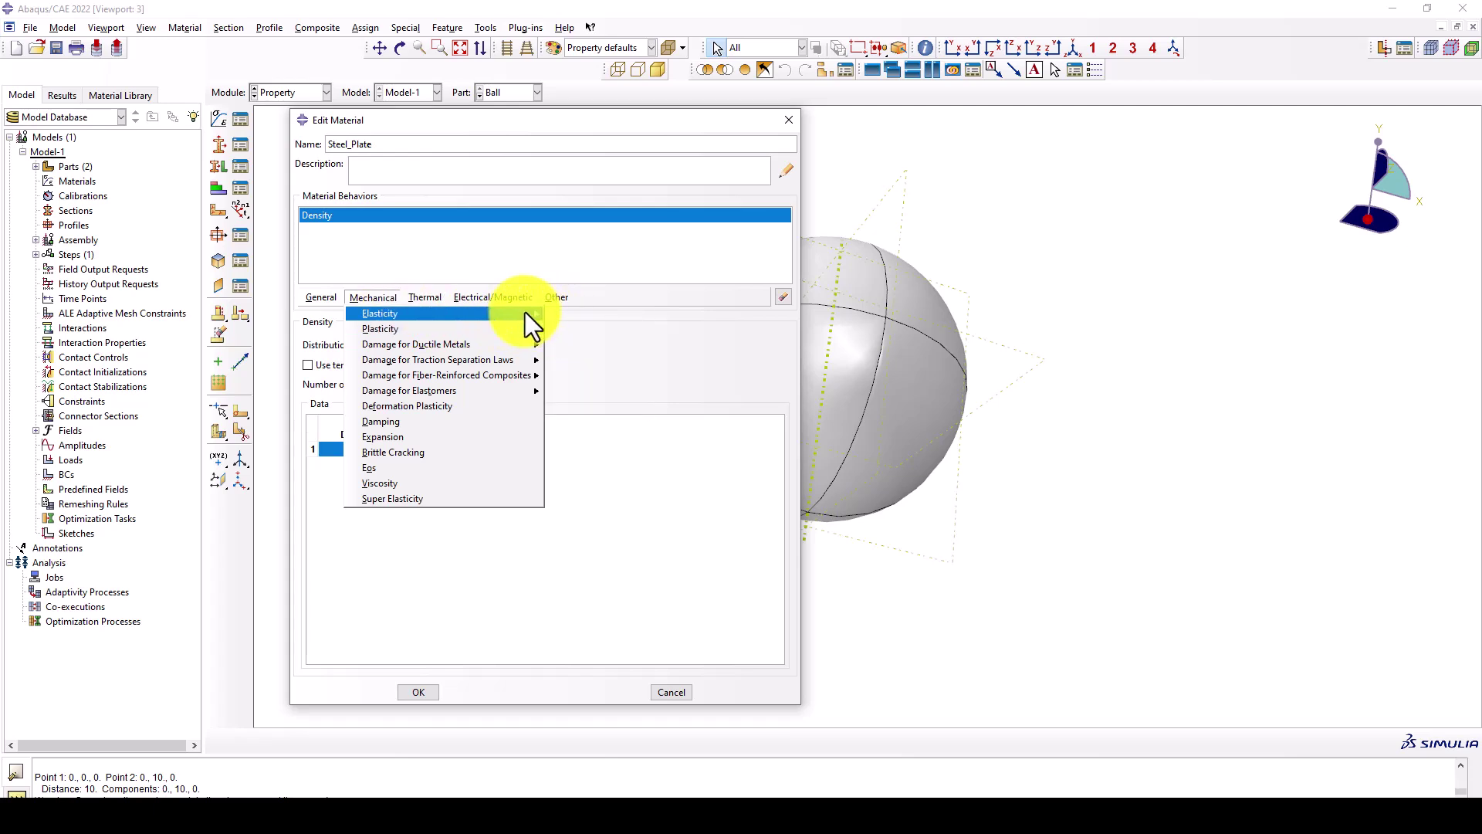
{"action": "left_click", "coordinate": [558, 315]}
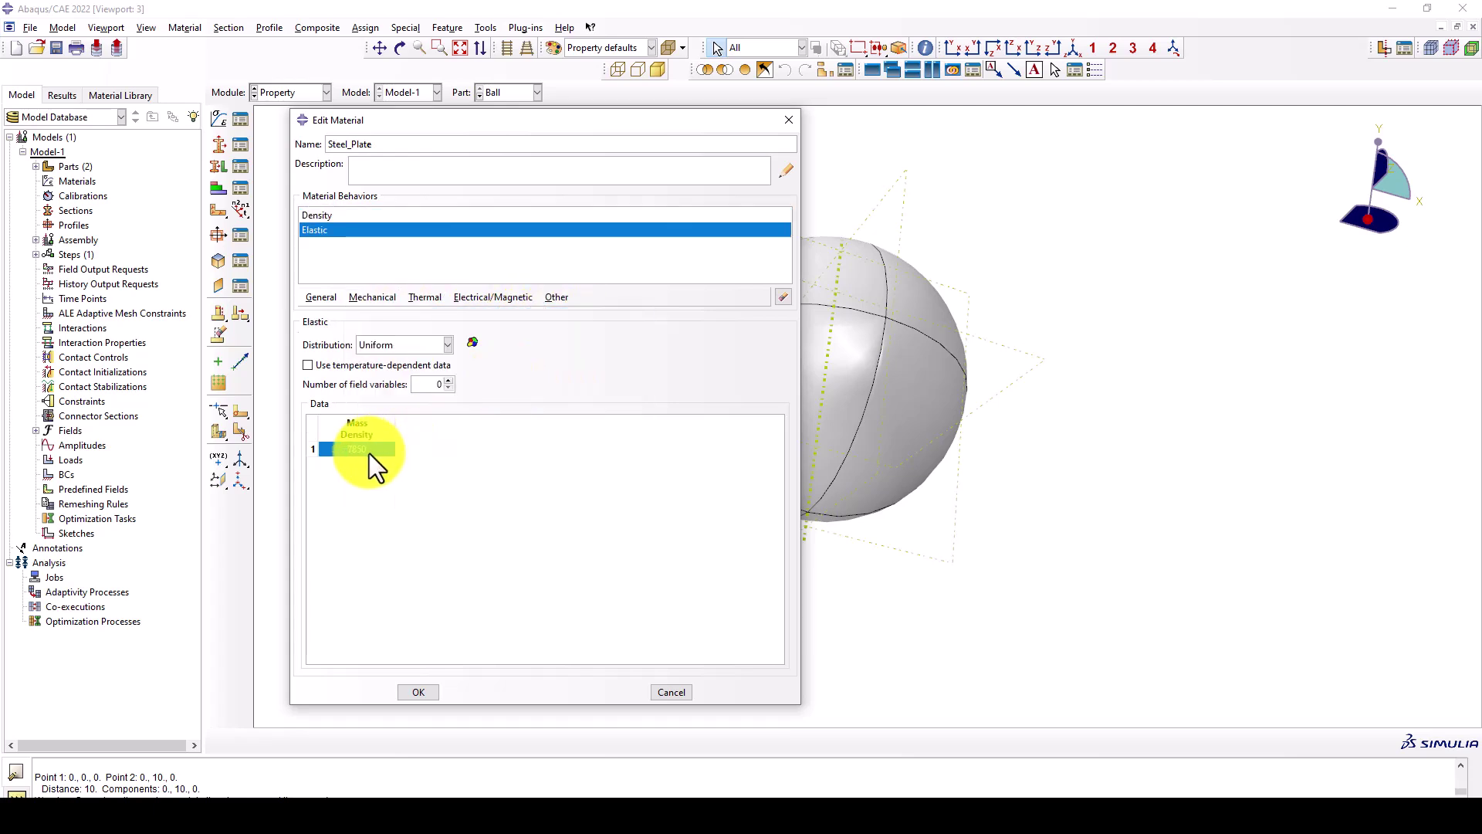
{"action": "type", "text": "200e-9"}
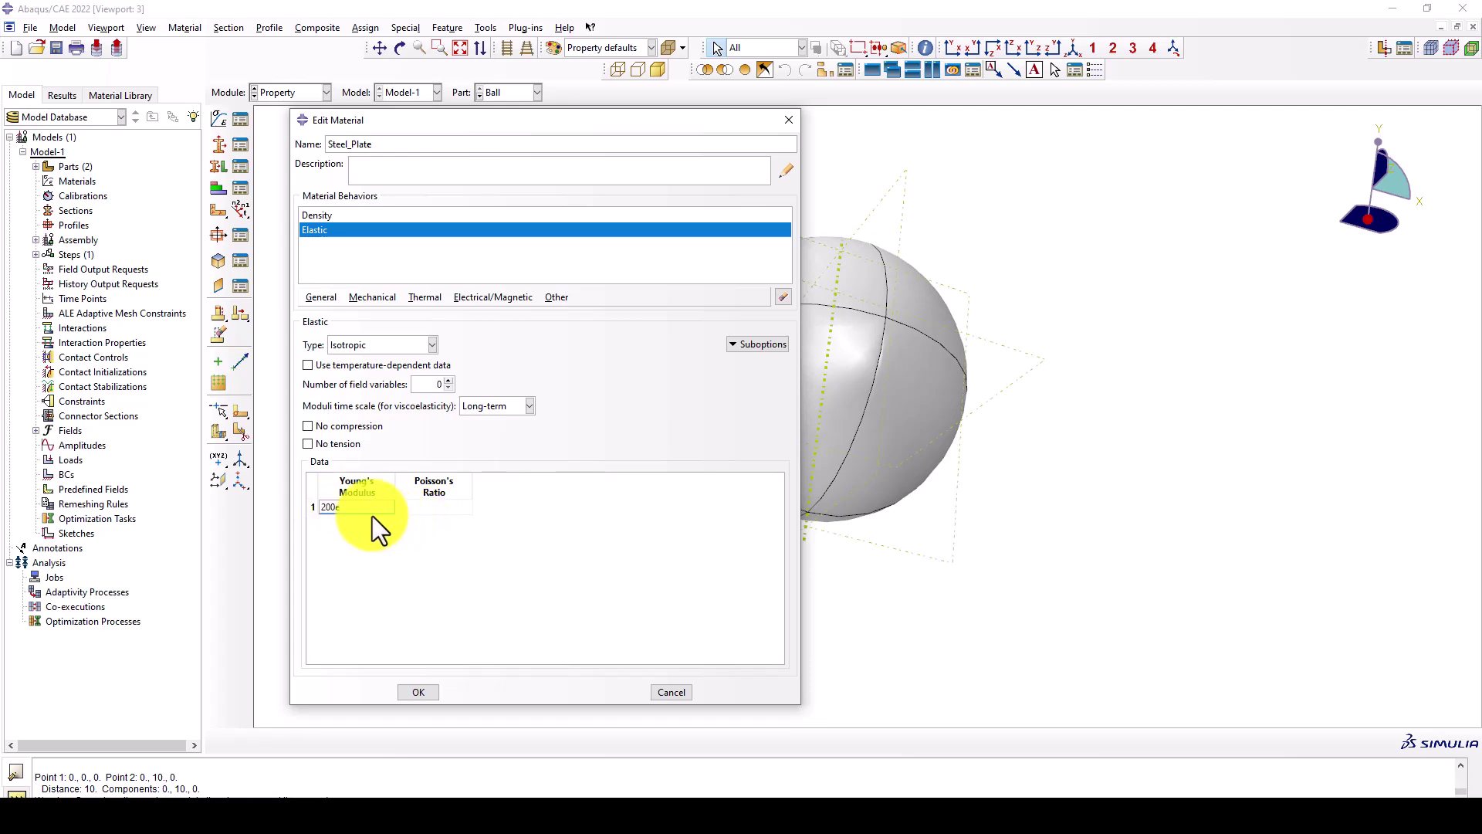
{"action": "left_click", "coordinate": [414, 508]}
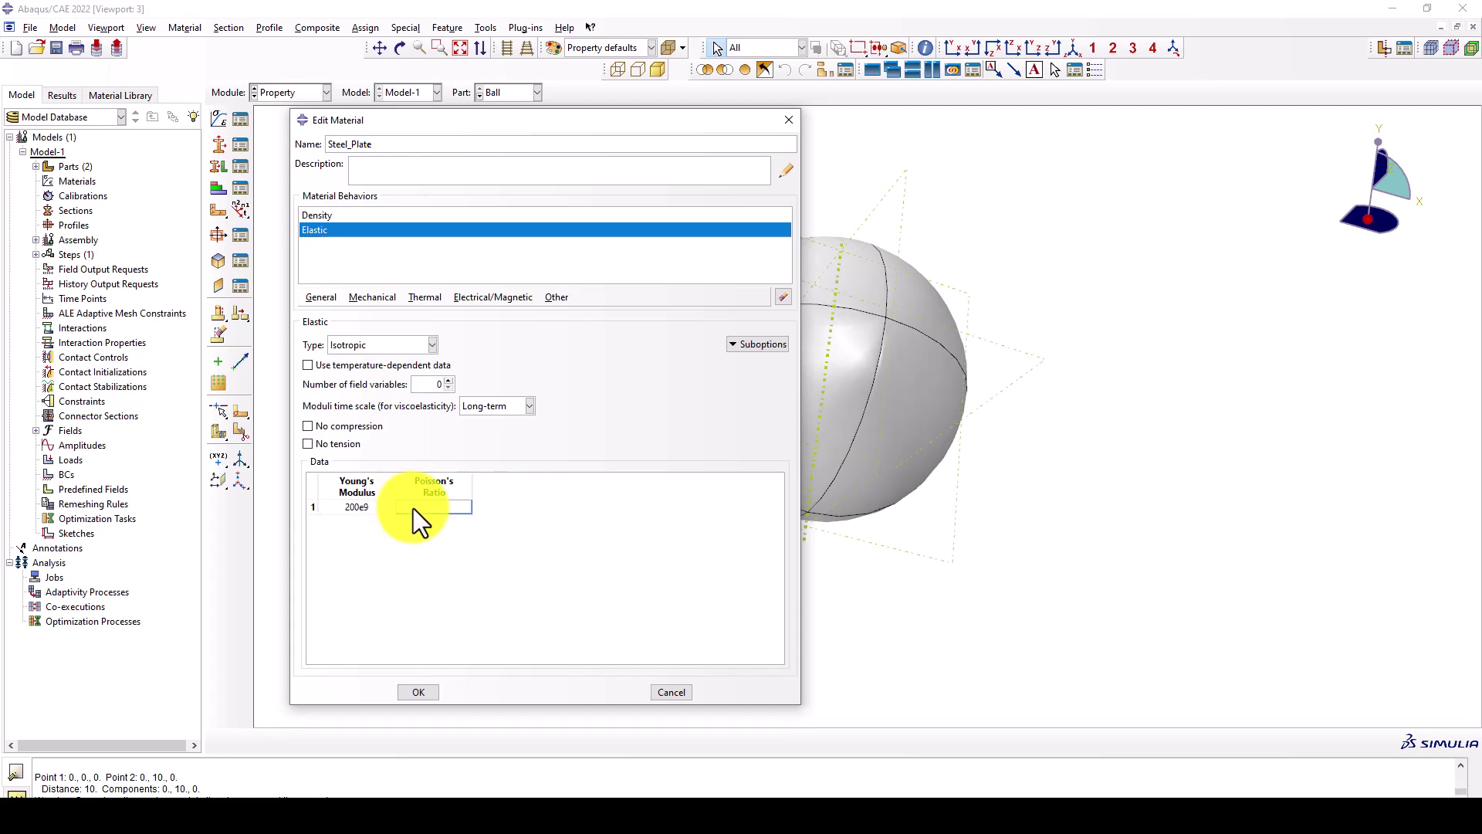
Add plastic behaviour with yield stress 500e6 at plastic strain 0 and save the material
{"action": "left_click", "coordinate": [375, 298]}
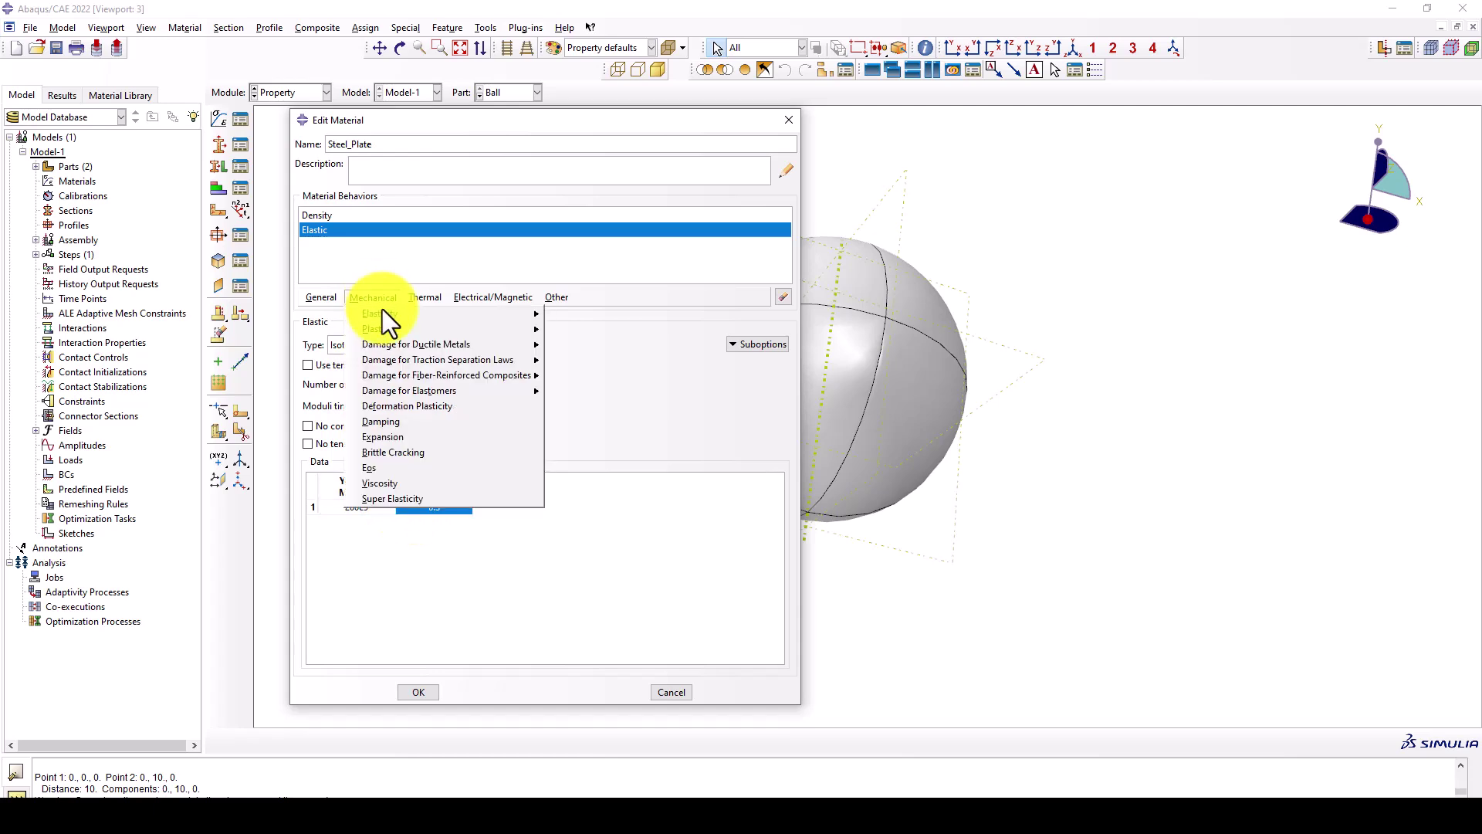
{"action": "mouse_move", "coordinate": [490, 334]}
{"action": "left_click", "coordinate": [576, 328]}
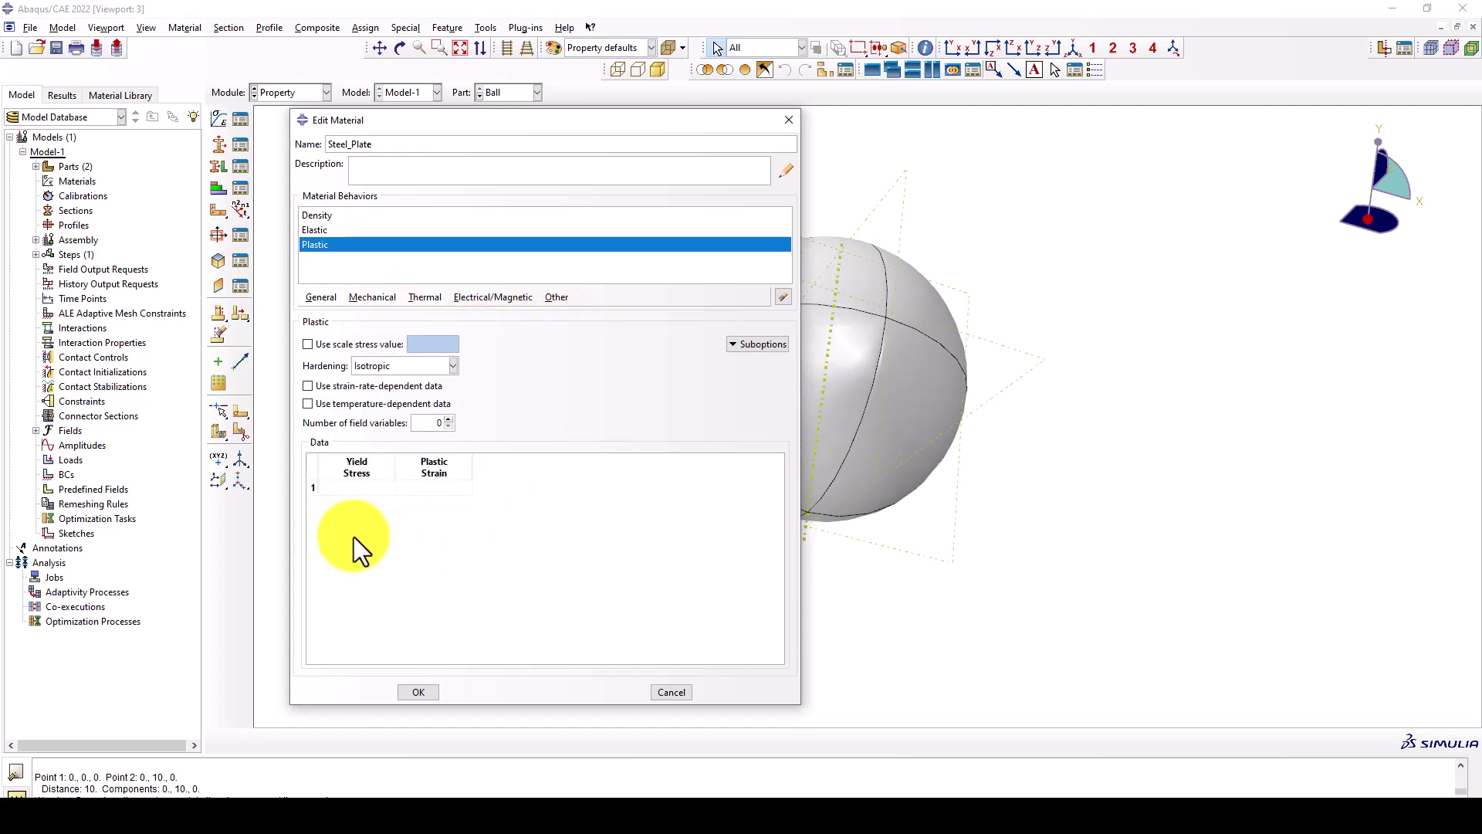
{"action": "left_click", "coordinate": [355, 487]}
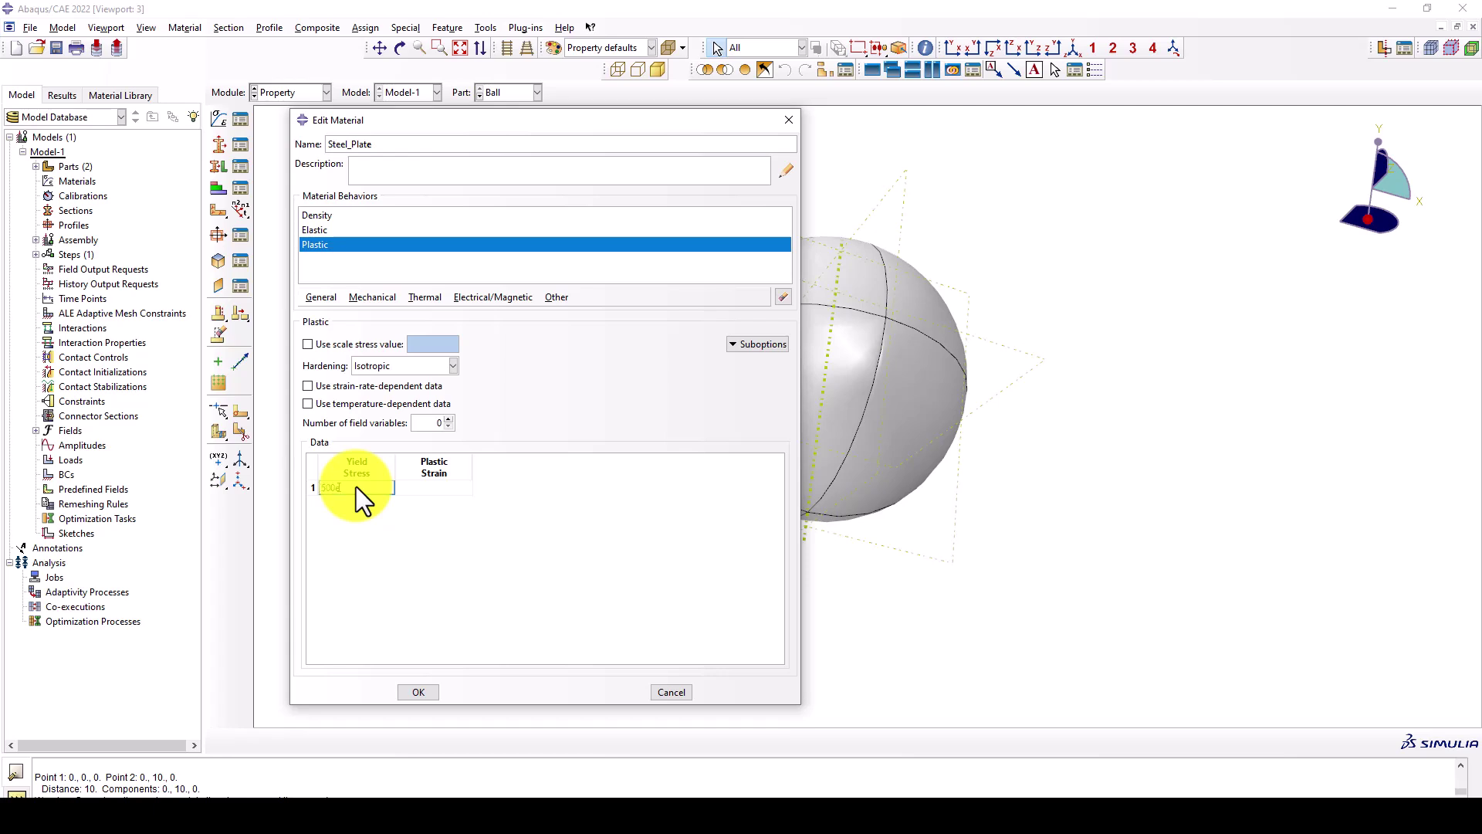
{"action": "type", "text": "500e6"}
{"action": "left_click", "coordinate": [427, 488]}
{"action": "type", "text": "0"}
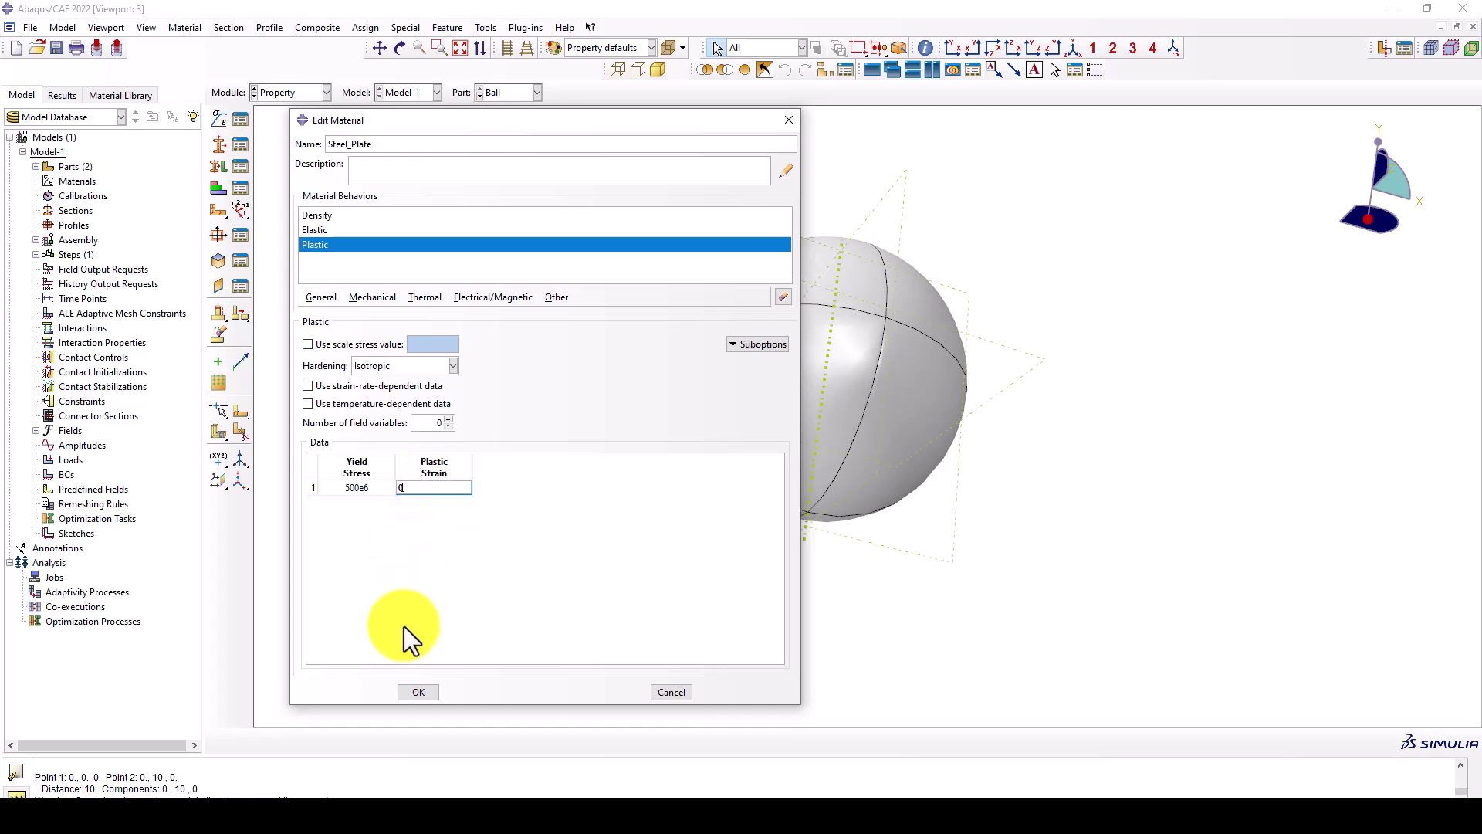
{"action": "left_click", "coordinate": [416, 691]}
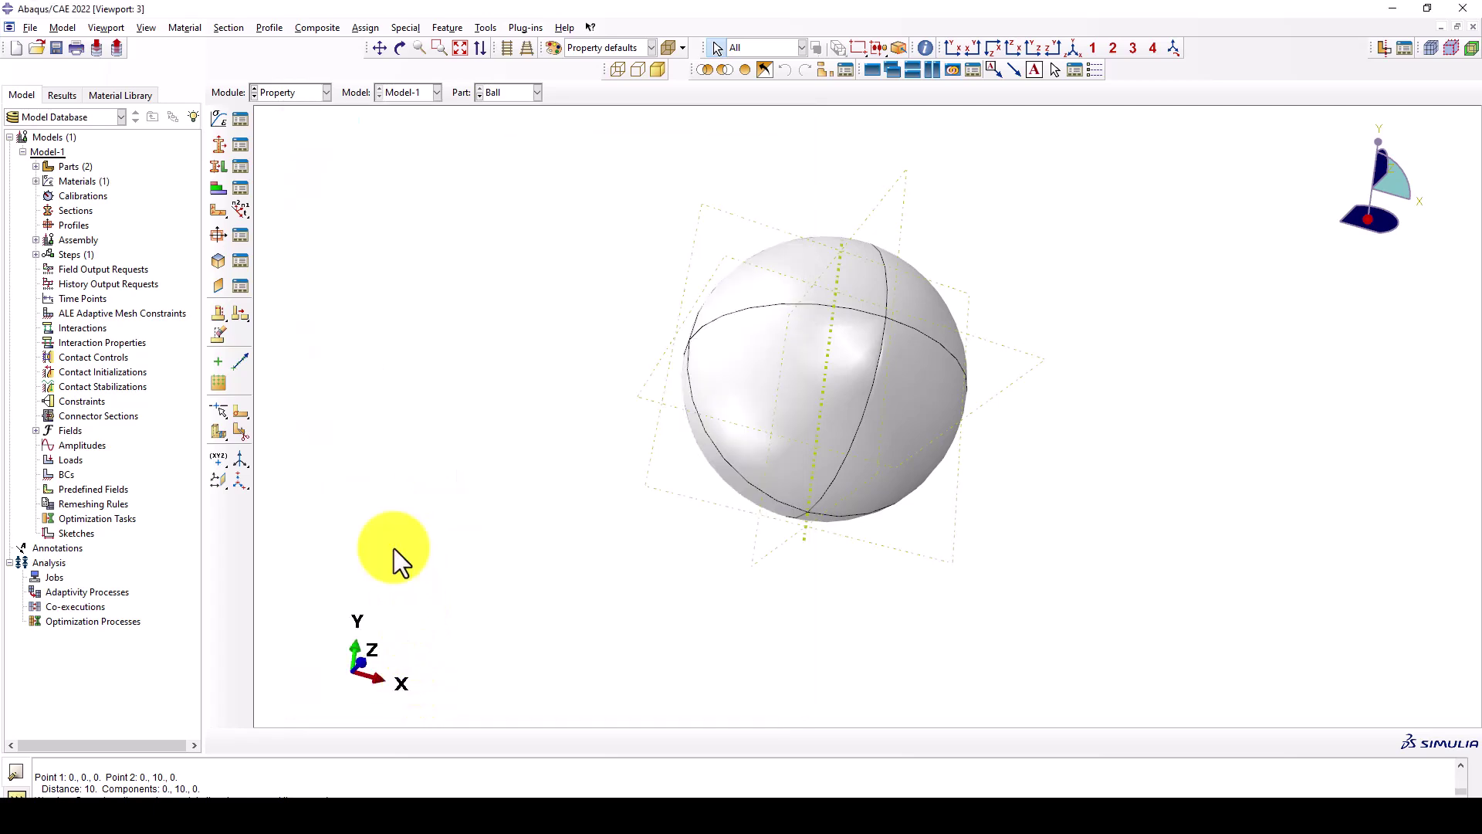
Copy the Steel_Plate material to a new material named Steel_Elastic
{"action": "left_click", "coordinate": [242, 121]}
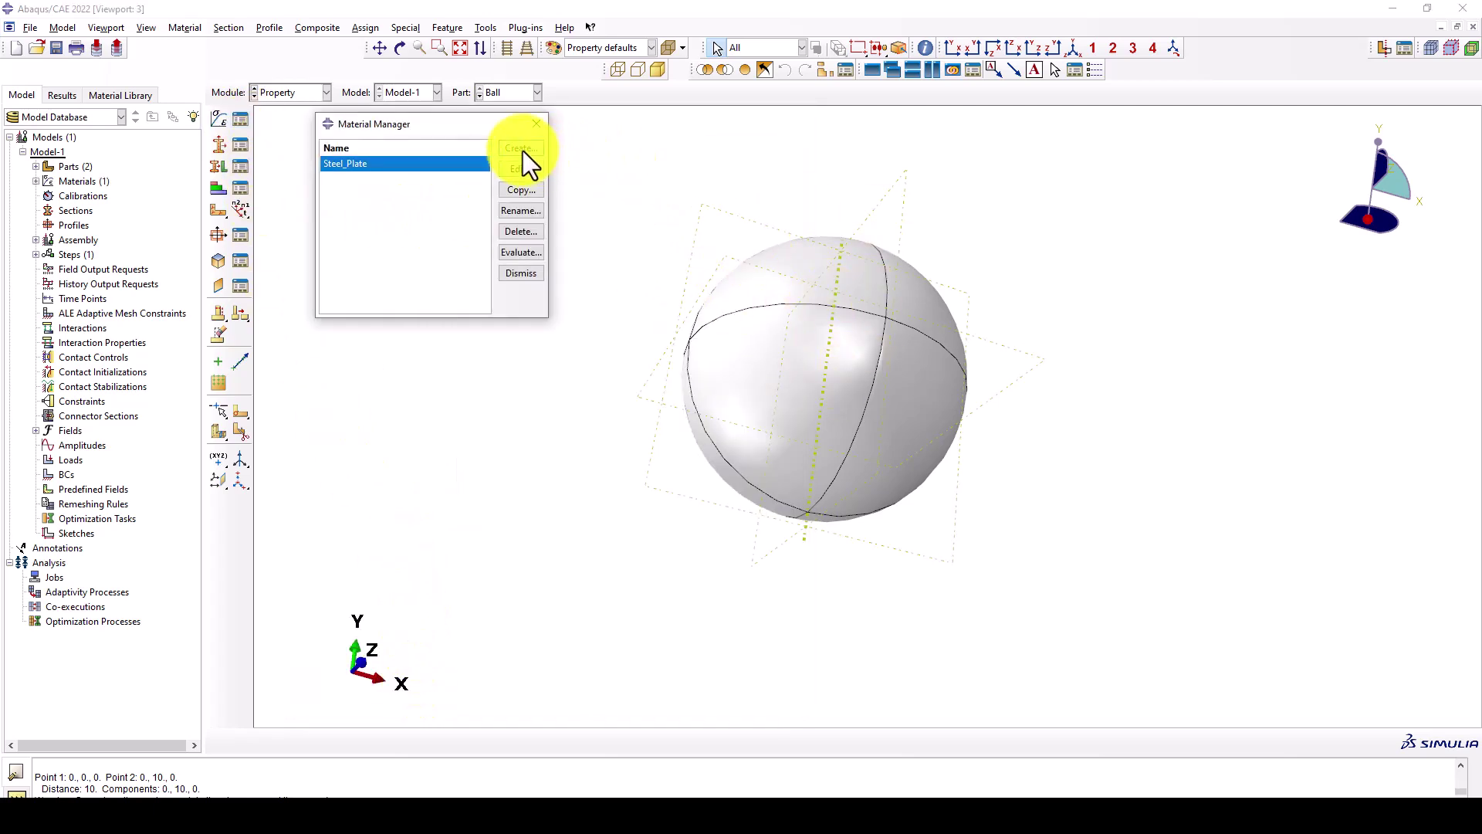
{"action": "left_click", "coordinate": [519, 189]}
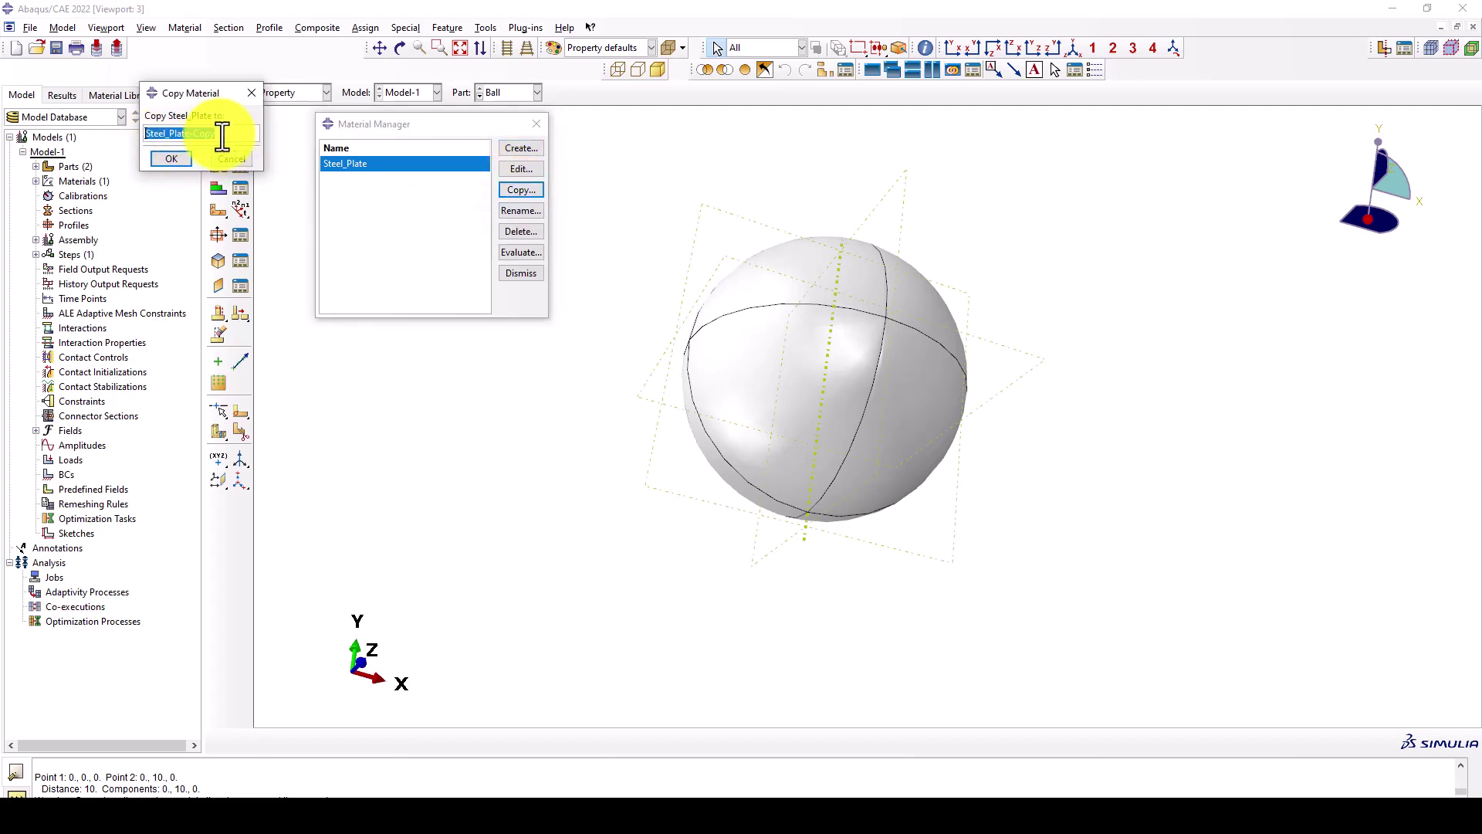
{"action": "left_click_drag", "start_coordinate": [215, 133], "coordinate": [175, 135]}
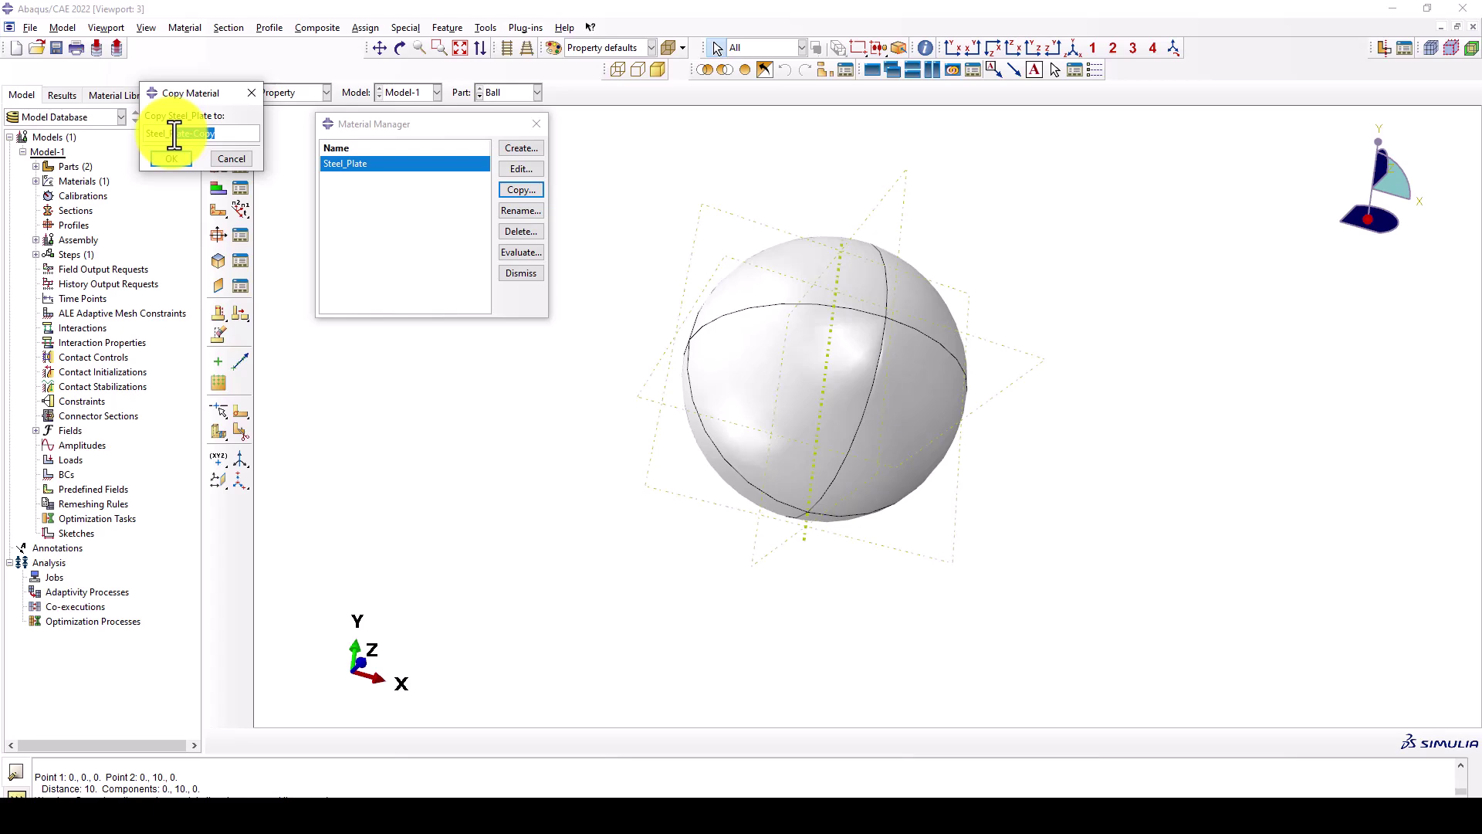
{"action": "key", "text": "BackSpace"}
{"action": "type", "text": "Test"}
{"action": "left_click", "coordinate": [170, 157]}
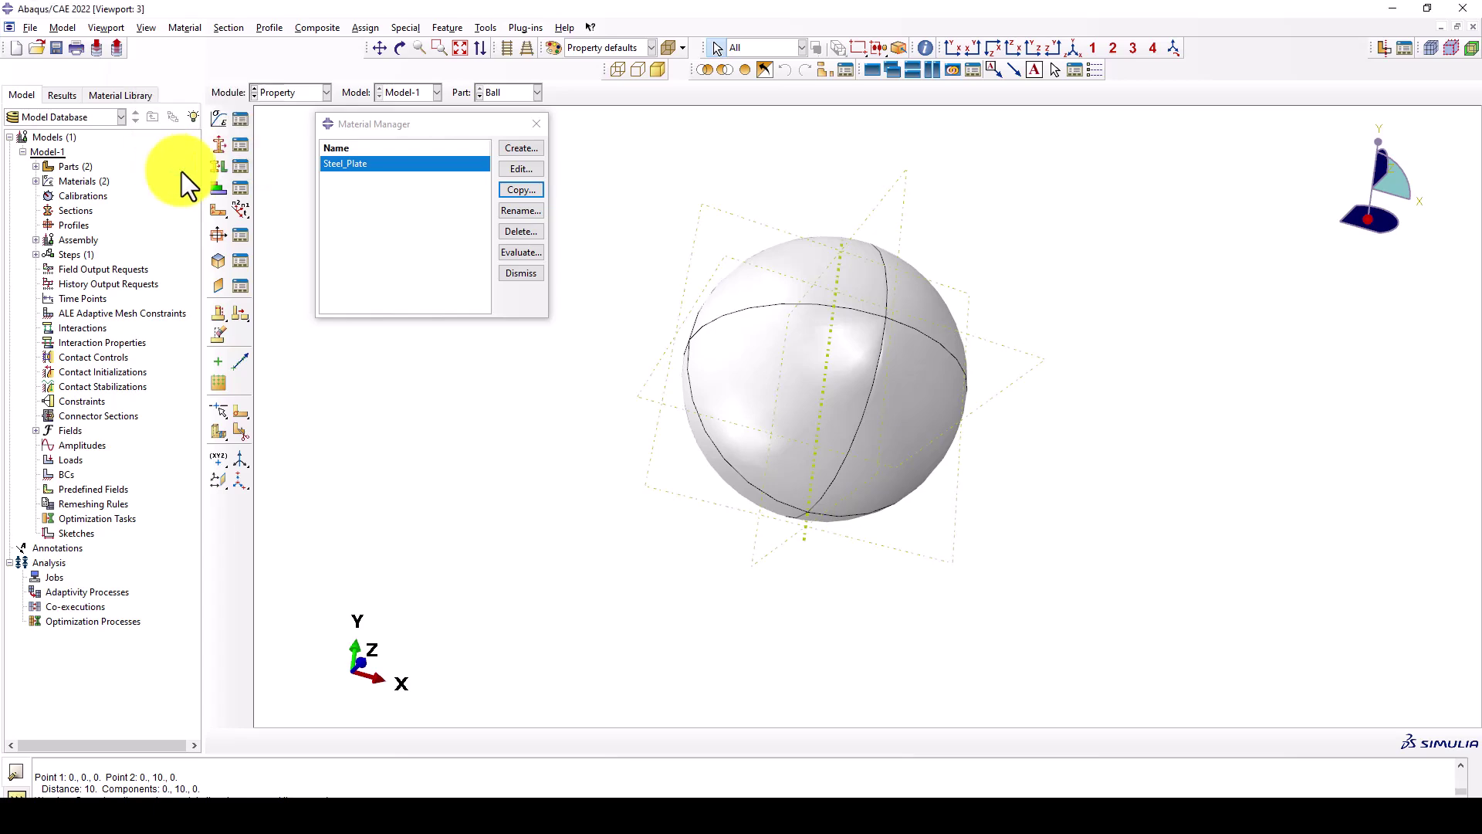
Delete the Plastic behaviour from Steel_Elastic and close the Material Manager
{"action": "left_click", "coordinate": [520, 170]}
{"action": "left_click", "coordinate": [318, 245]}
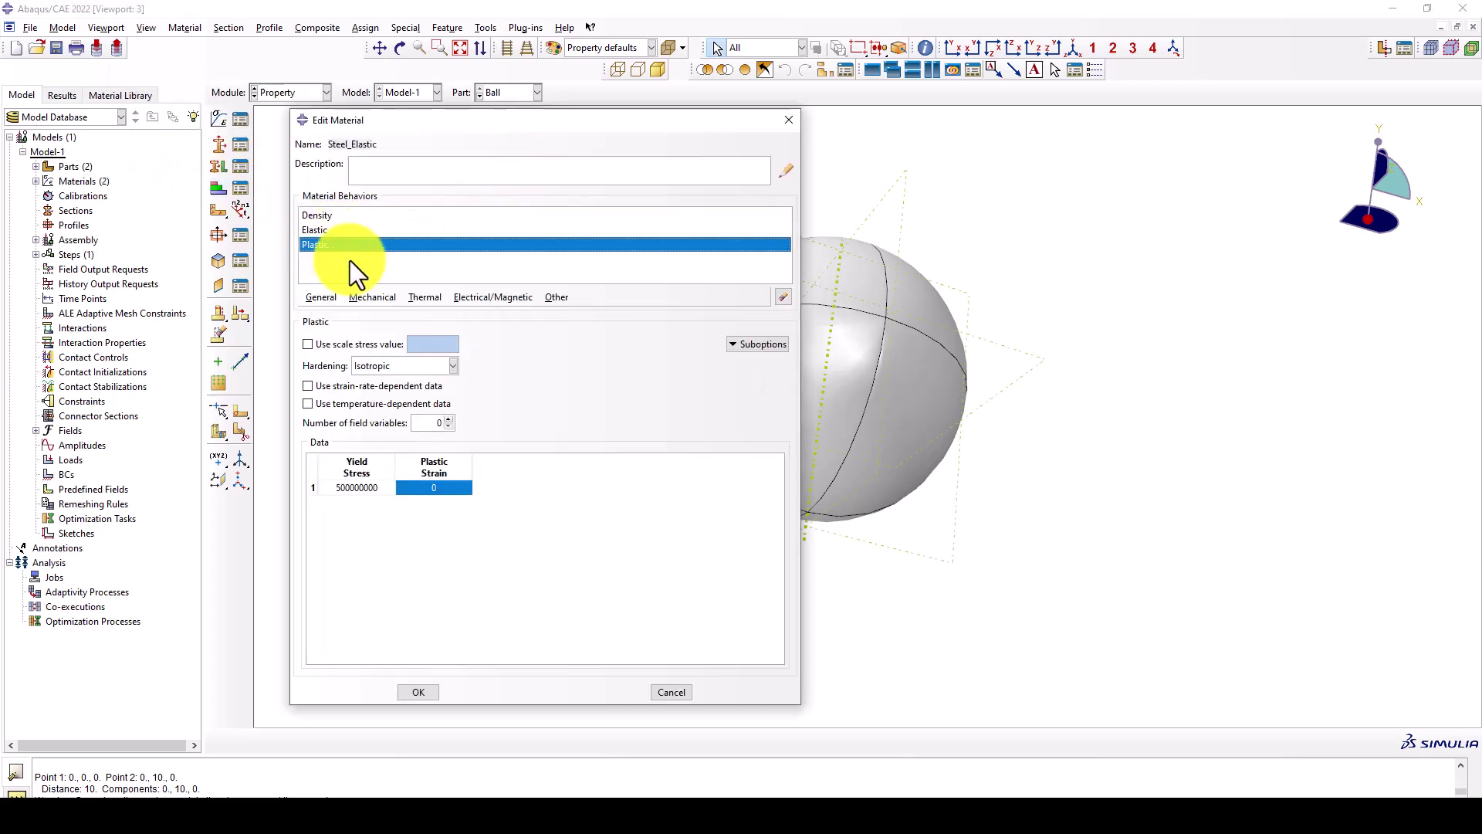
{"action": "left_click", "coordinate": [782, 297]}
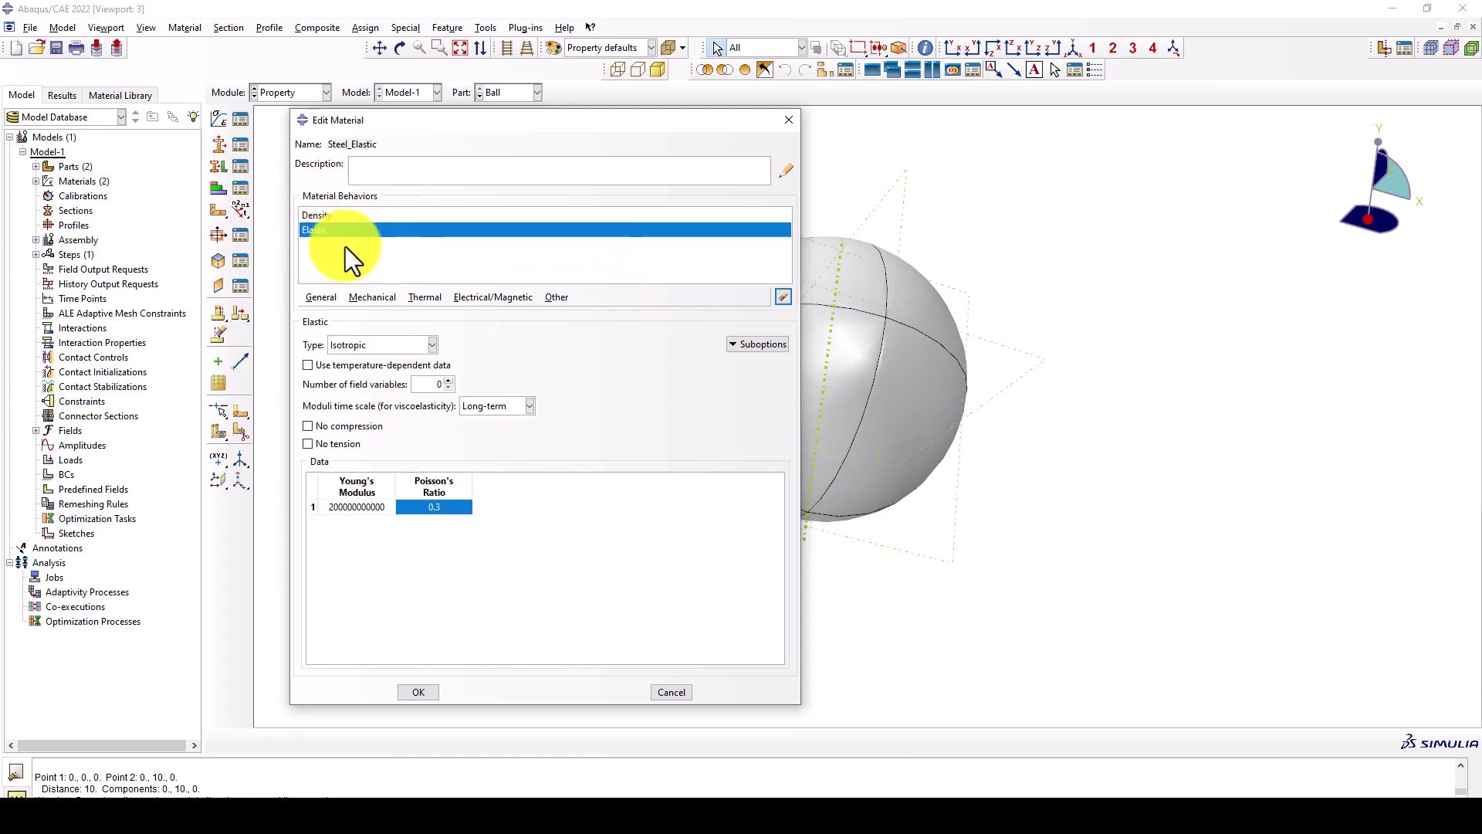
{"action": "left_click", "coordinate": [420, 693]}
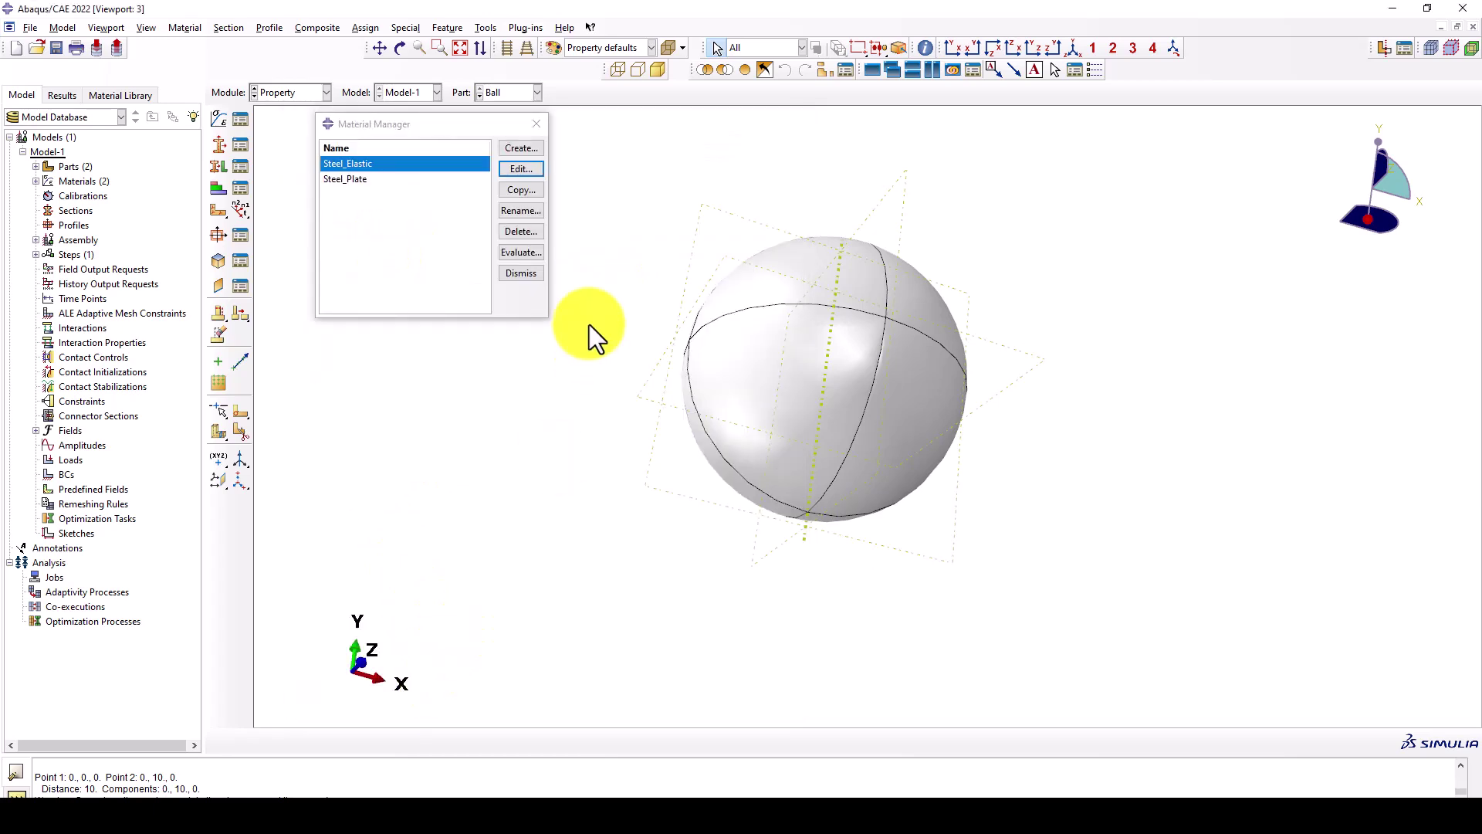
{"action": "left_click", "coordinate": [536, 123]}
{"action": "scroll", "coordinate": [502, 255], "scroll_direction": "down", "scroll_amount": 2}
{"action": "left_click", "coordinate": [1073, 49]}
{"action": "middle_click_drag", "start_coordinate": [716, 390], "coordinate": [644, 465]}
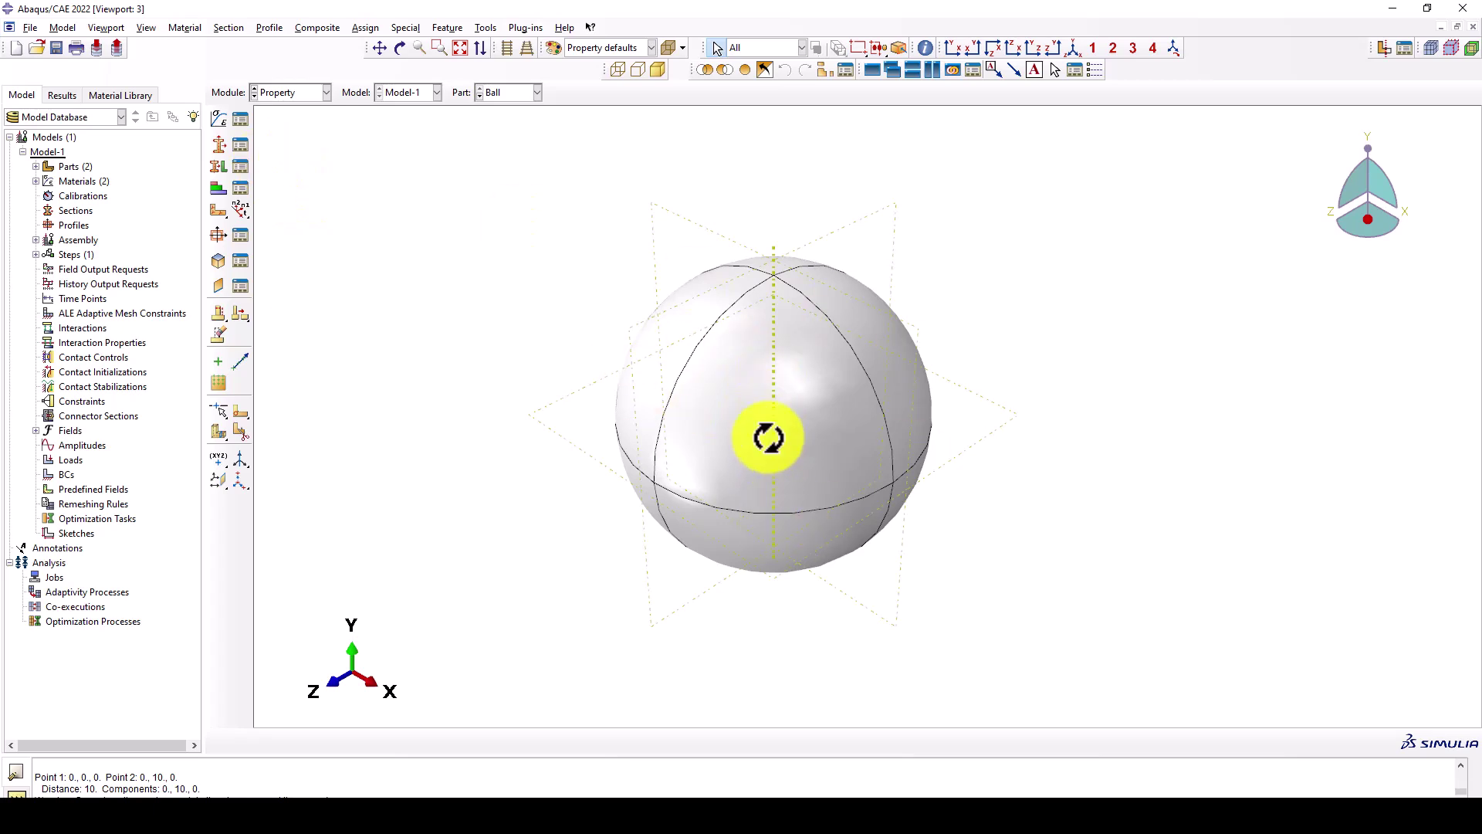
{"action": "key", "text": "F3"}
{"action": "left_click_drag", "start_coordinate": [763, 386], "coordinate": [758, 430]}
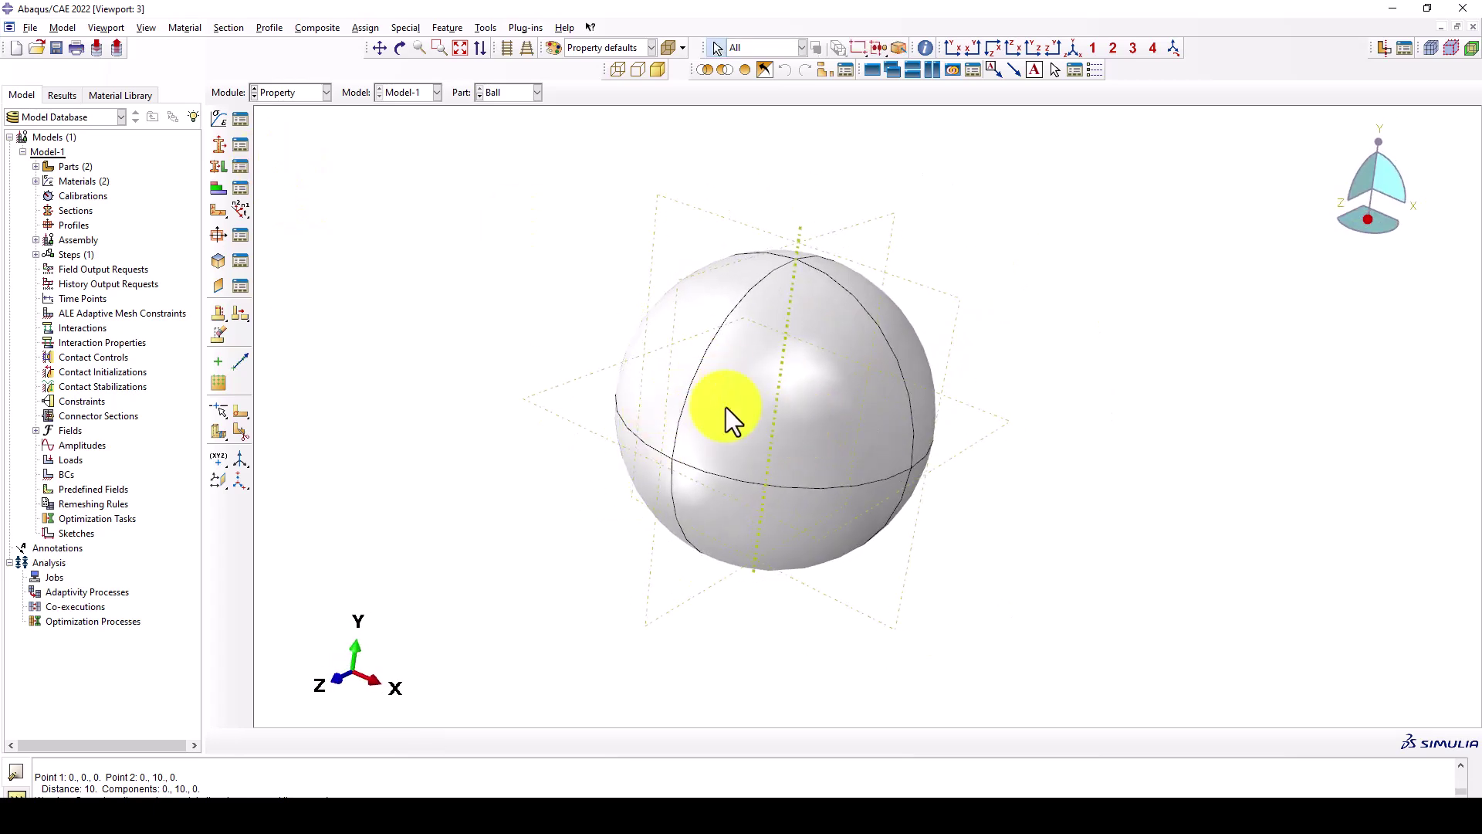
{"action": "key", "text": "Escape"}
{"action": "key", "text": "F3"}
{"action": "left_click_drag", "start_coordinate": [884, 413], "coordinate": [818, 432]}
{"action": "key", "text": "Escape"}
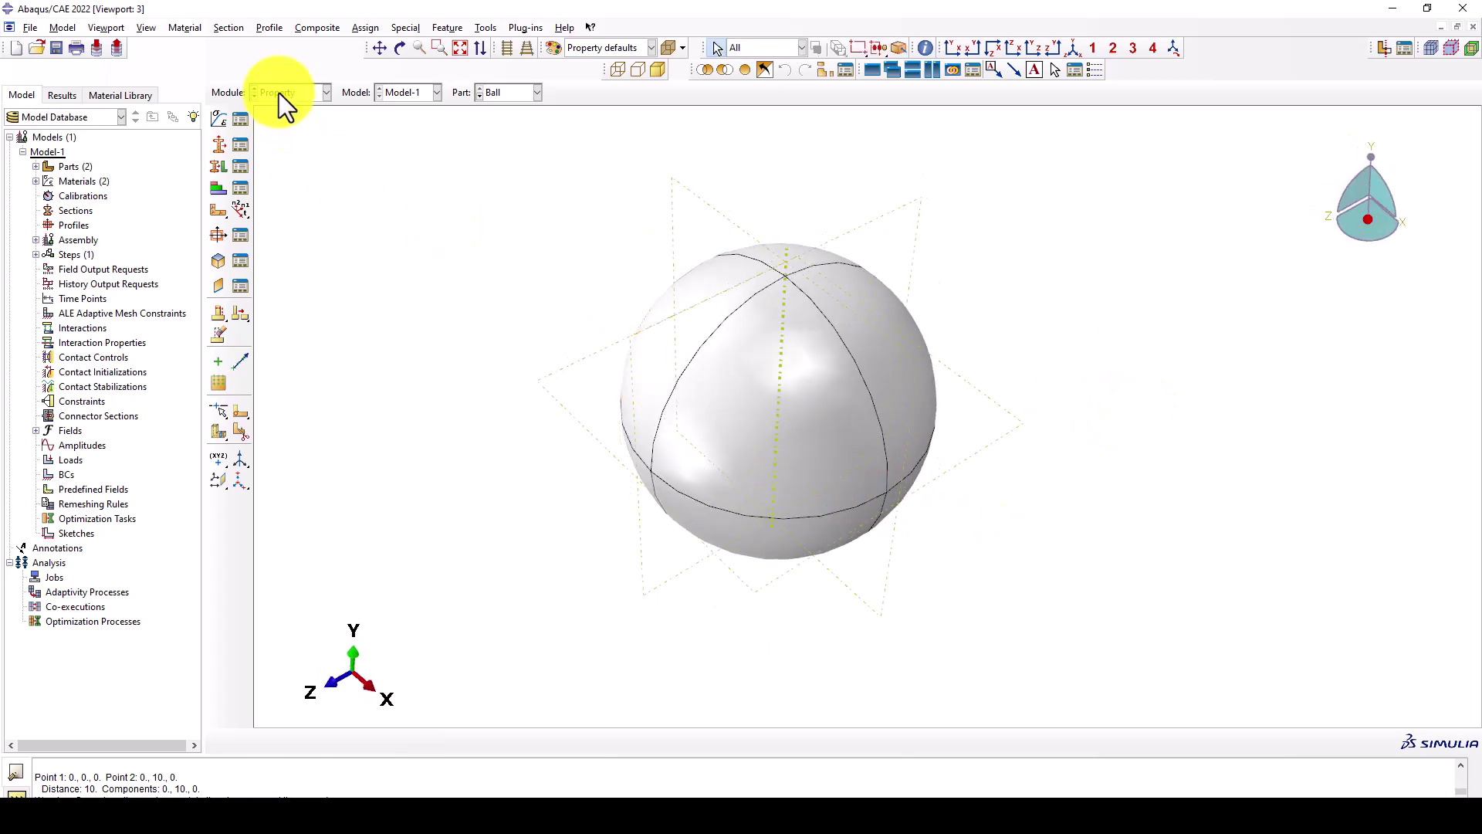
Create a solid homogeneous section named Ball using Steel_Elastic
{"action": "left_click", "coordinate": [222, 145]}
{"action": "left_click_drag", "start_coordinate": [429, 161], "coordinate": [406, 178]}
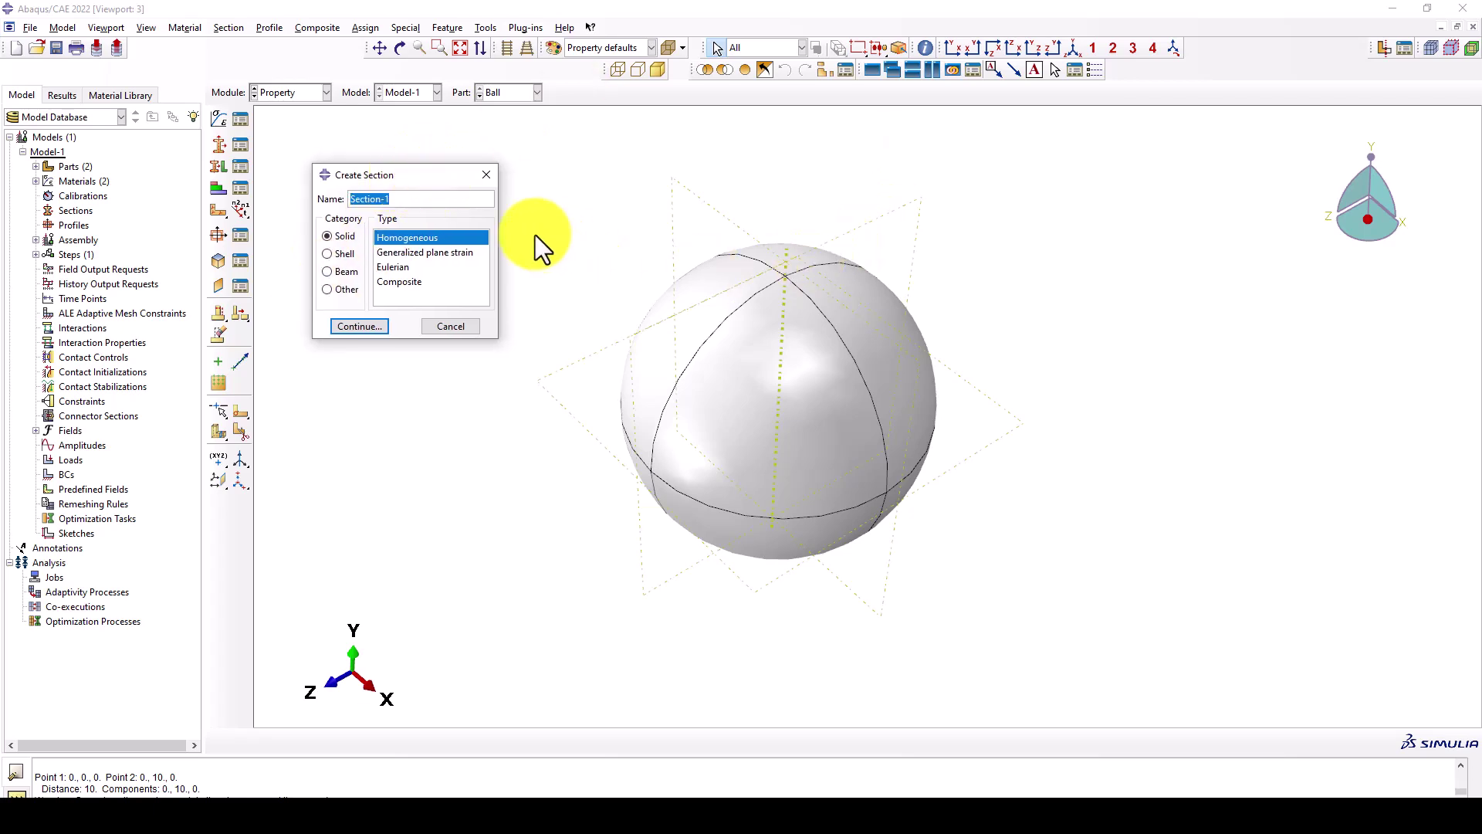
{"action": "type", "text": "Ball"}
{"action": "left_click", "coordinate": [365, 326]}
{"action": "left_click", "coordinate": [310, 398]}
{"action": "left_click", "coordinate": [315, 422]}
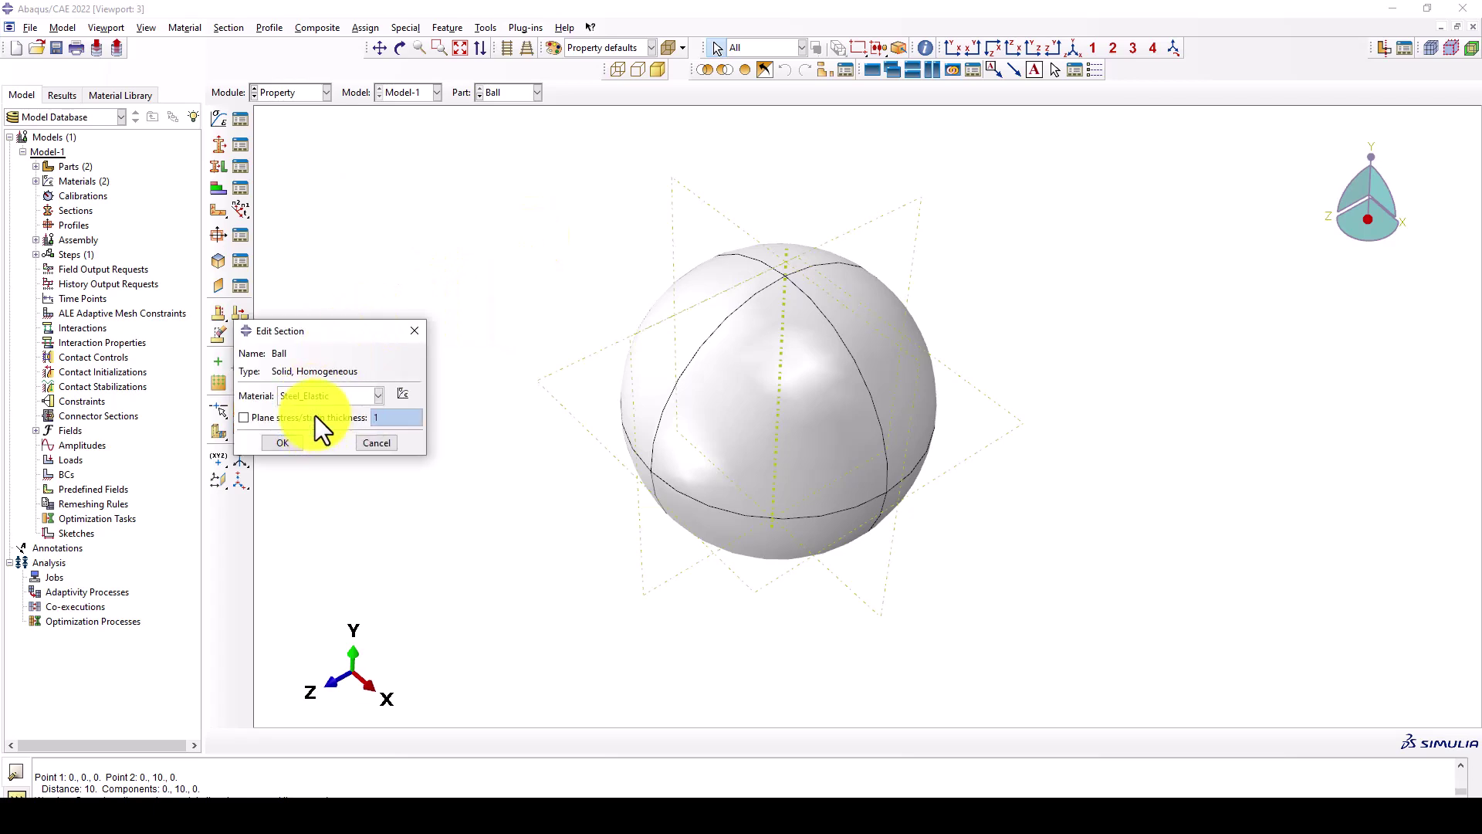
{"action": "left_click", "coordinate": [286, 441]}
Create a homogeneous shell section named Plate, thickness 0.05, using Steel_Plate
{"action": "left_click", "coordinate": [219, 147]}
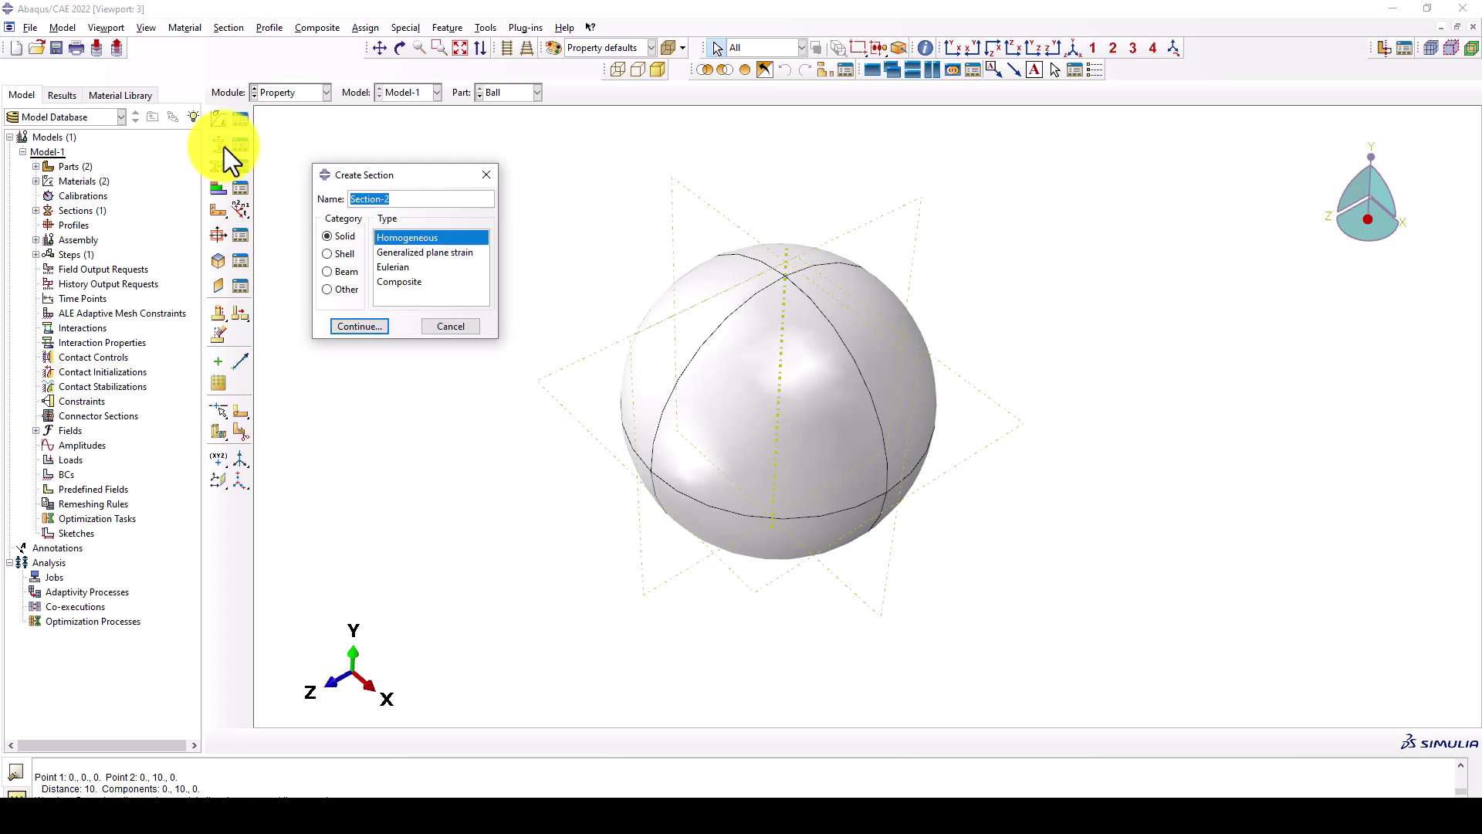
{"action": "type", "text": "Plate"}
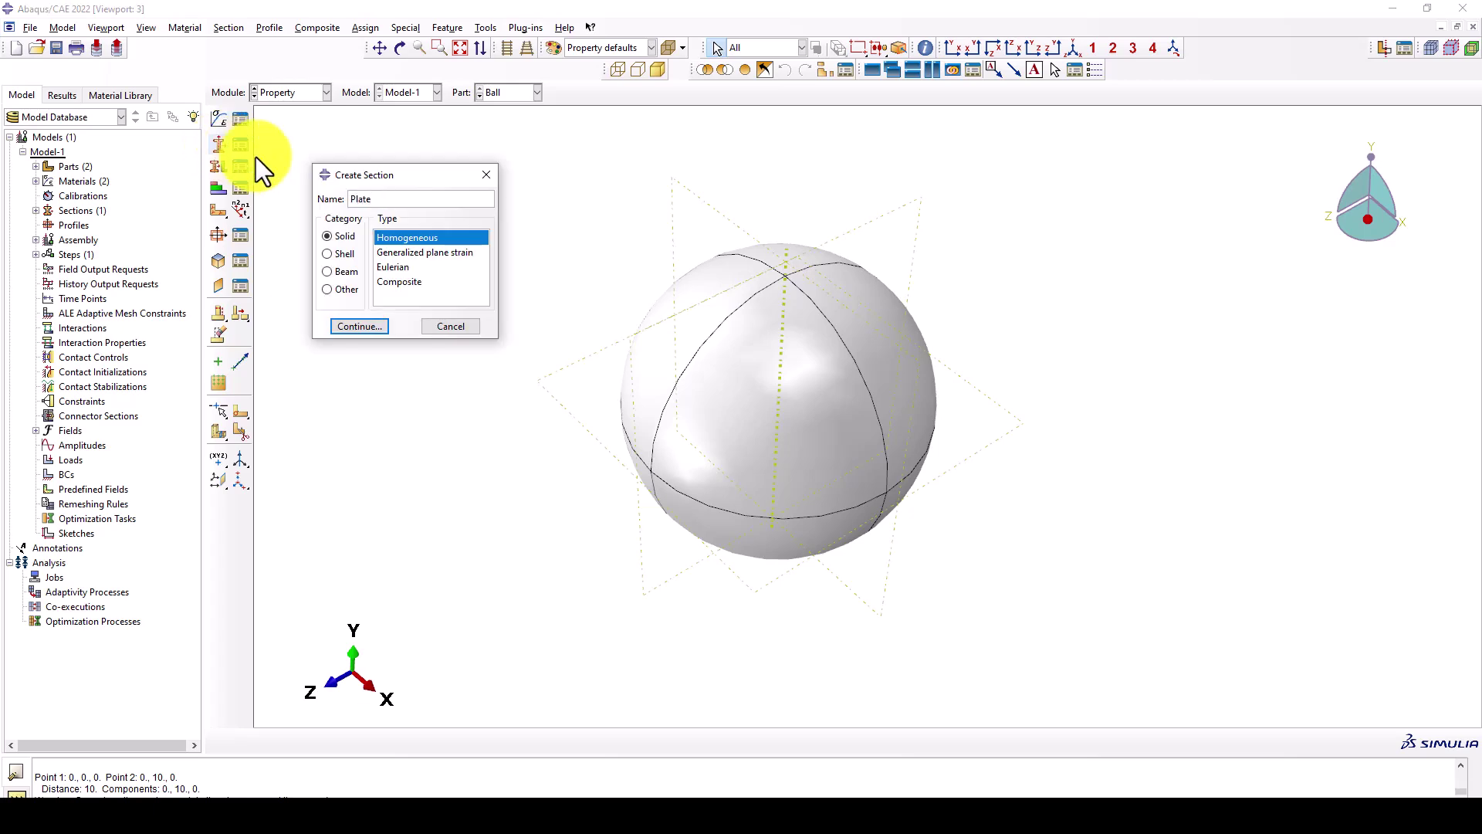
{"action": "left_click", "coordinate": [346, 254]}
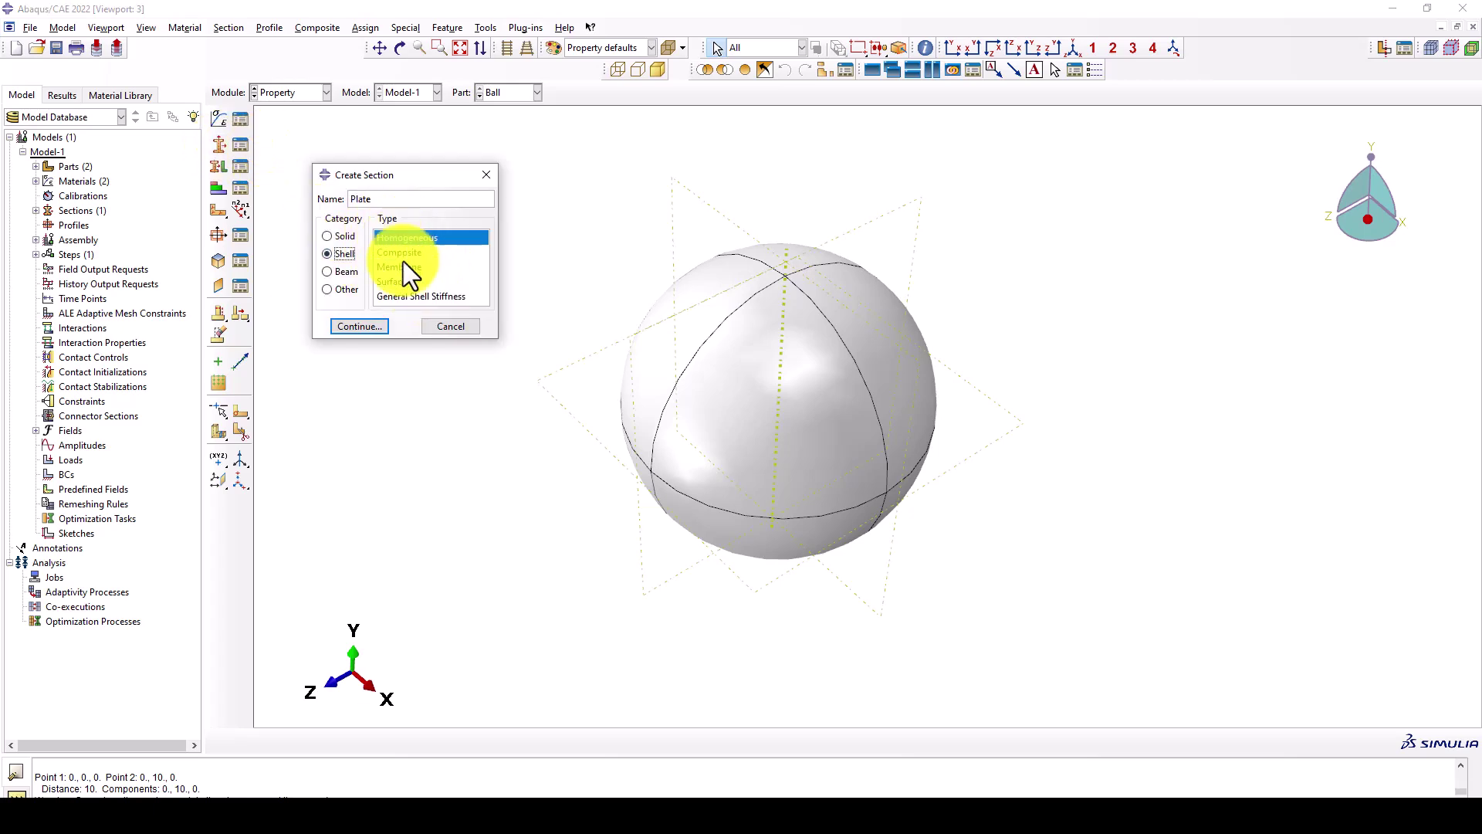
{"action": "left_click", "coordinate": [365, 322]}
{"action": "left_click", "coordinate": [462, 273]}
{"action": "type", "text": "0.05"}
{"action": "left_click", "coordinate": [352, 345]}
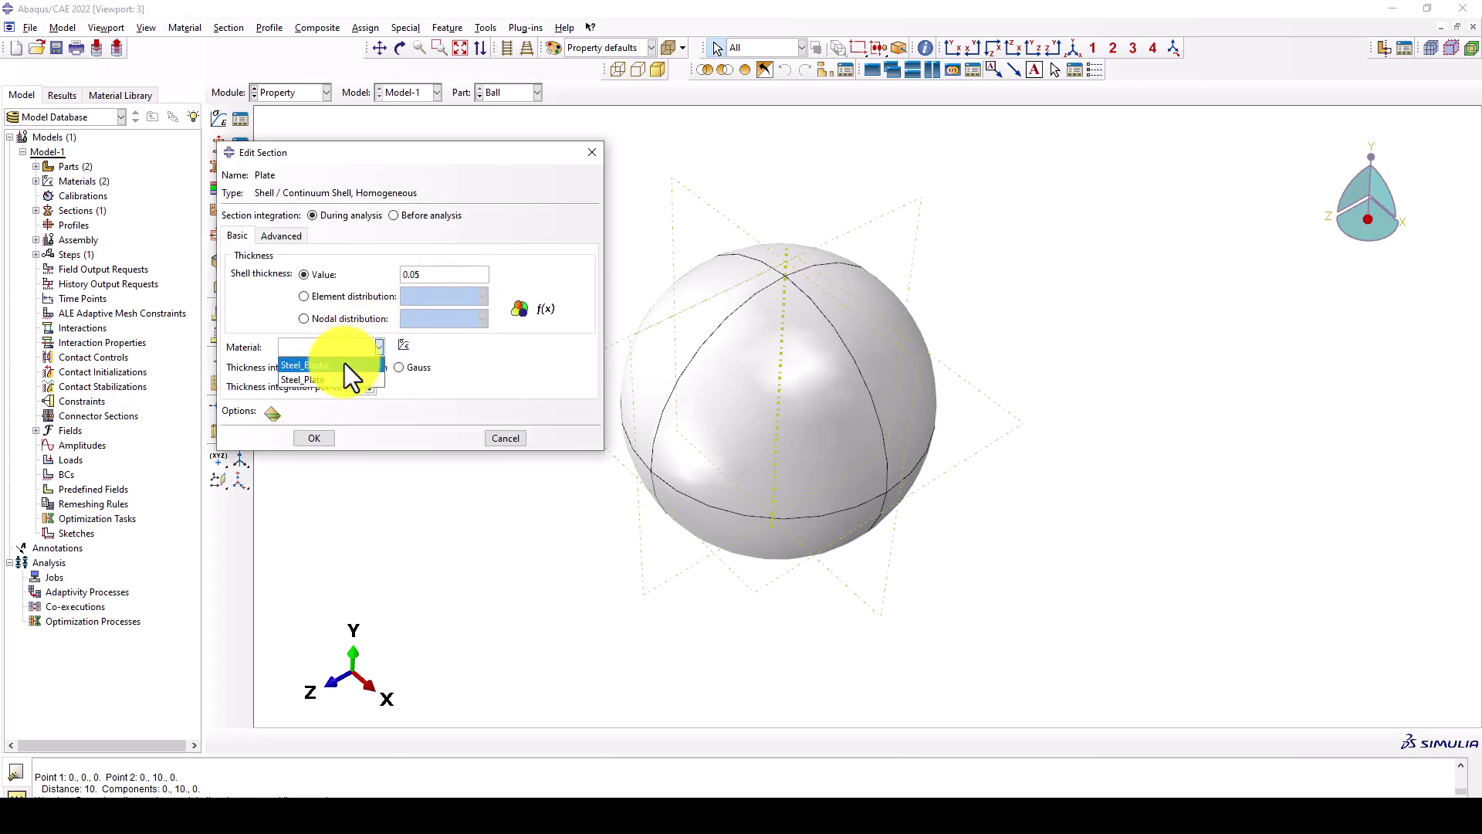
{"action": "left_click", "coordinate": [344, 365]}
{"action": "left_click", "coordinate": [335, 345]}
{"action": "left_click", "coordinate": [313, 378]}
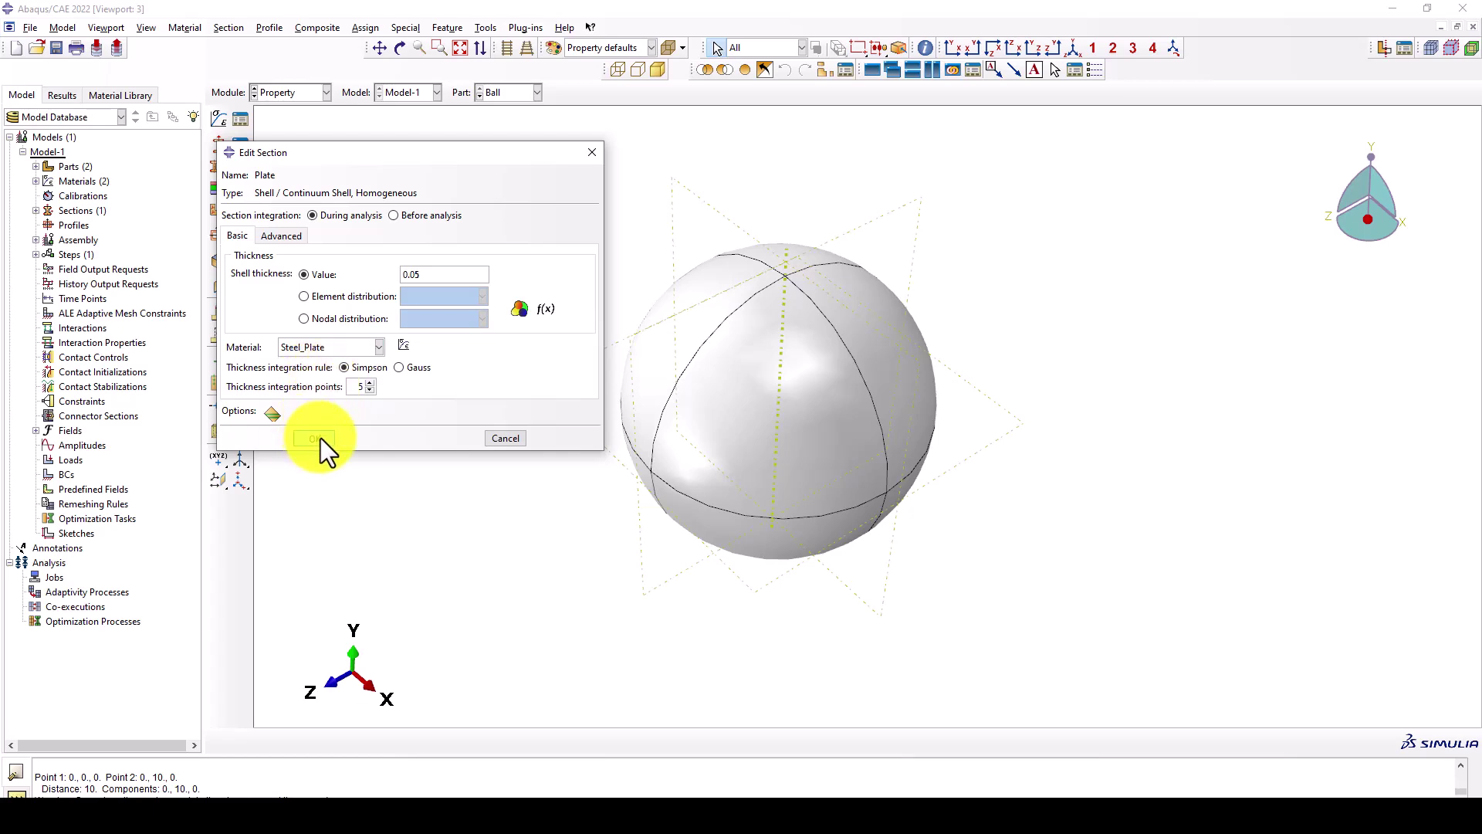
{"action": "left_click", "coordinate": [318, 438]}
Assign the Ball section to the whole ball part
{"action": "left_click", "coordinate": [220, 168]}
{"action": "left_click_drag", "start_coordinate": [498, 220], "coordinate": [1048, 652]}
{"action": "middle_click", "coordinate": [487, 272]}
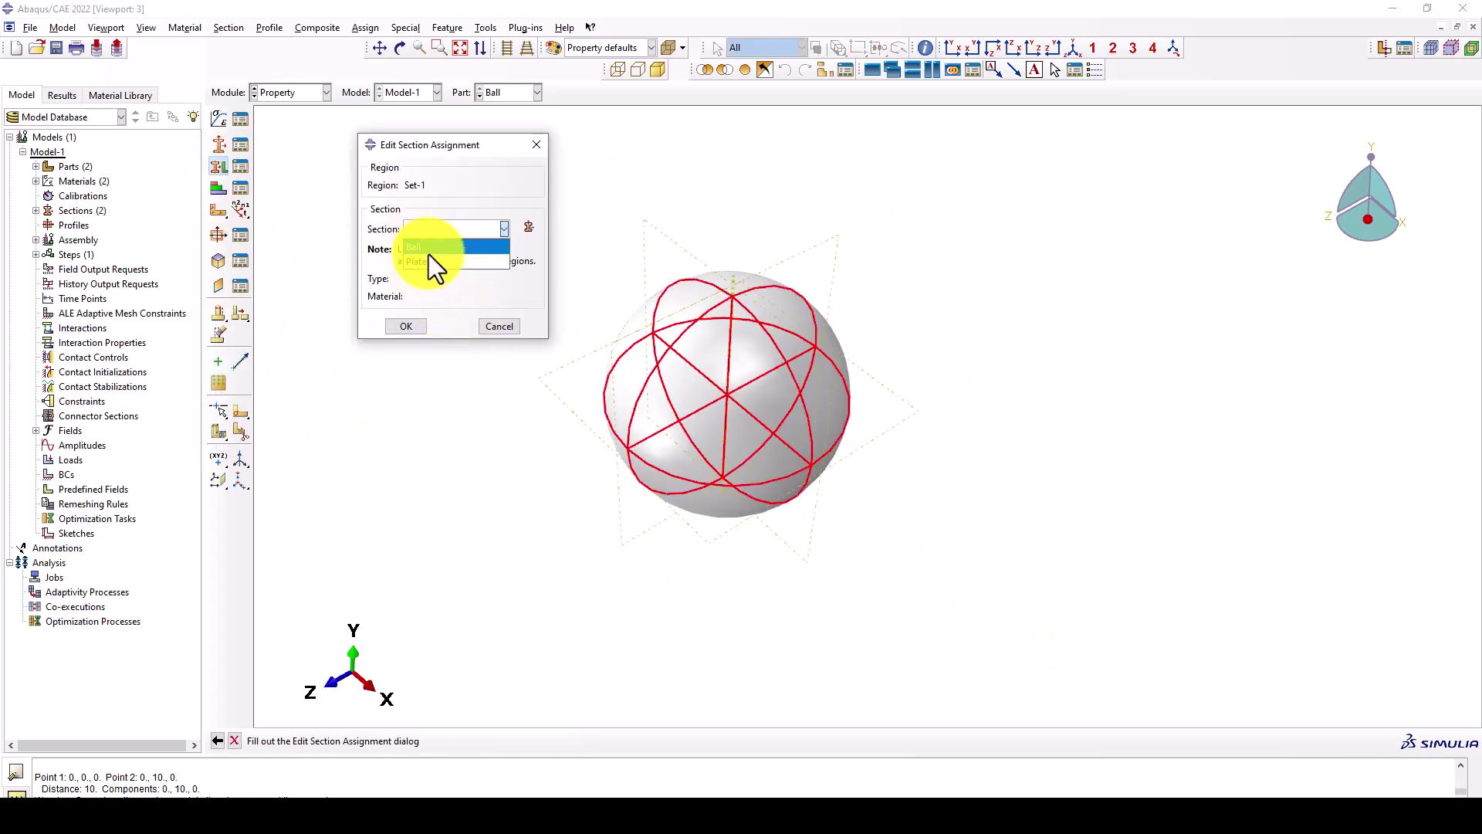
{"action": "left_click", "coordinate": [429, 248]}
{"action": "left_click", "coordinate": [406, 325]}
Assign the Plate section to the whole Plate part, then go to the Assembly module
{"action": "left_click", "coordinate": [499, 92]}
{"action": "left_click", "coordinate": [498, 124]}
{"action": "left_click", "coordinate": [219, 166]}
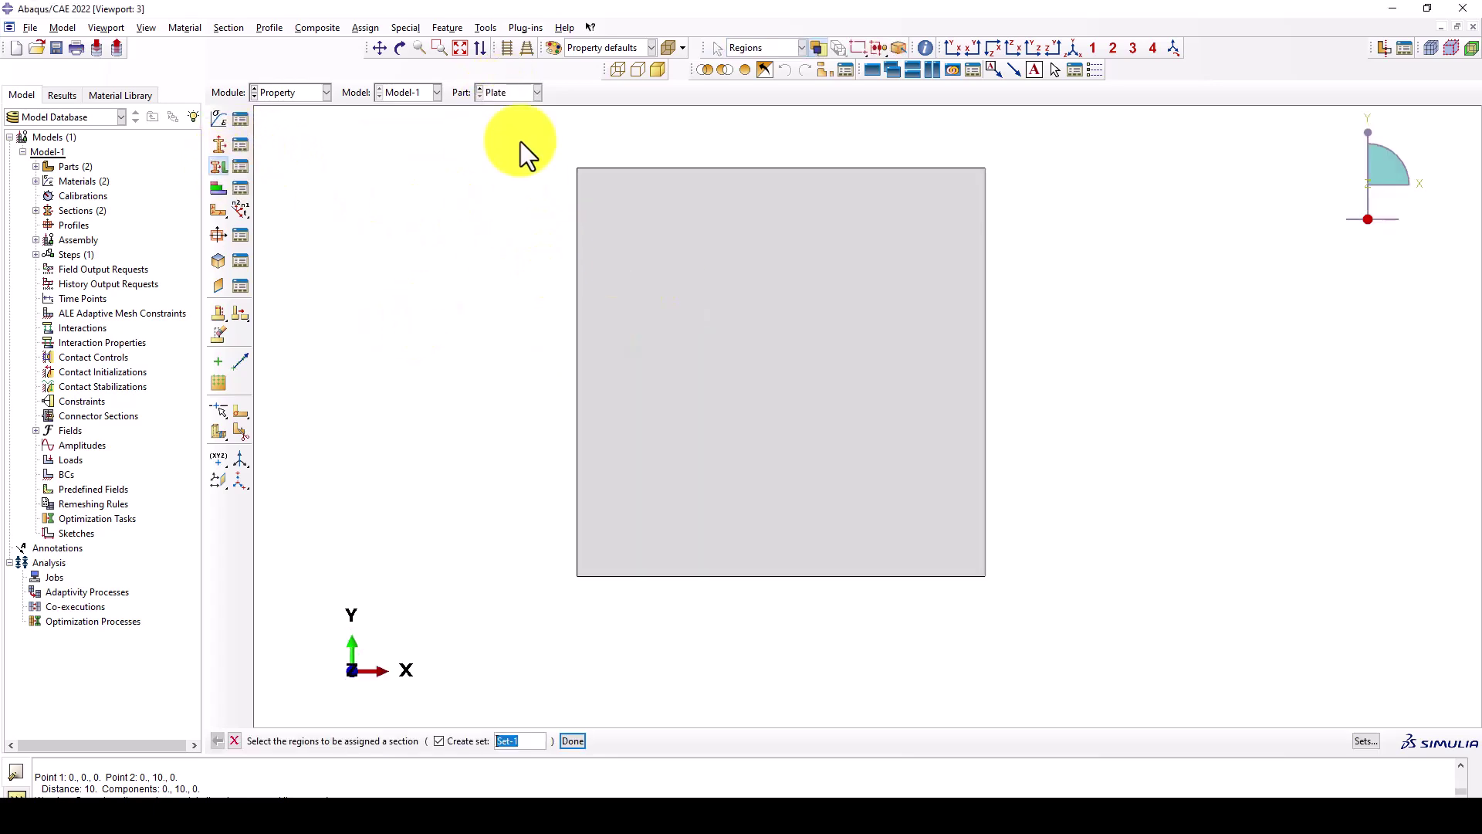
{"action": "left_click_drag", "start_coordinate": [507, 116], "coordinate": [1053, 599]}
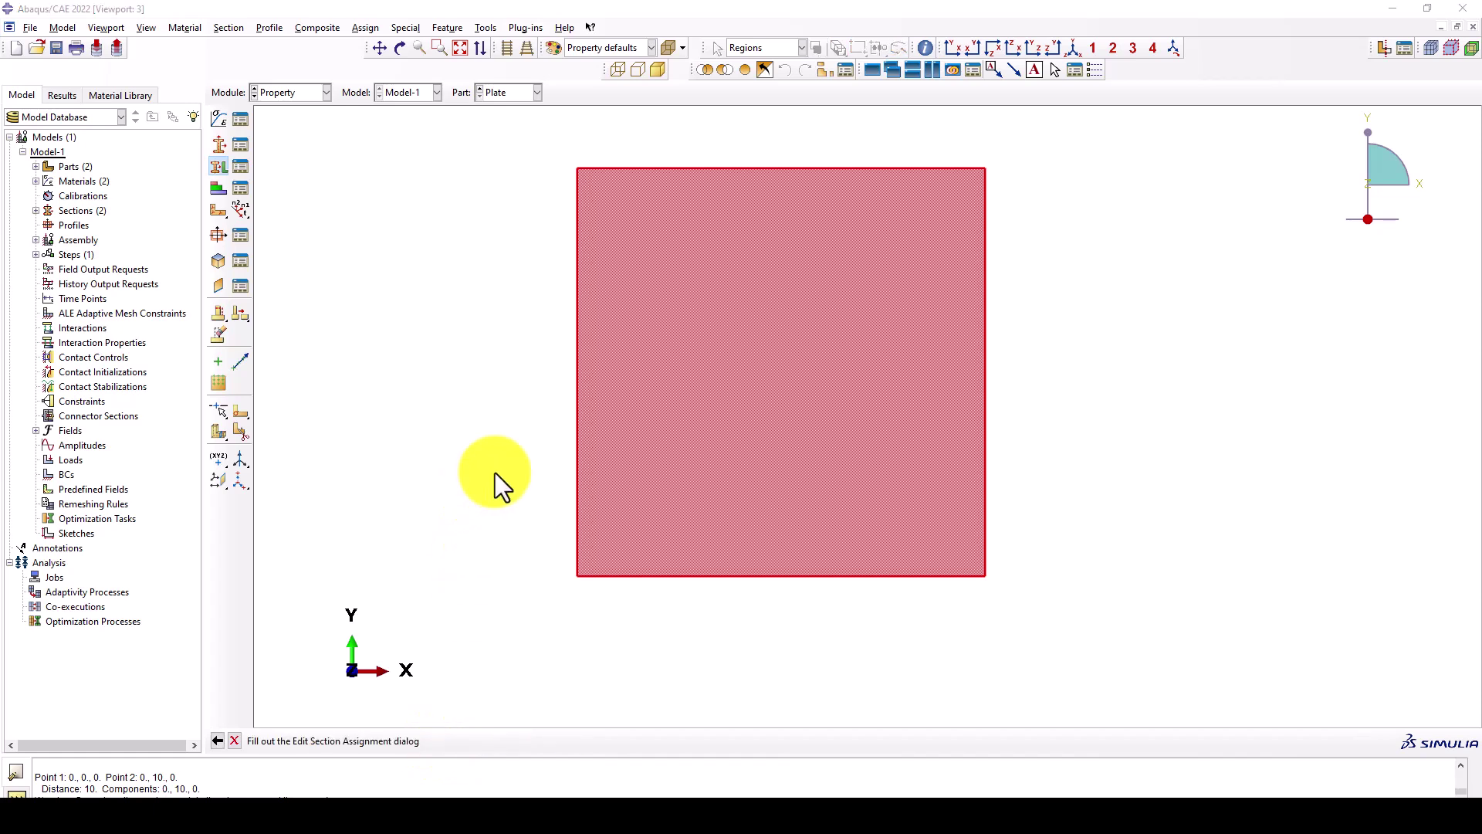
{"action": "middle_click", "coordinate": [473, 511]}
{"action": "left_click", "coordinate": [417, 430]}
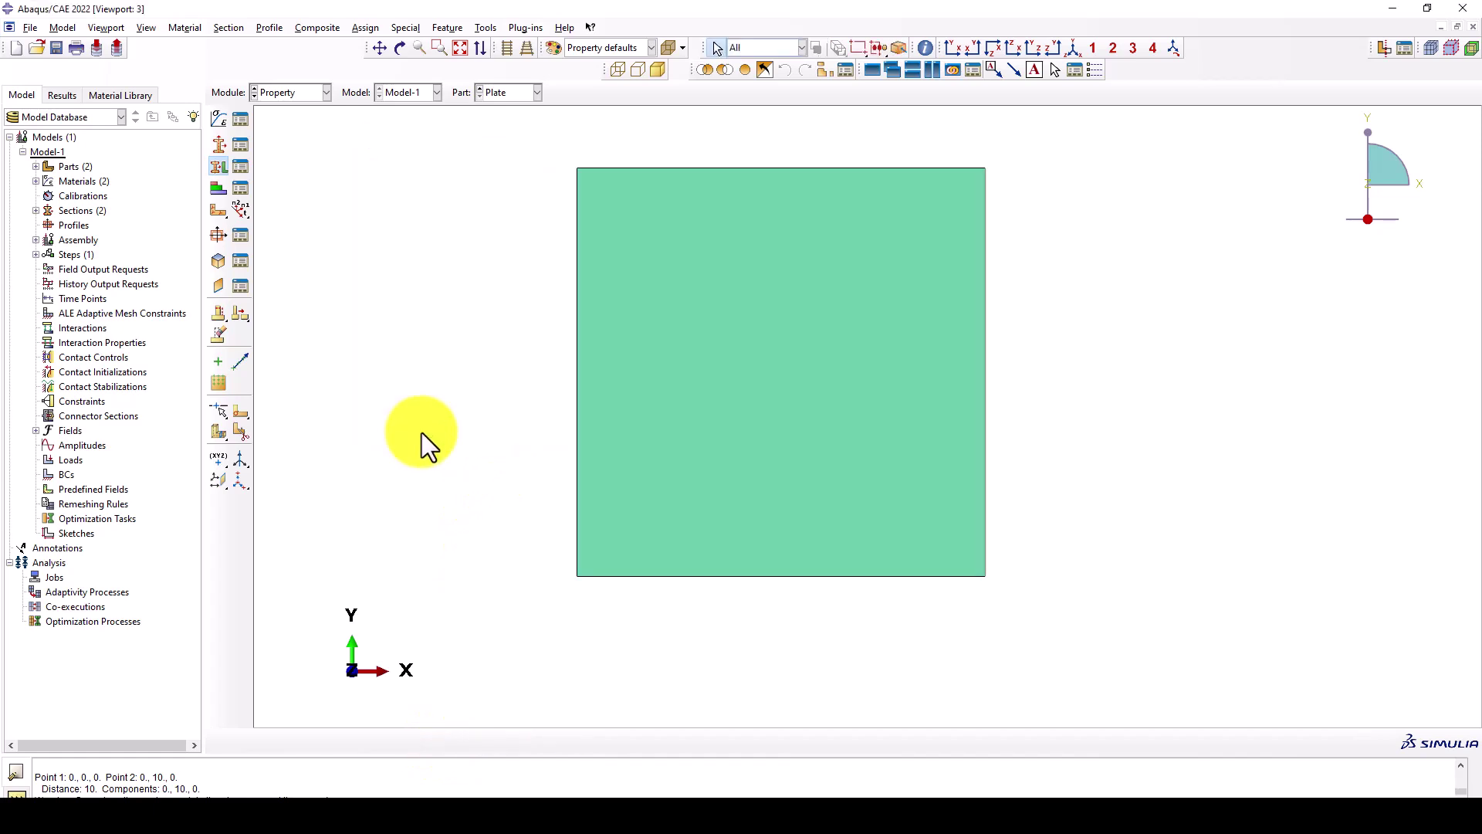
{"action": "left_click", "coordinate": [287, 93]}
Add a Plate instance and a Ball instance to the assembly
{"action": "left_click", "coordinate": [280, 137]}
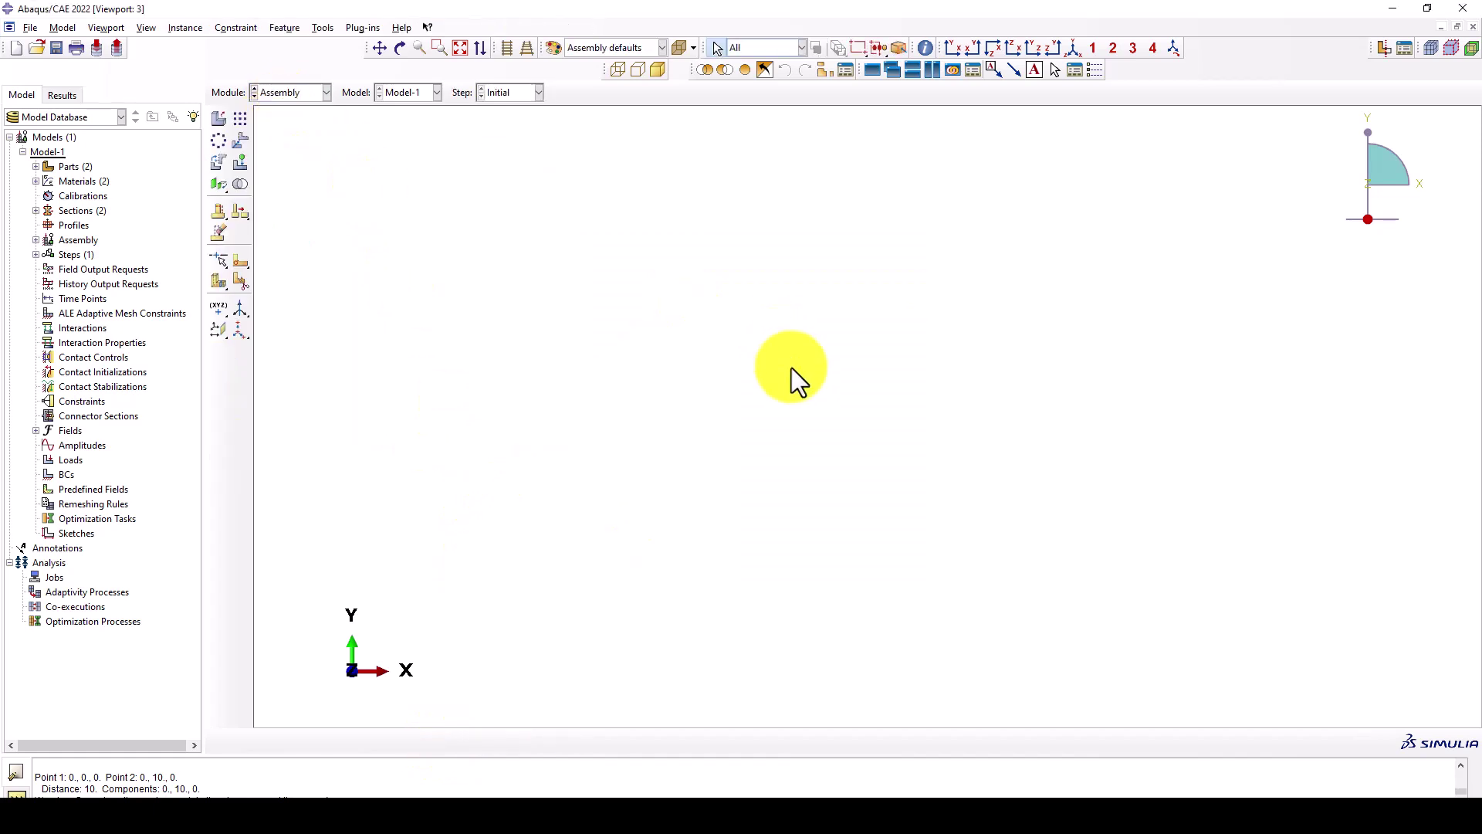
{"action": "left_click", "coordinate": [217, 119]}
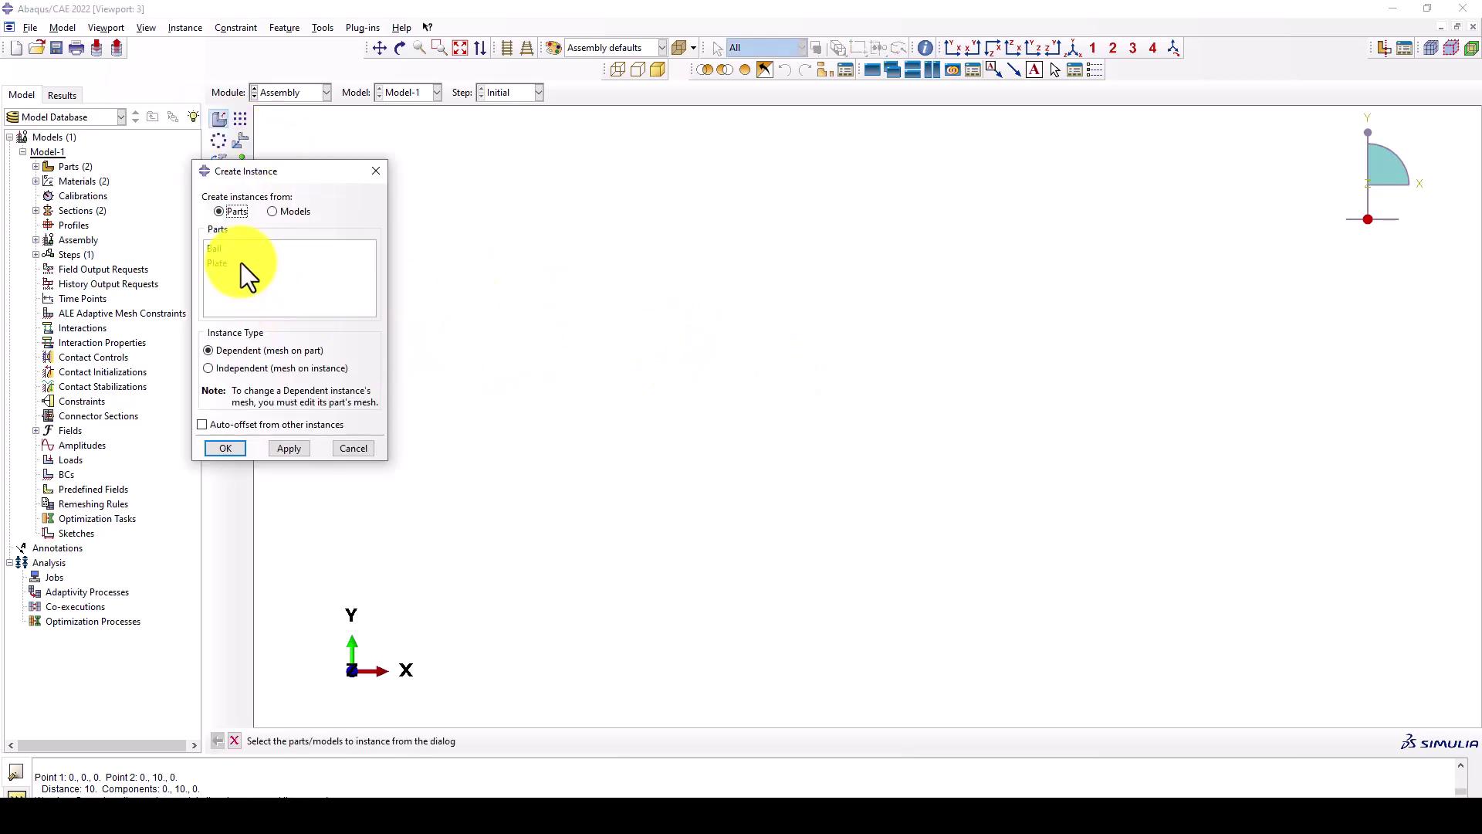
{"action": "left_click", "coordinate": [216, 249]}
{"action": "left_click", "coordinate": [217, 264]}
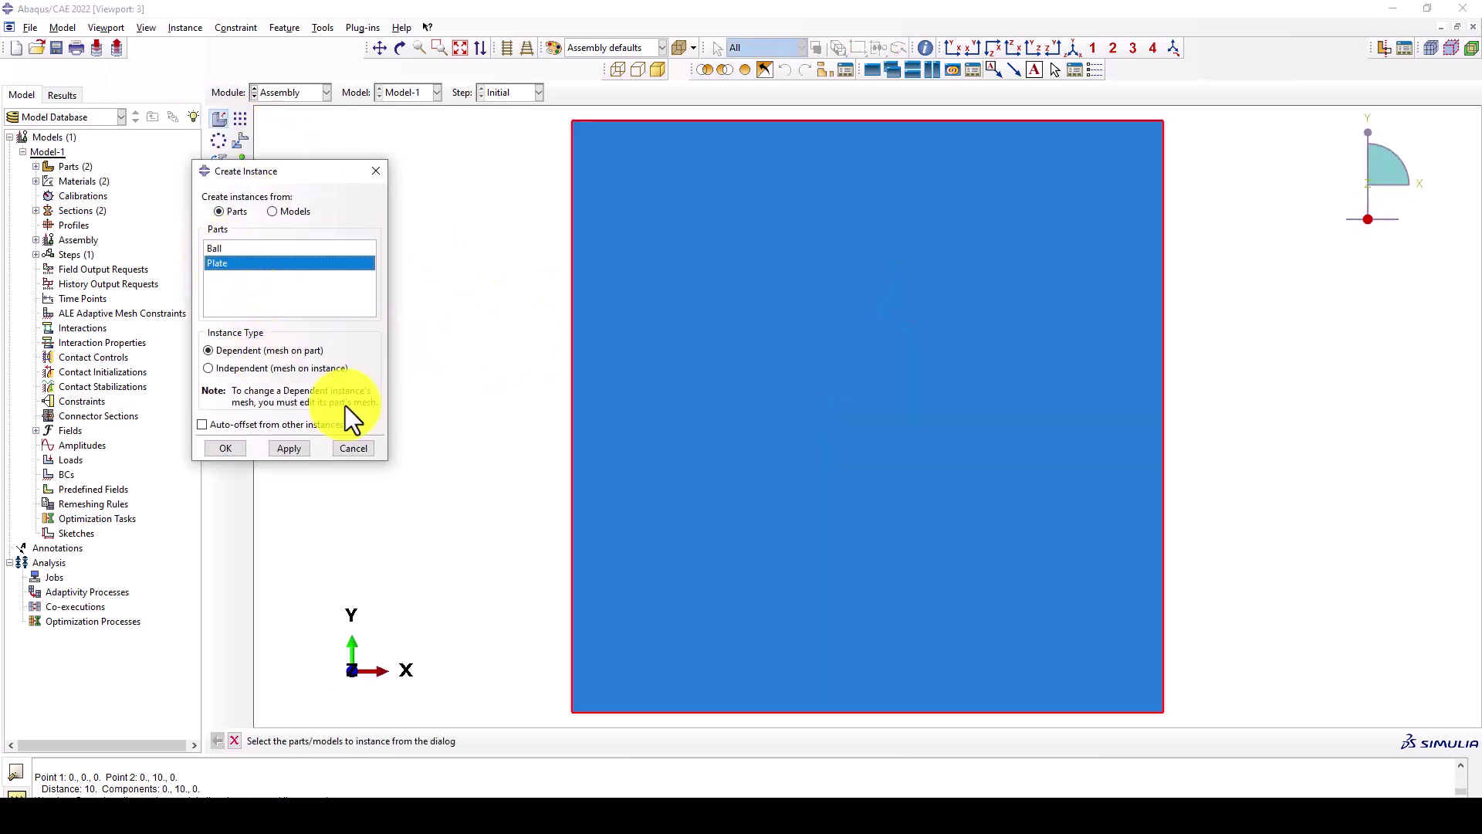
{"action": "left_click", "coordinate": [241, 448]}
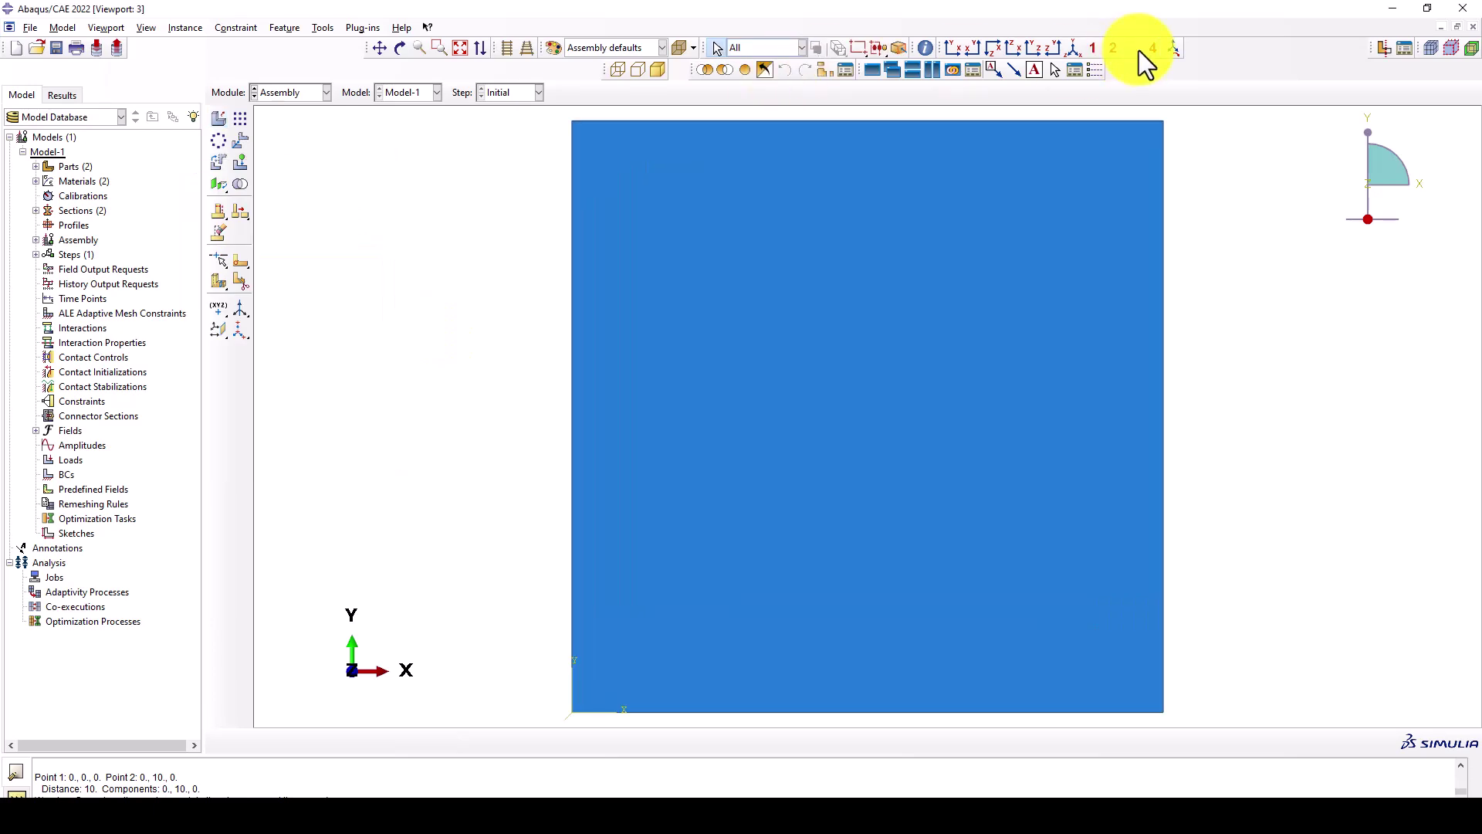
{"action": "left_click", "coordinate": [1073, 48]}
{"action": "left_click", "coordinate": [221, 118]}
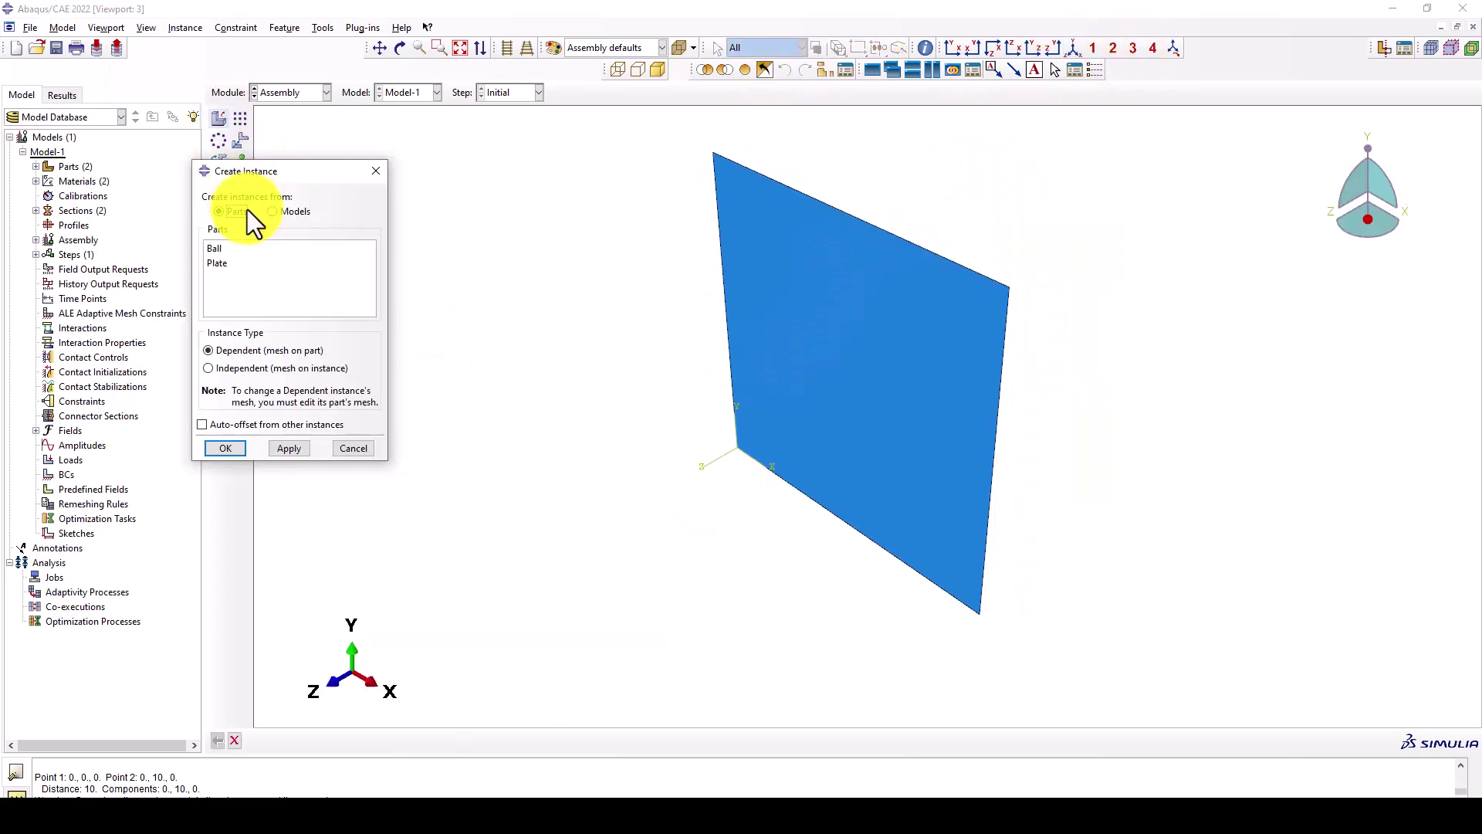
{"action": "left_click", "coordinate": [226, 448]}
{"action": "left_click_drag", "start_coordinate": [795, 423], "coordinate": [870, 401], "text": "ctrl+alt"}
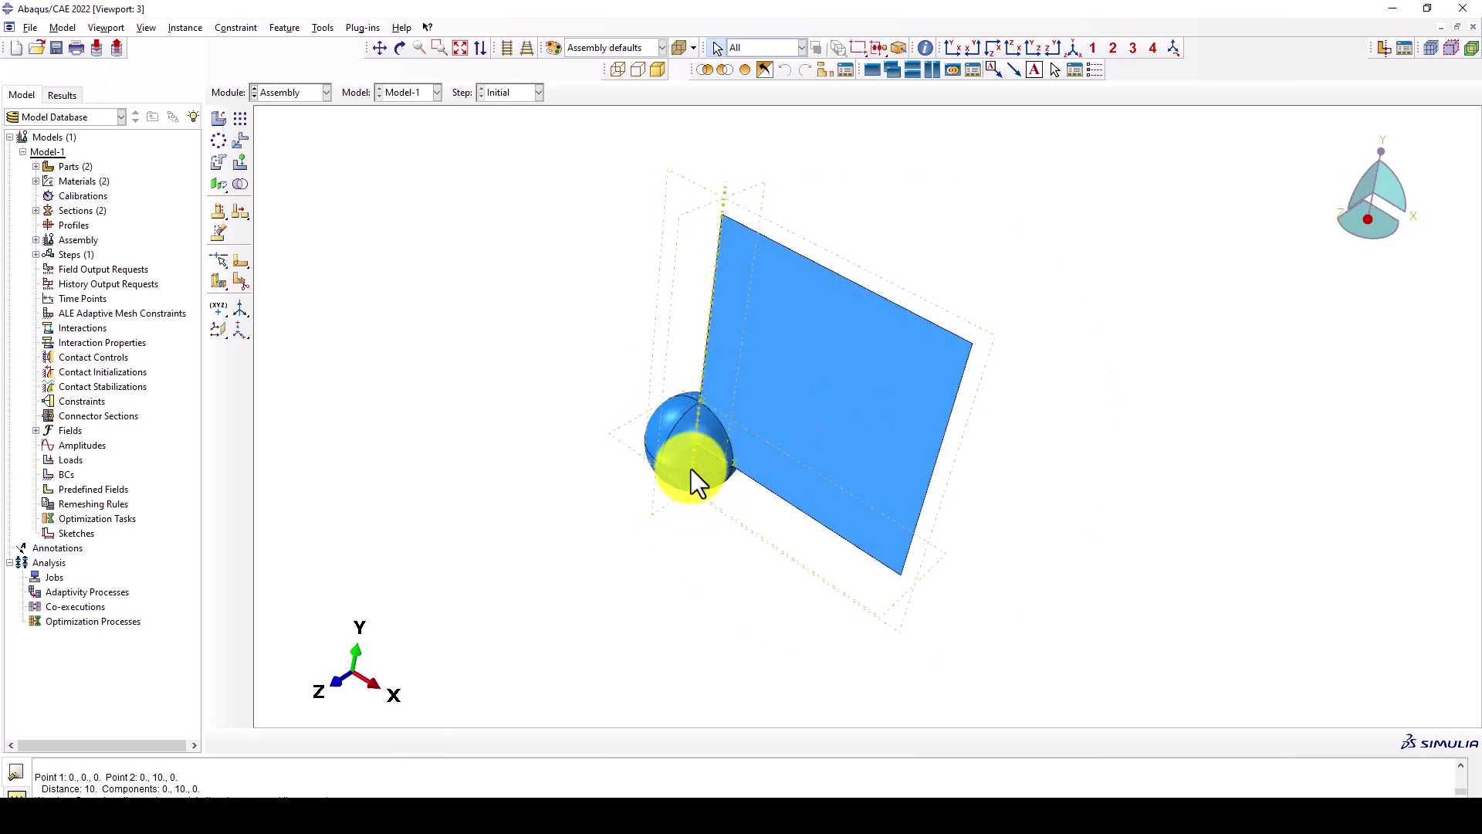
{"action": "left_click_drag", "start_coordinate": [716, 456], "coordinate": [650, 461], "text": "ctrl+alt"}
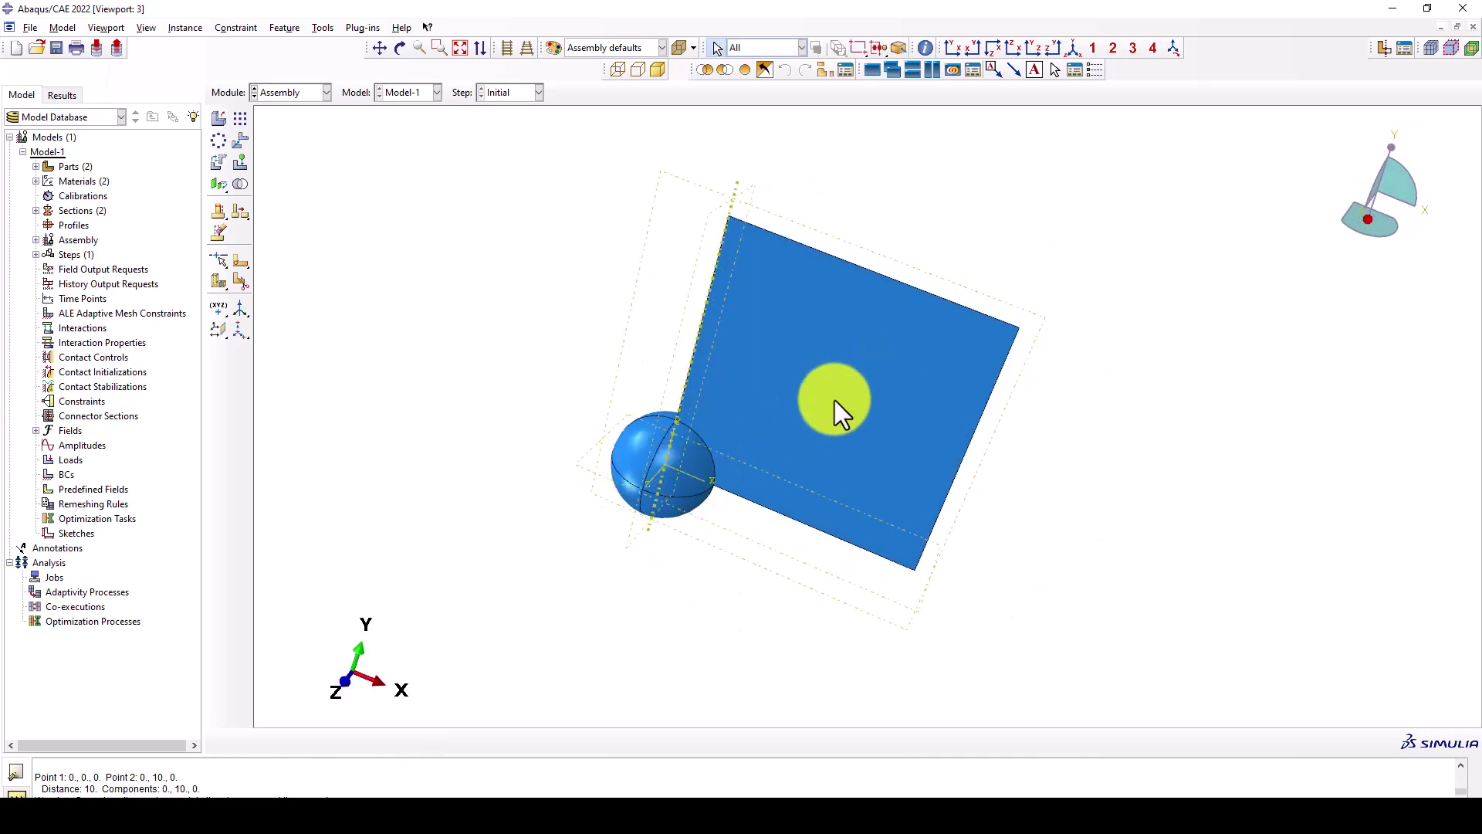
{"action": "left_click_drag", "start_coordinate": [904, 395], "coordinate": [791, 452], "text": "ctrl+alt"}
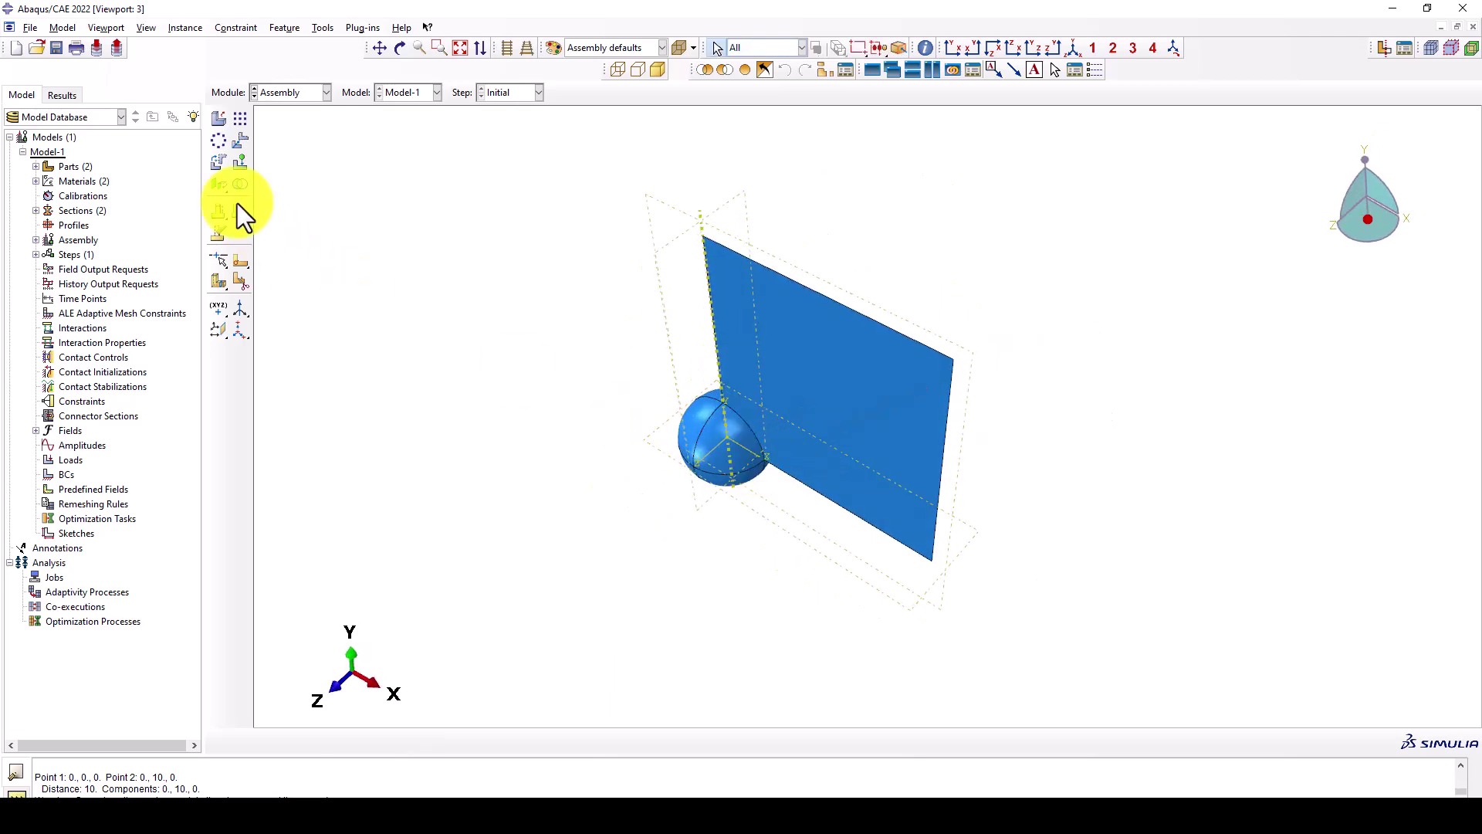
Translate the ball instance from the origin to the end point 5,5,5
{"action": "left_click", "coordinate": [235, 143]}
{"action": "left_click", "coordinate": [711, 449]}
{"action": "middle_click", "coordinate": [484, 369]}
{"action": "left_click_drag", "start_coordinate": [761, 534], "coordinate": [715, 492], "text": "ctrl+alt"}
{"action": "left_click", "coordinate": [673, 488]}
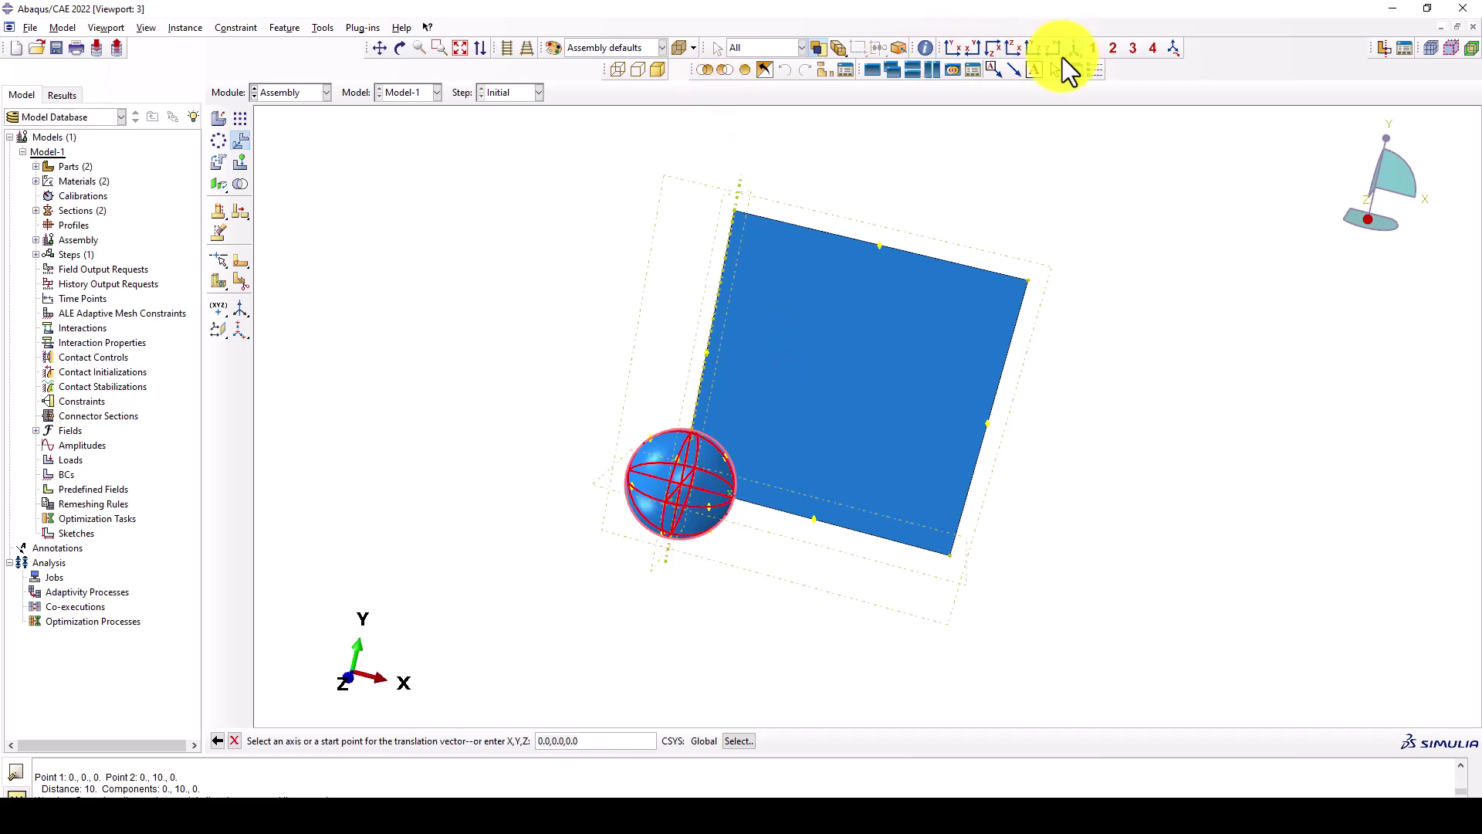
{"action": "left_click_drag", "start_coordinate": [974, 109], "coordinate": [715, 403], "text": "ctrl+alt"}
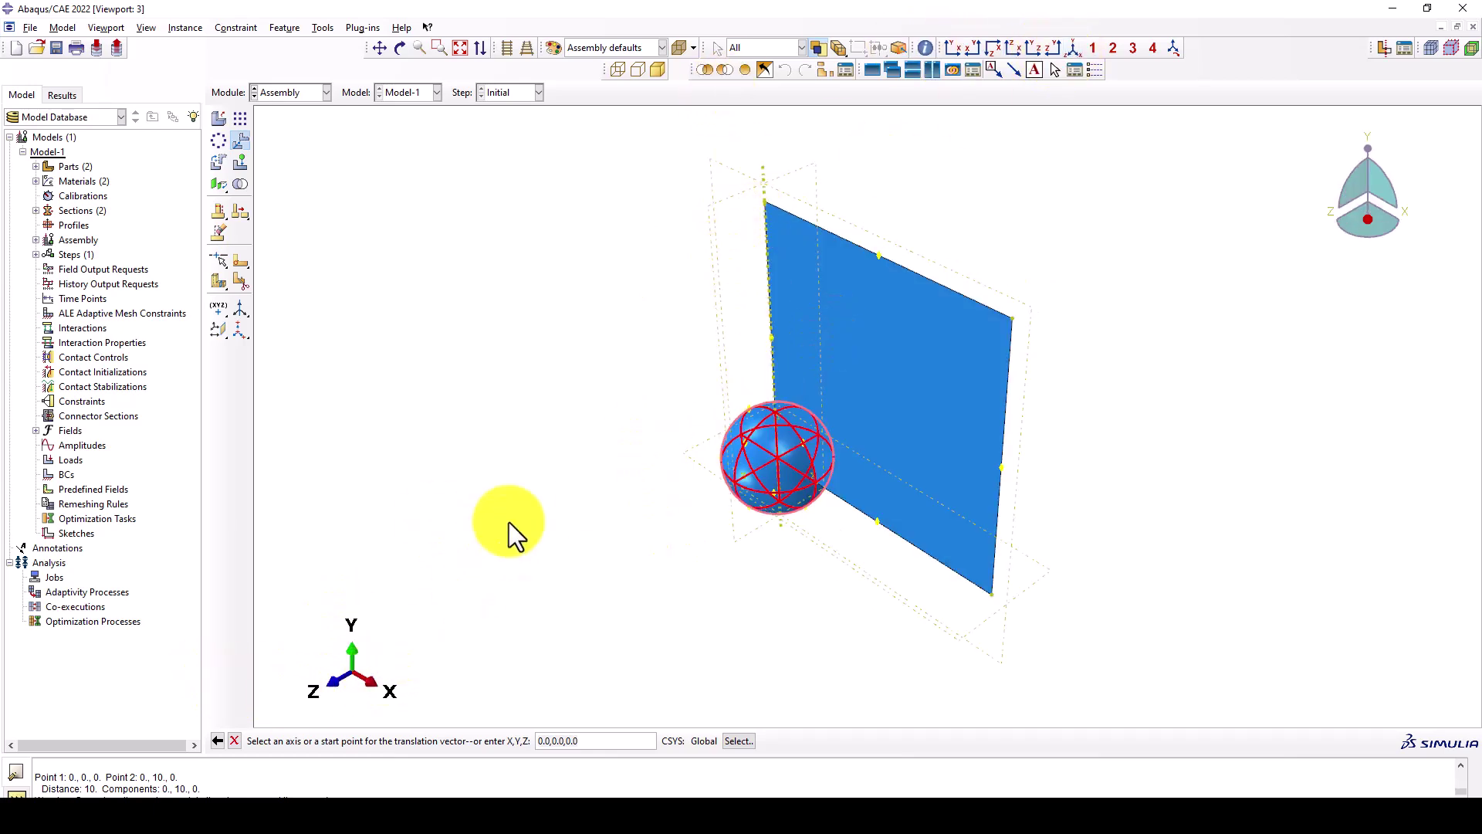
{"action": "key", "text": "Return"}
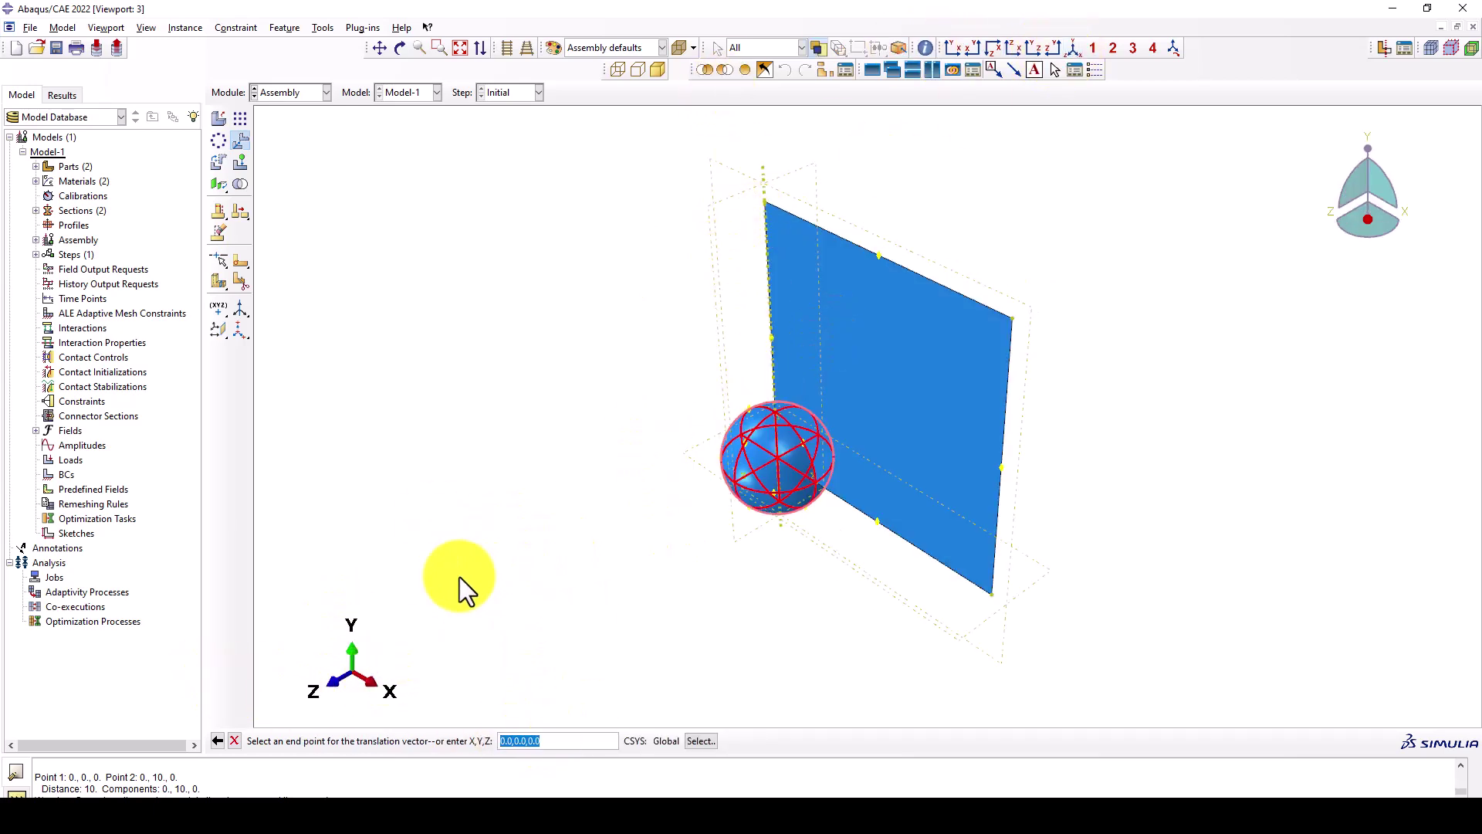
{"action": "type", "text": "5,"}
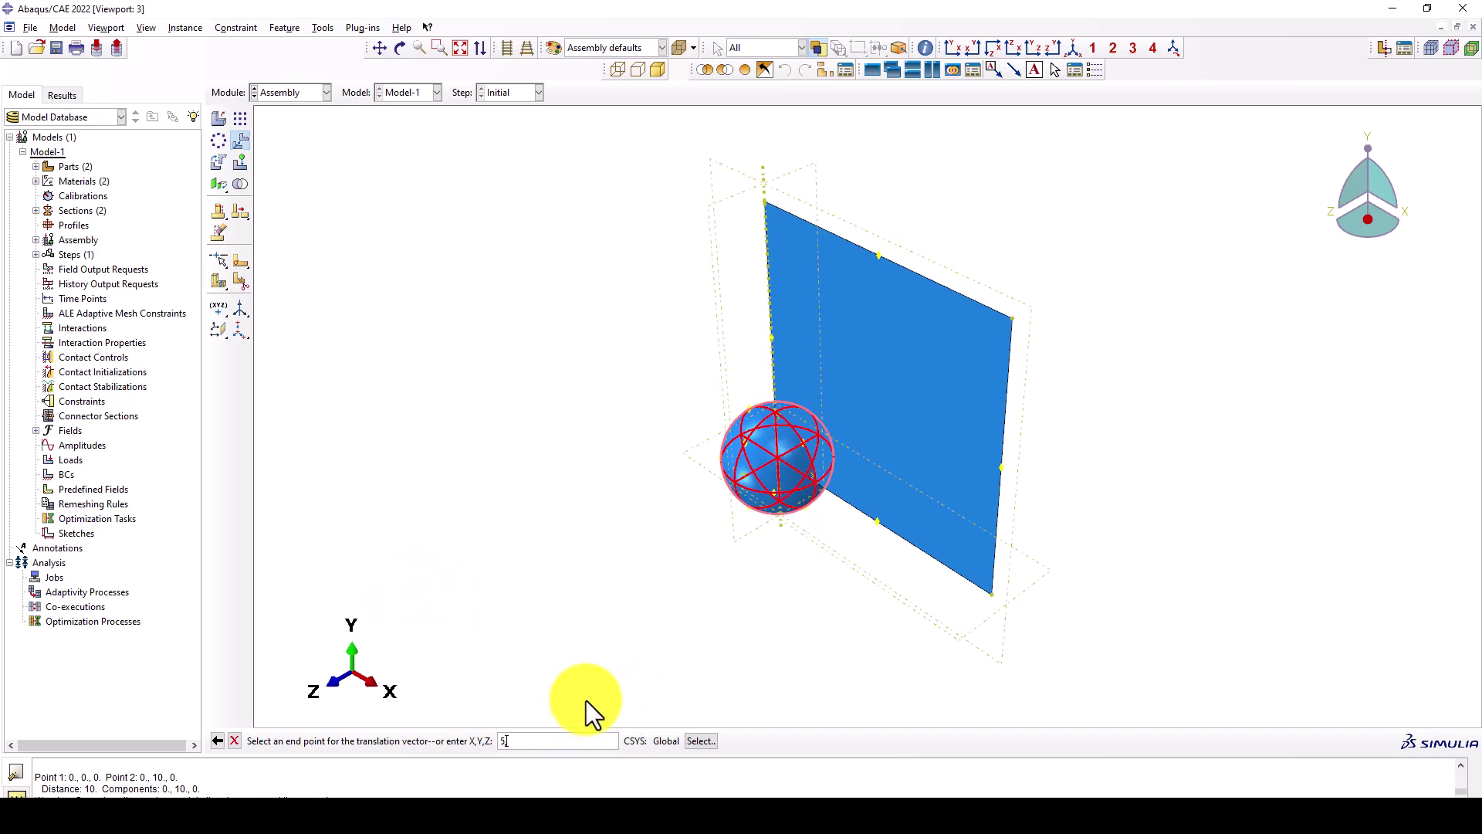
{"action": "type", "text": "5,5"}
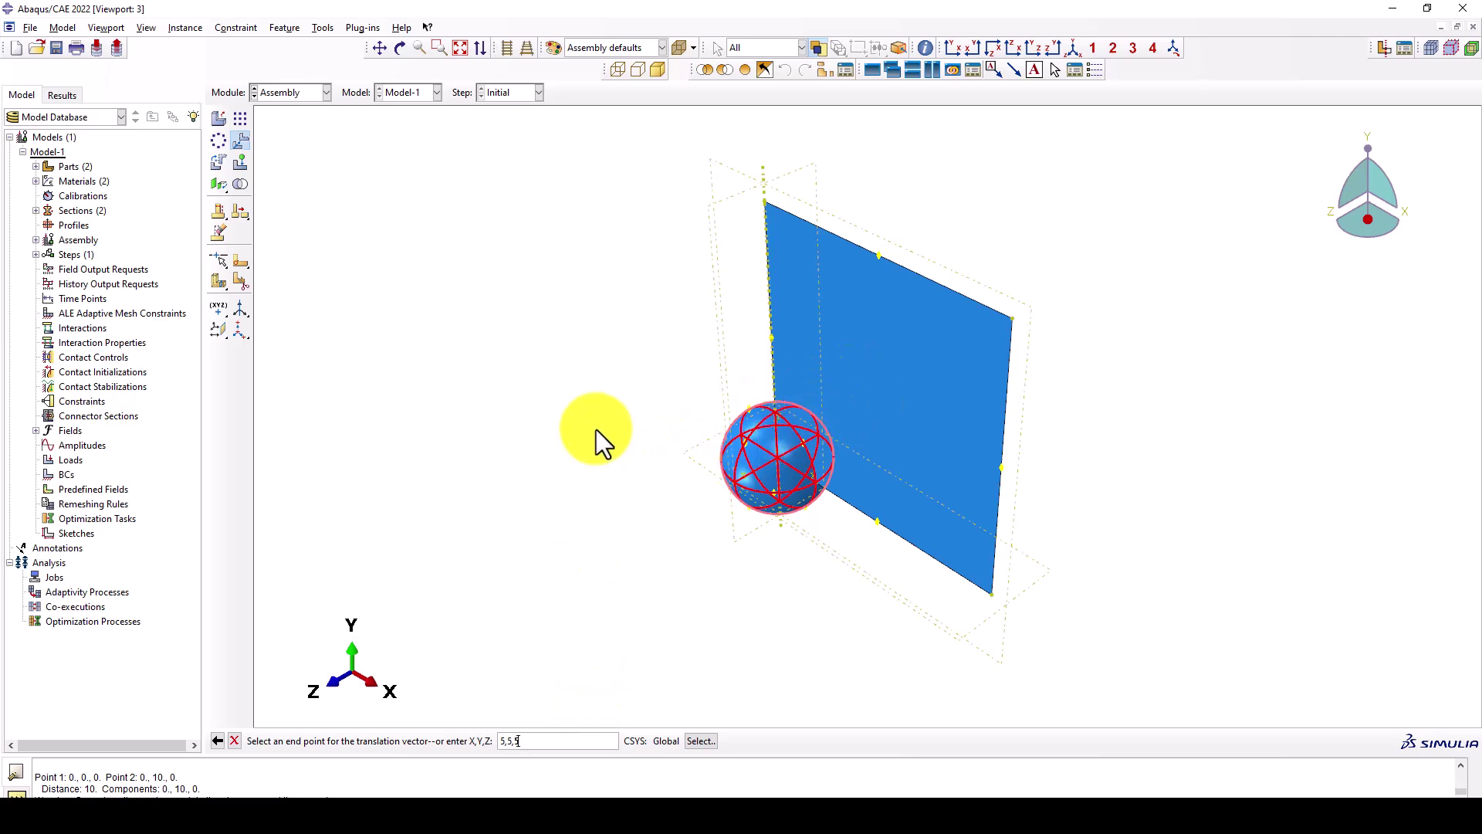
{"action": "left_click_drag", "start_coordinate": [596, 429], "coordinate": [767, 463], "text": "ctrl+alt"}
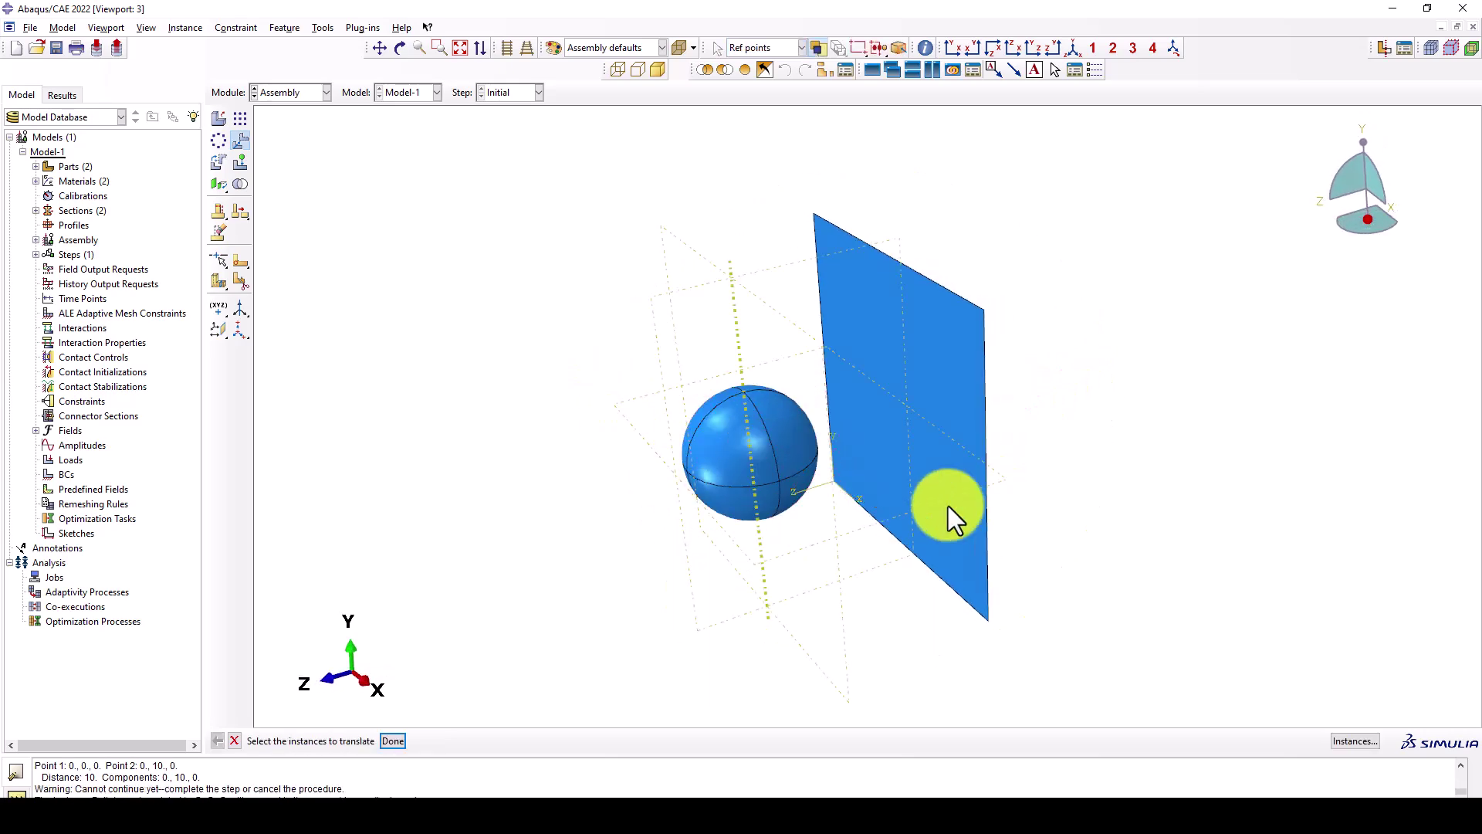
{"action": "left_click_drag", "start_coordinate": [897, 519], "coordinate": [927, 525], "text": "ctrl+alt"}
{"action": "left_click", "coordinate": [271, 98]}
In the Step module, add step 'impact' (Dynamic, Explicit) after Initial with time period 0.5
{"action": "left_click", "coordinate": [275, 155]}
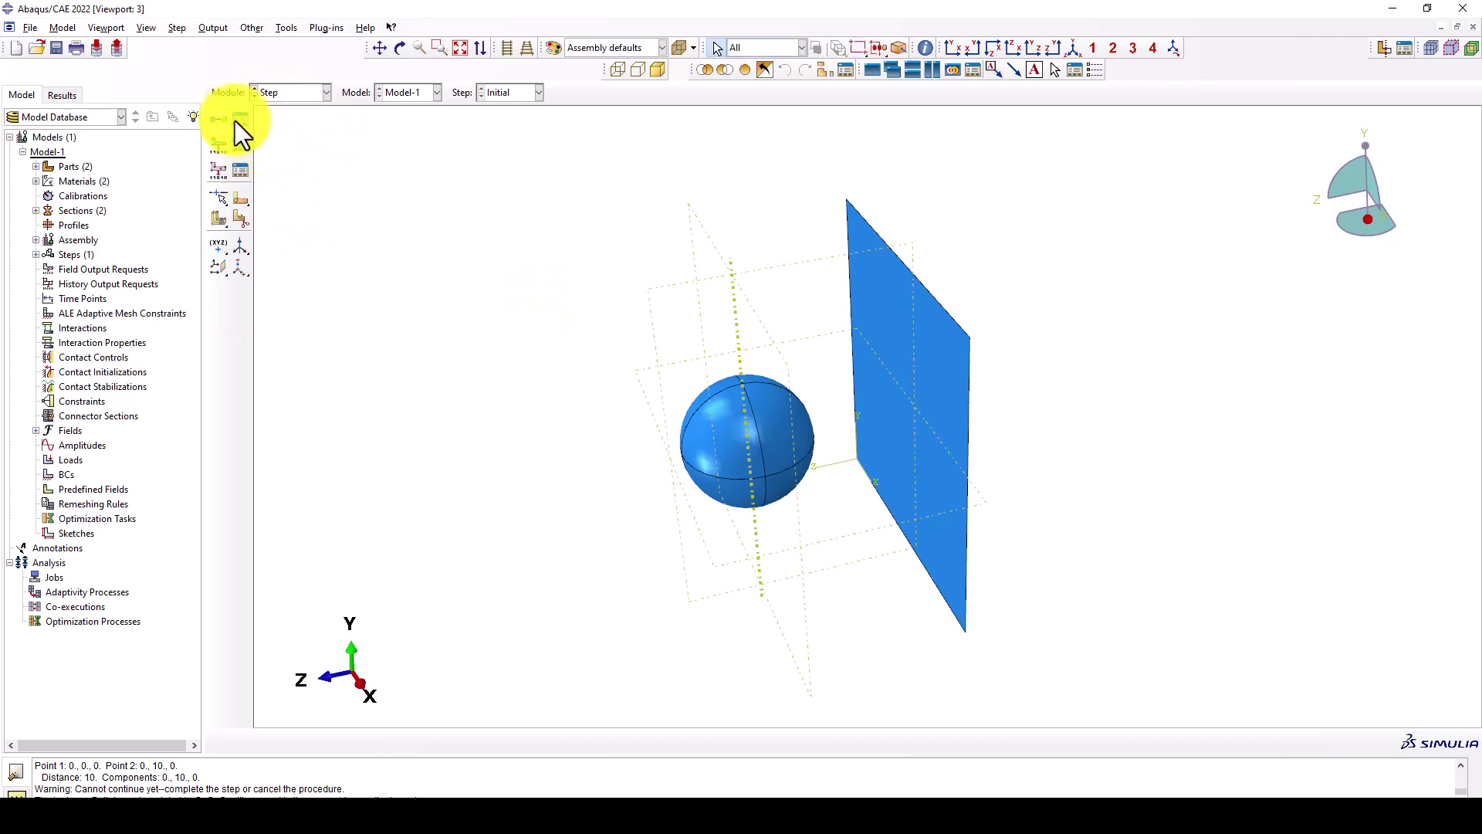
{"action": "left_click", "coordinate": [221, 117]}
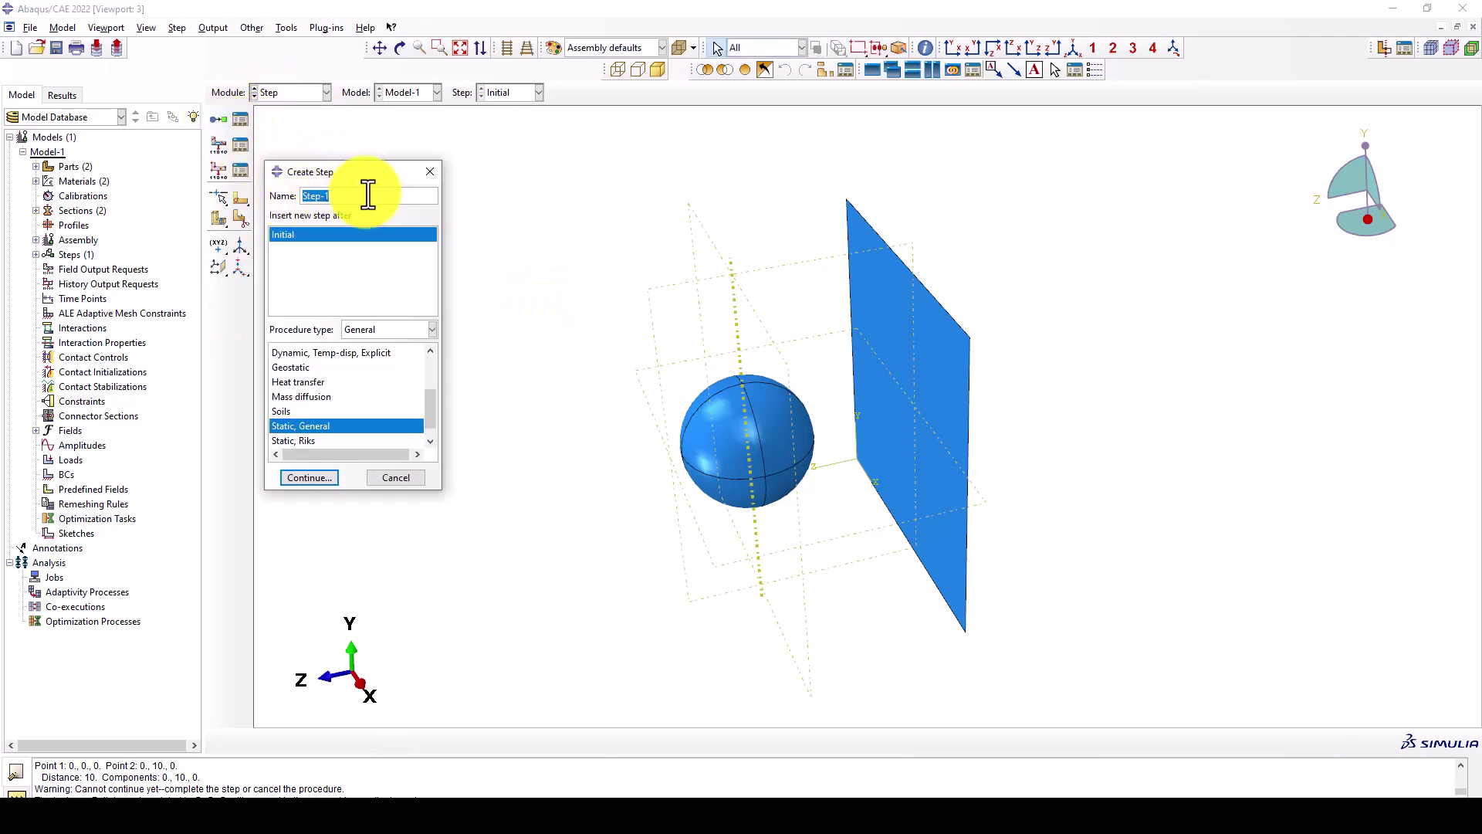
{"action": "type", "text": "impact"}
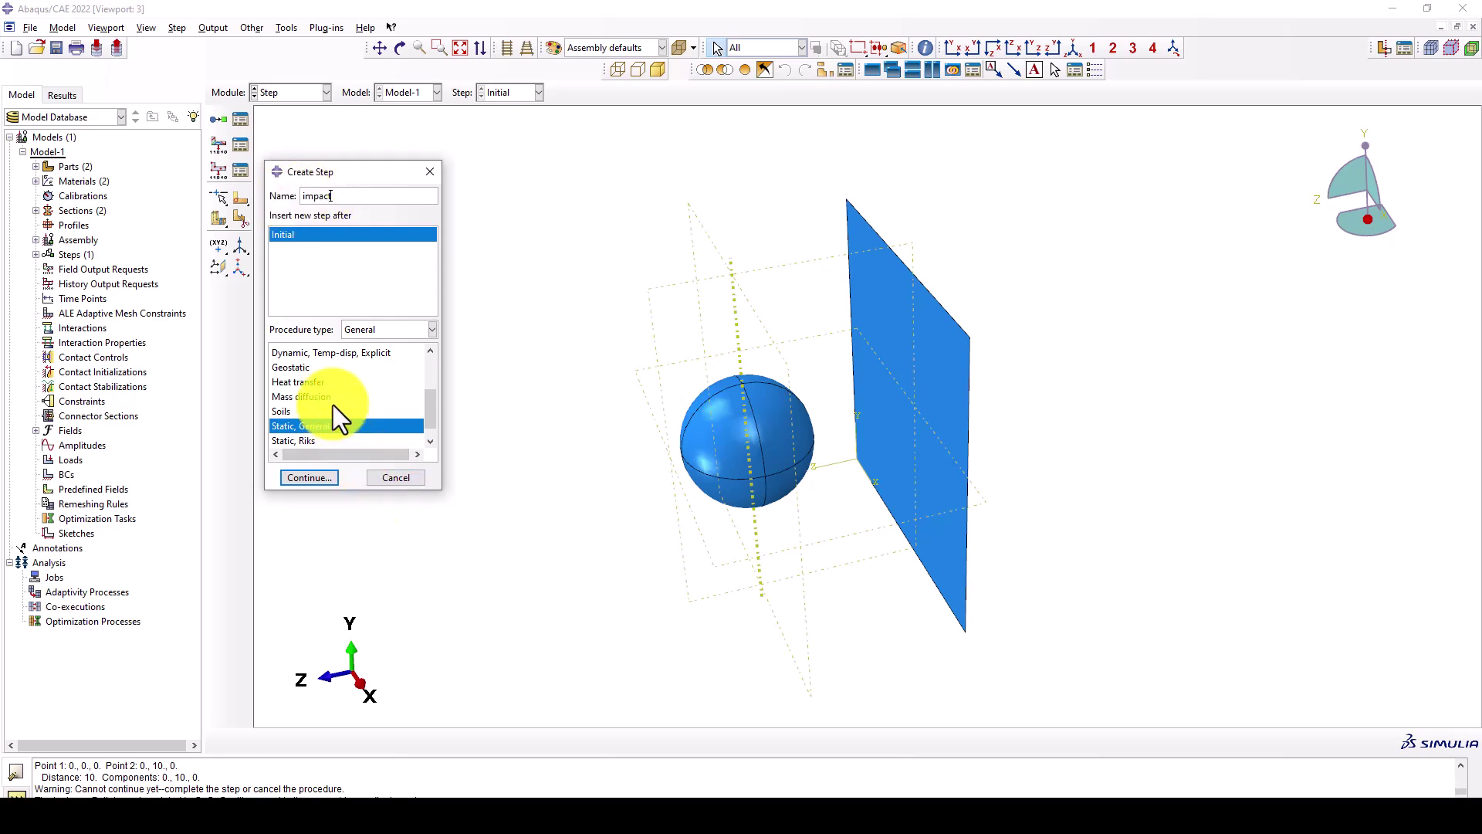
{"action": "scroll", "coordinate": [332, 402], "scroll_direction": "up", "scroll_amount": 3}
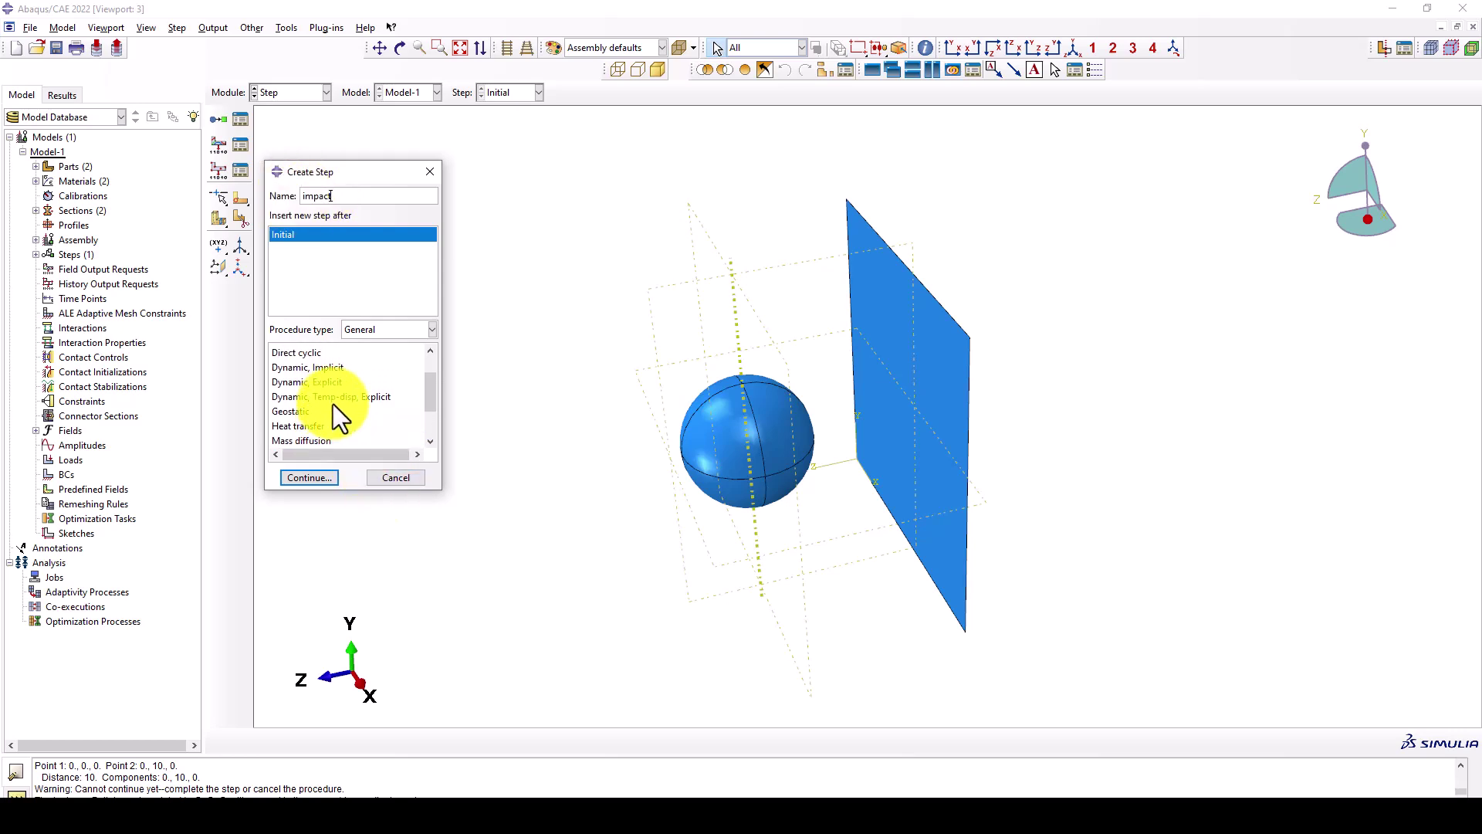
{"action": "left_click", "coordinate": [328, 381]}
{"action": "left_click", "coordinate": [315, 477]}
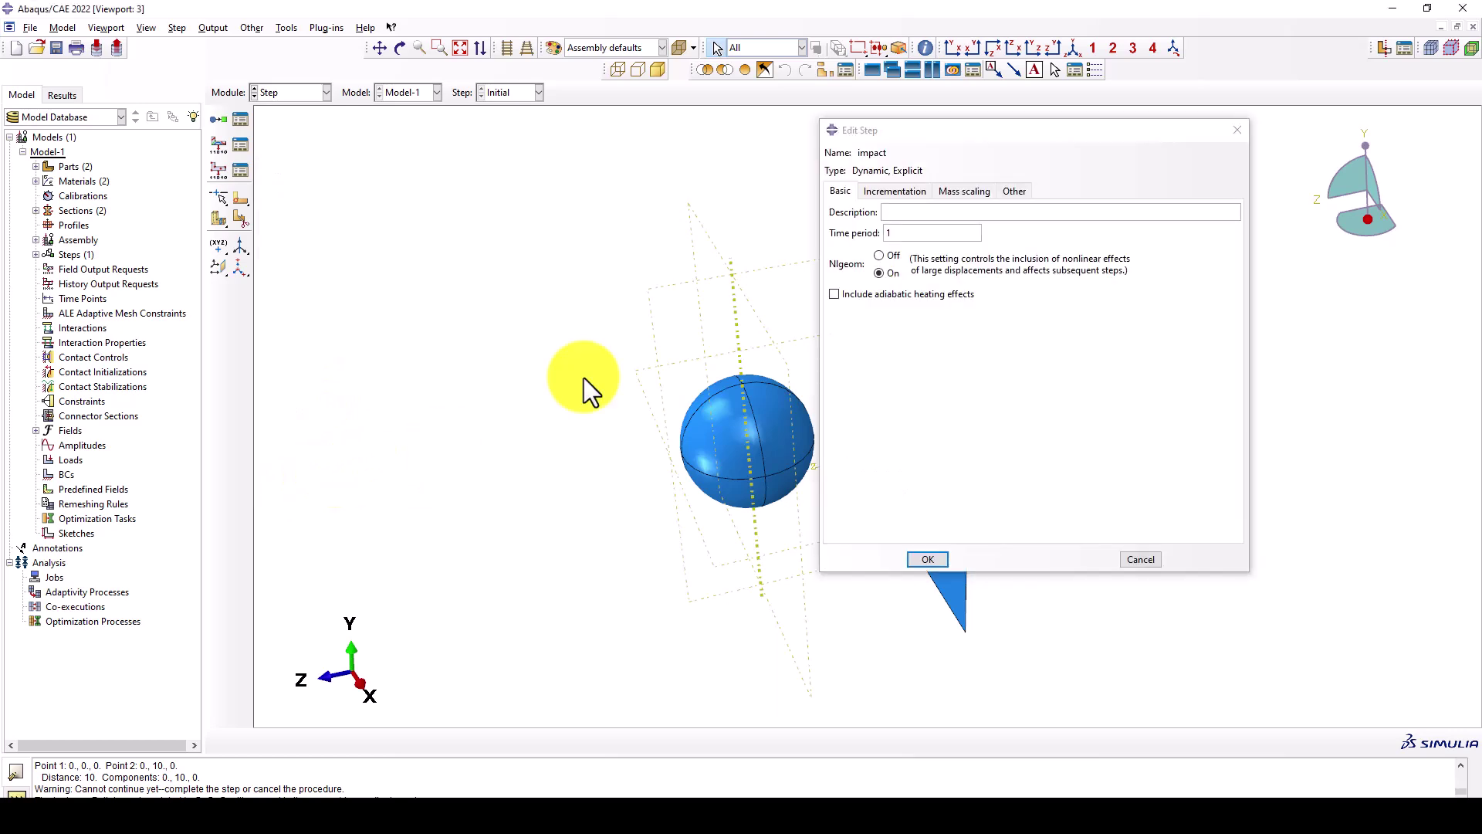
{"action": "left_click_drag", "start_coordinate": [942, 128], "coordinate": [256, 186]}
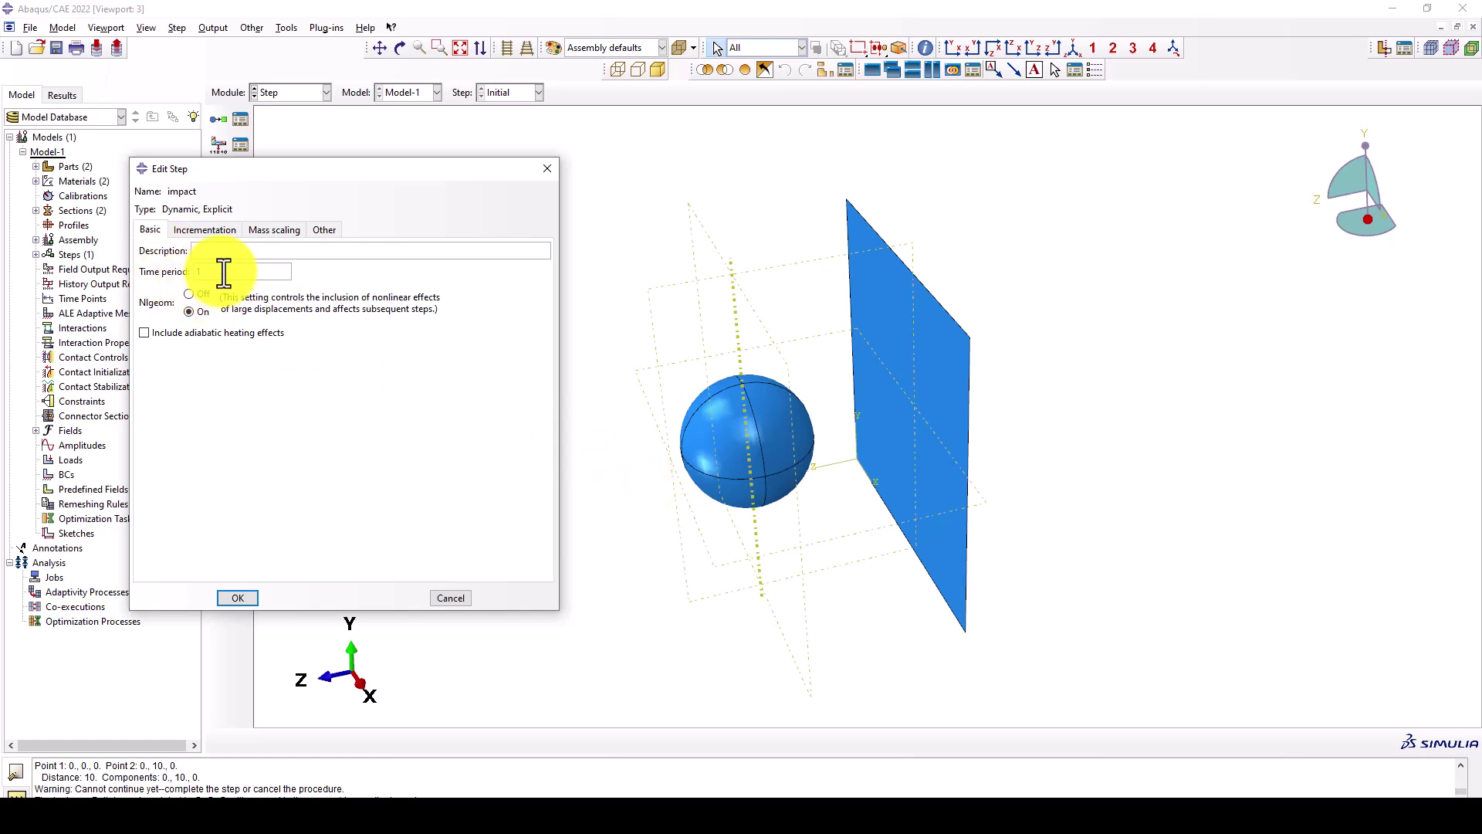
{"action": "double_click", "coordinate": [250, 270]}
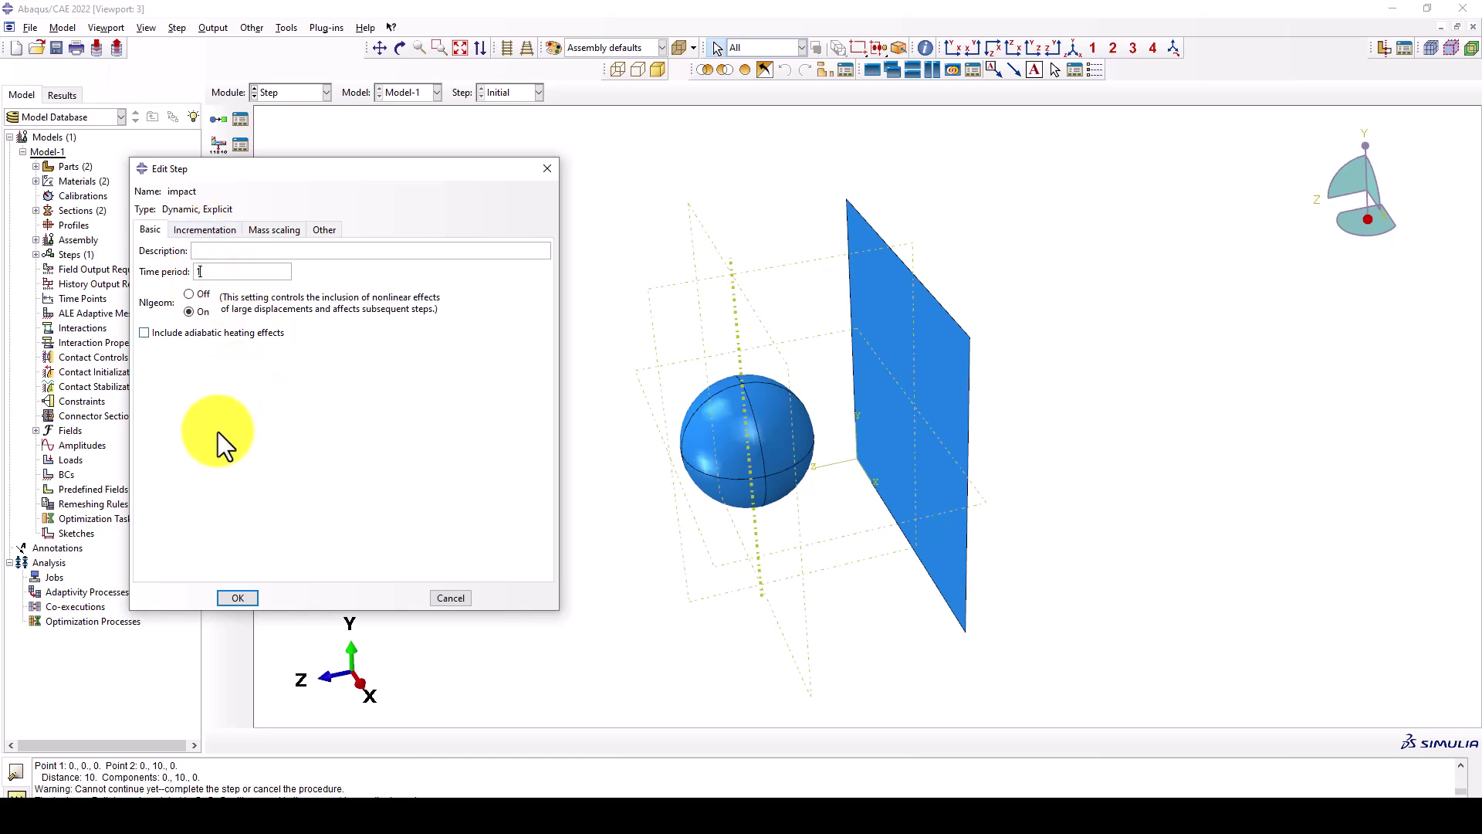
{"action": "double_click", "coordinate": [214, 273]}
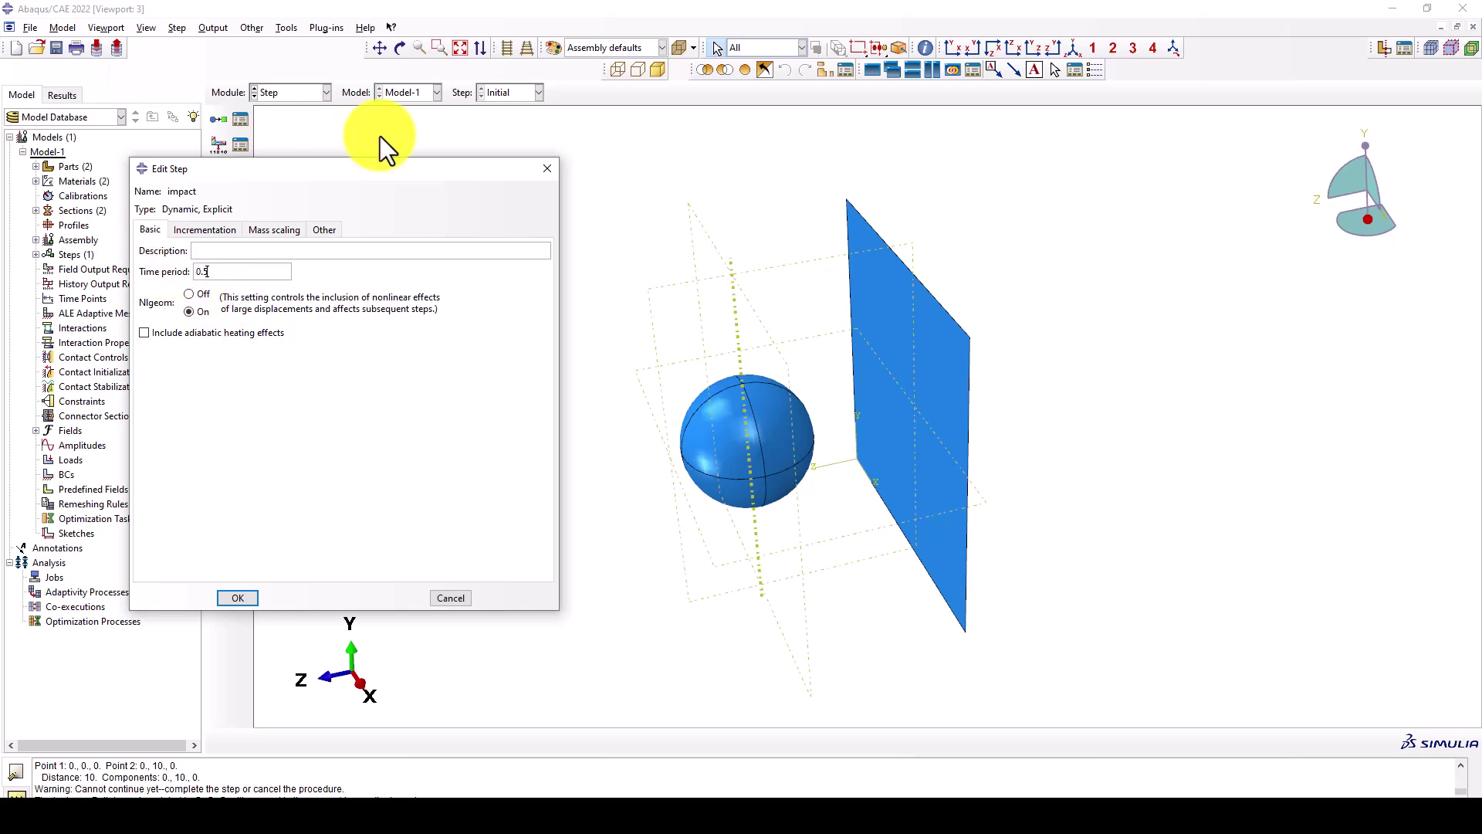
{"action": "left_click", "coordinate": [243, 597]}
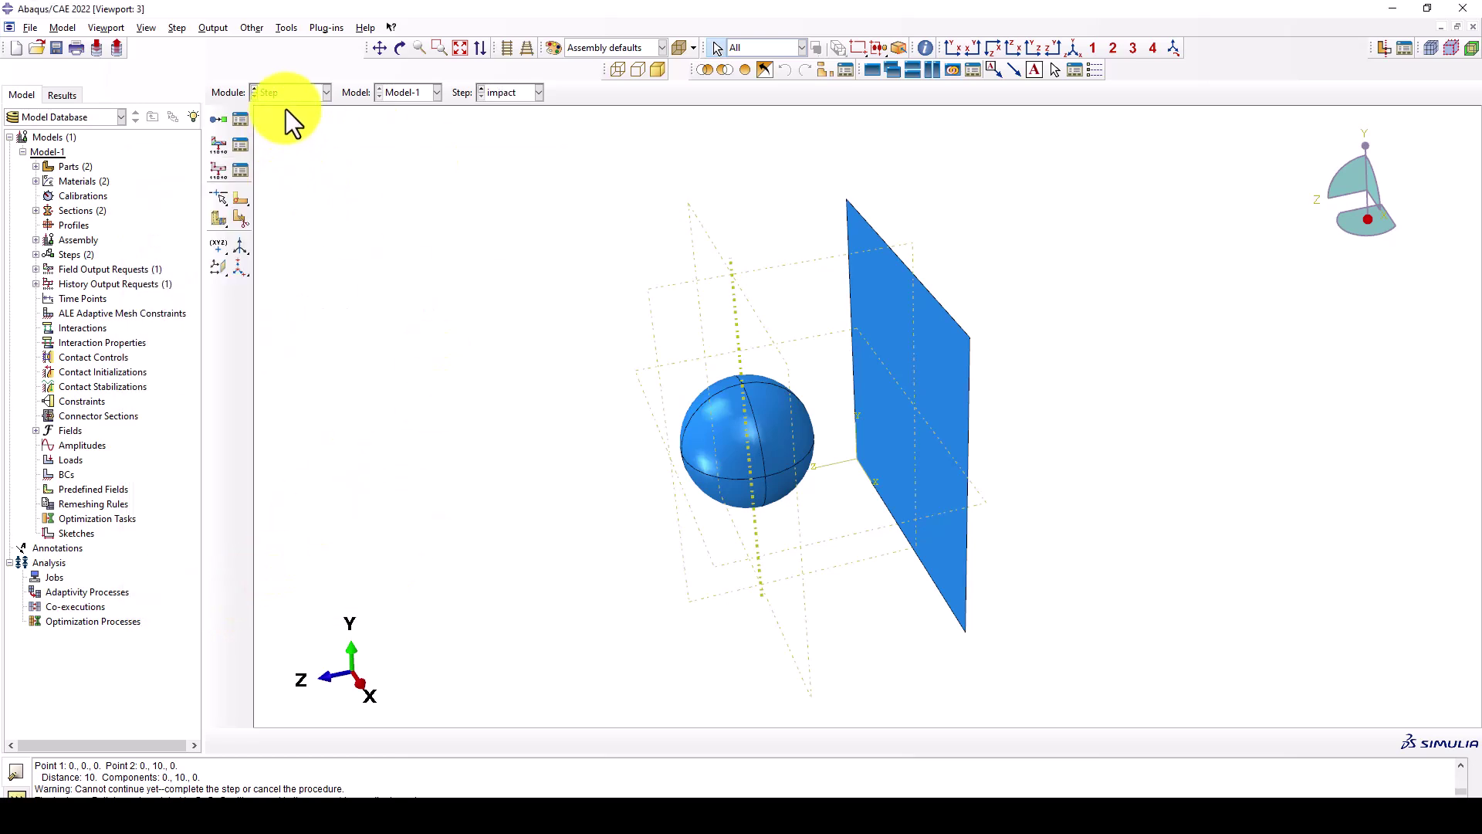
Set field output request F-Output-1 to 200 evenly spaced intervals
{"action": "left_click", "coordinate": [240, 145]}
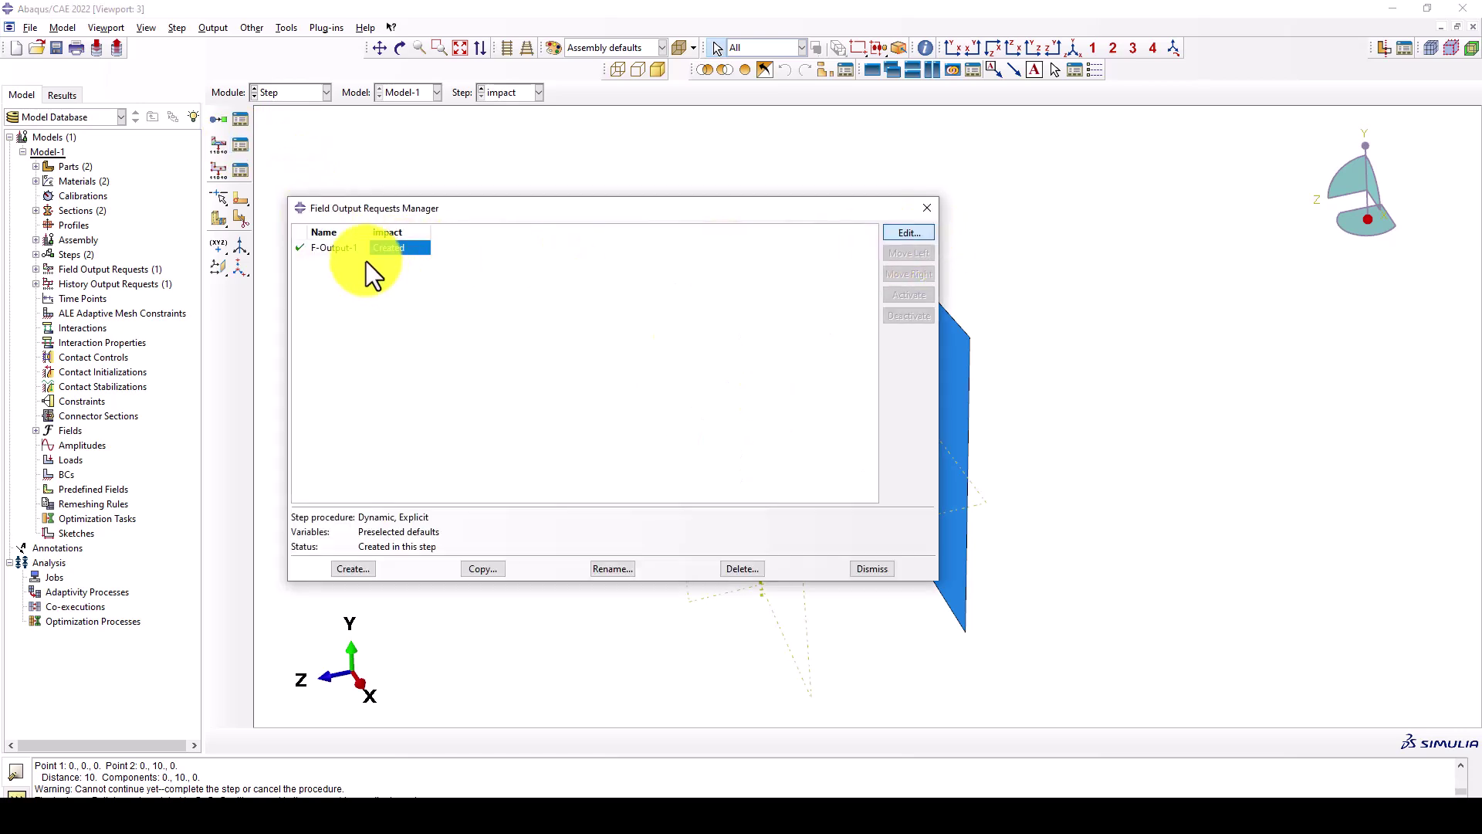
{"action": "double_click", "coordinate": [366, 257]}
{"action": "left_click_drag", "start_coordinate": [927, 157], "coordinate": [669, 155]}
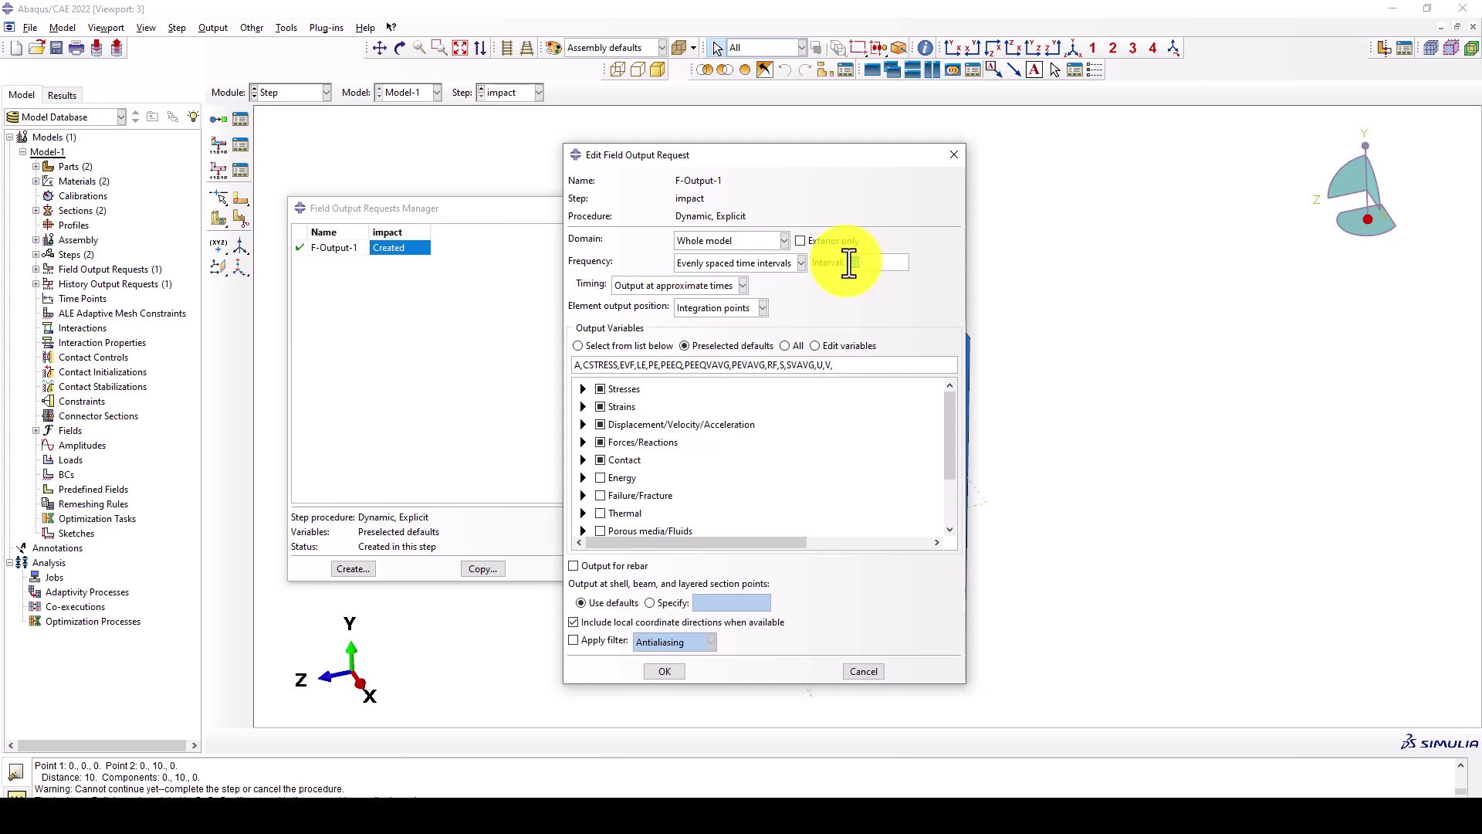
{"action": "type", "text": "20"}
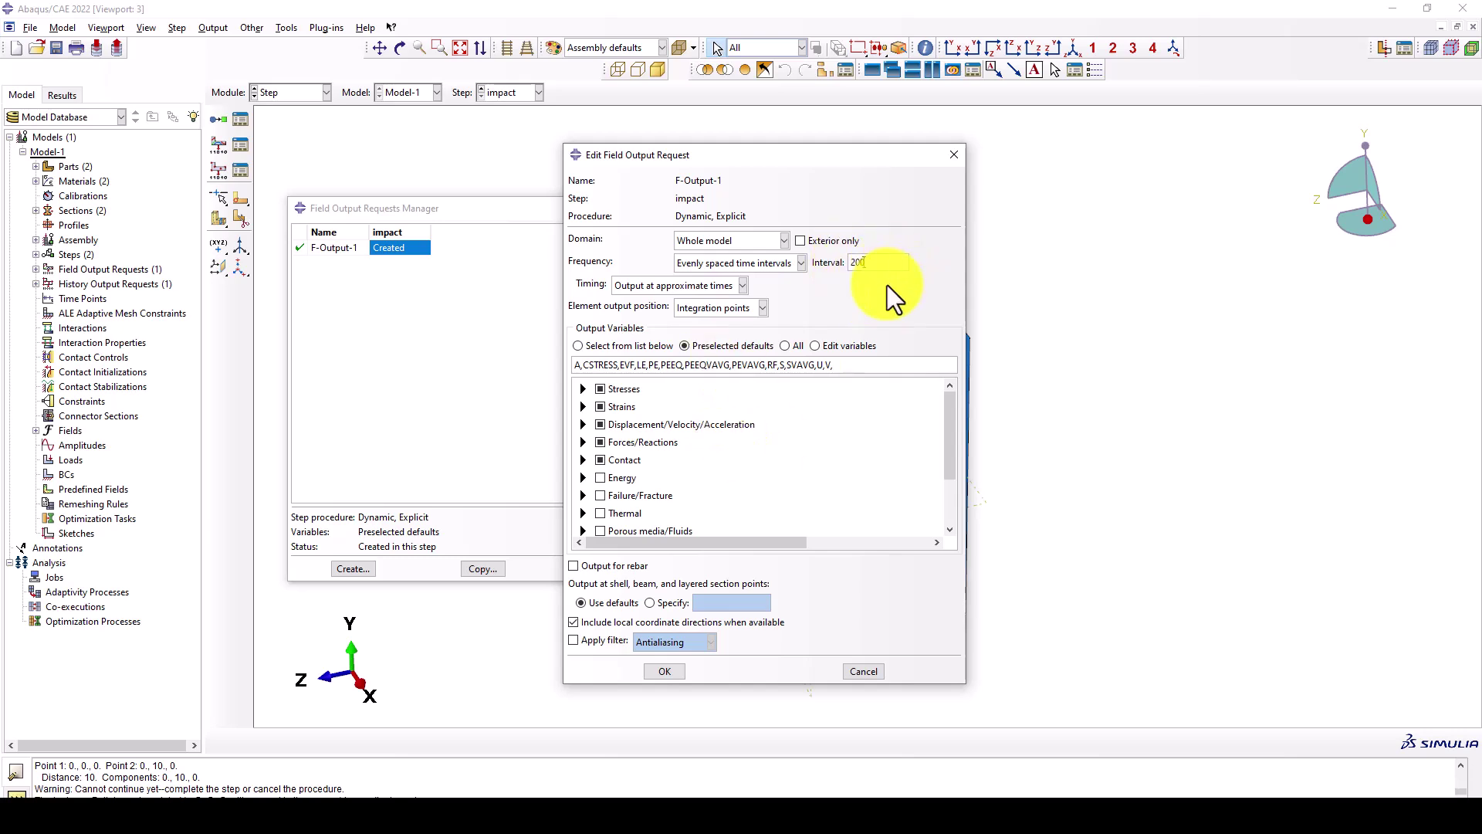
{"action": "left_click", "coordinate": [673, 668]}
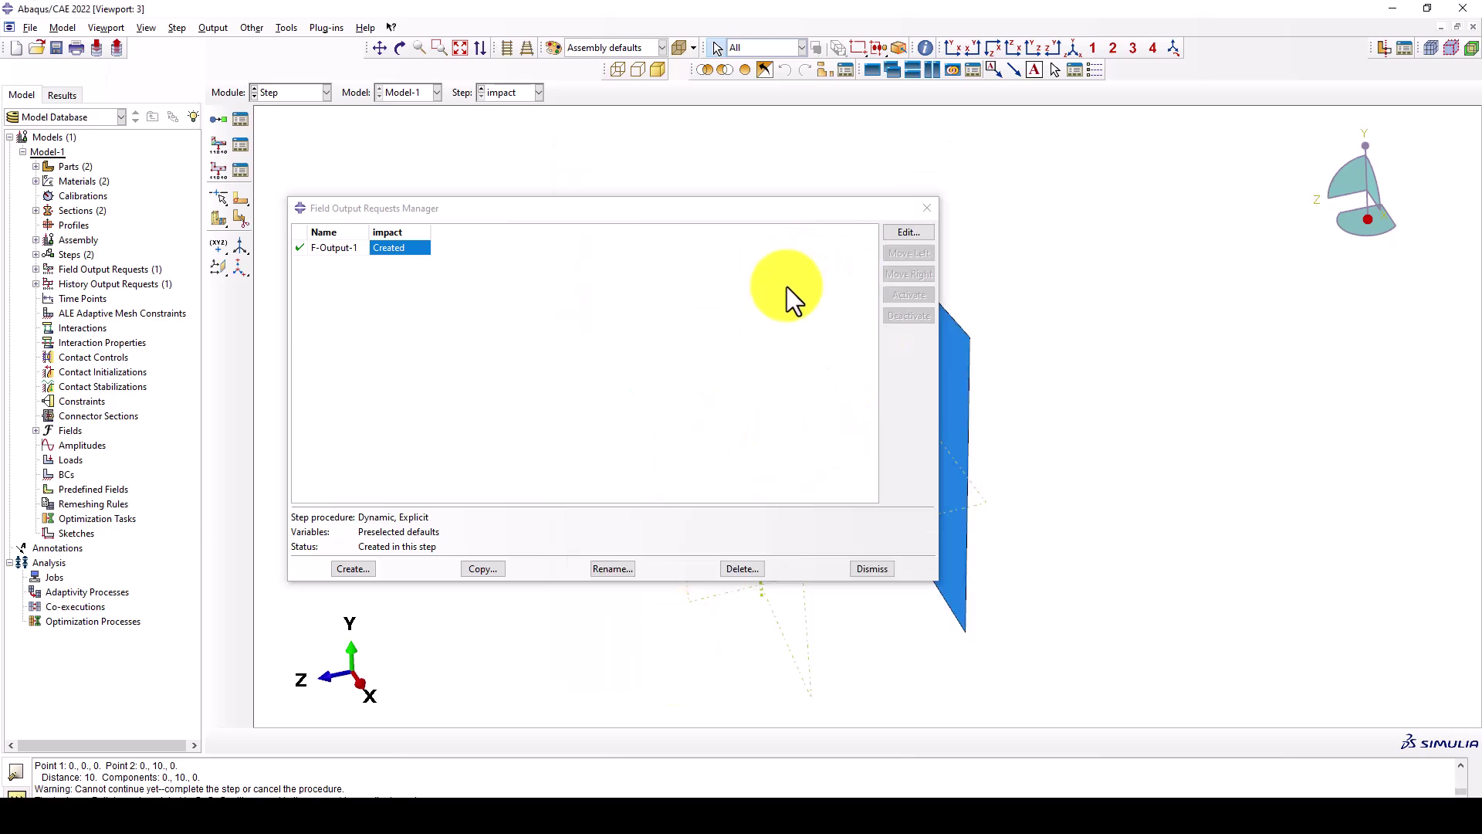
{"action": "left_click", "coordinate": [865, 568]}
Keep H-Output-1 at 200 intervals and switch to the Interaction module
{"action": "left_click", "coordinate": [241, 170]}
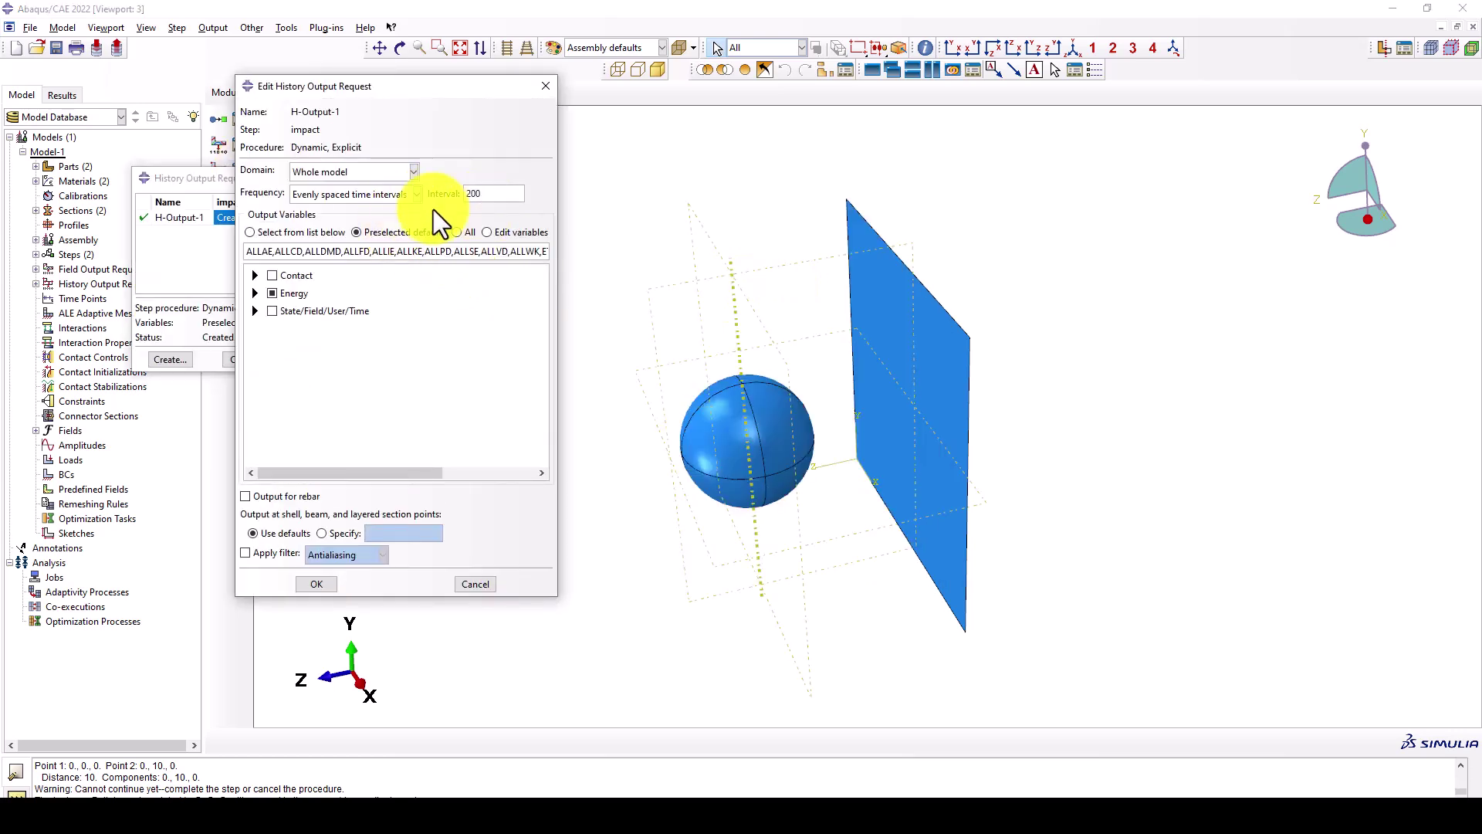
{"action": "left_click", "coordinate": [309, 577]}
{"action": "left_click", "coordinate": [456, 360]}
{"action": "left_click", "coordinate": [292, 92]}
{"action": "left_click", "coordinate": [294, 169]}
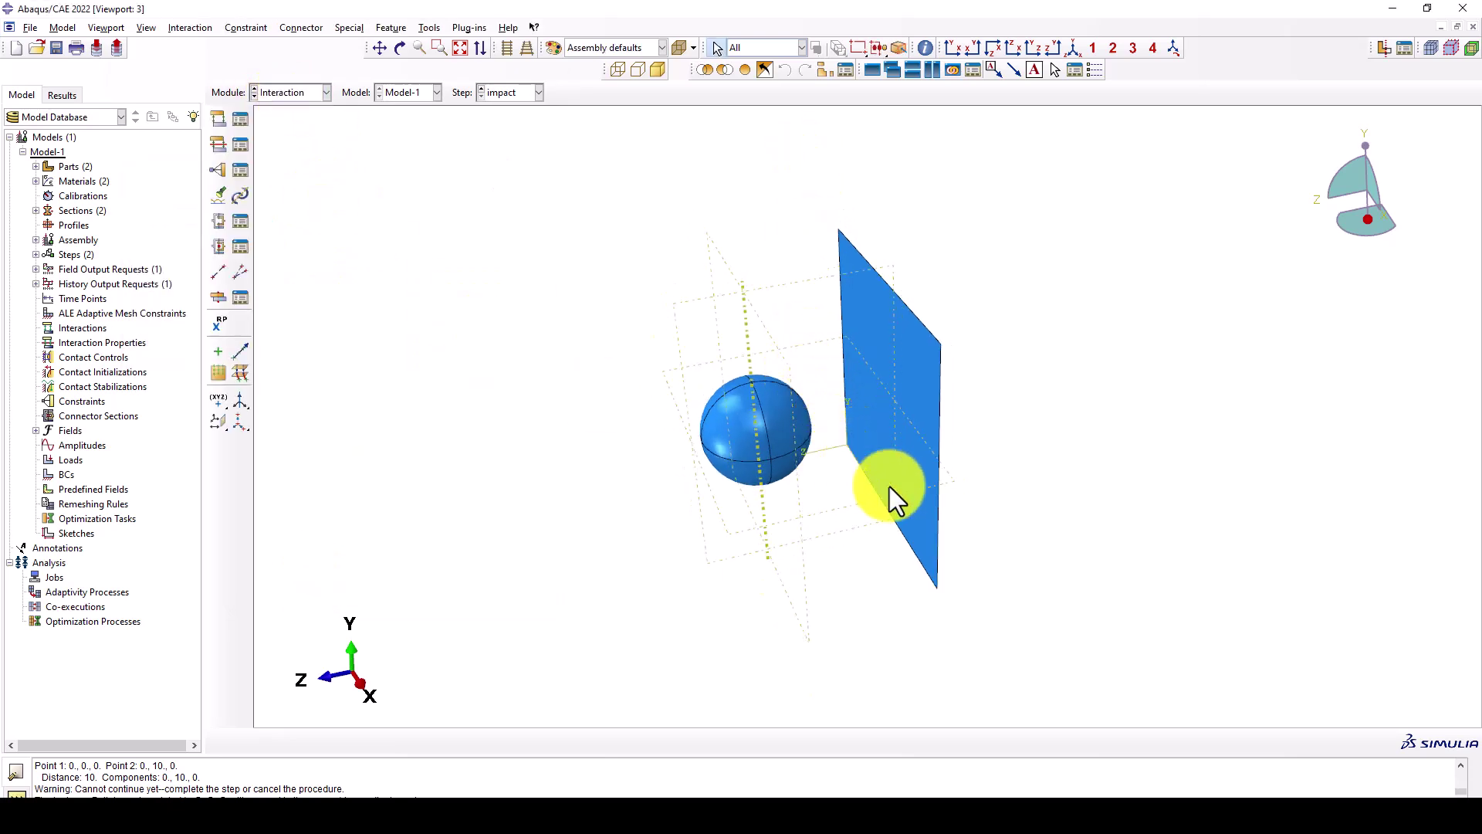
Start a General contact (Explicit) interaction in the impact step
{"action": "left_click_drag", "start_coordinate": [887, 490], "coordinate": [730, 410], "text": "ctrl+alt"}
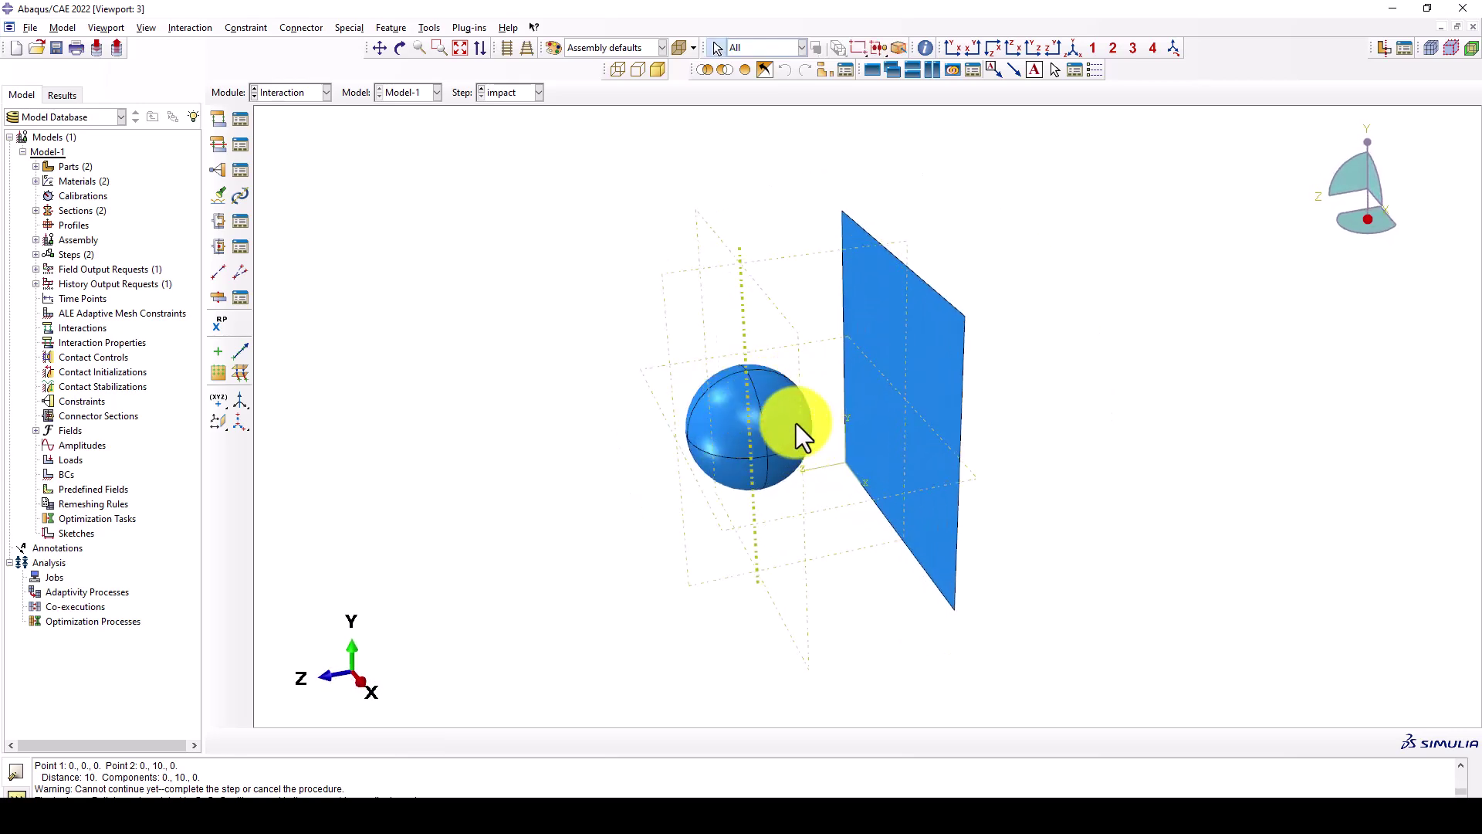
{"action": "scroll", "coordinate": [818, 432], "scroll_direction": "up", "scroll_amount": 1}
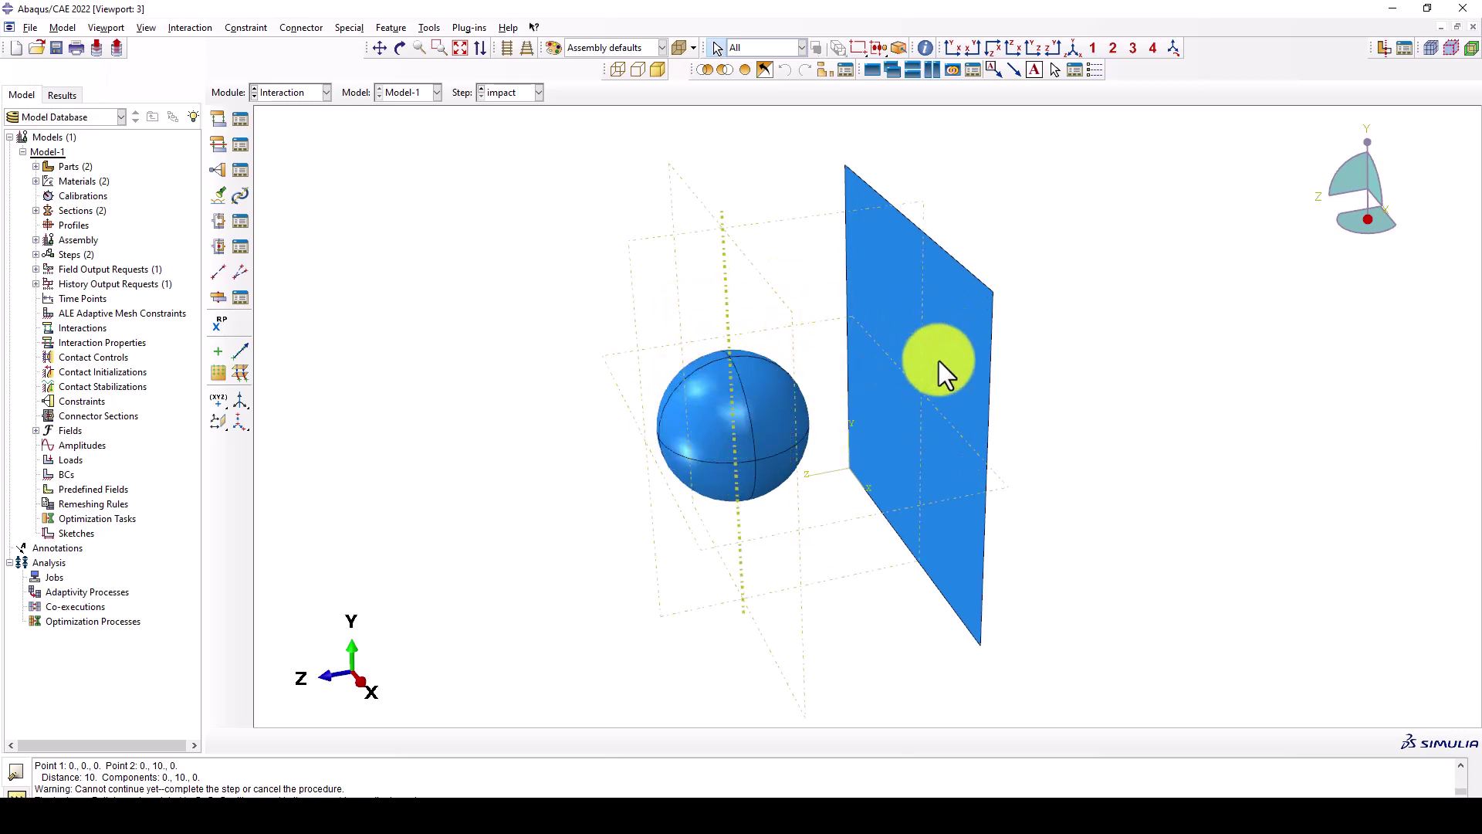
{"action": "left_click", "coordinate": [219, 120]}
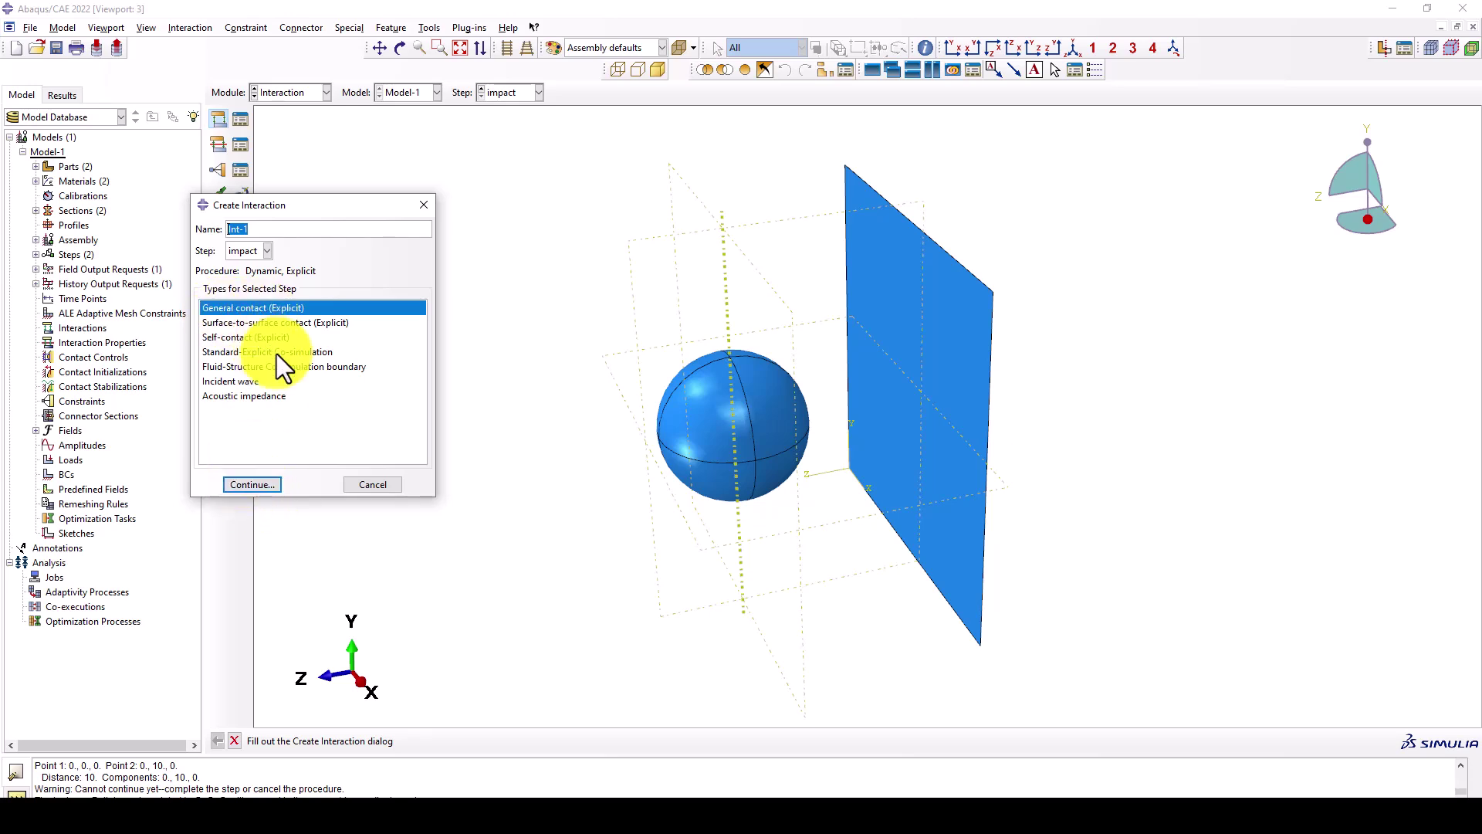
{"action": "left_click", "coordinate": [254, 488]}
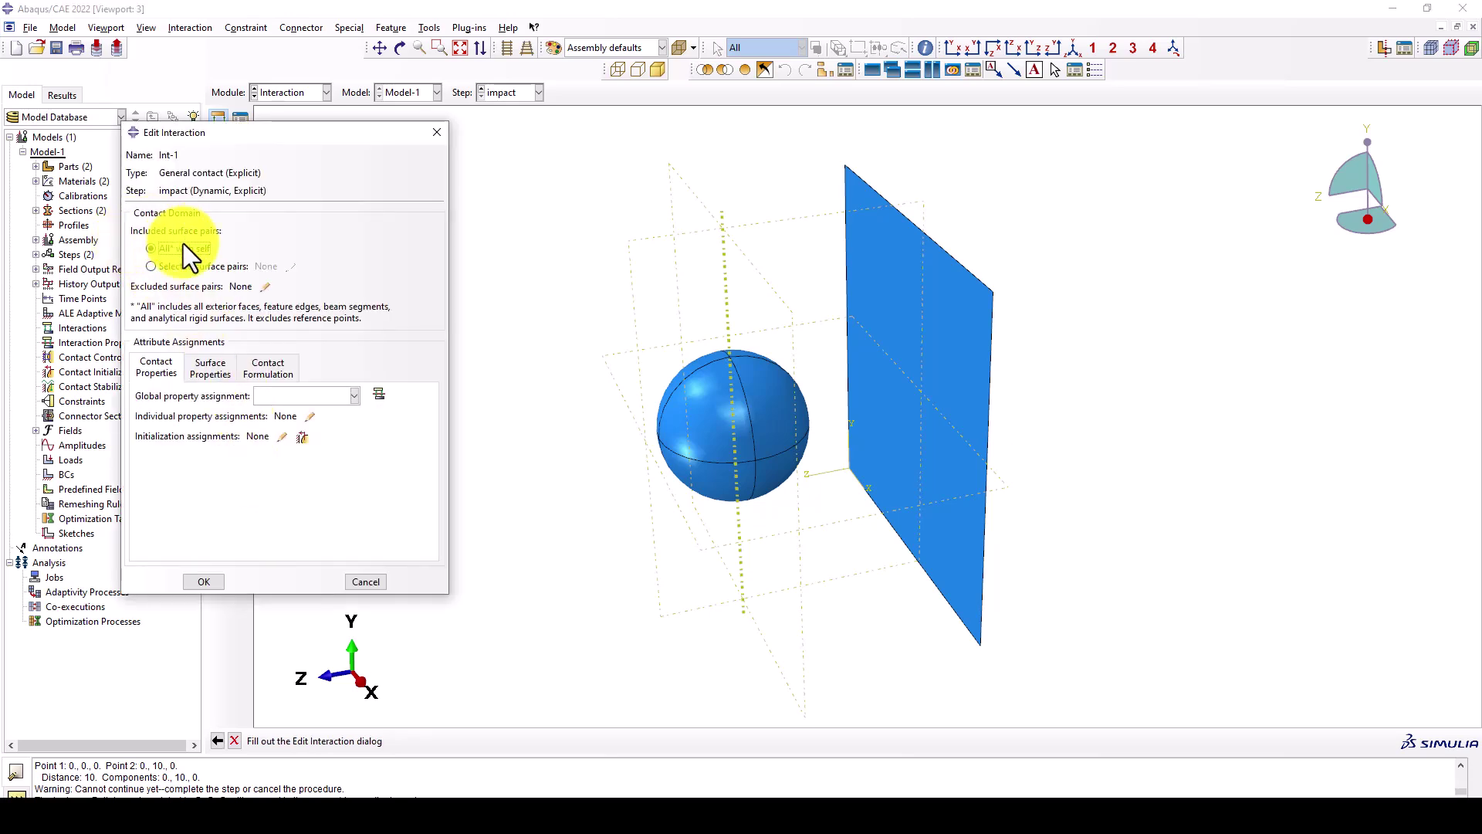
Create contact property IntProp-1 with tangential behaviour using Penalty friction
{"action": "left_click", "coordinate": [378, 394]}
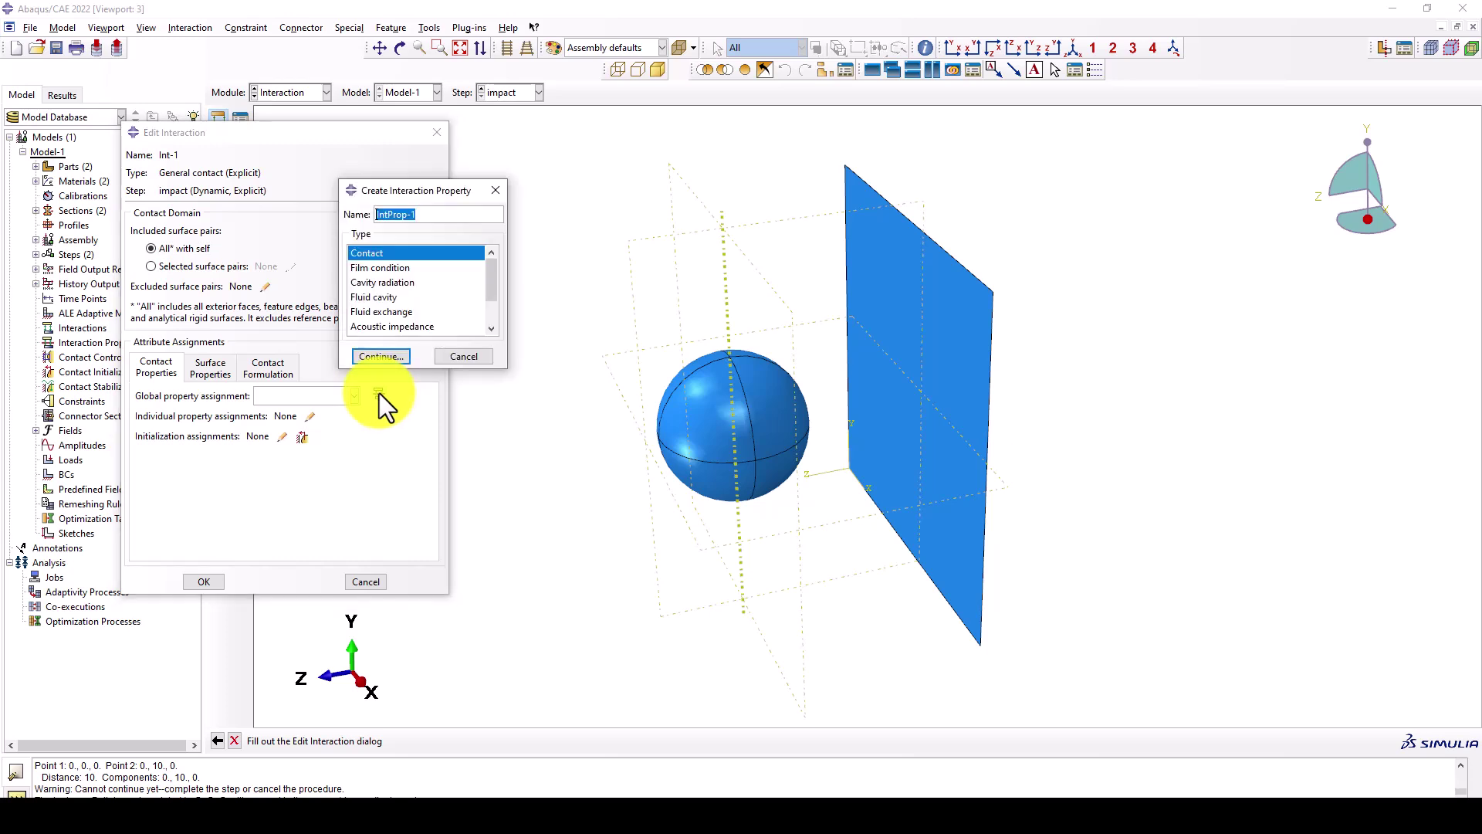
{"action": "left_click", "coordinate": [409, 358]}
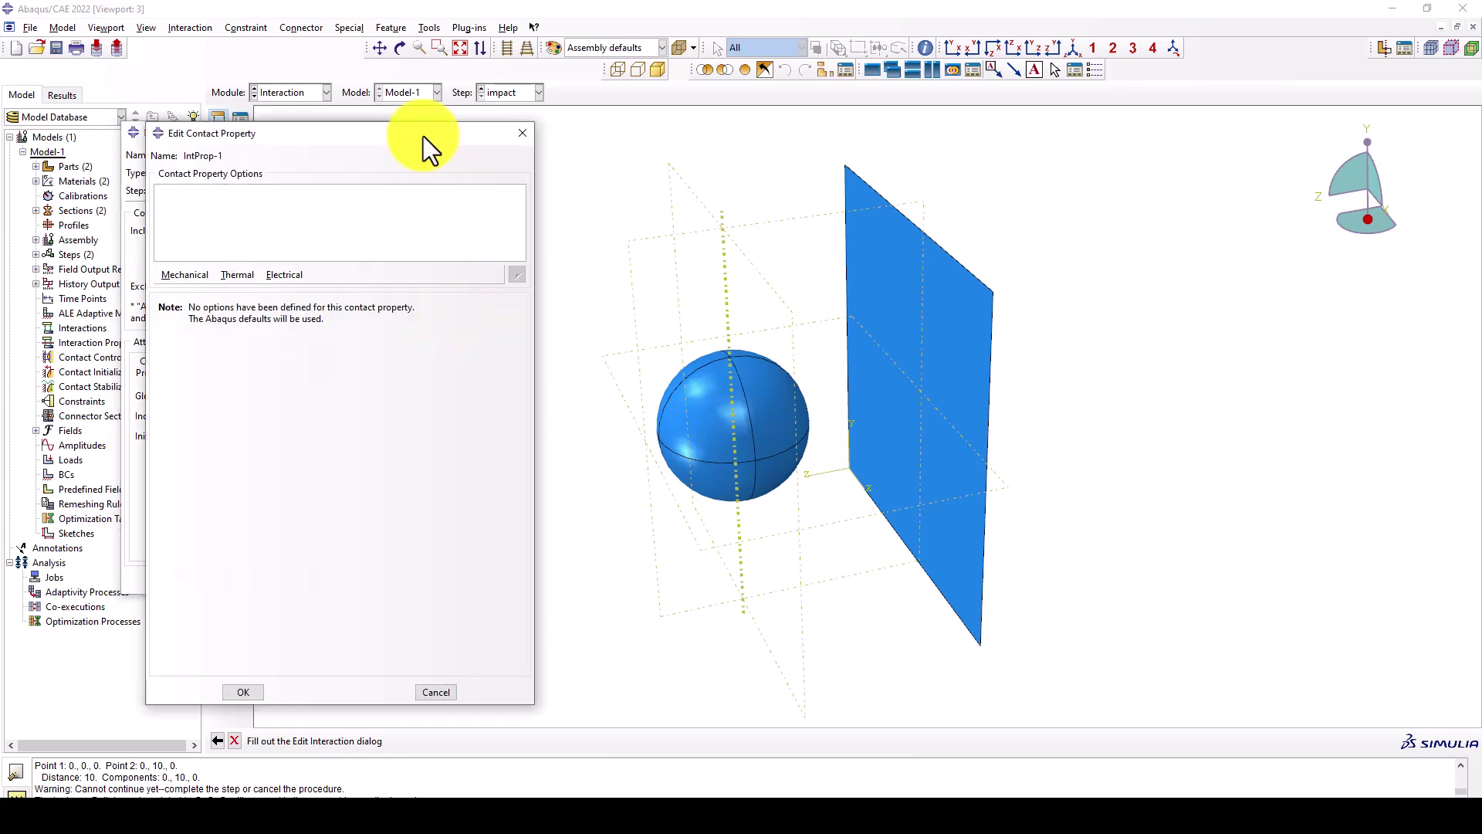
{"action": "scroll", "coordinate": [970, 318], "scroll_direction": "down", "scroll_amount": 1}
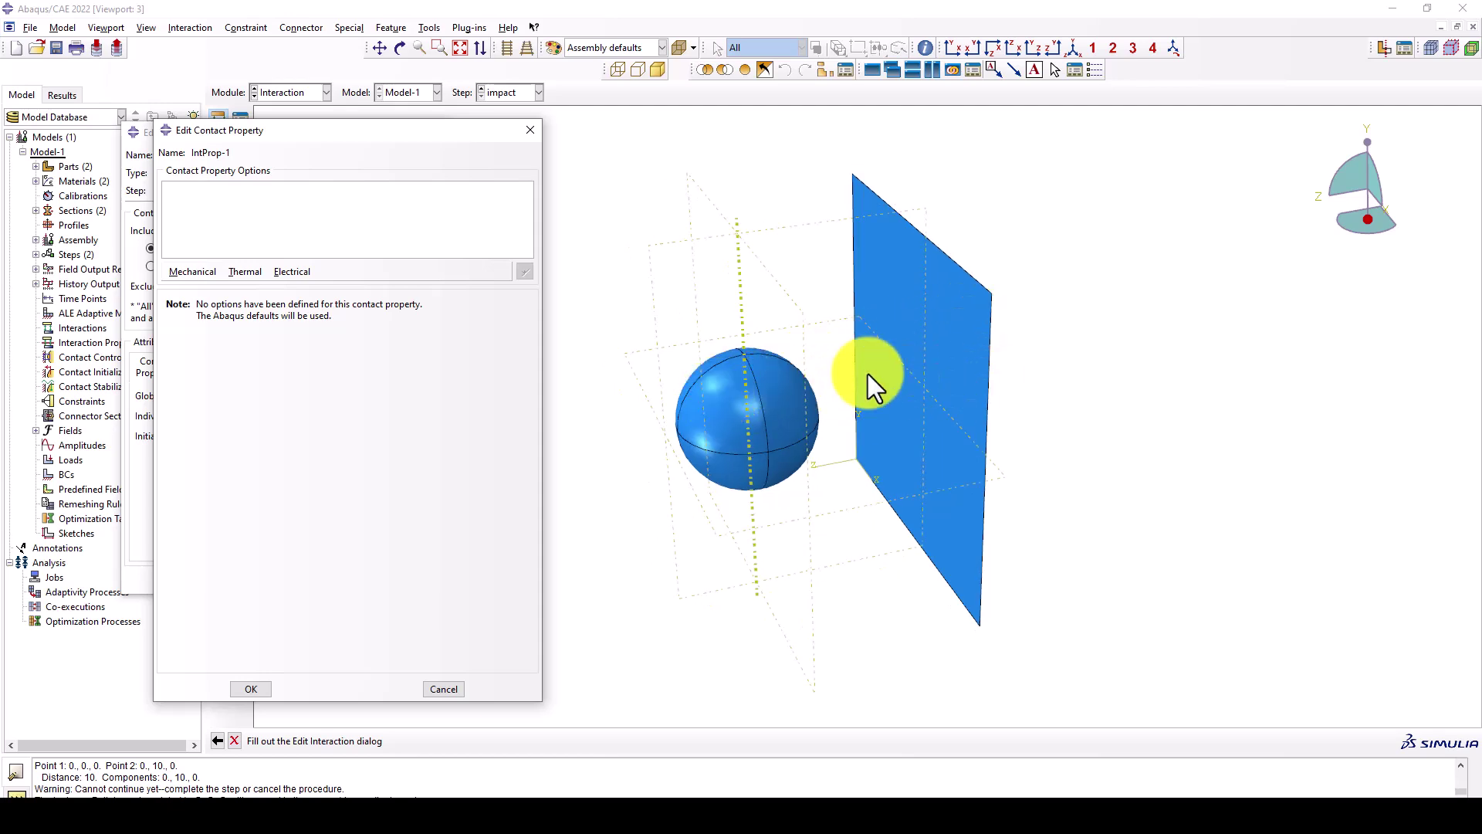
{"action": "left_click", "coordinate": [253, 271]}
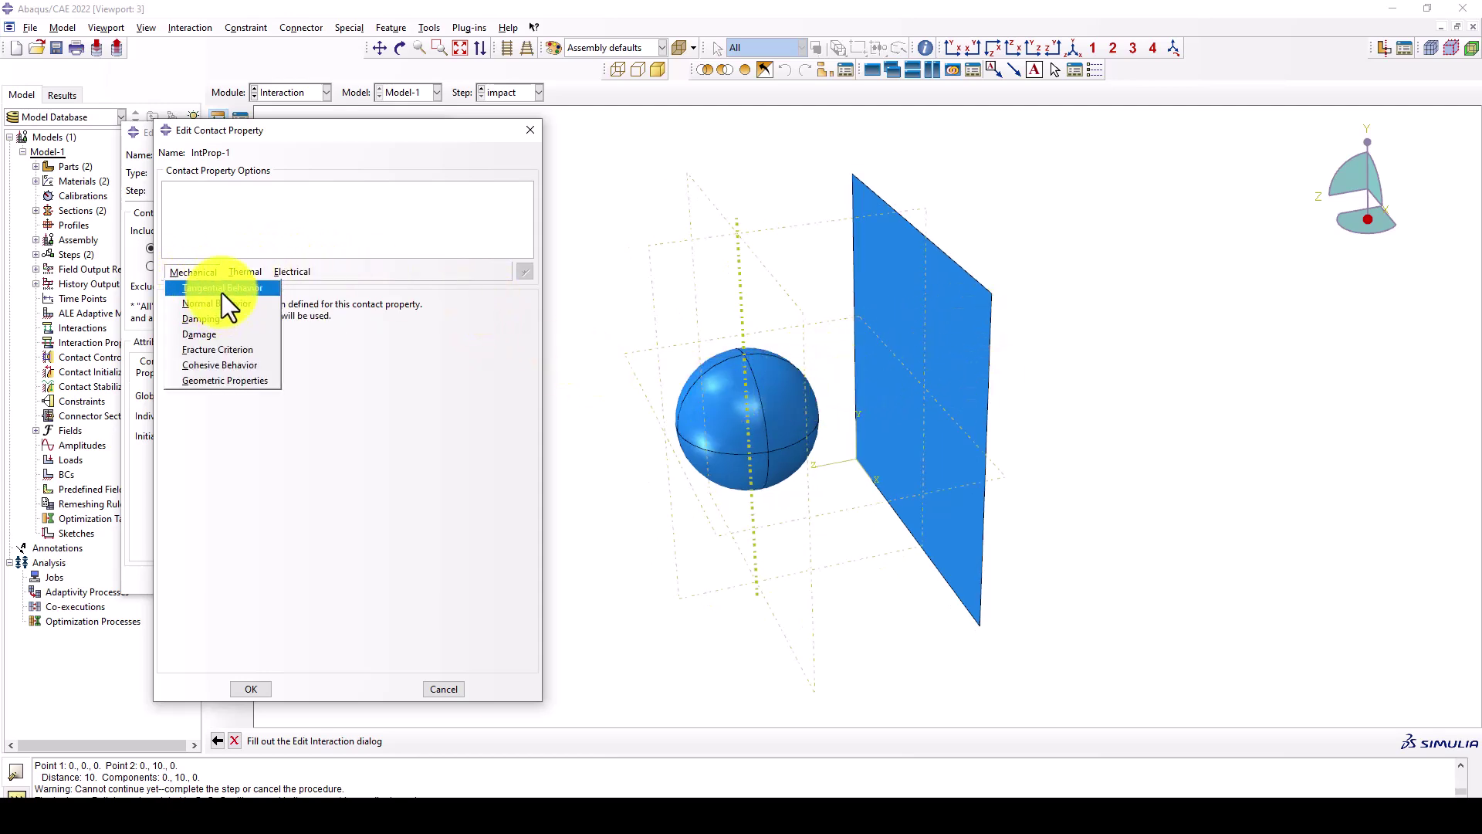
{"action": "left_click", "coordinate": [221, 292]}
{"action": "left_click", "coordinate": [312, 321]}
{"action": "left_click", "coordinate": [307, 348]}
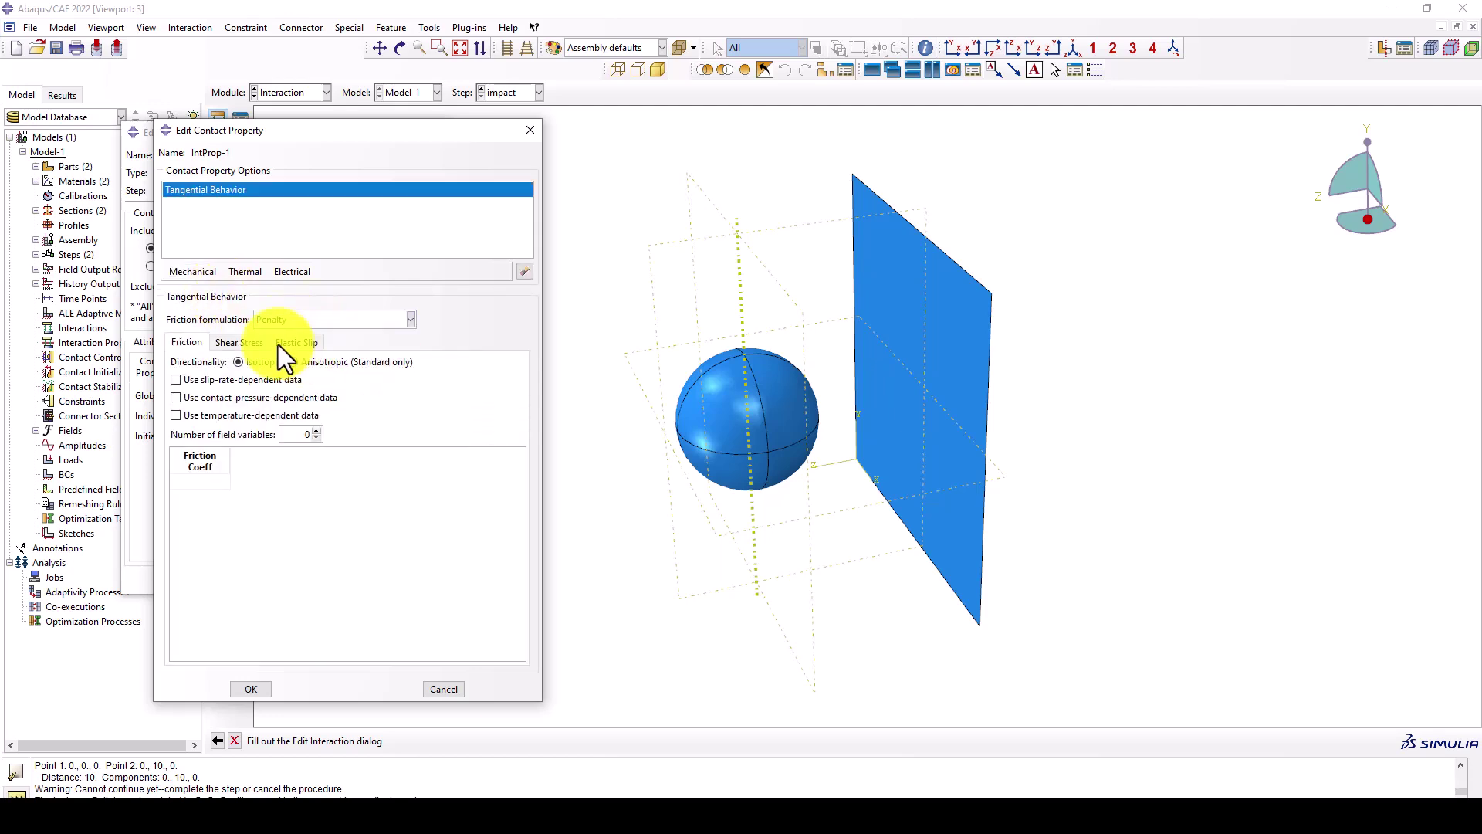
{"action": "left_click", "coordinate": [193, 479]}
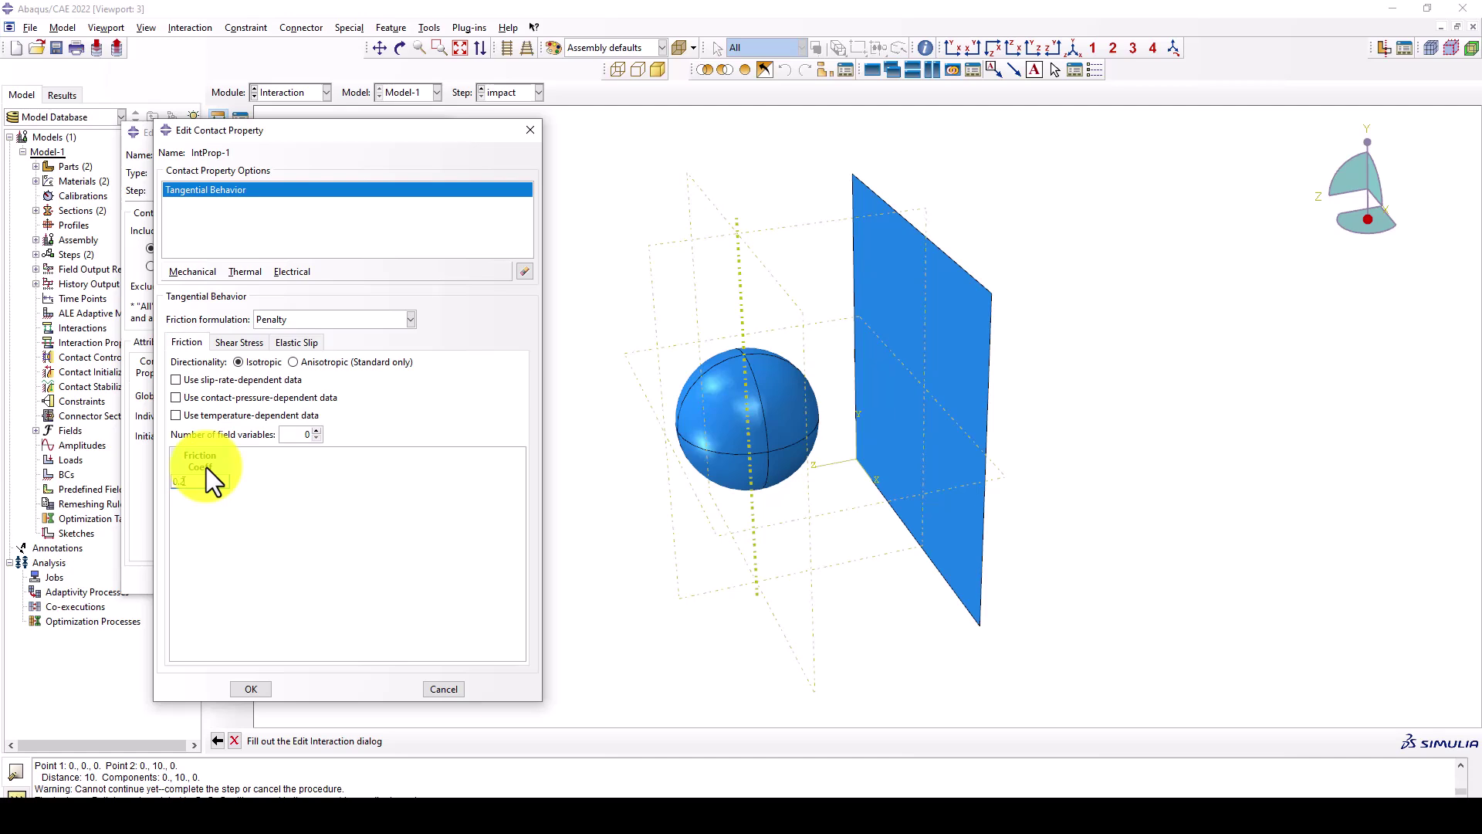
{"action": "left_click", "coordinate": [250, 687]}
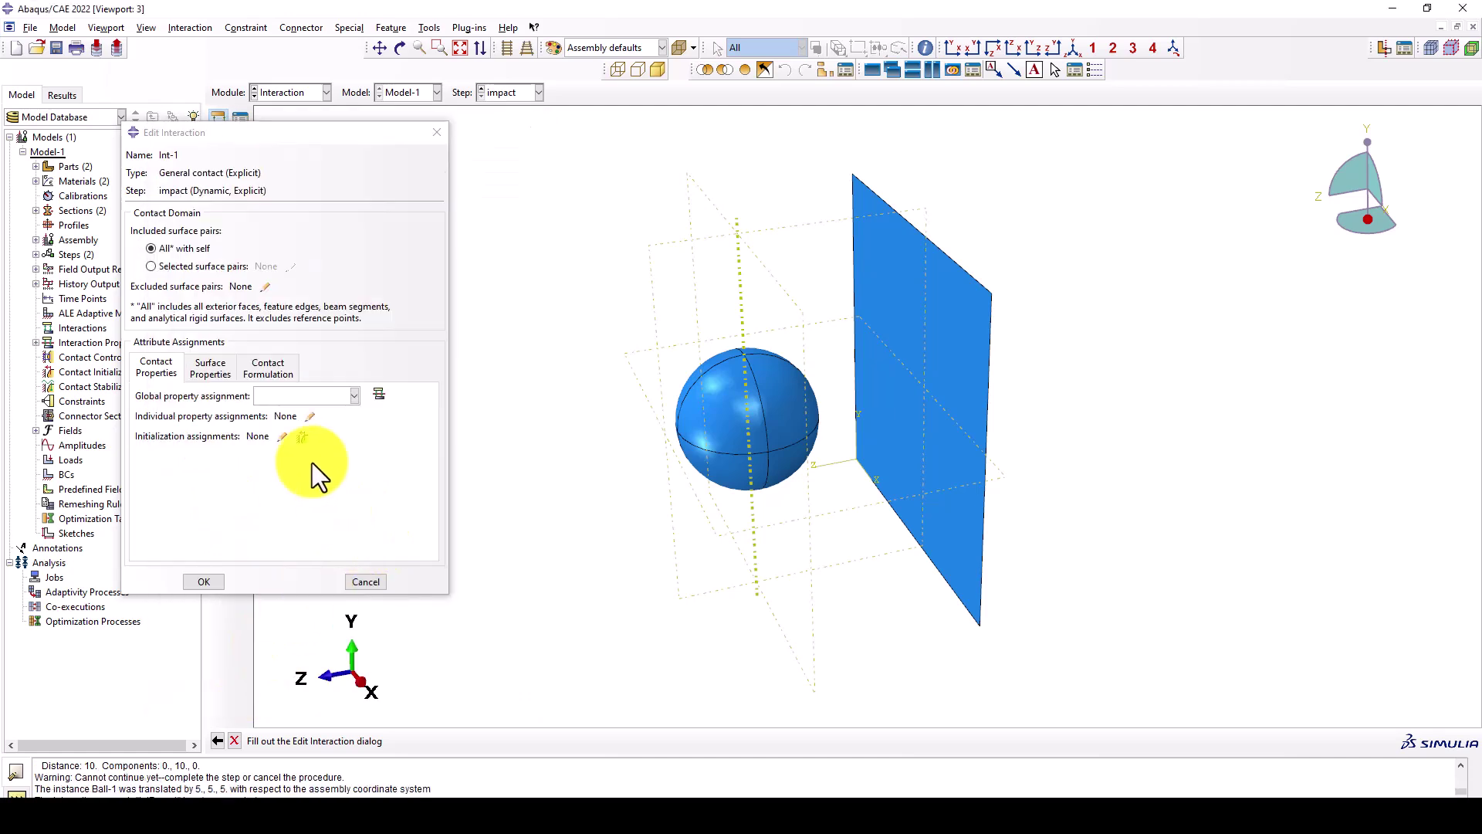
Assign IntProp-1 as the global contact property and create the interaction
{"action": "left_click", "coordinate": [303, 395]}
{"action": "left_click", "coordinate": [294, 414]}
{"action": "left_click", "coordinate": [206, 582]}
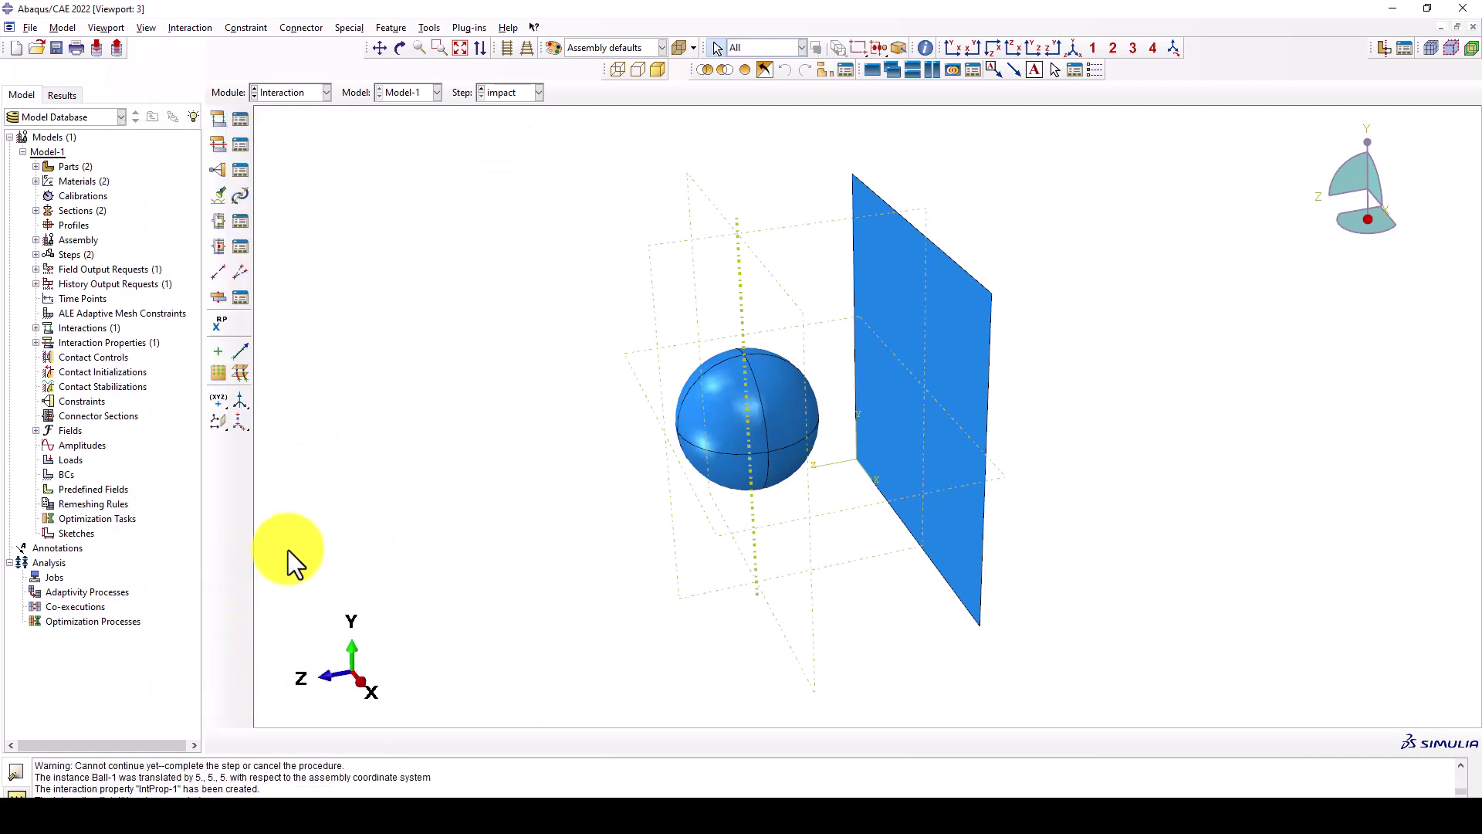
{"action": "left_click", "coordinate": [295, 92]}
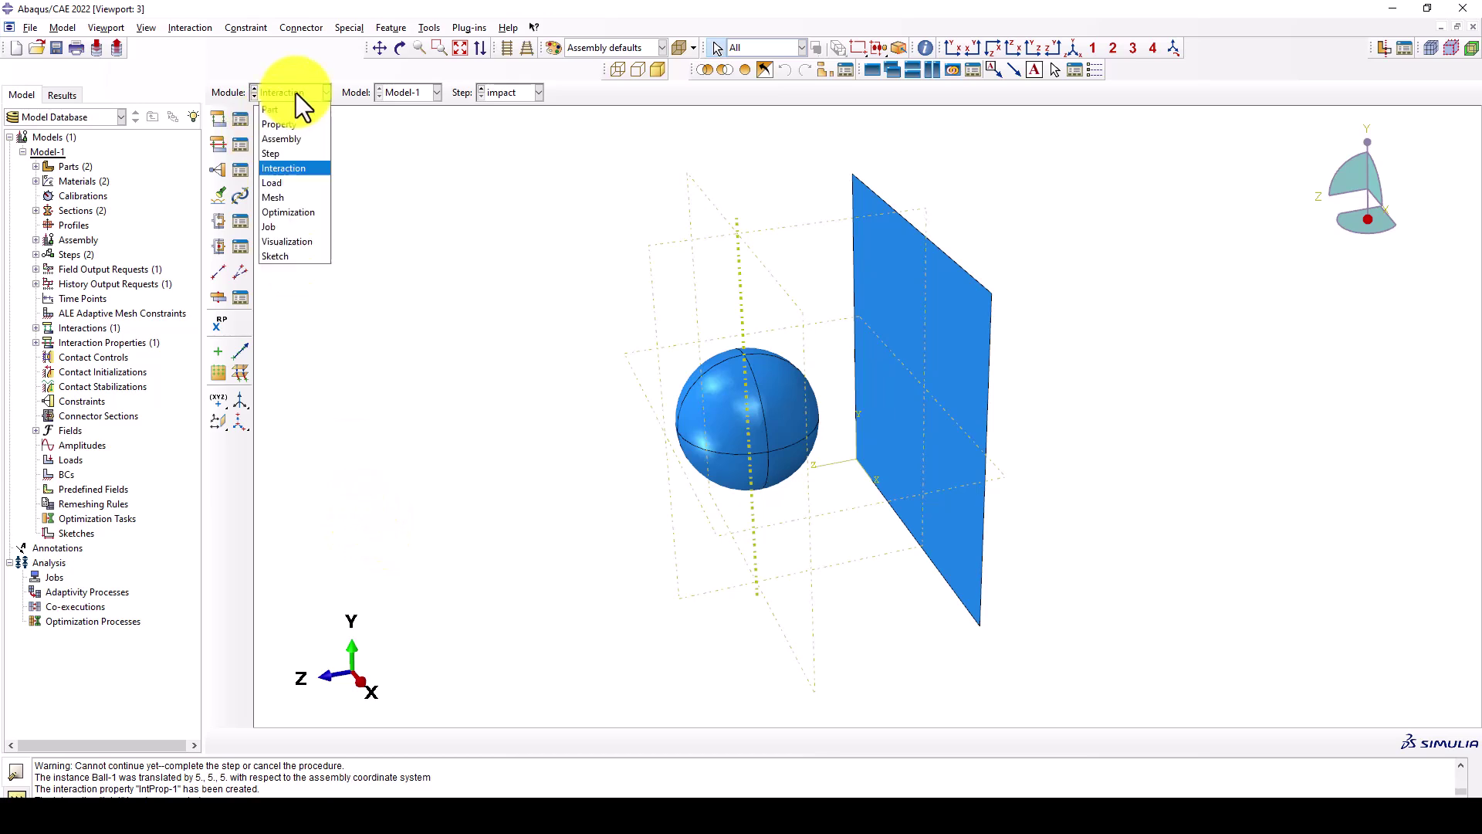
In the Load module, start a boundary condition named fixed in the Initial step
{"action": "left_click", "coordinate": [296, 177]}
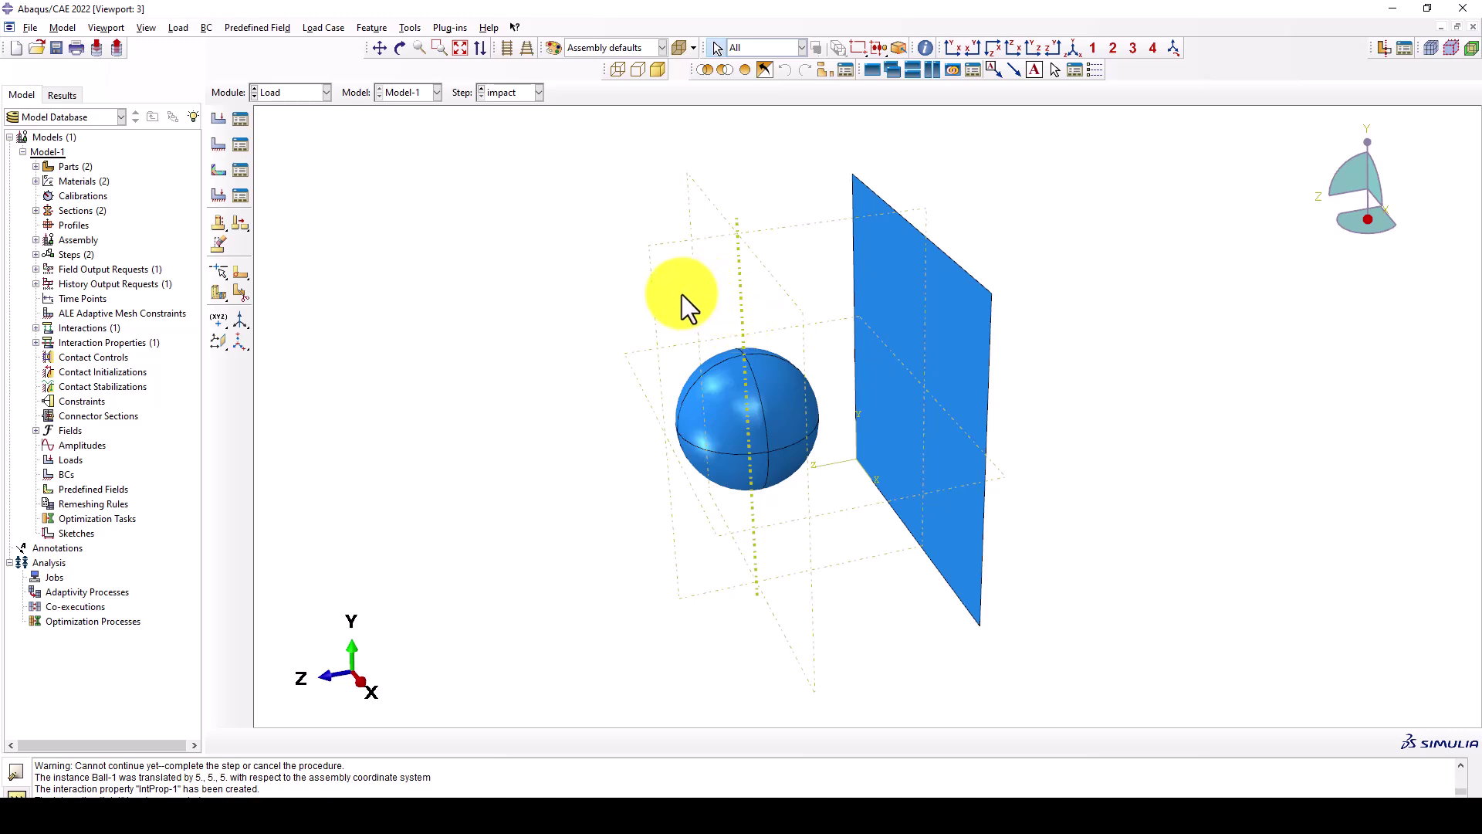
{"action": "left_click", "coordinate": [215, 146]}
{"action": "left_click", "coordinate": [232, 261]}
{"action": "left_click", "coordinate": [206, 275]}
{"action": "double_click", "coordinate": [193, 240]}
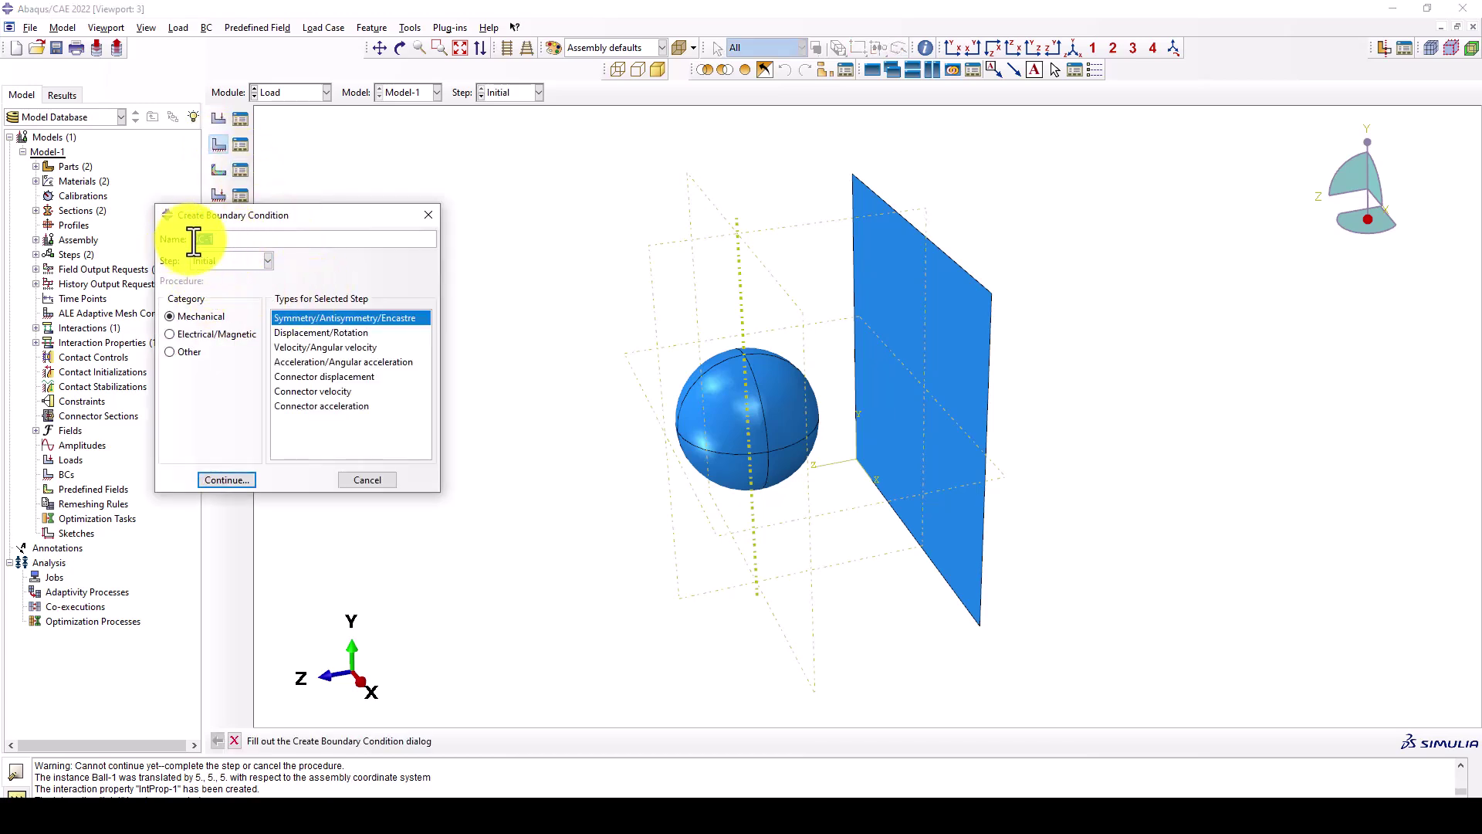
{"action": "key", "text": "BackSpace"}
{"action": "type", "text": "fixed"}
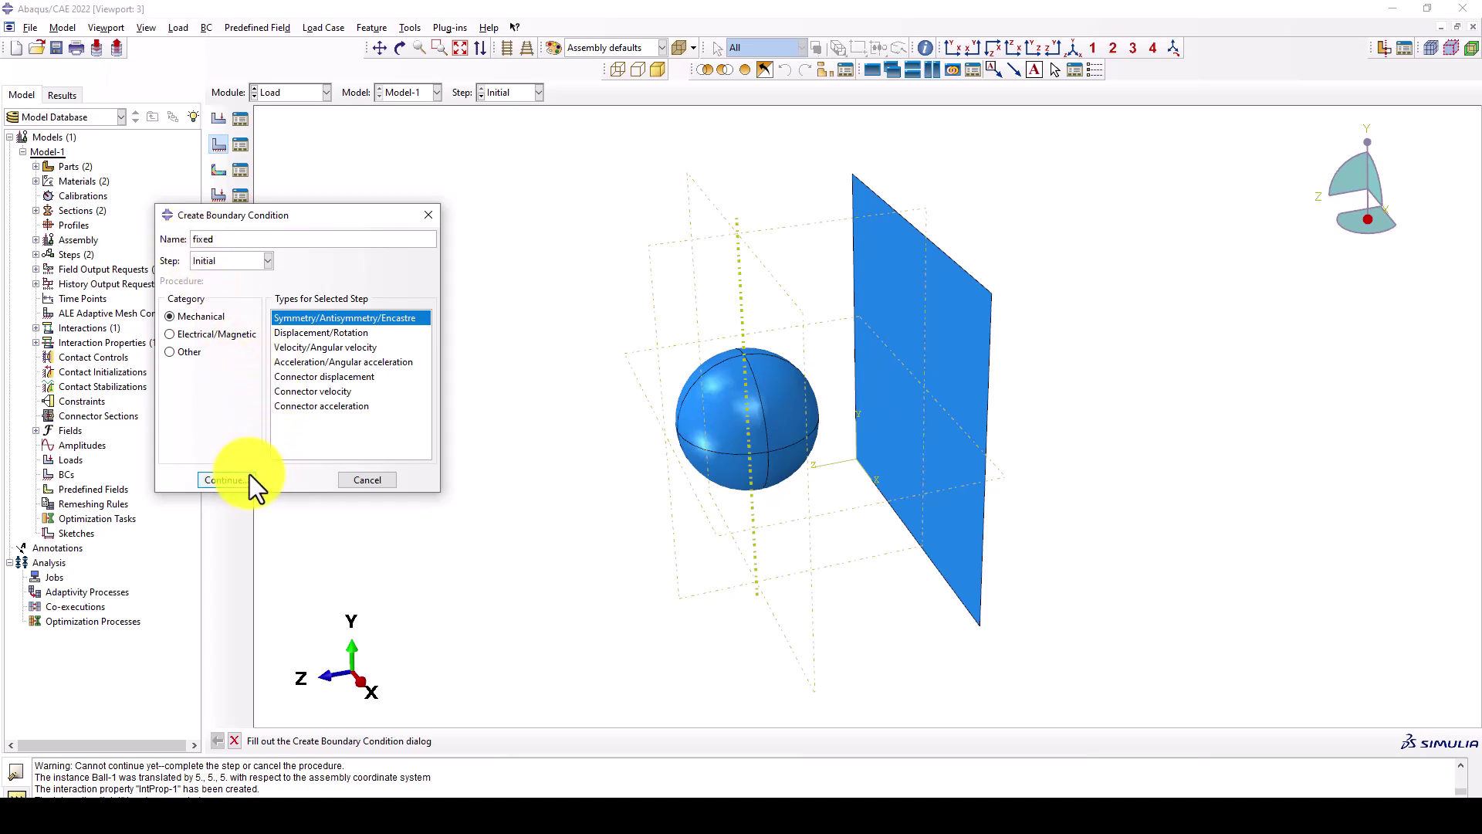
{"action": "left_click", "coordinate": [223, 480]}
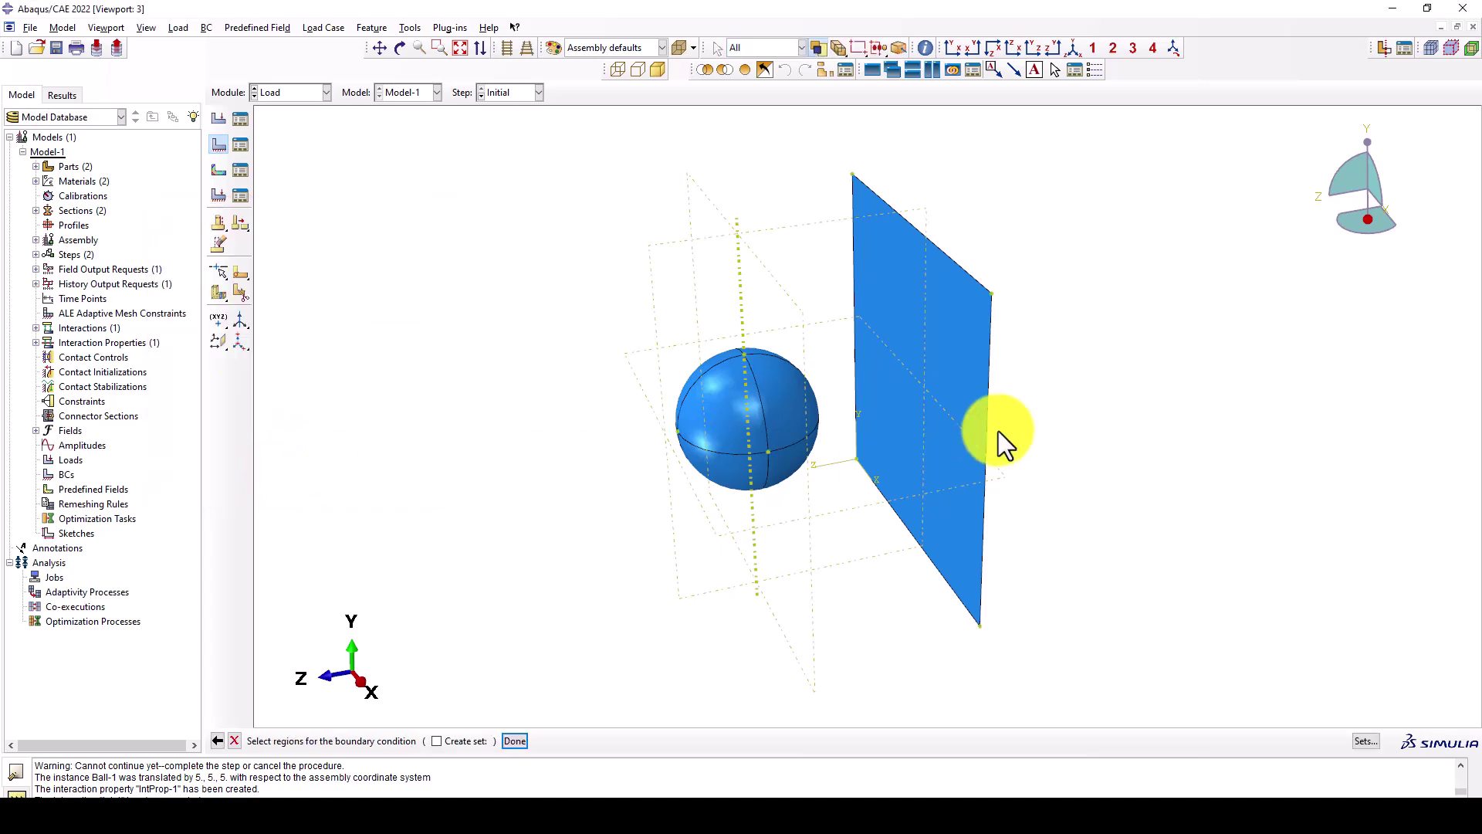
Select the plate's four edges and clamp them with ENCASTRE
{"action": "left_click", "coordinate": [936, 247]}
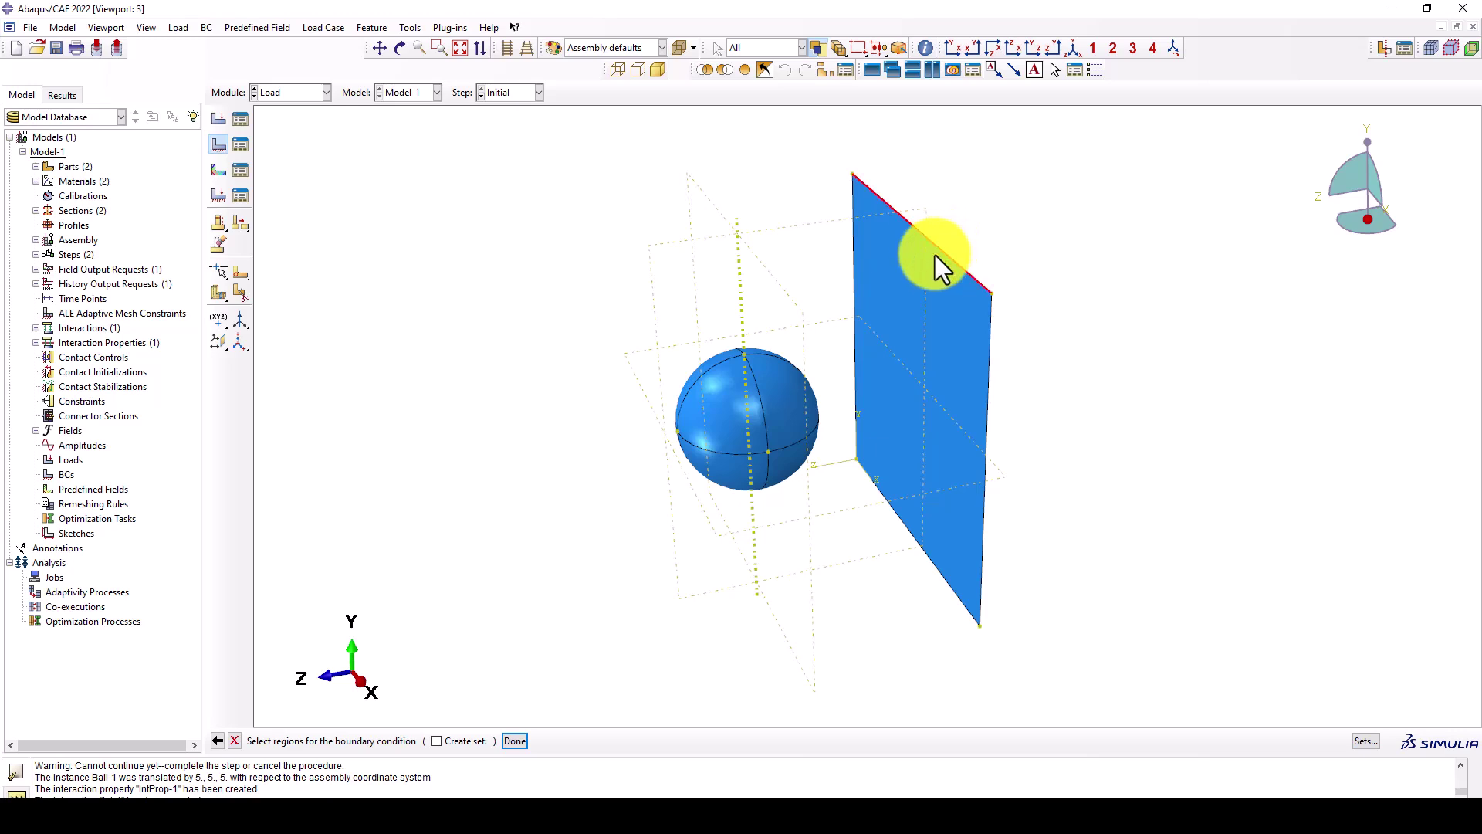
{"action": "left_click", "coordinate": [988, 360], "text": "shift"}
{"action": "left_click", "coordinate": [853, 241], "text": "shift"}
{"action": "left_click", "coordinate": [896, 514], "text": "shift"}
{"action": "middle_click", "coordinate": [799, 272]}
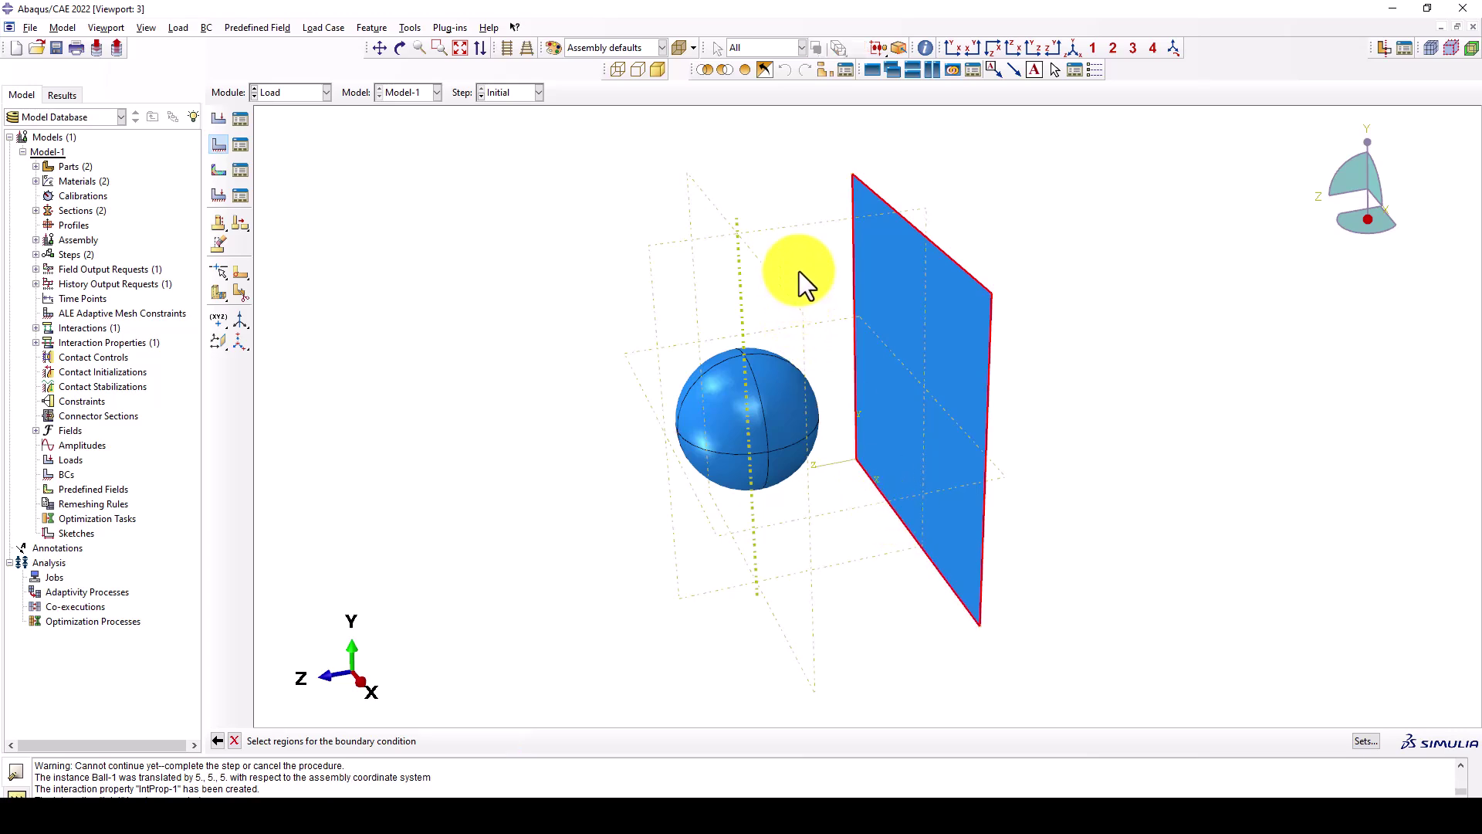
{"action": "left_click", "coordinate": [155, 500]}
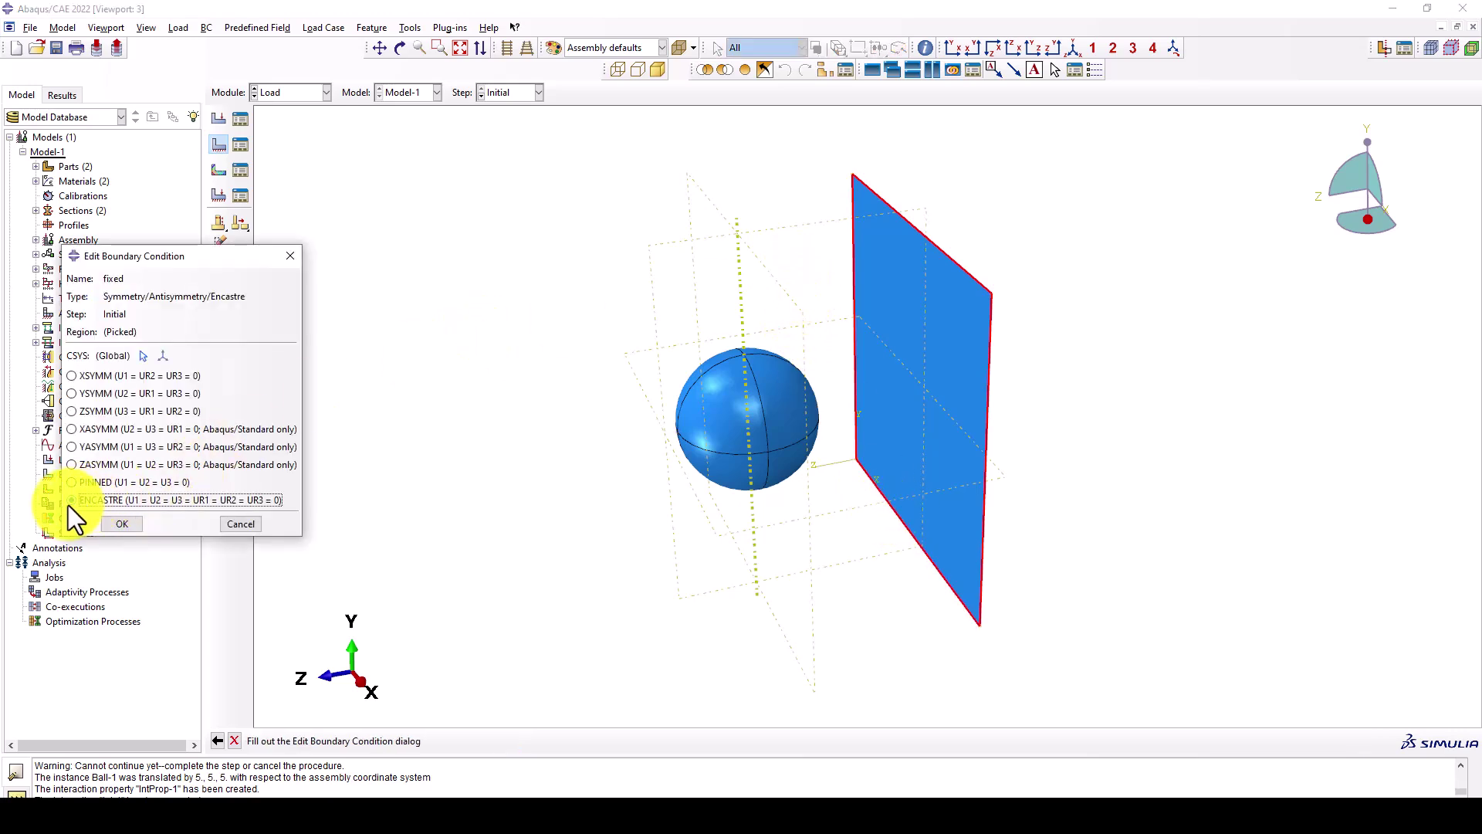
{"action": "left_click", "coordinate": [117, 524]}
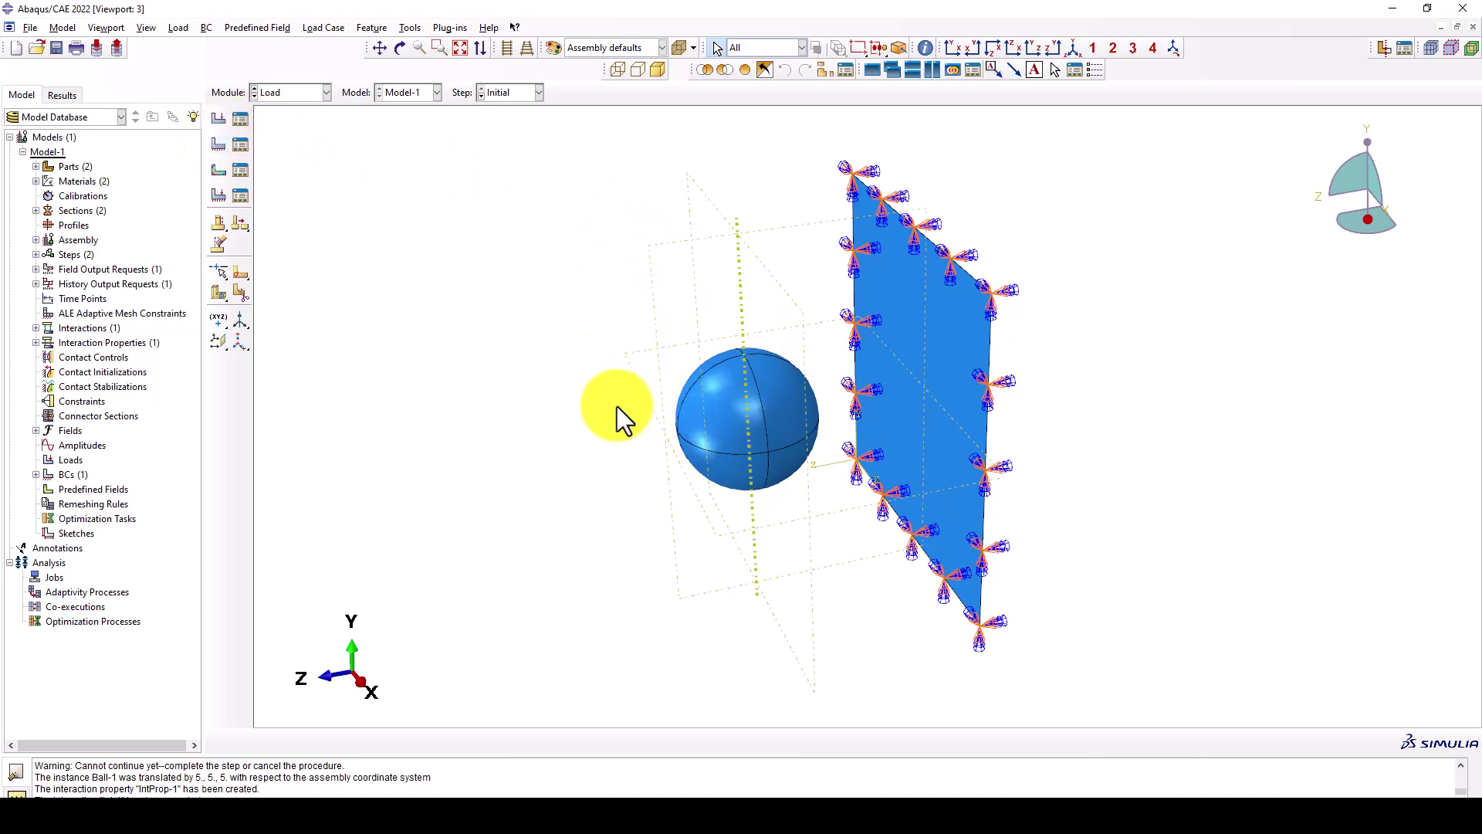
Create a velocity boundary condition named Velocity in the impact step on the ball
{"action": "left_click", "coordinate": [217, 146]}
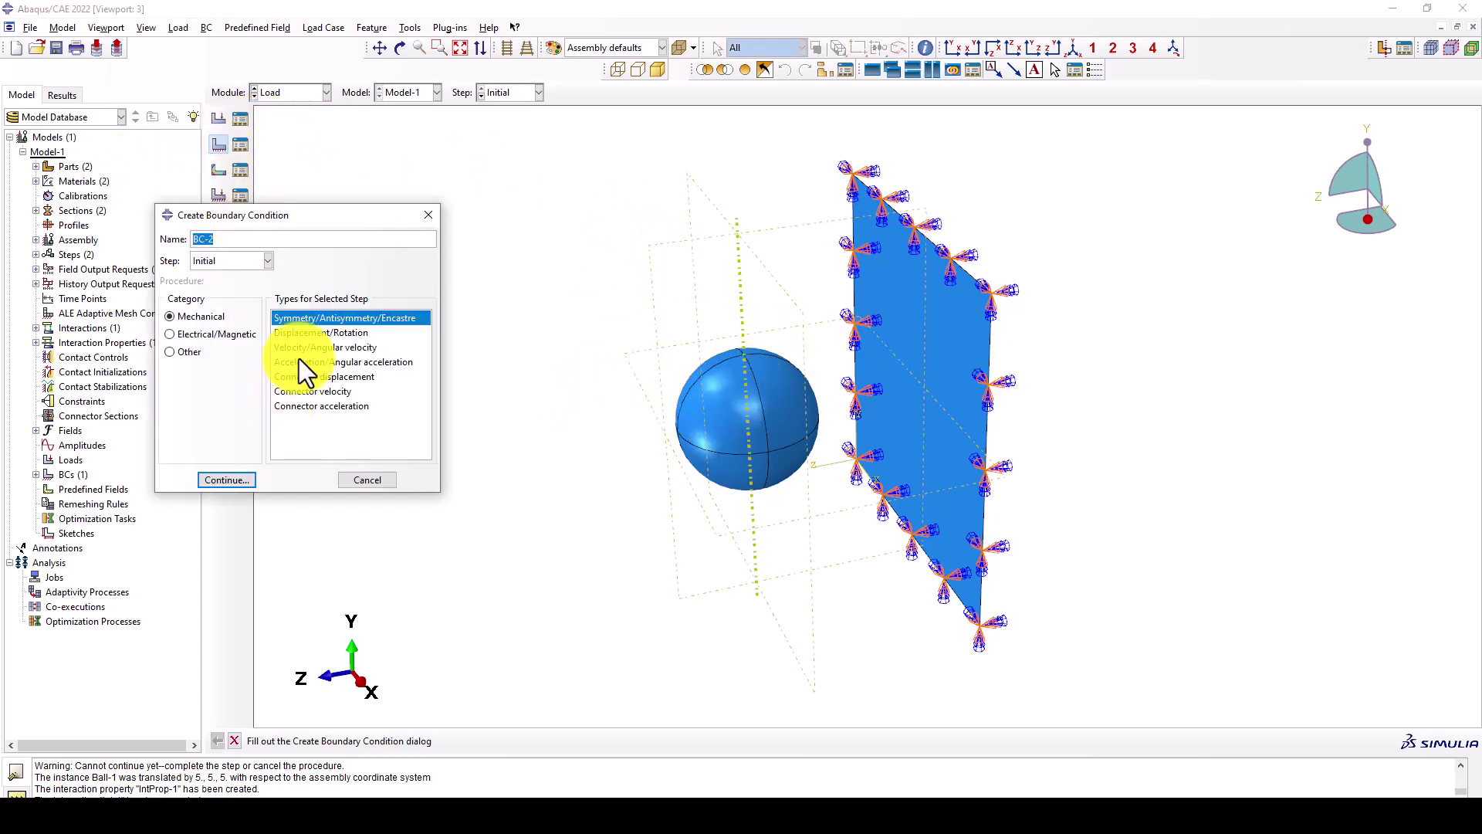
{"action": "left_click", "coordinate": [201, 261]}
{"action": "left_click", "coordinate": [202, 291]}
{"action": "left_click_drag", "start_coordinate": [166, 241], "coordinate": [152, 253]}
{"action": "type", "text": "V"}
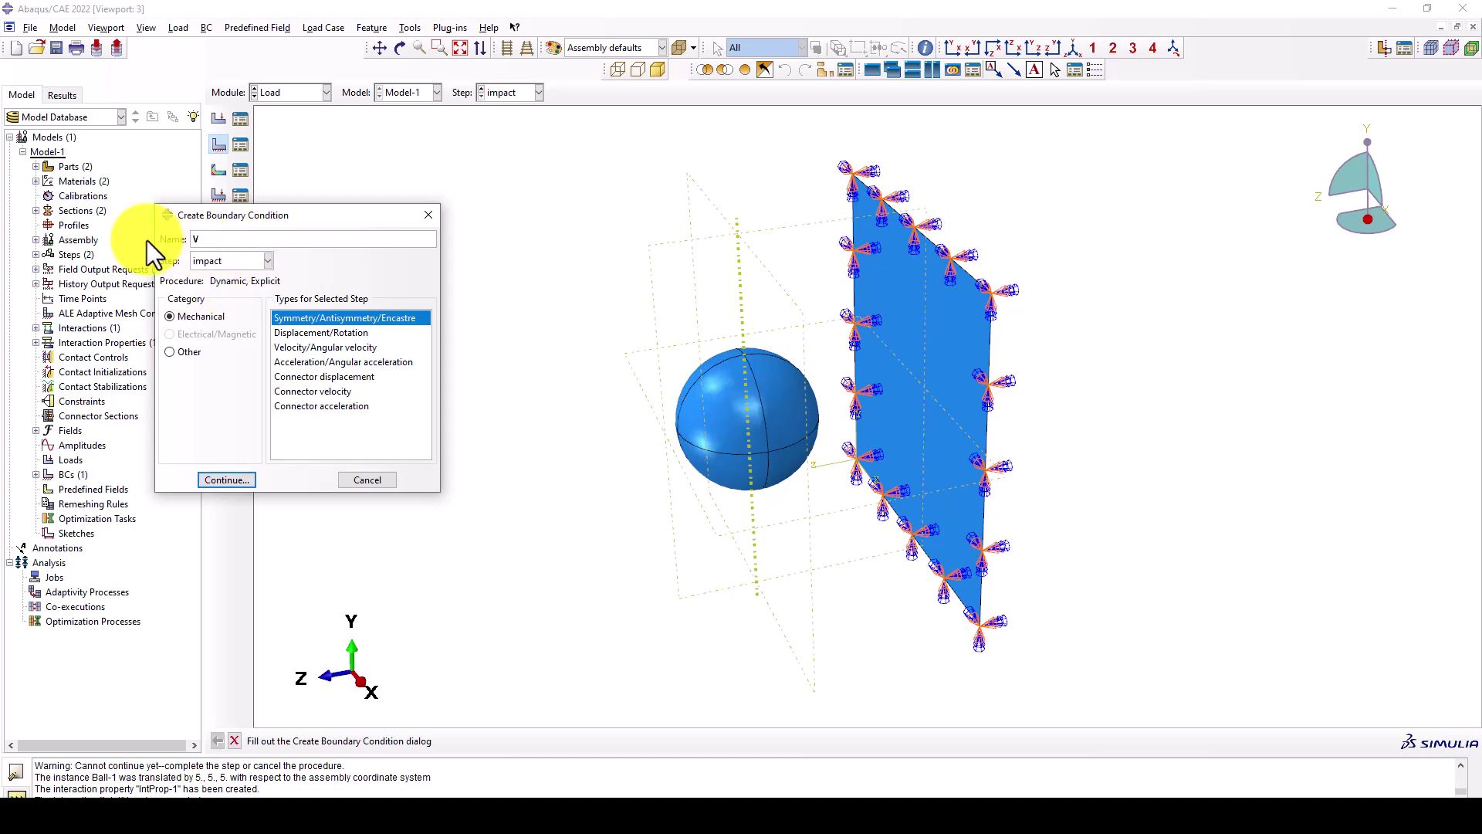
{"action": "type", "text": "elocity"}
{"action": "left_click", "coordinate": [321, 350]}
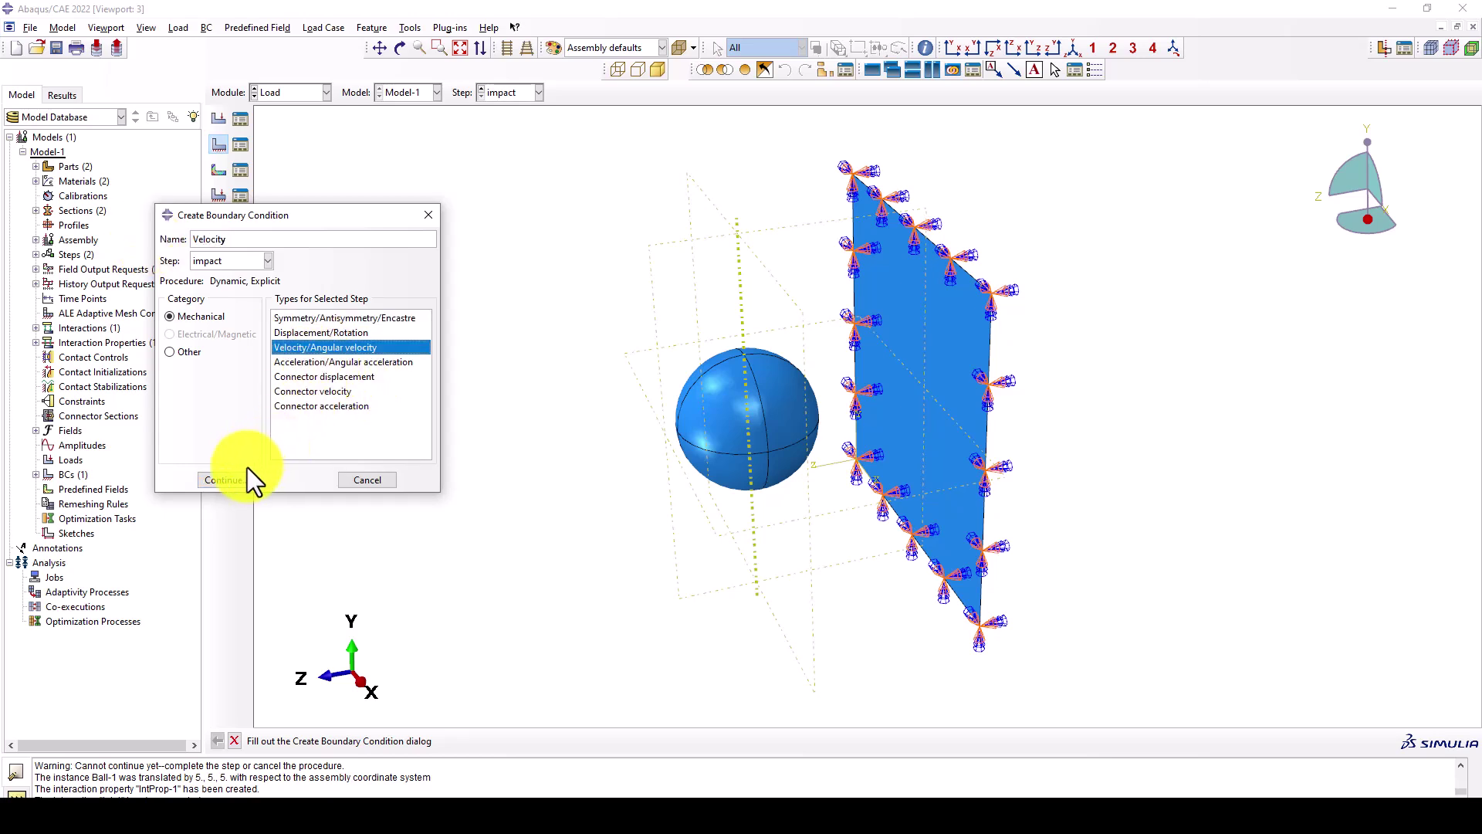
{"action": "left_click", "coordinate": [225, 480]}
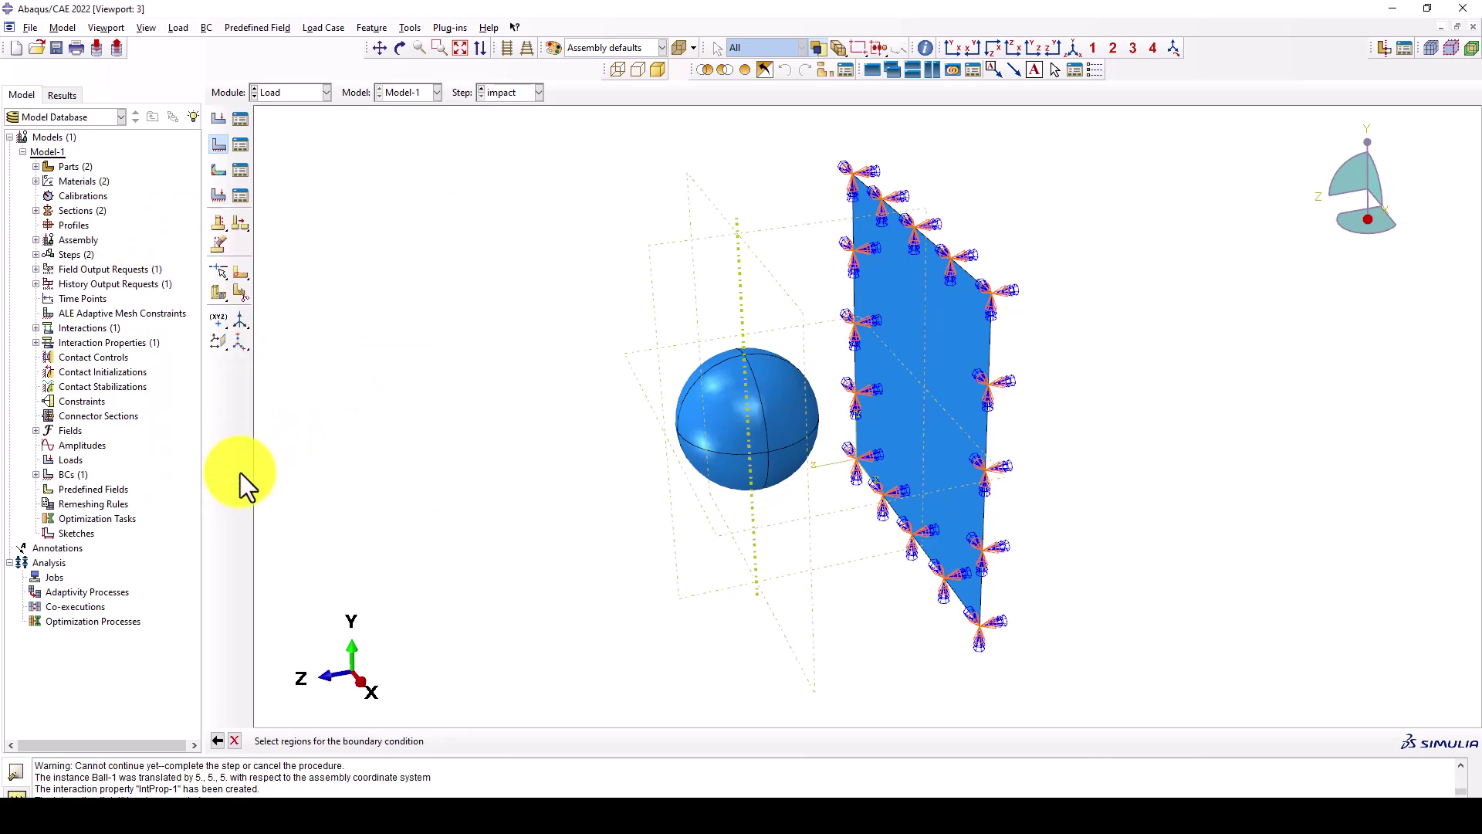
{"action": "left_click", "coordinate": [738, 438]}
{"action": "middle_click", "coordinate": [495, 340]}
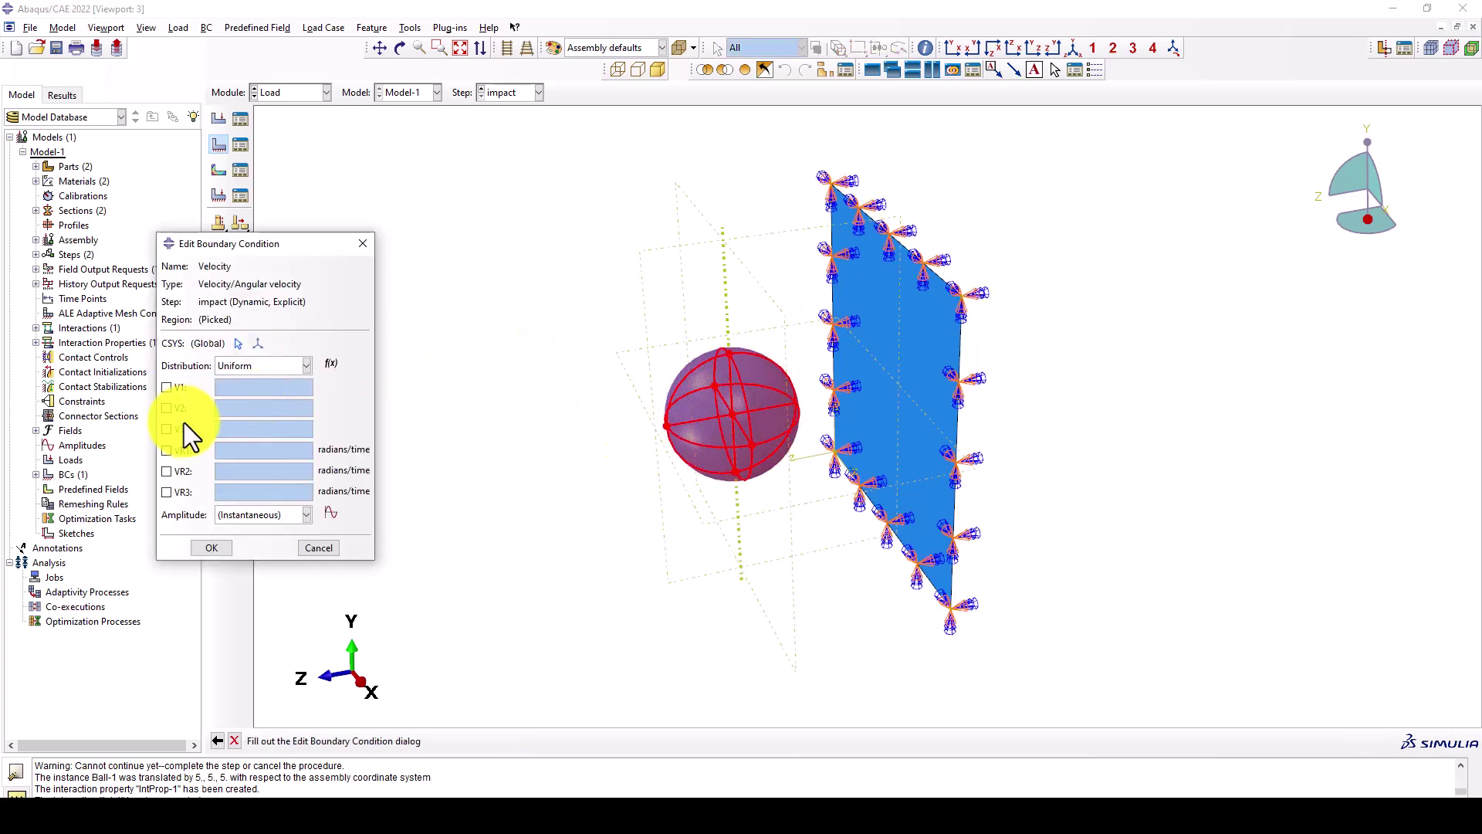
Prescribe the ball's velocity as V3 = -20 with all other components 0
{"action": "left_click", "coordinate": [1070, 49]}
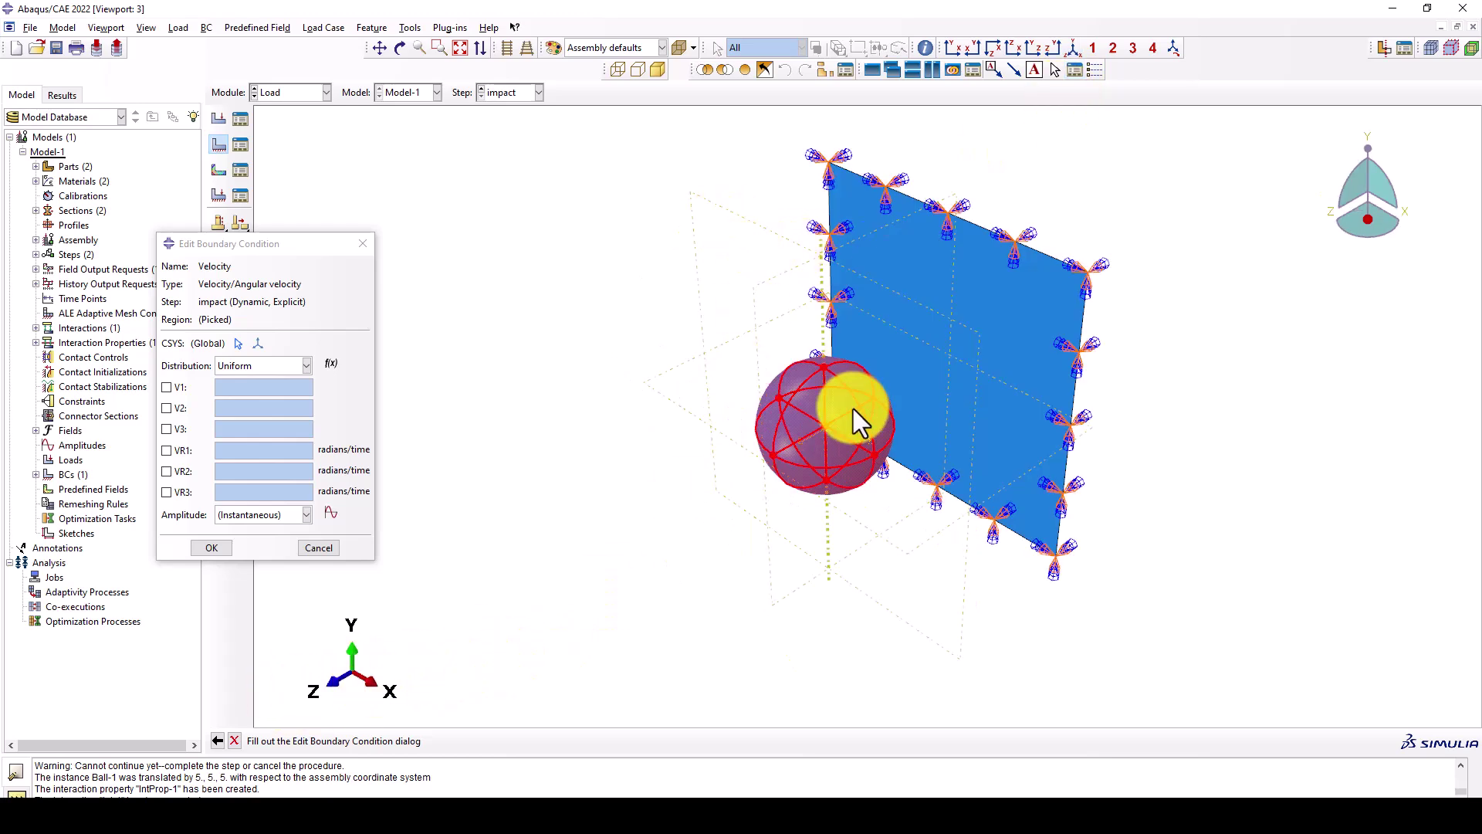
{"action": "left_click", "coordinate": [166, 407]}
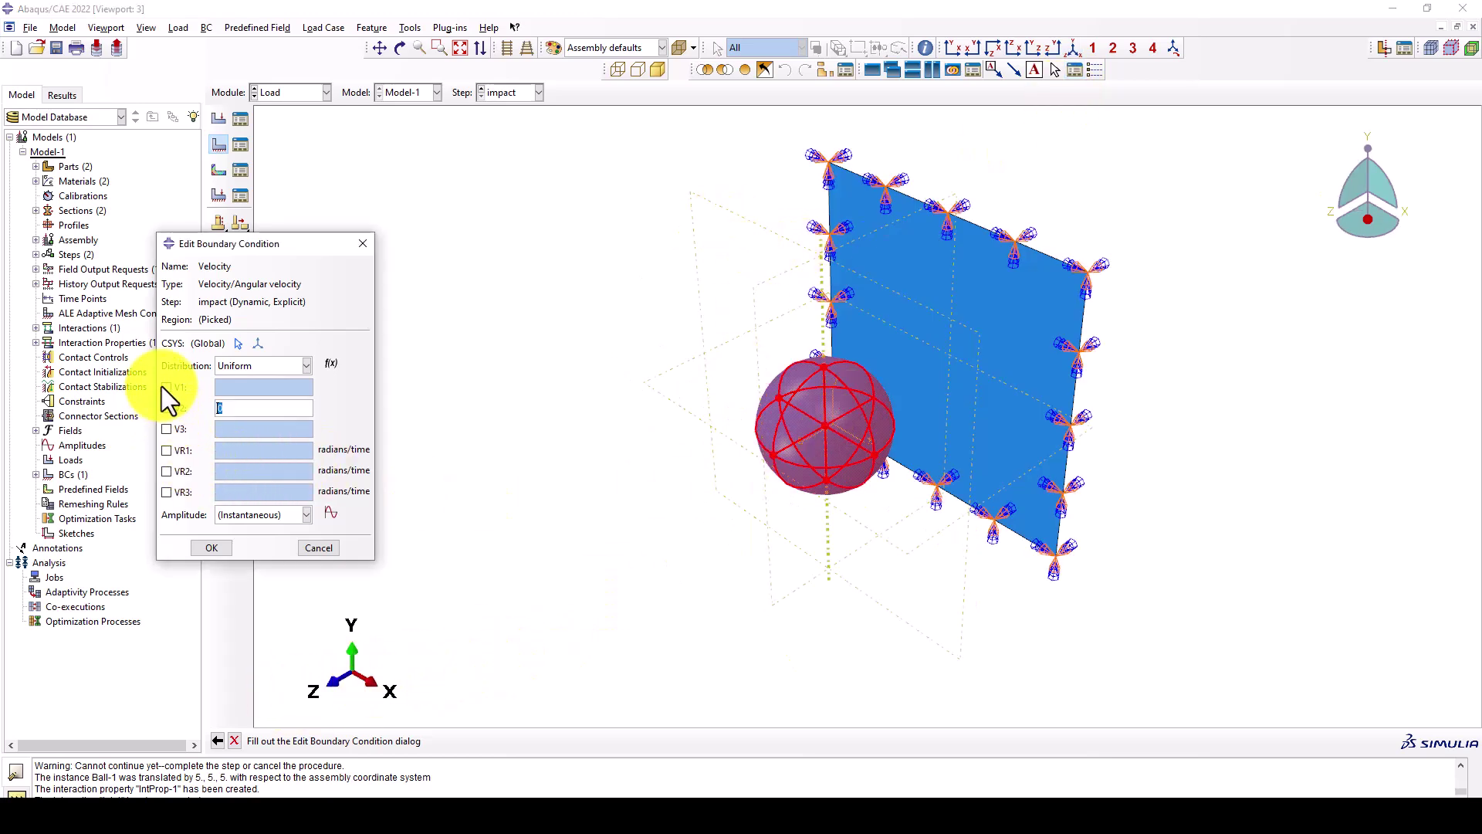
{"action": "left_click", "coordinate": [165, 387]}
{"action": "left_click", "coordinate": [166, 450]}
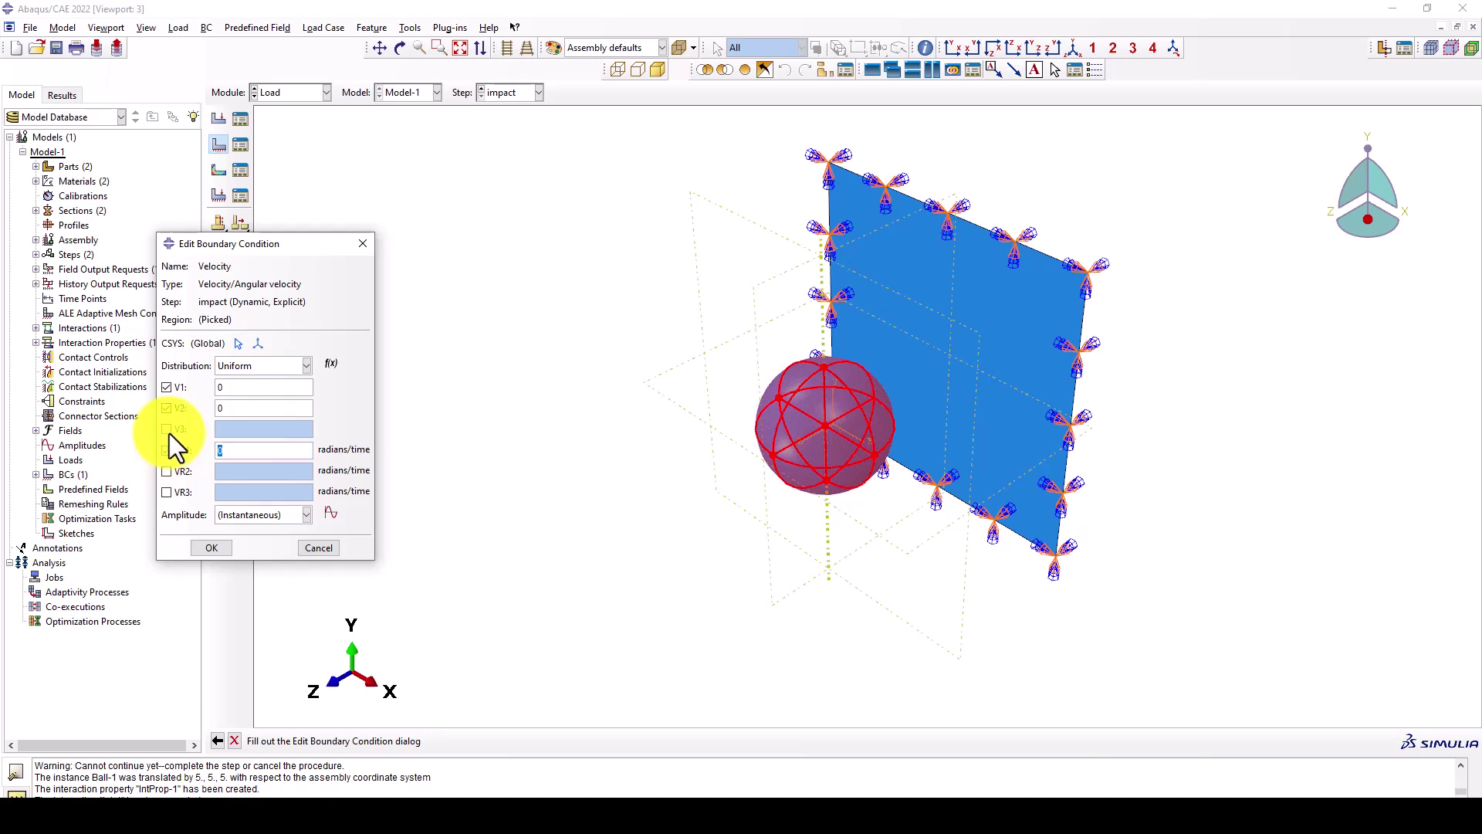
{"action": "left_click", "coordinate": [166, 471]}
{"action": "left_click", "coordinate": [166, 492]}
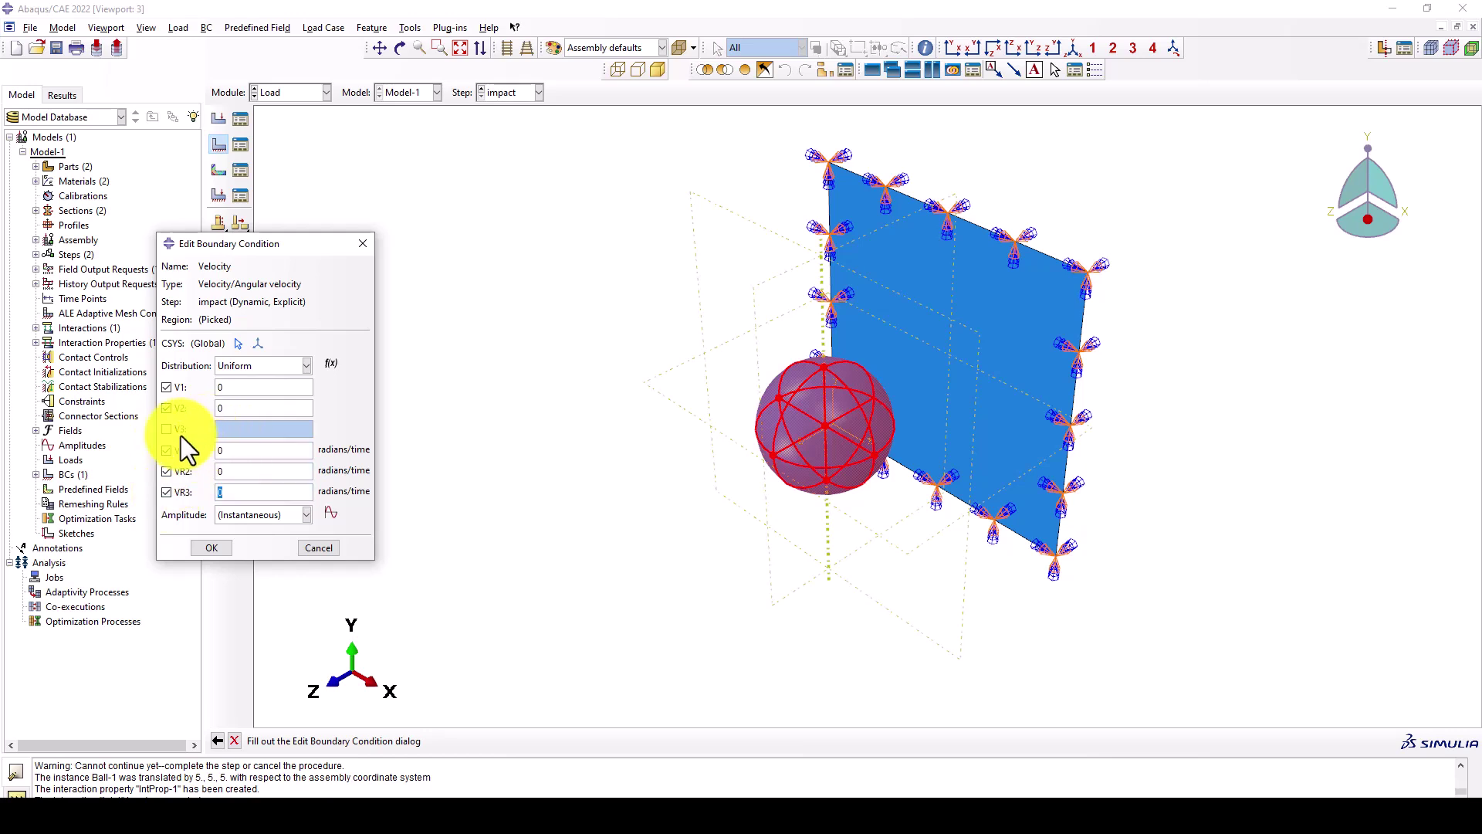
{"action": "left_click", "coordinate": [166, 429]}
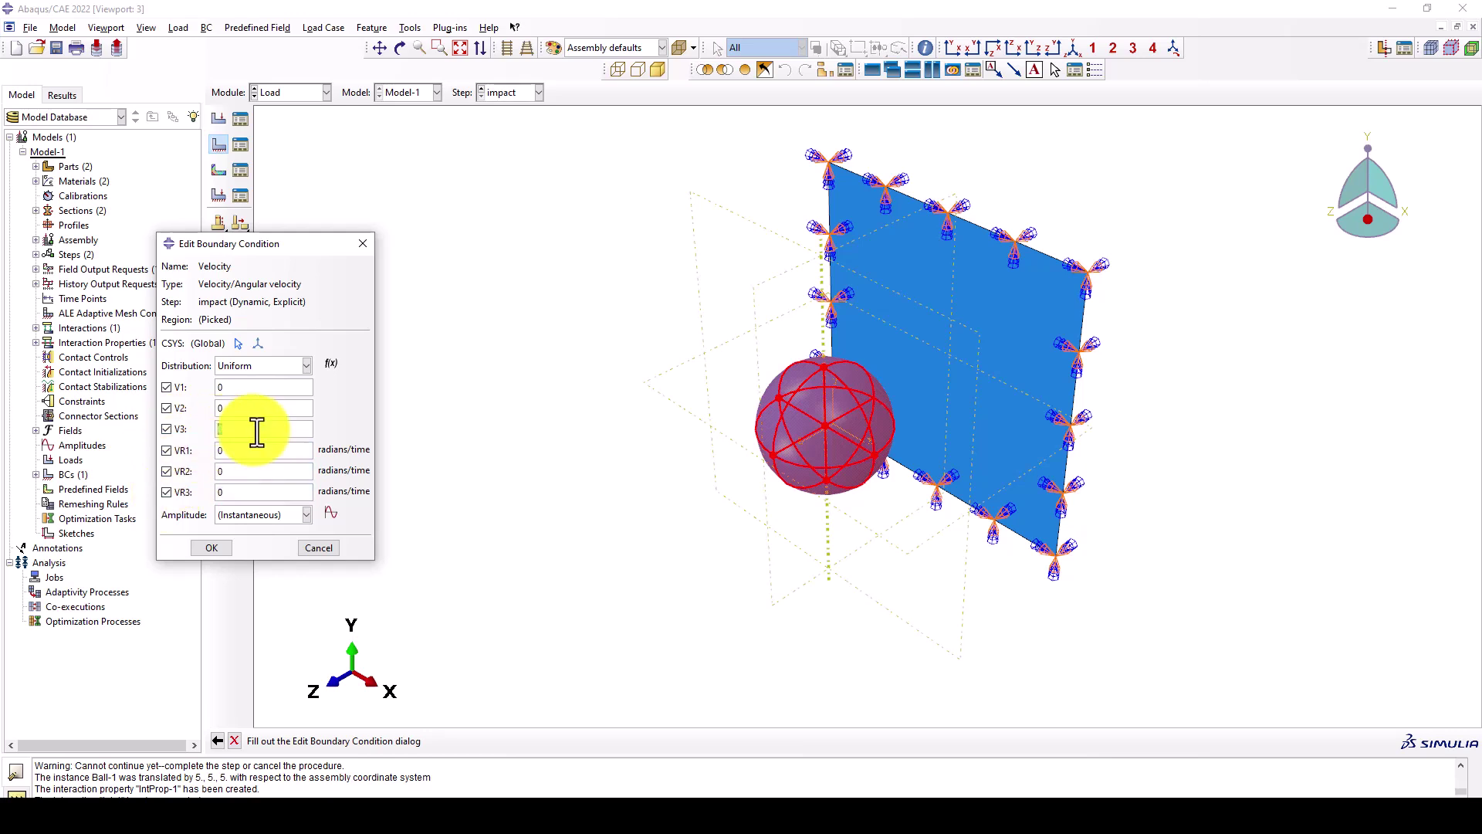
{"action": "type", "text": "-20"}
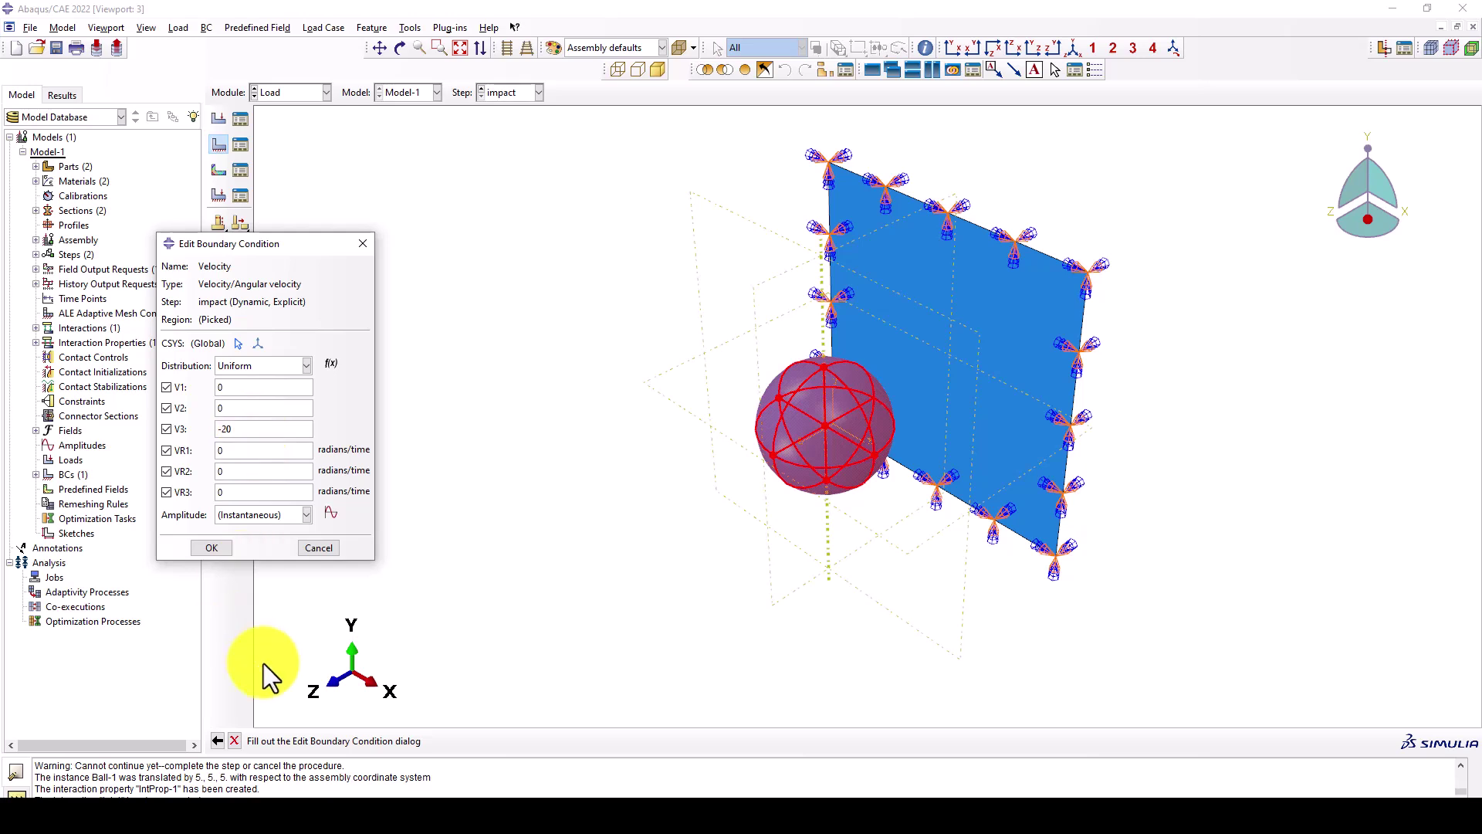
{"action": "left_click", "coordinate": [207, 545]}
{"action": "left_click_drag", "start_coordinate": [950, 436], "coordinate": [904, 340], "text": "ctrl+alt"}
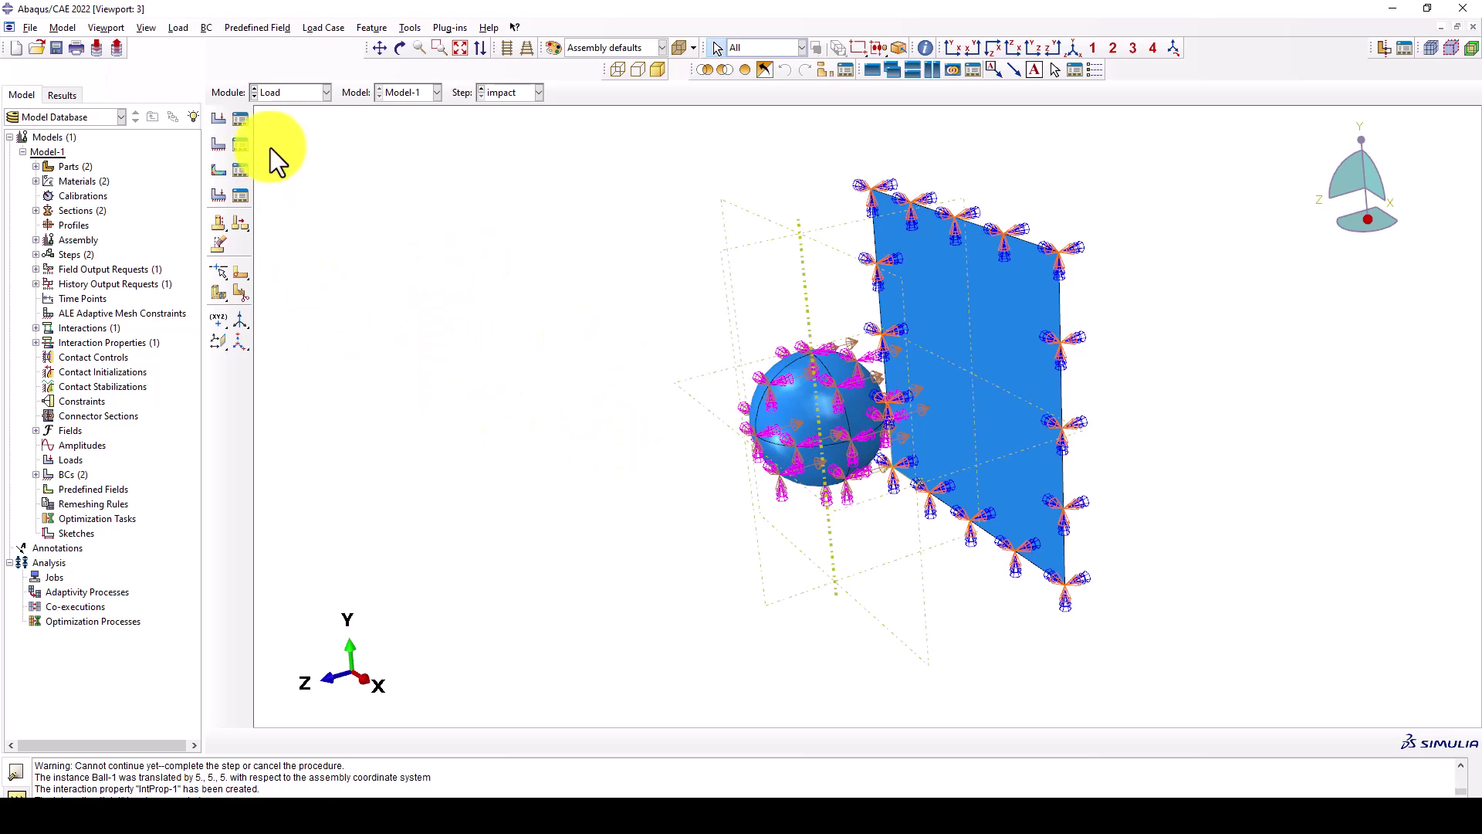
In the Mesh module, give the Plate part global seeds of size 0.05
{"action": "left_click", "coordinate": [273, 93]}
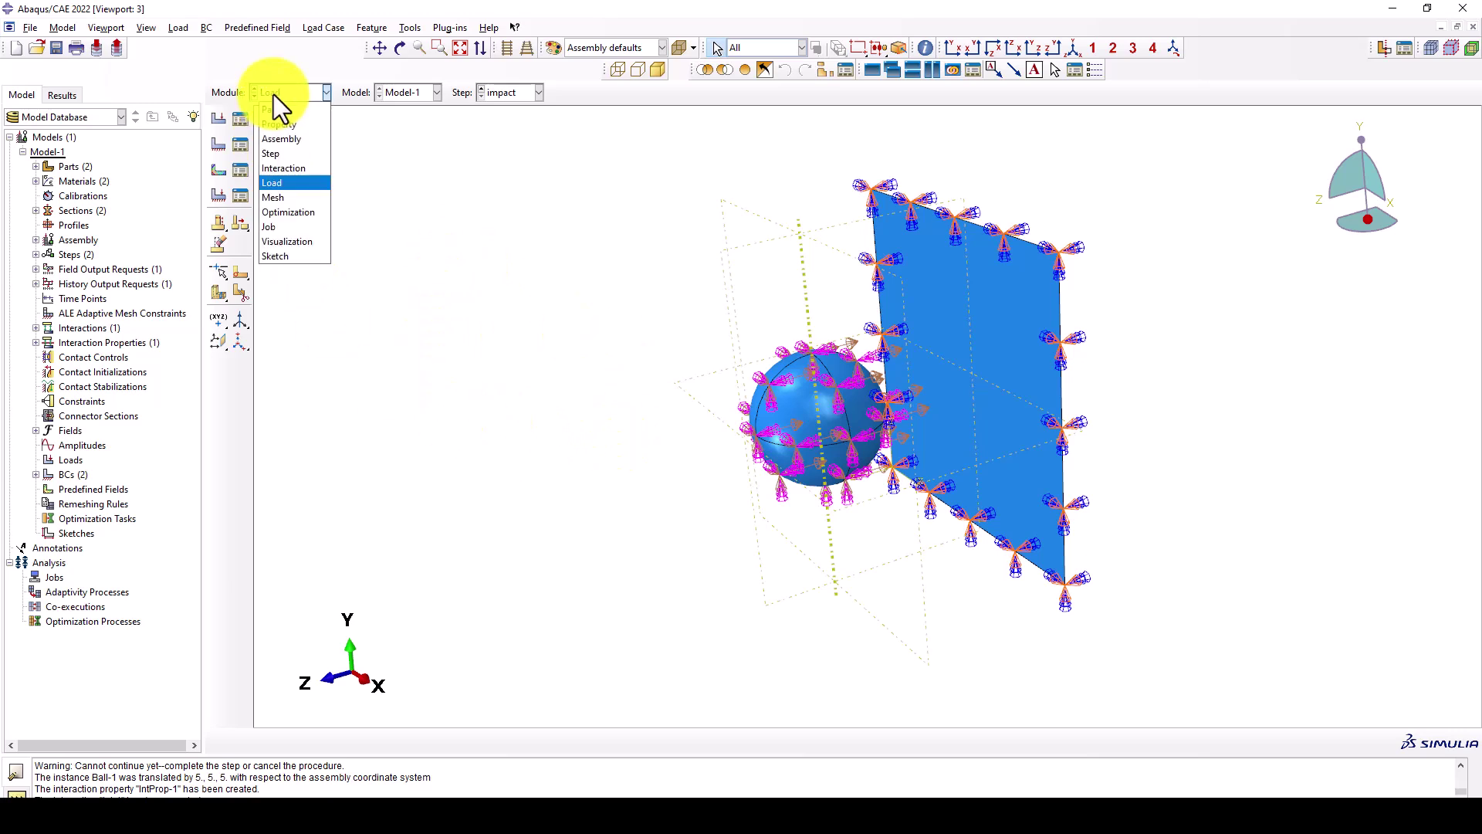
{"action": "left_click", "coordinate": [277, 198]}
{"action": "left_click_drag", "start_coordinate": [396, 344], "coordinate": [783, 360], "text": "ctrl+alt"}
{"action": "left_click", "coordinate": [560, 93]}
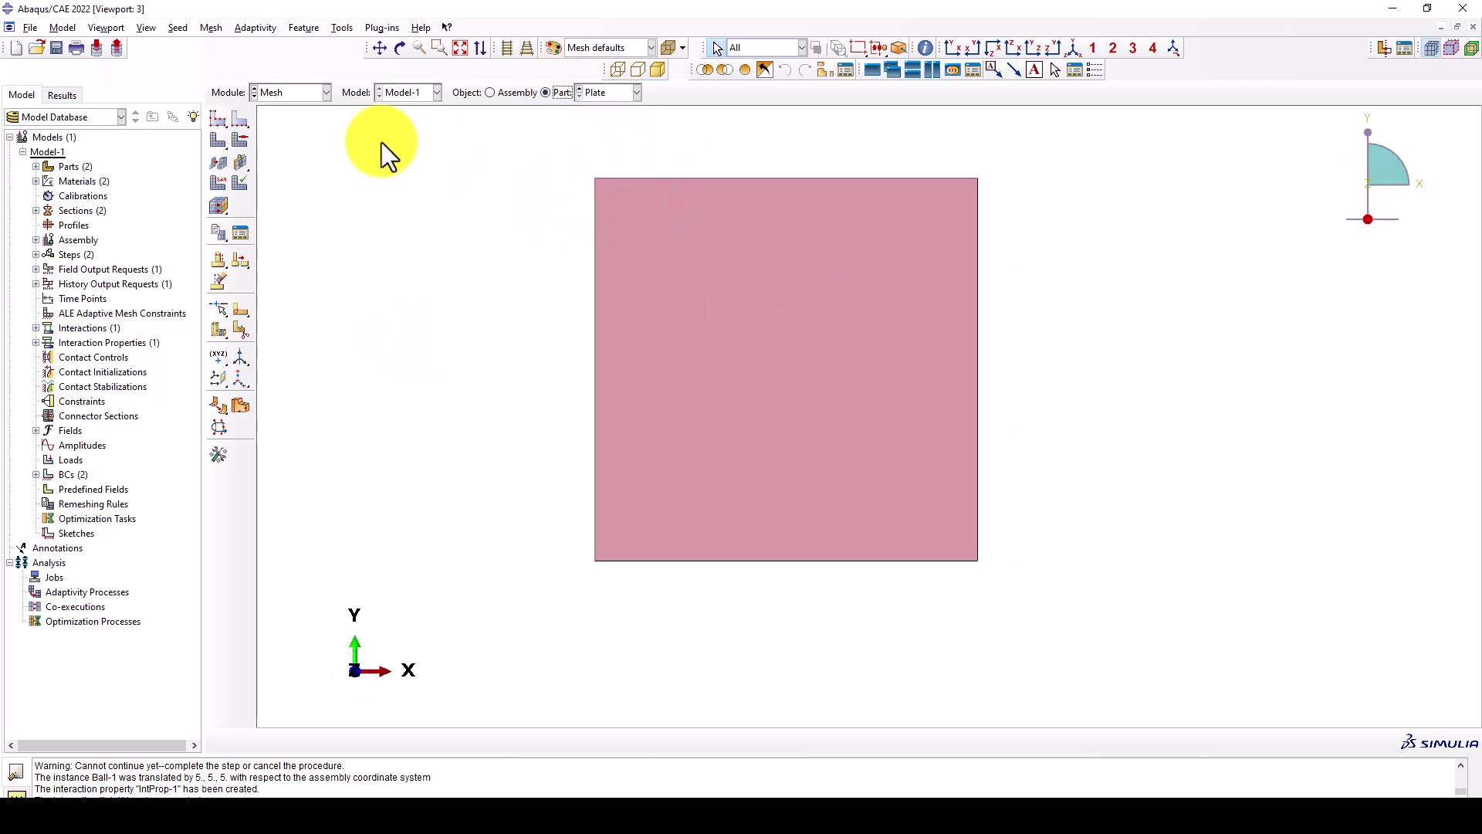
{"action": "left_click", "coordinate": [218, 118]}
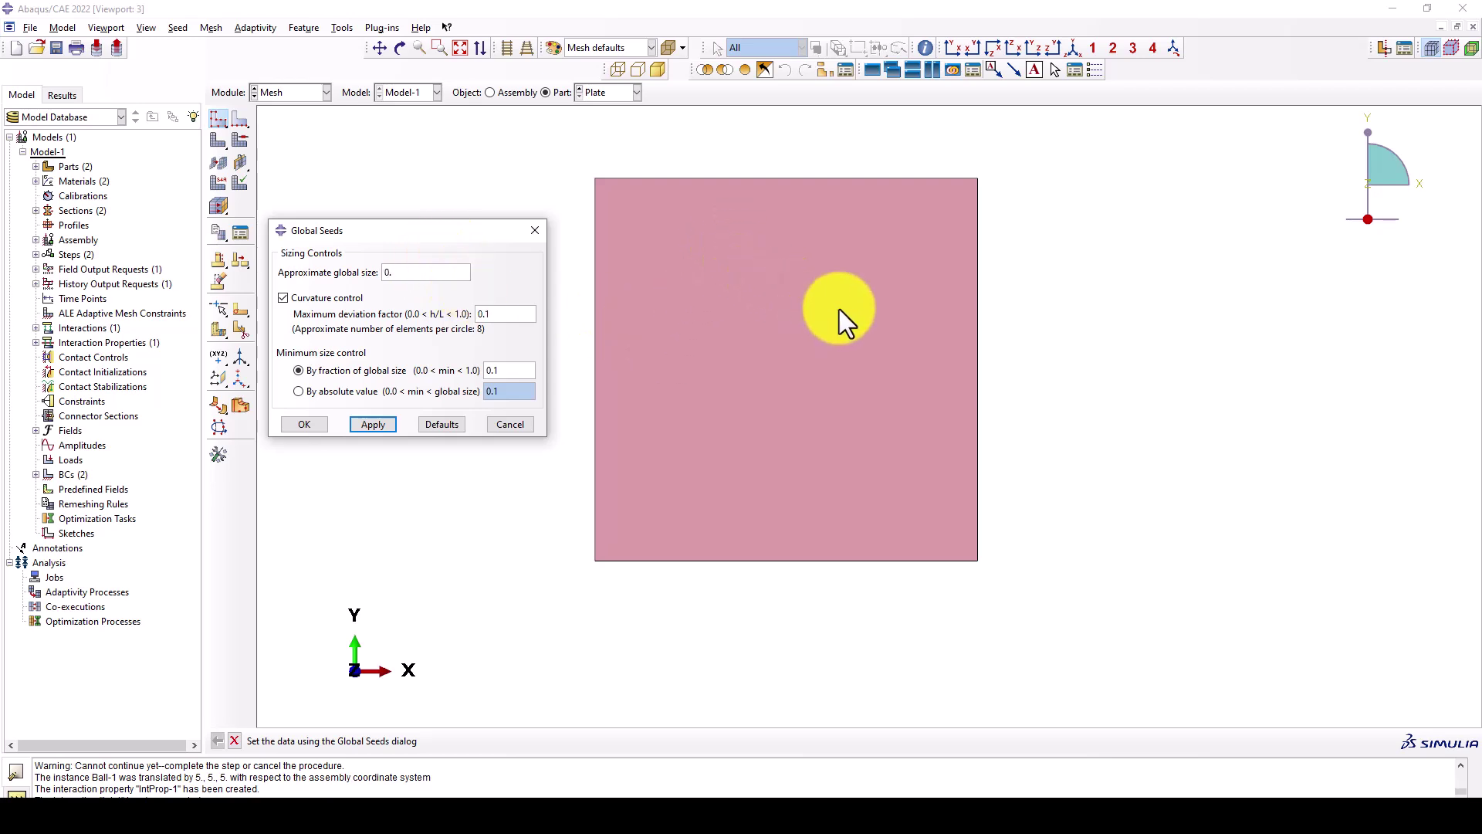
{"action": "type", "text": "0."}
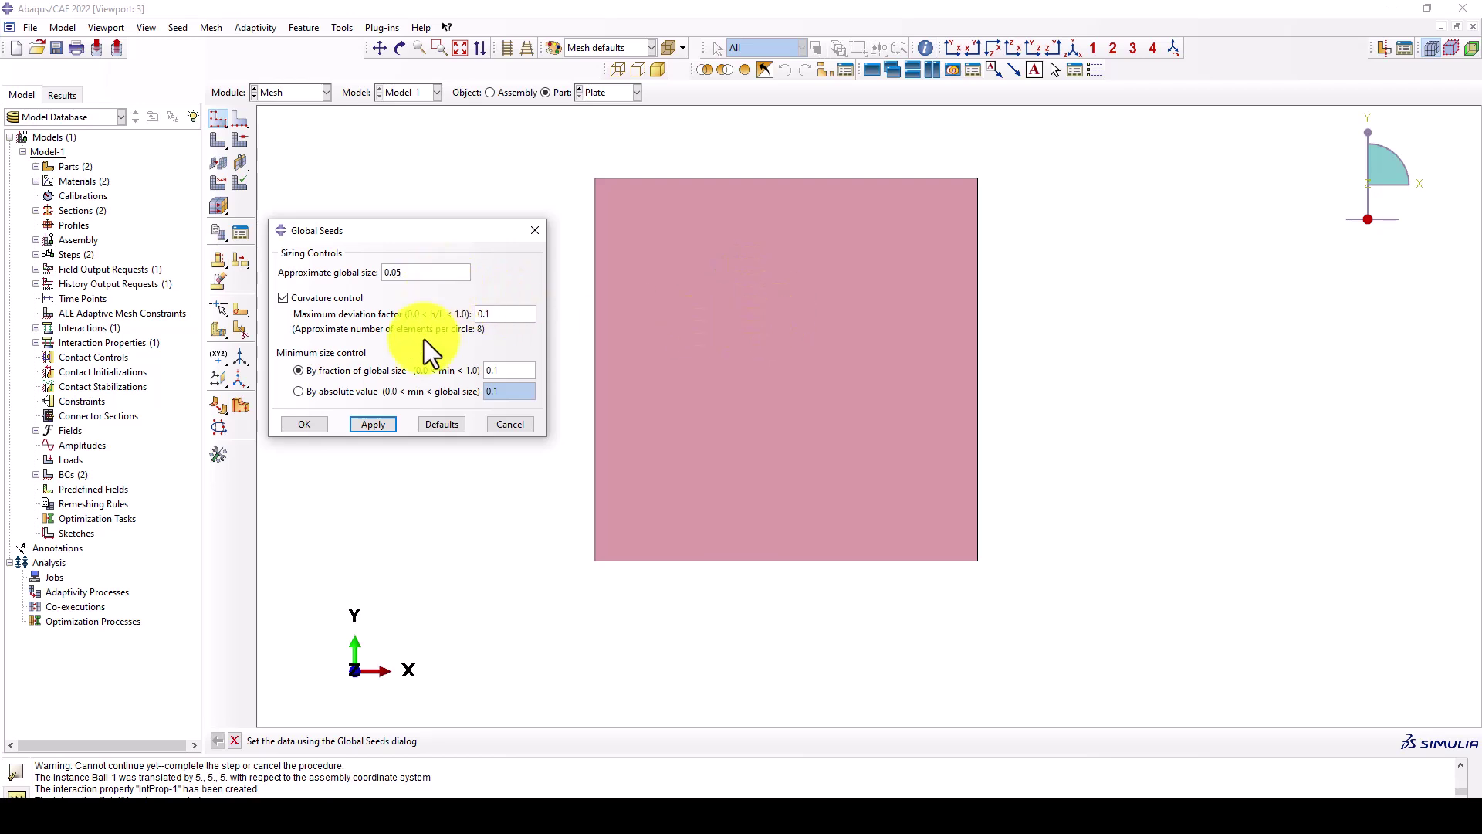
{"action": "left_click", "coordinate": [373, 424]}
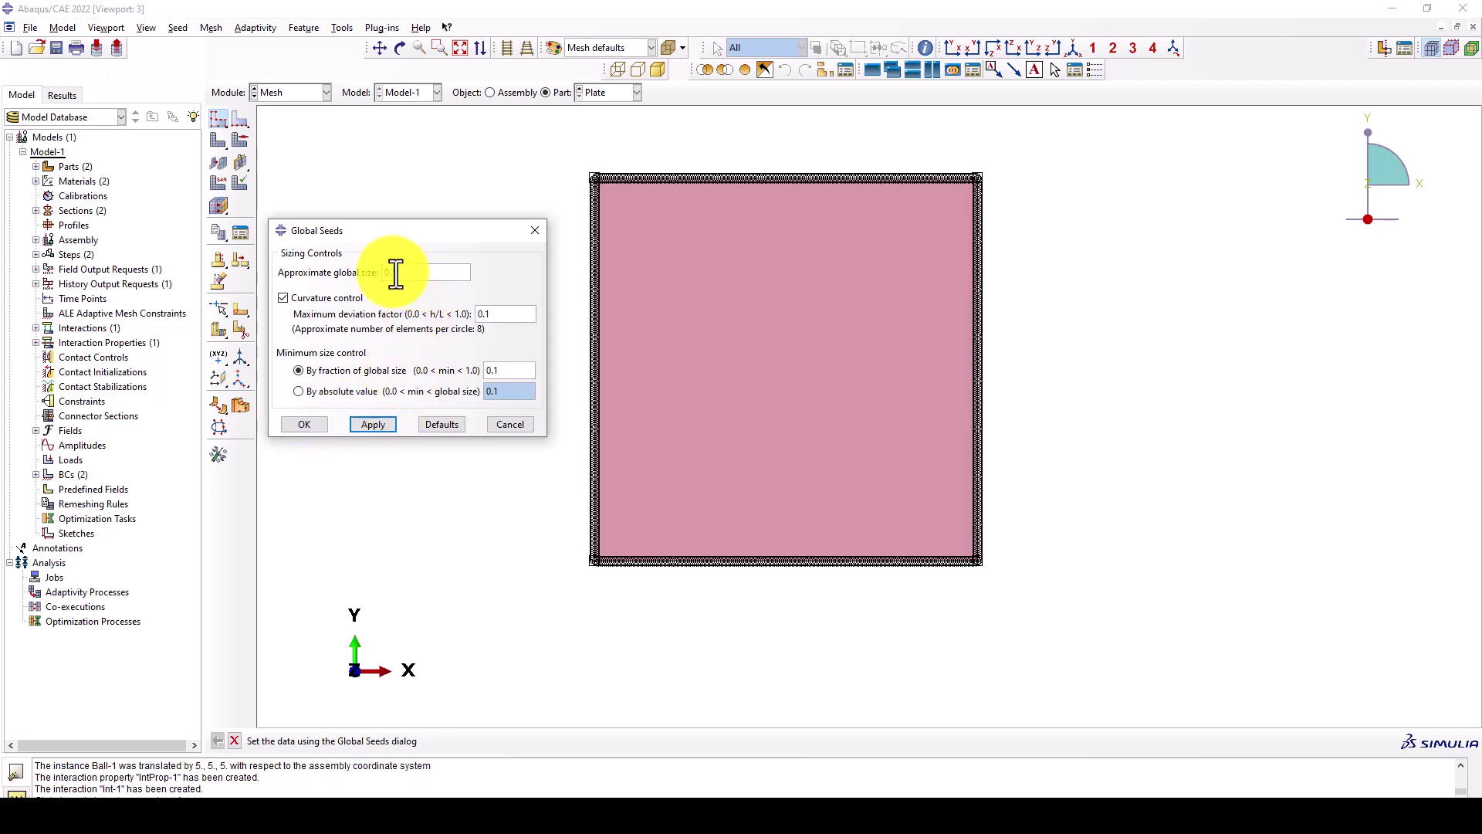
{"action": "left_click", "coordinate": [374, 424]}
{"action": "left_click", "coordinate": [306, 424]}
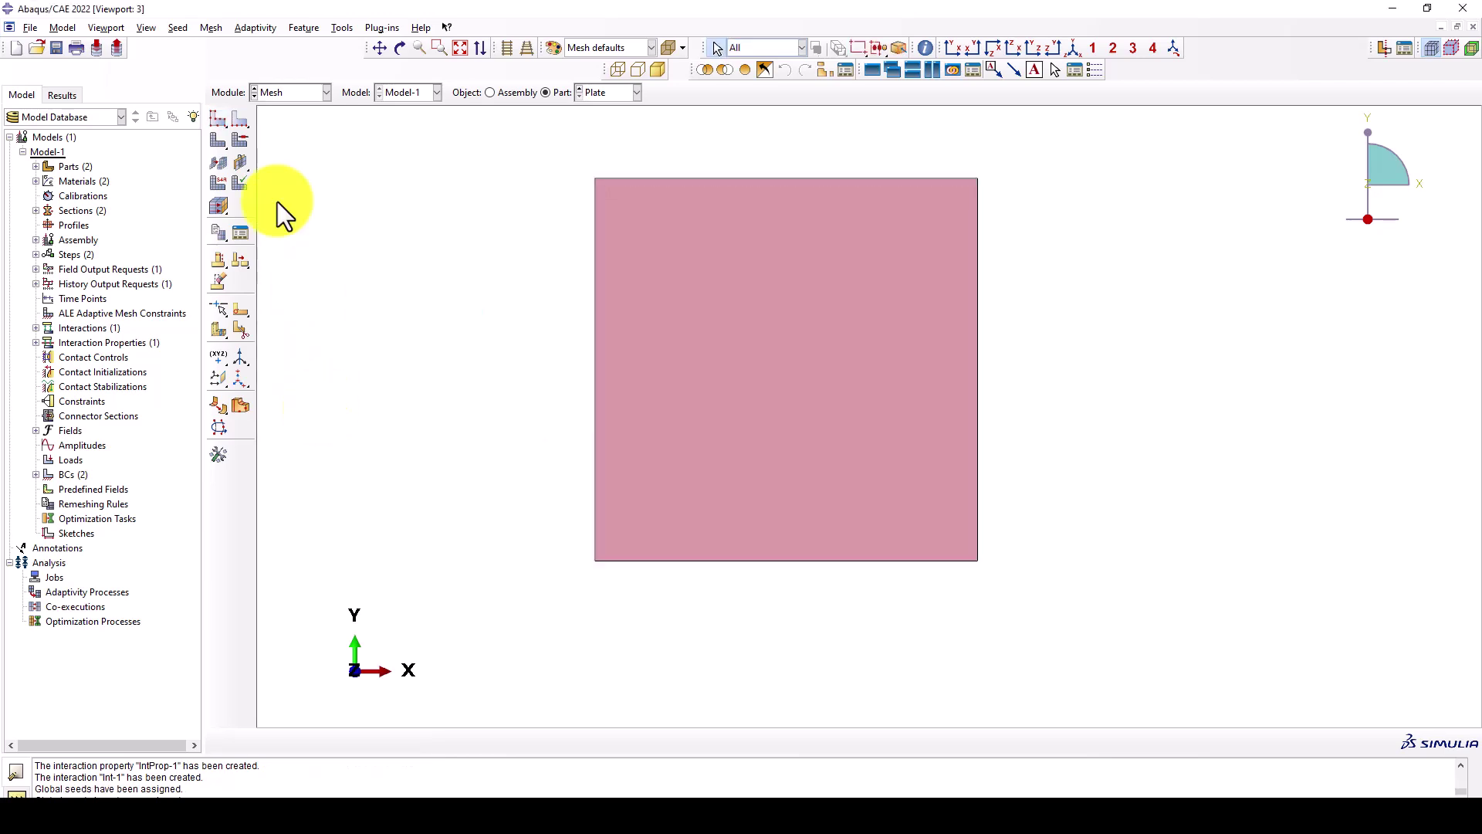
Generate the mesh on the Plate part
{"action": "left_click", "coordinate": [216, 123]}
{"action": "left_click", "coordinate": [229, 150]}
{"action": "left_click", "coordinate": [348, 741]}
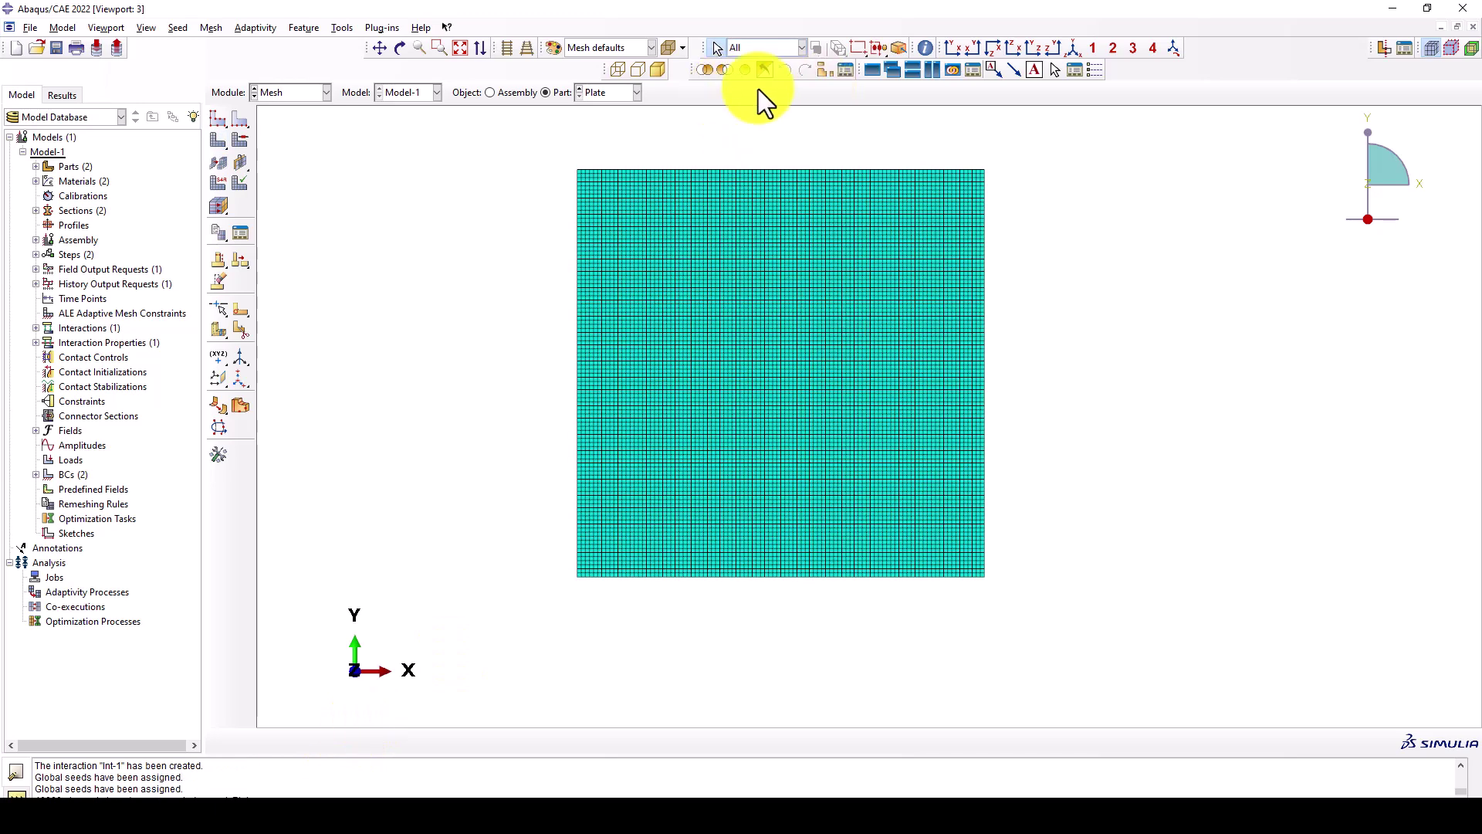
Seed the Ball part with global seeds, enabling curvature control
{"action": "left_click", "coordinate": [602, 109]}
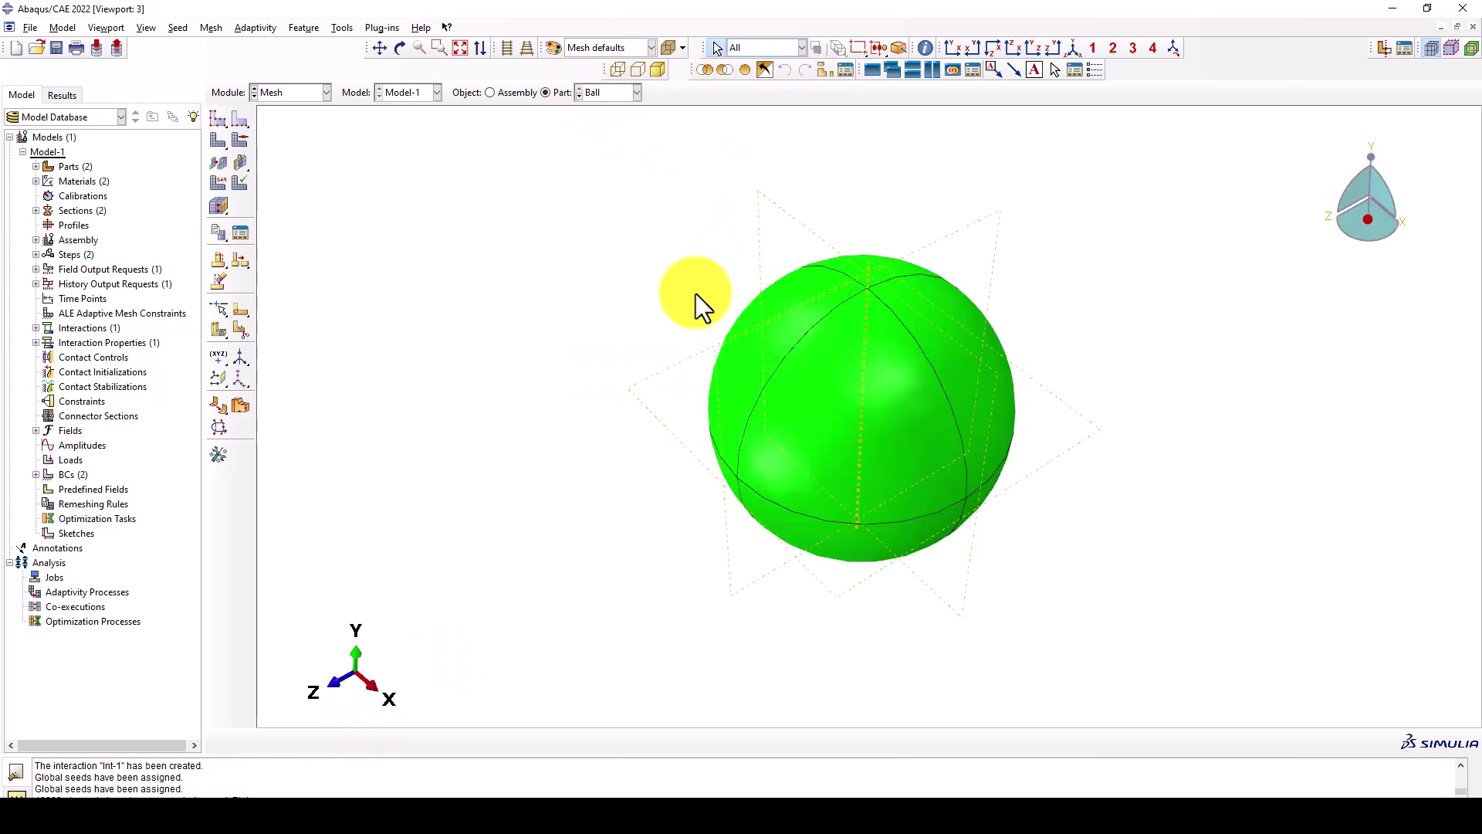
{"action": "left_click", "coordinate": [220, 124]}
{"action": "left_click", "coordinate": [283, 298]}
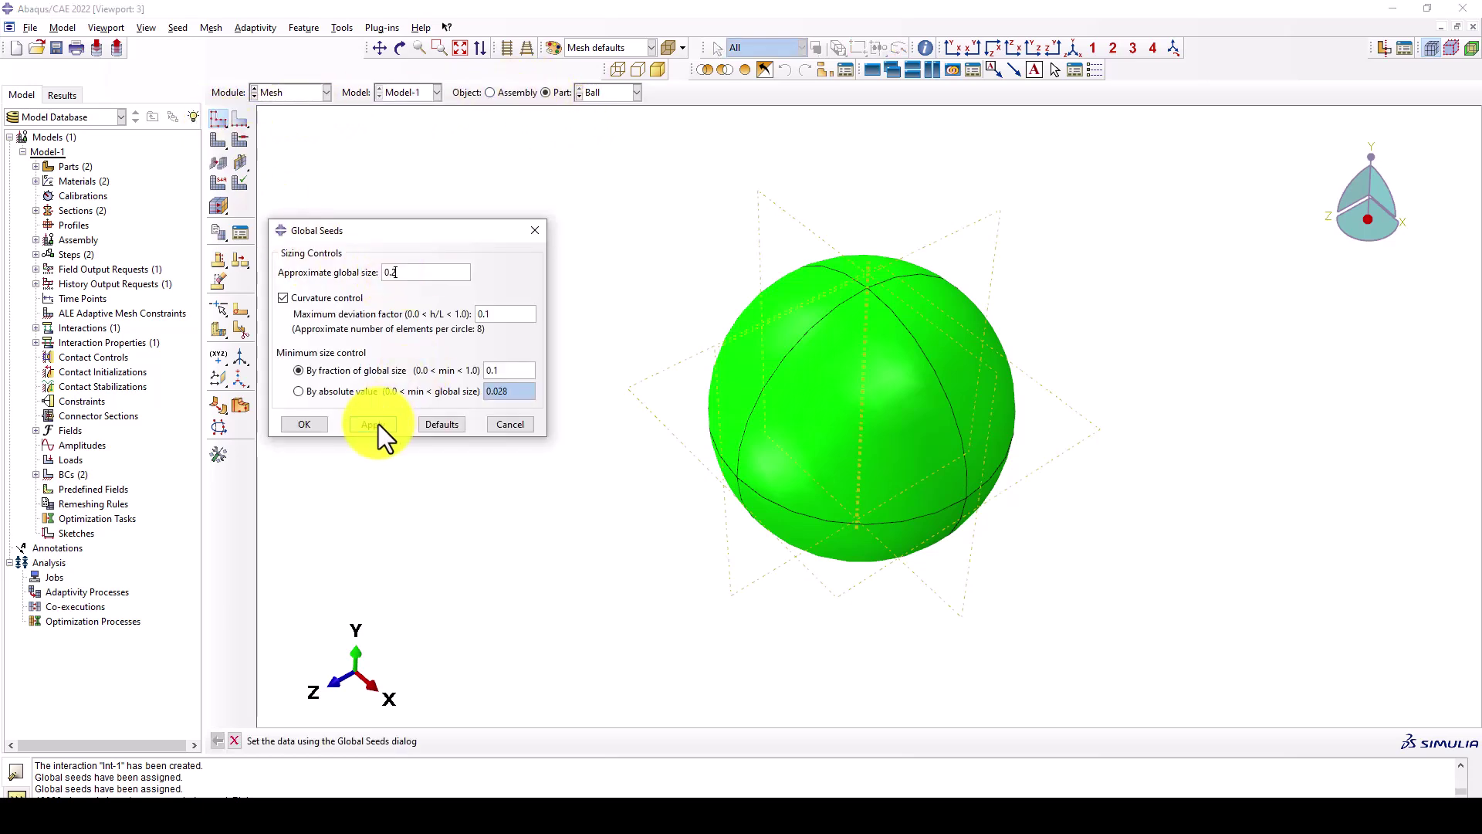
{"action": "left_click", "coordinate": [304, 424]}
Mesh the Ball part and display the assembly with both meshed parts
{"action": "left_click", "coordinate": [220, 142]}
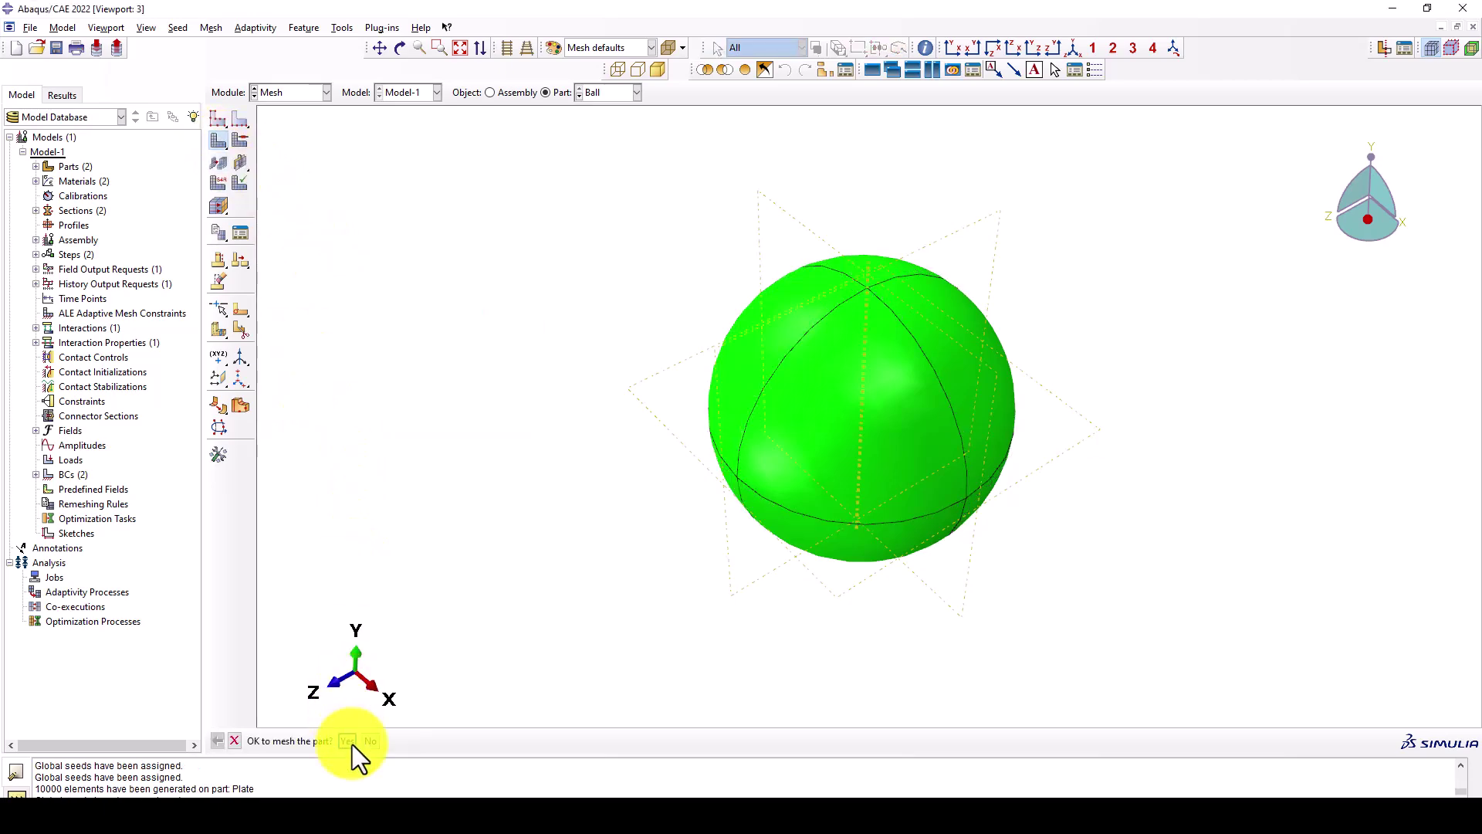
{"action": "left_click", "coordinate": [352, 743]}
{"action": "left_click_drag", "start_coordinate": [753, 479], "coordinate": [540, 262], "text": "ctrl+alt"}
{"action": "left_click", "coordinate": [506, 92]}
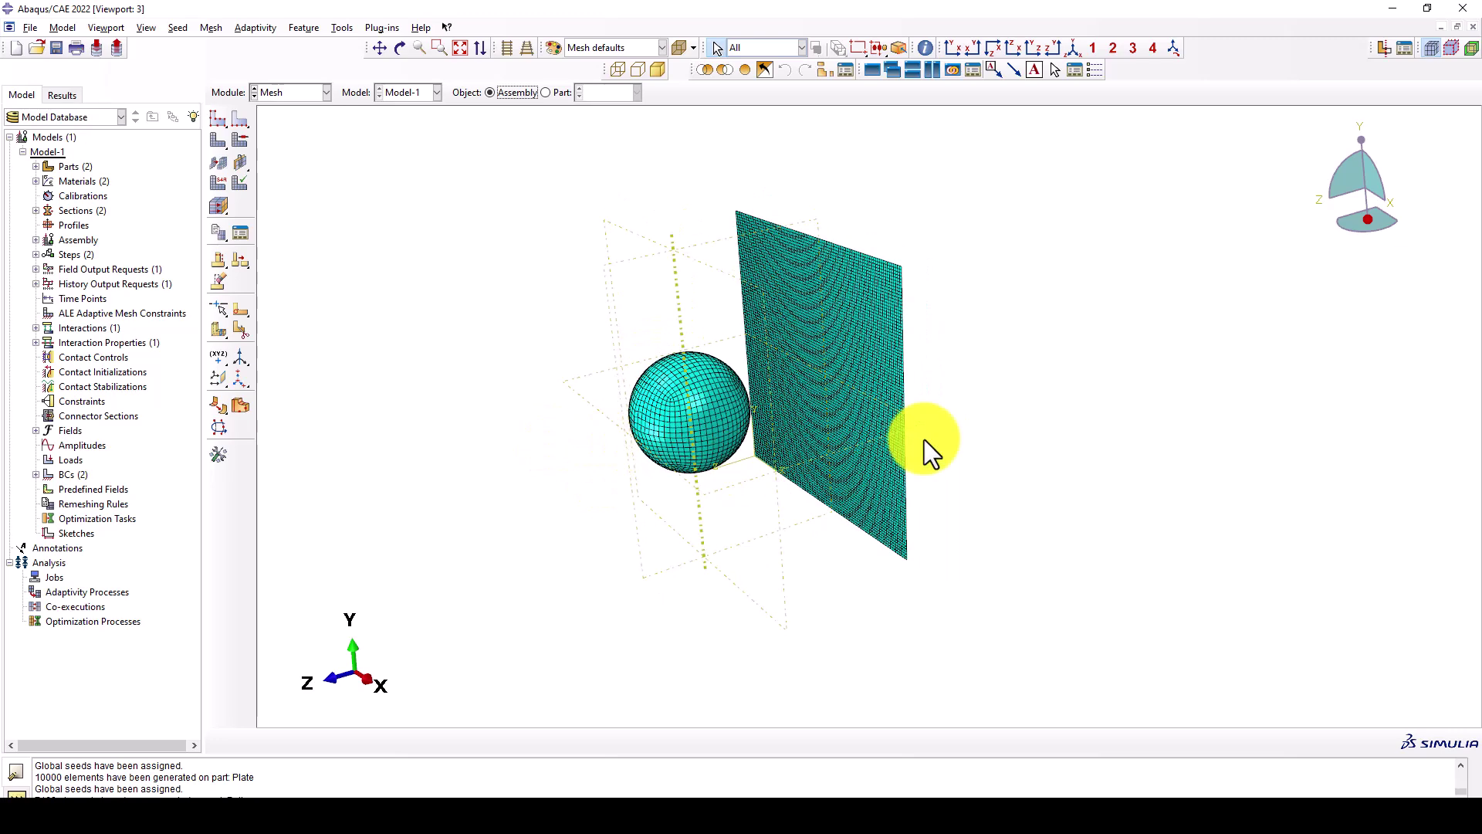
{"action": "left_click", "coordinate": [281, 92]}
Create job High-Velocity20 from Model-1 in the Job module and submit it
{"action": "left_click", "coordinate": [283, 211]}
{"action": "left_click", "coordinate": [253, 438]}
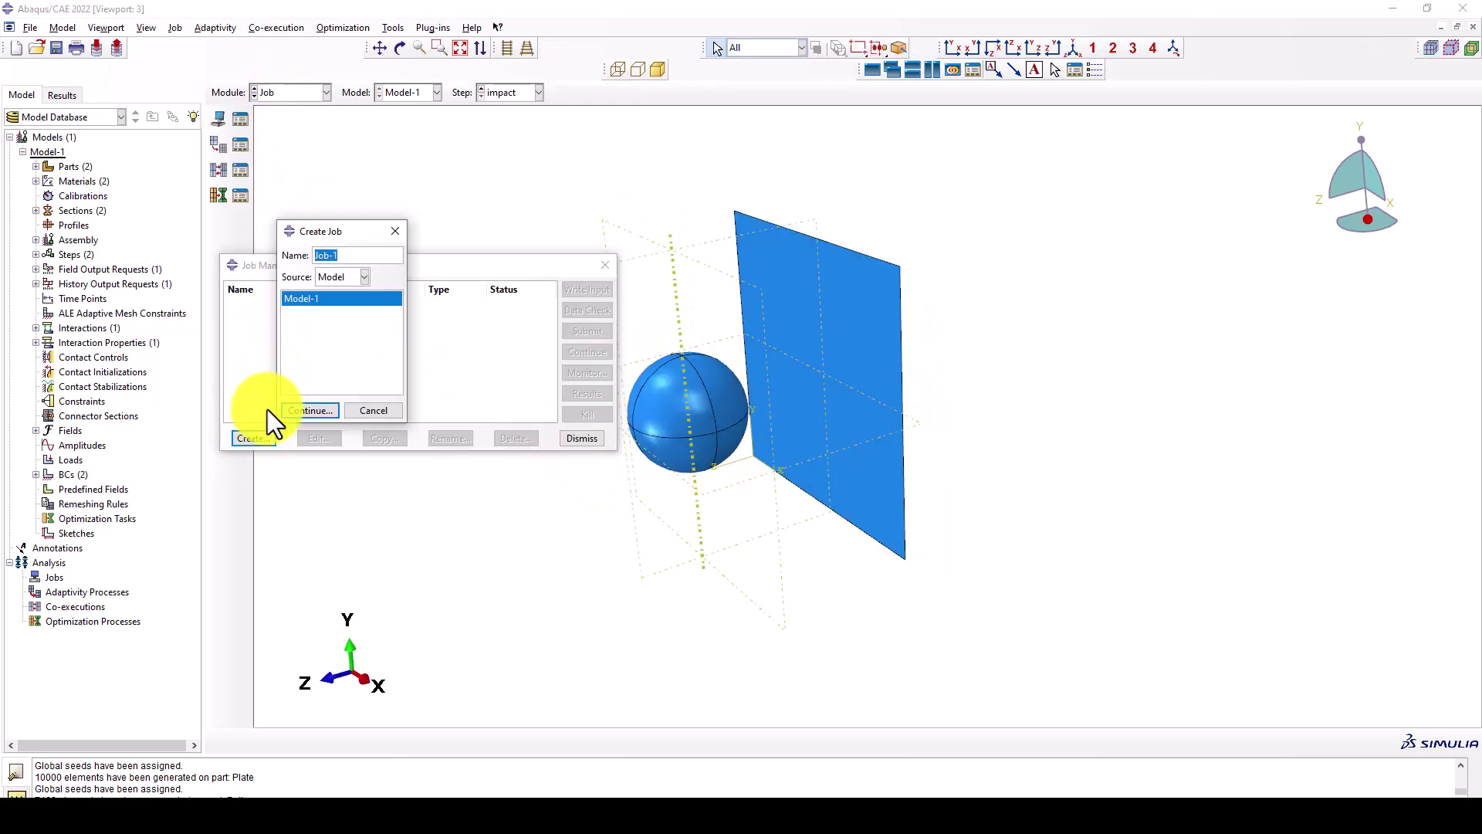
{"action": "type", "text": "High-Velocity"}
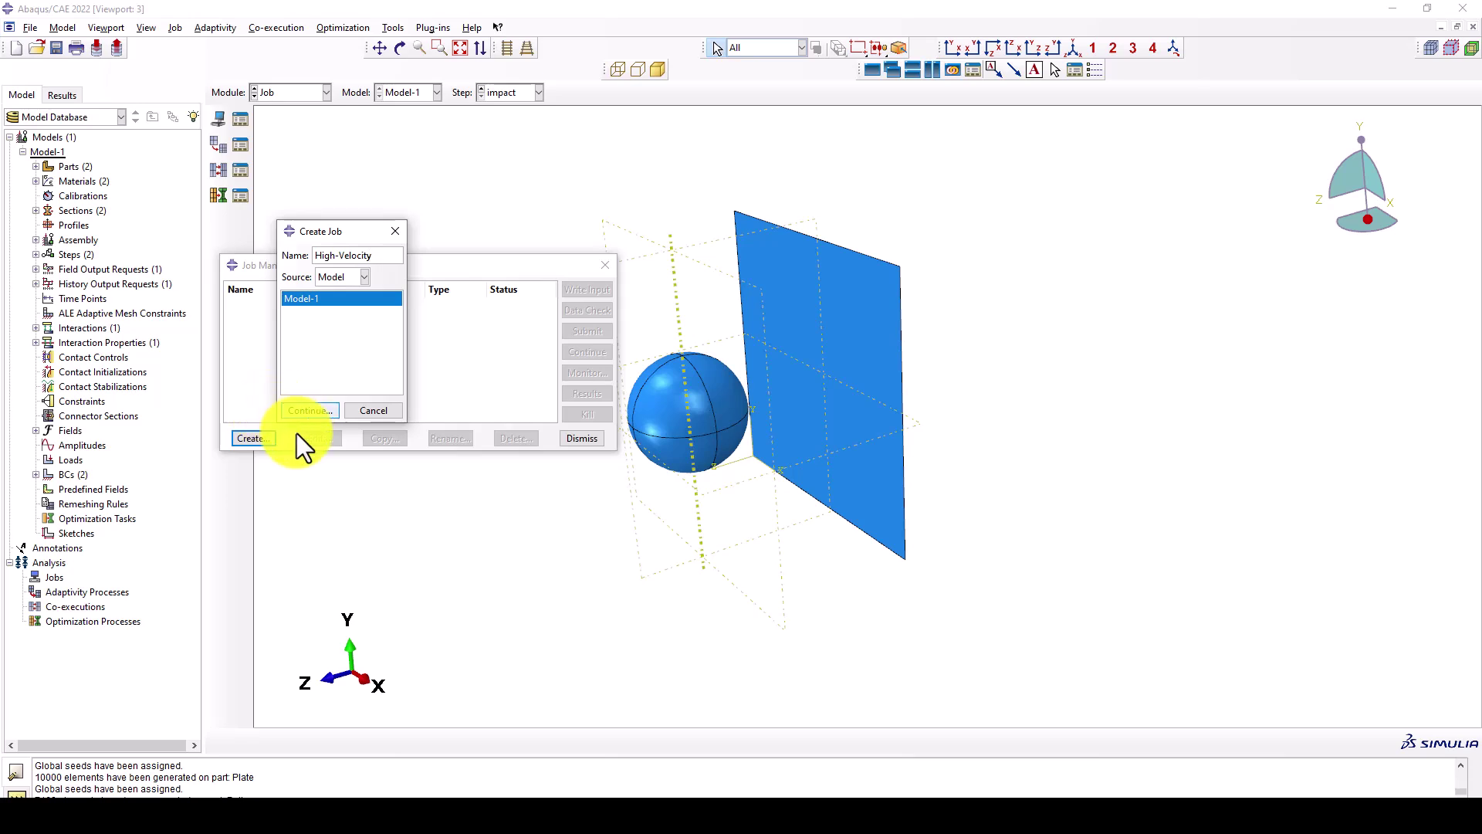
{"action": "type", "text": "20"}
{"action": "left_click", "coordinate": [296, 410]}
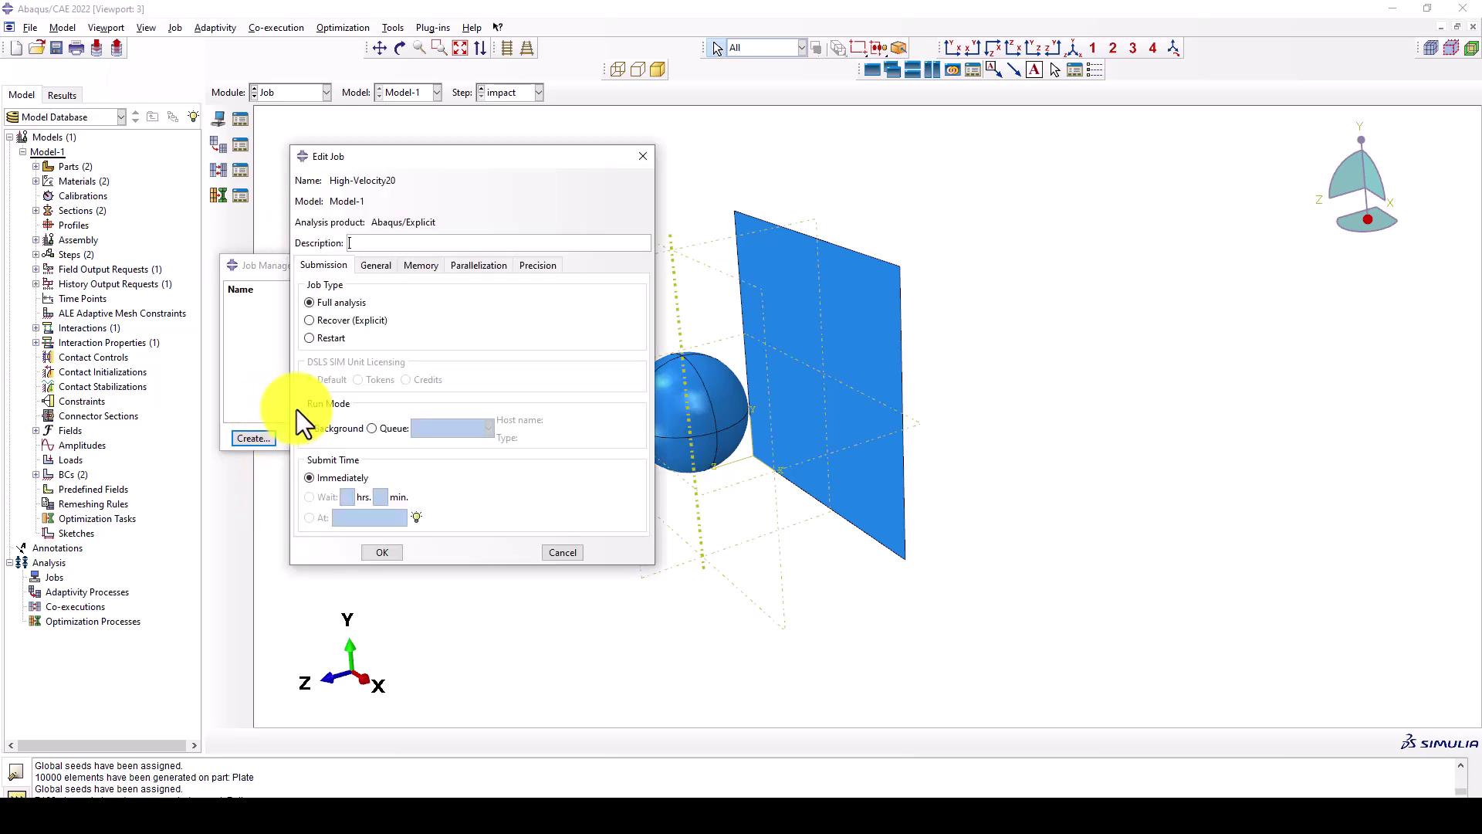
{"action": "left_click", "coordinate": [380, 554]}
{"action": "left_click", "coordinate": [578, 331]}
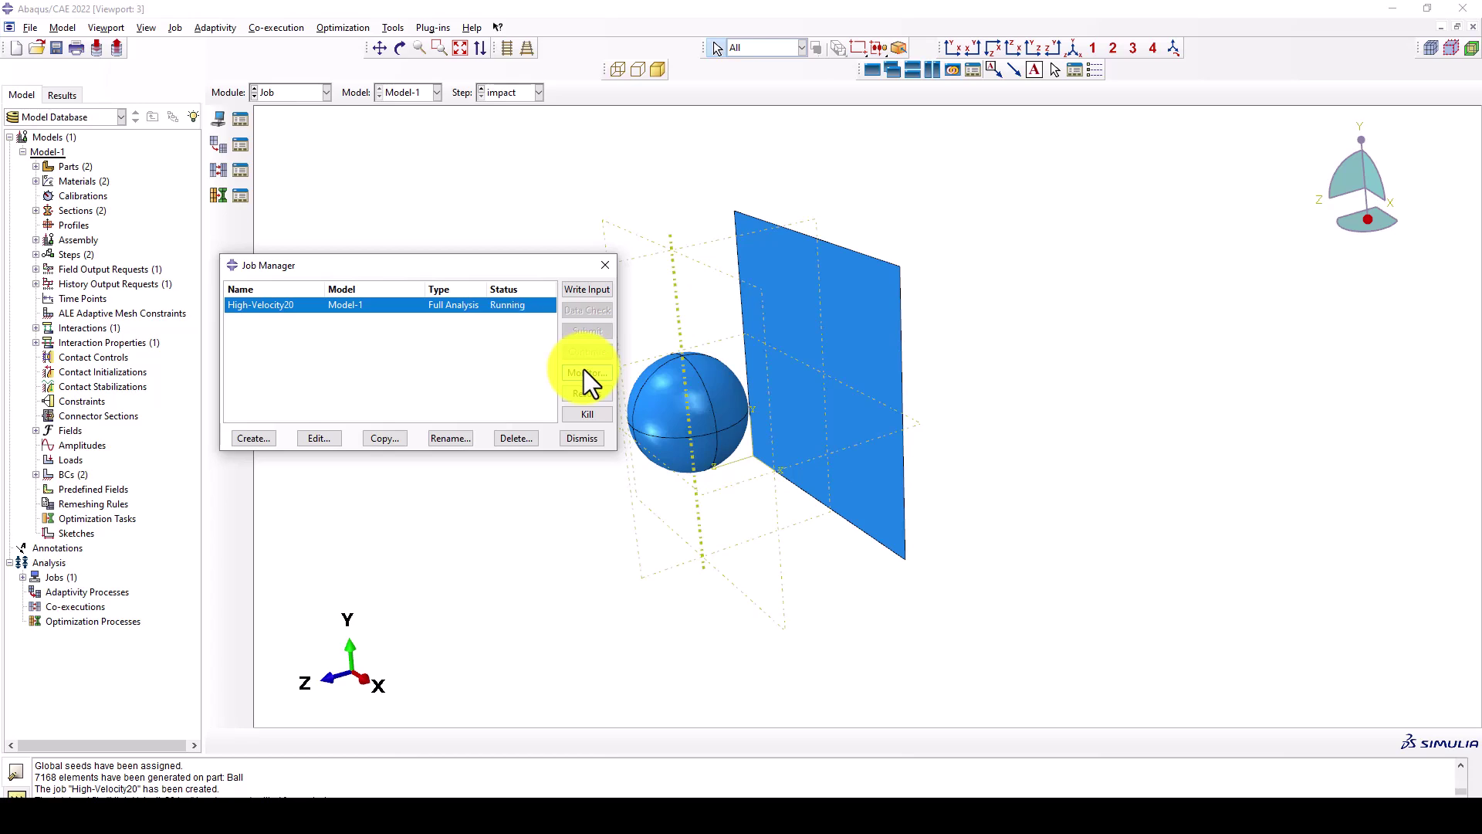
{"action": "left_click", "coordinate": [584, 372]}
{"action": "left_click_drag", "start_coordinate": [338, 117], "coordinate": [432, 128]}
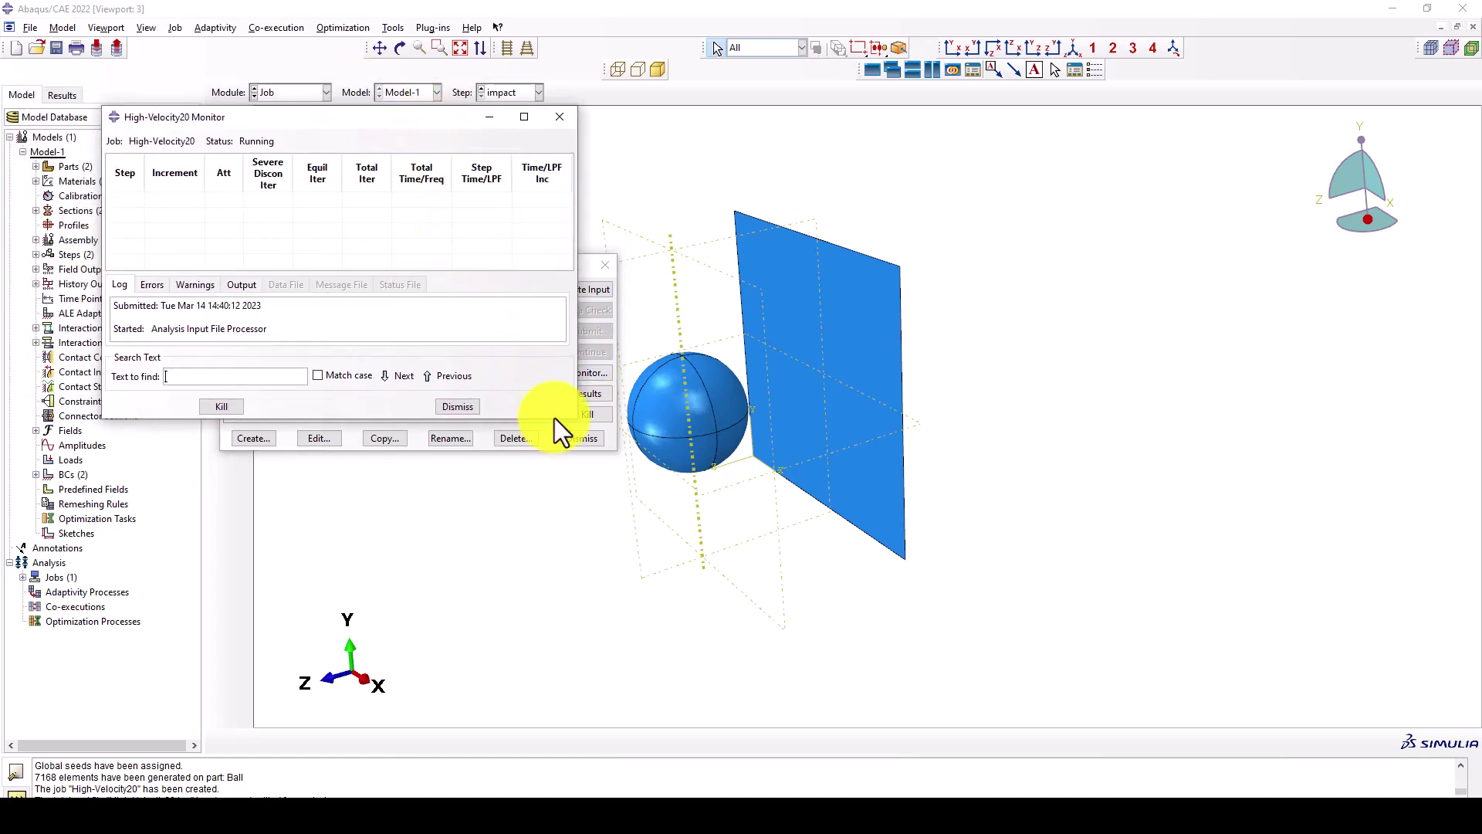
{"action": "left_click_drag", "start_coordinate": [556, 421], "coordinate": [575, 501]}
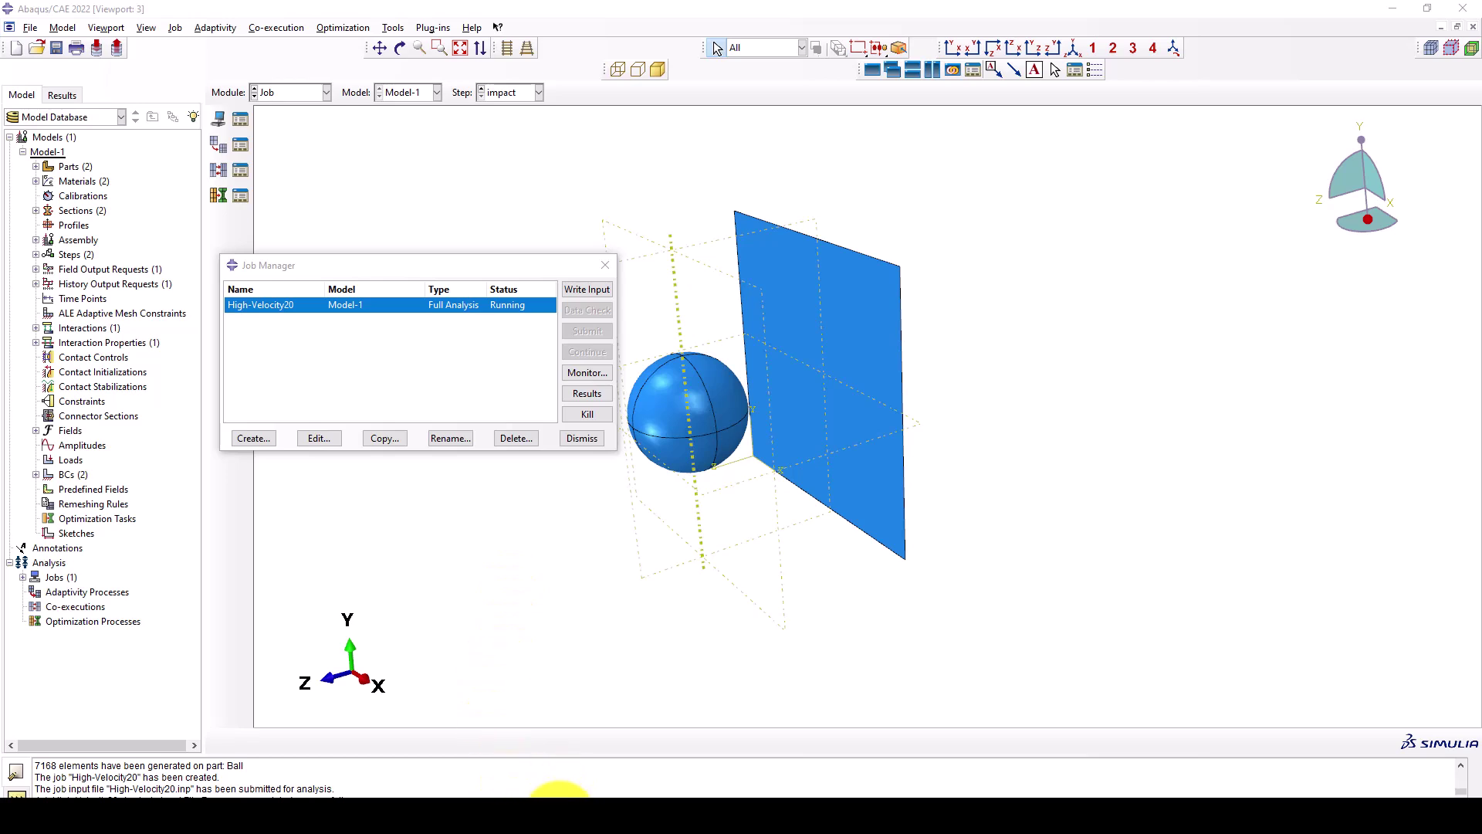
{"action": "mouse_move", "coordinate": [567, 795]}
{"action": "left_click", "coordinate": [612, 776]}
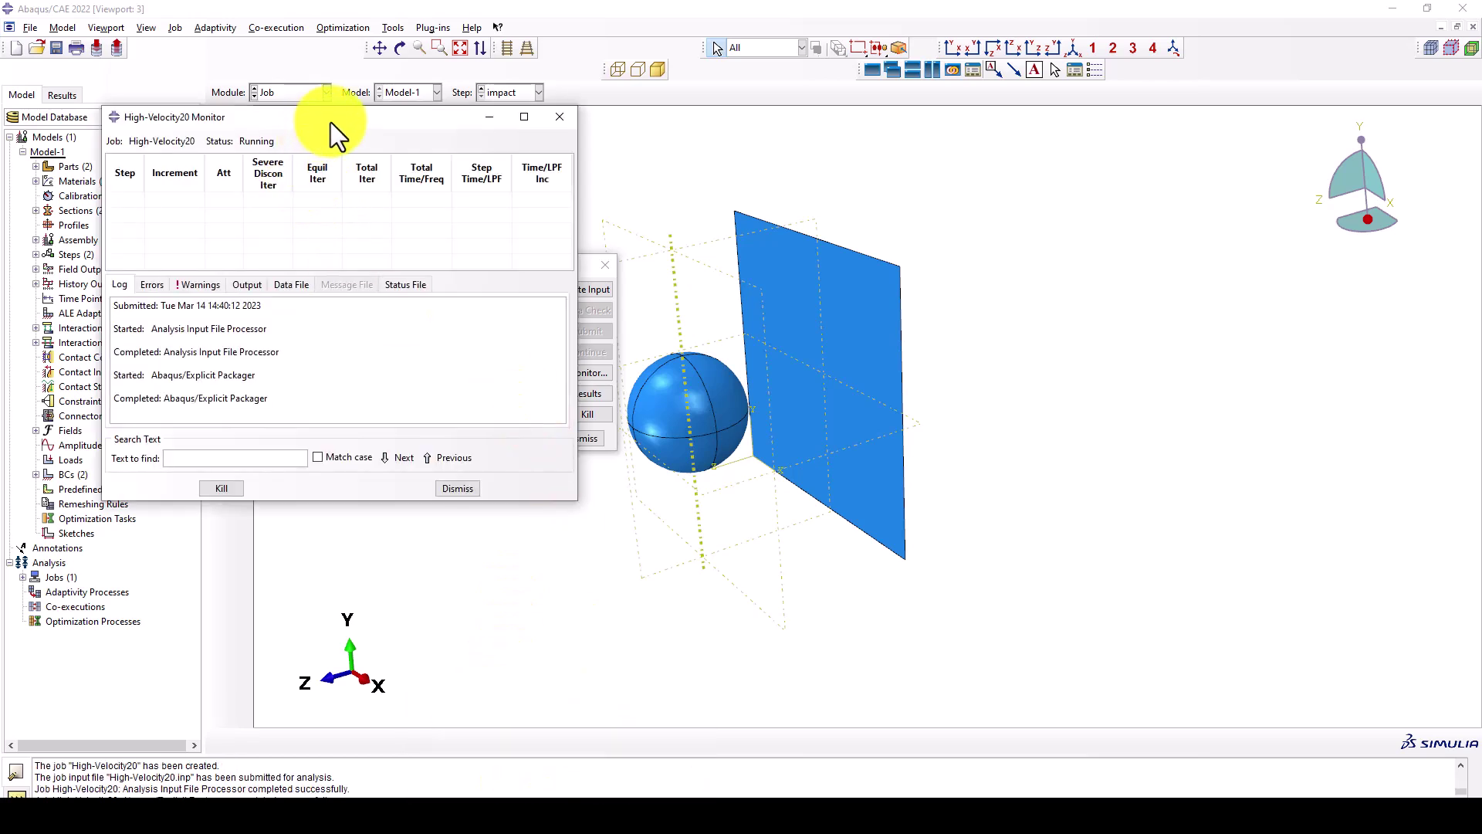
{"action": "left_click_drag", "start_coordinate": [330, 119], "coordinate": [300, 114]}
{"action": "left_click_drag", "start_coordinate": [312, 510], "coordinate": [312, 525]}
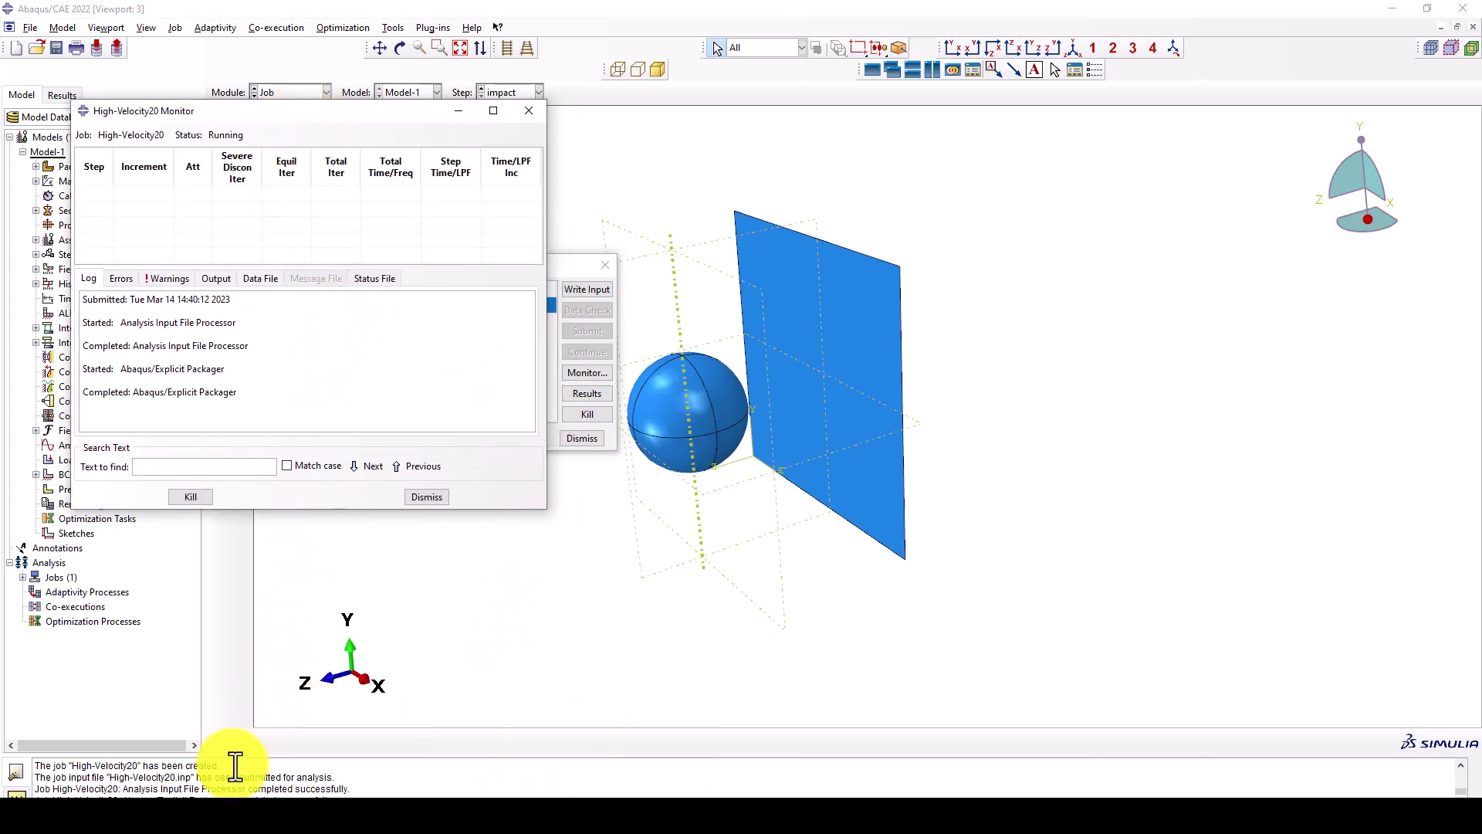
{"action": "left_click", "coordinate": [332, 795]}
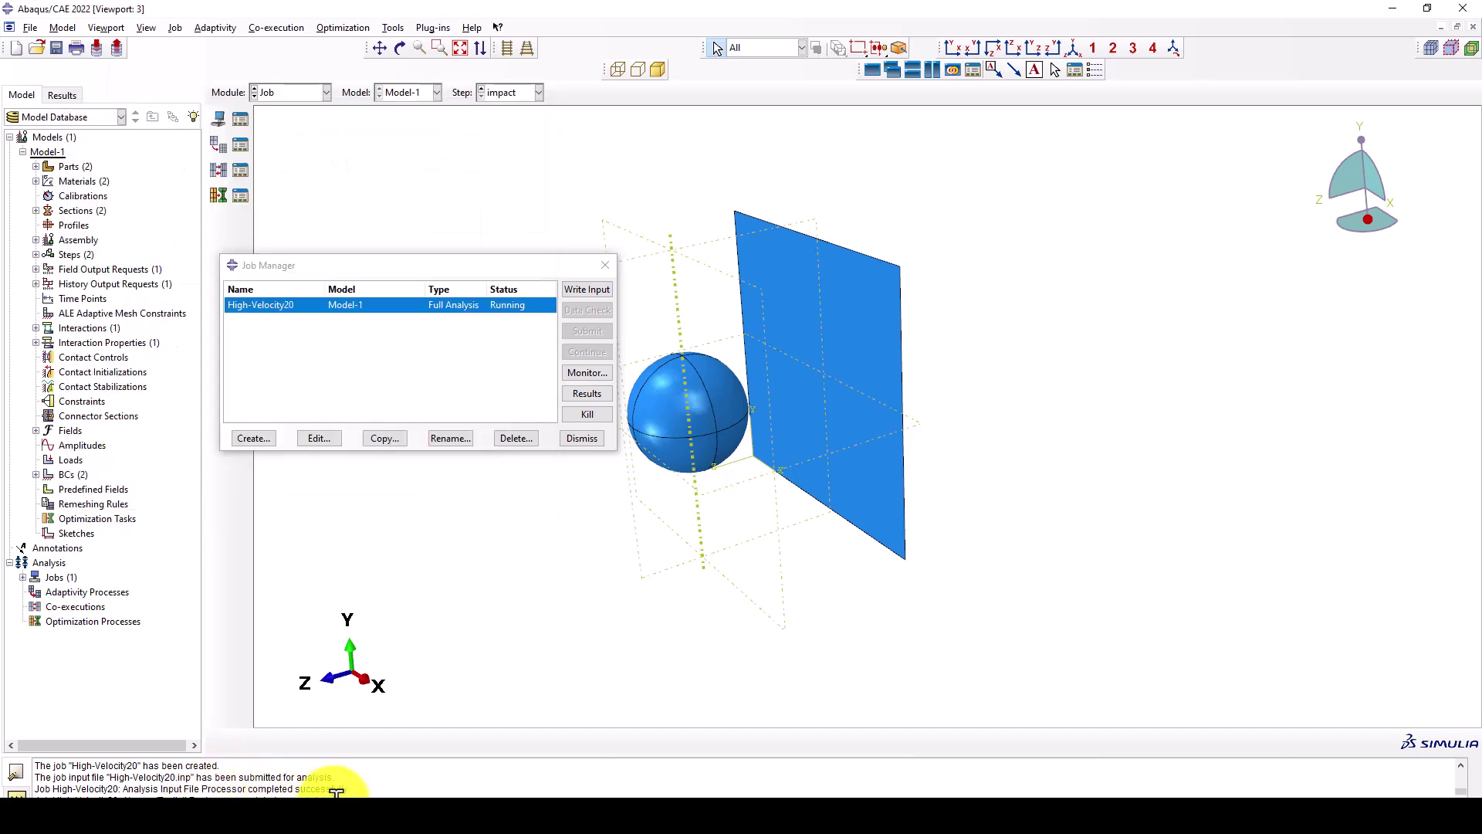
{"action": "left_click", "coordinate": [579, 372]}
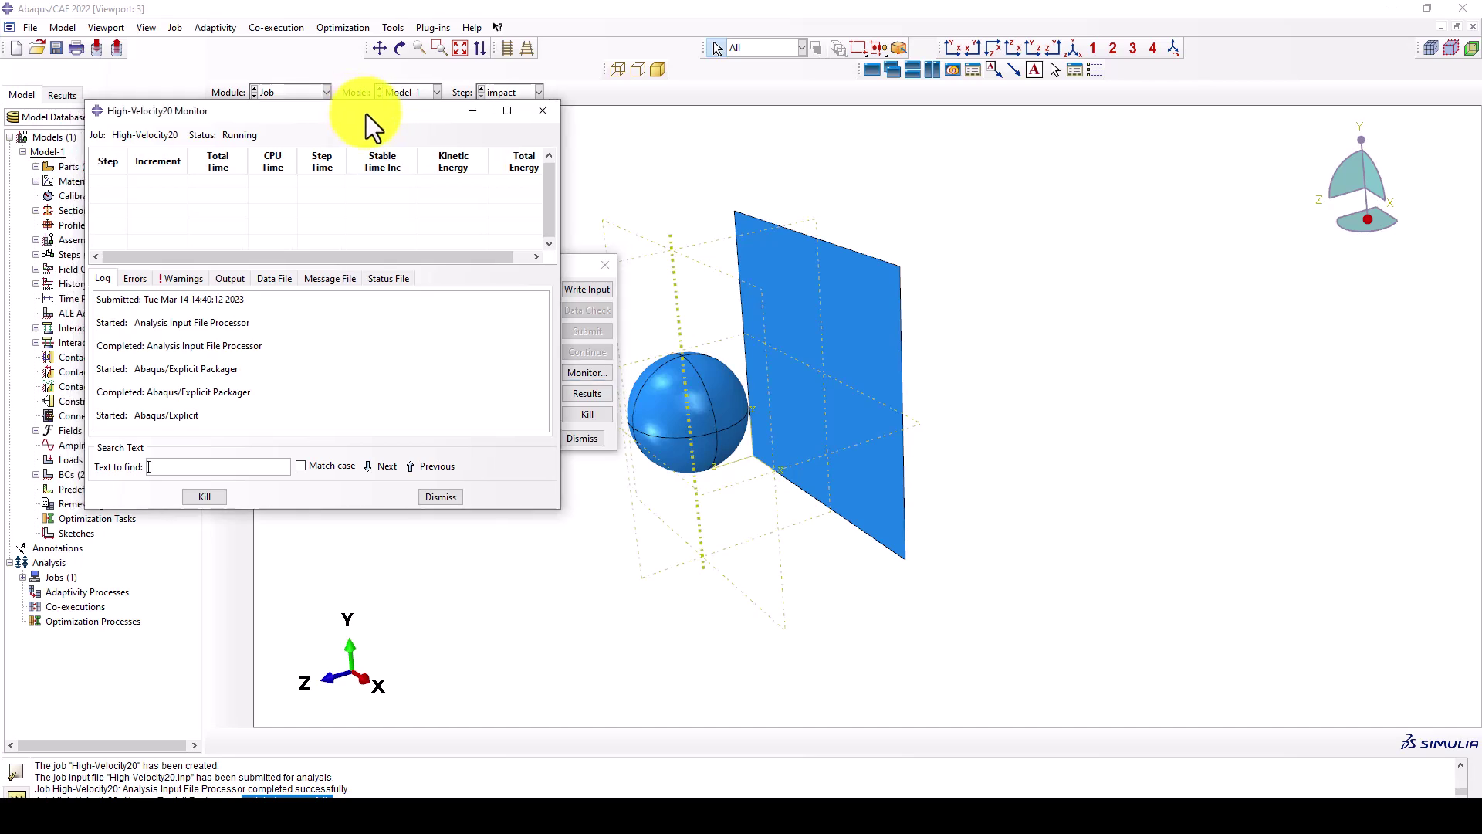
{"action": "left_click", "coordinate": [466, 111]}
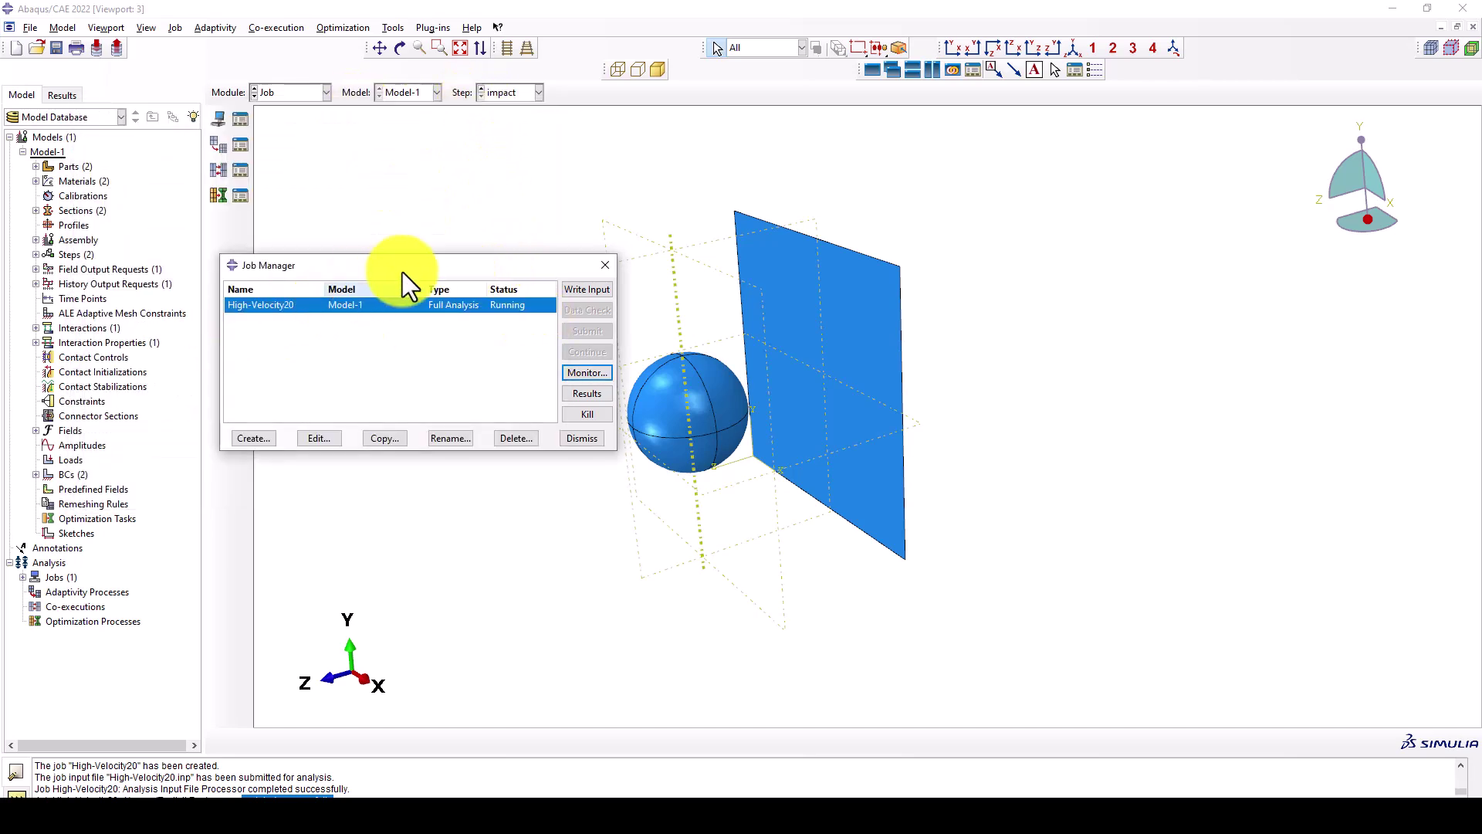
In the Load module, edit the ball's Velocity boundary condition so V3 becomes -10
{"action": "left_click_drag", "start_coordinate": [406, 270], "coordinate": [414, 315]}
{"action": "left_click", "coordinate": [307, 94]}
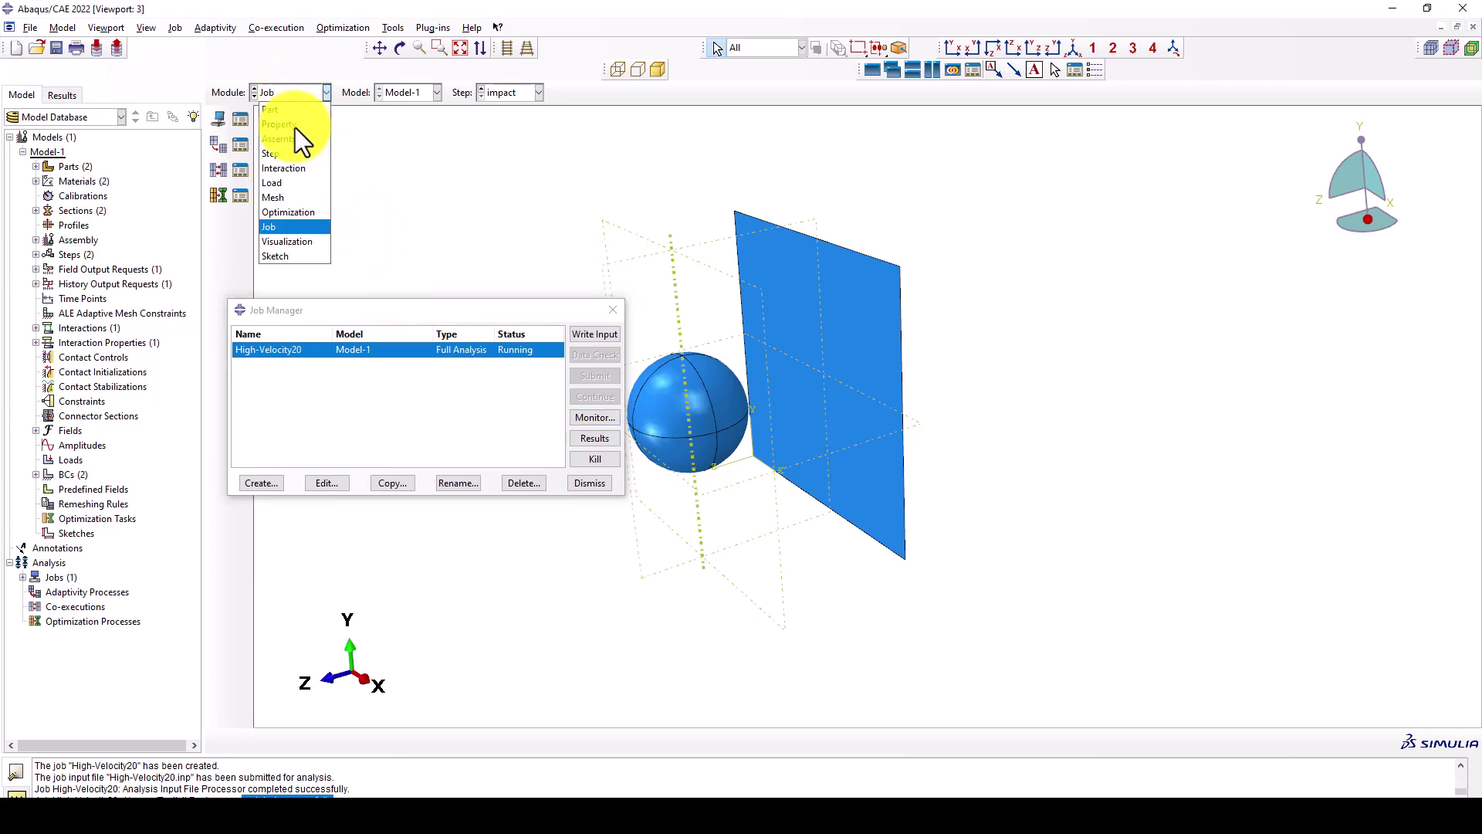
{"action": "left_click", "coordinate": [286, 182]}
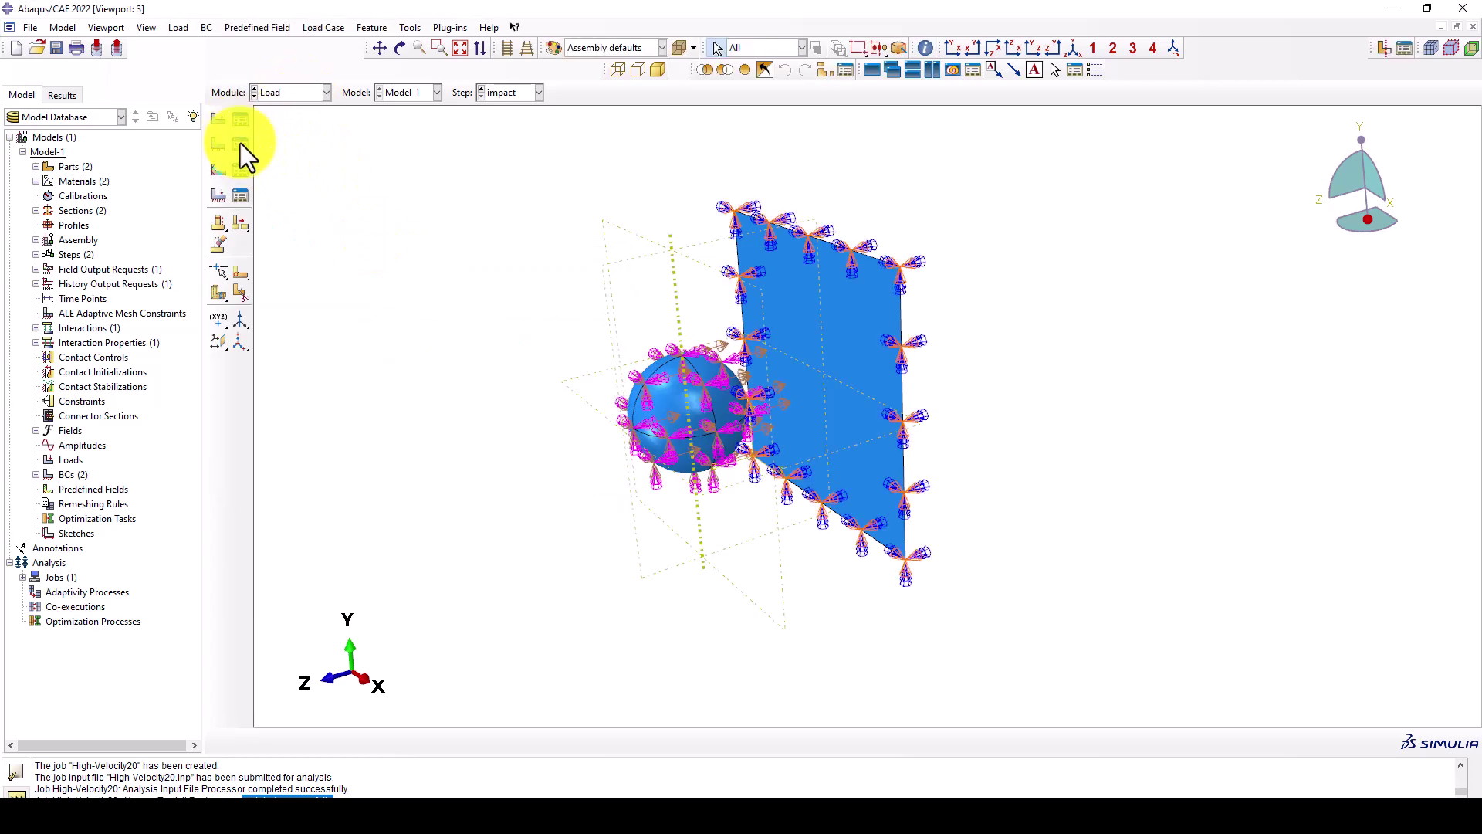
{"action": "left_click", "coordinate": [240, 143]}
{"action": "left_click", "coordinate": [248, 328]}
{"action": "left_click", "coordinate": [170, 311]}
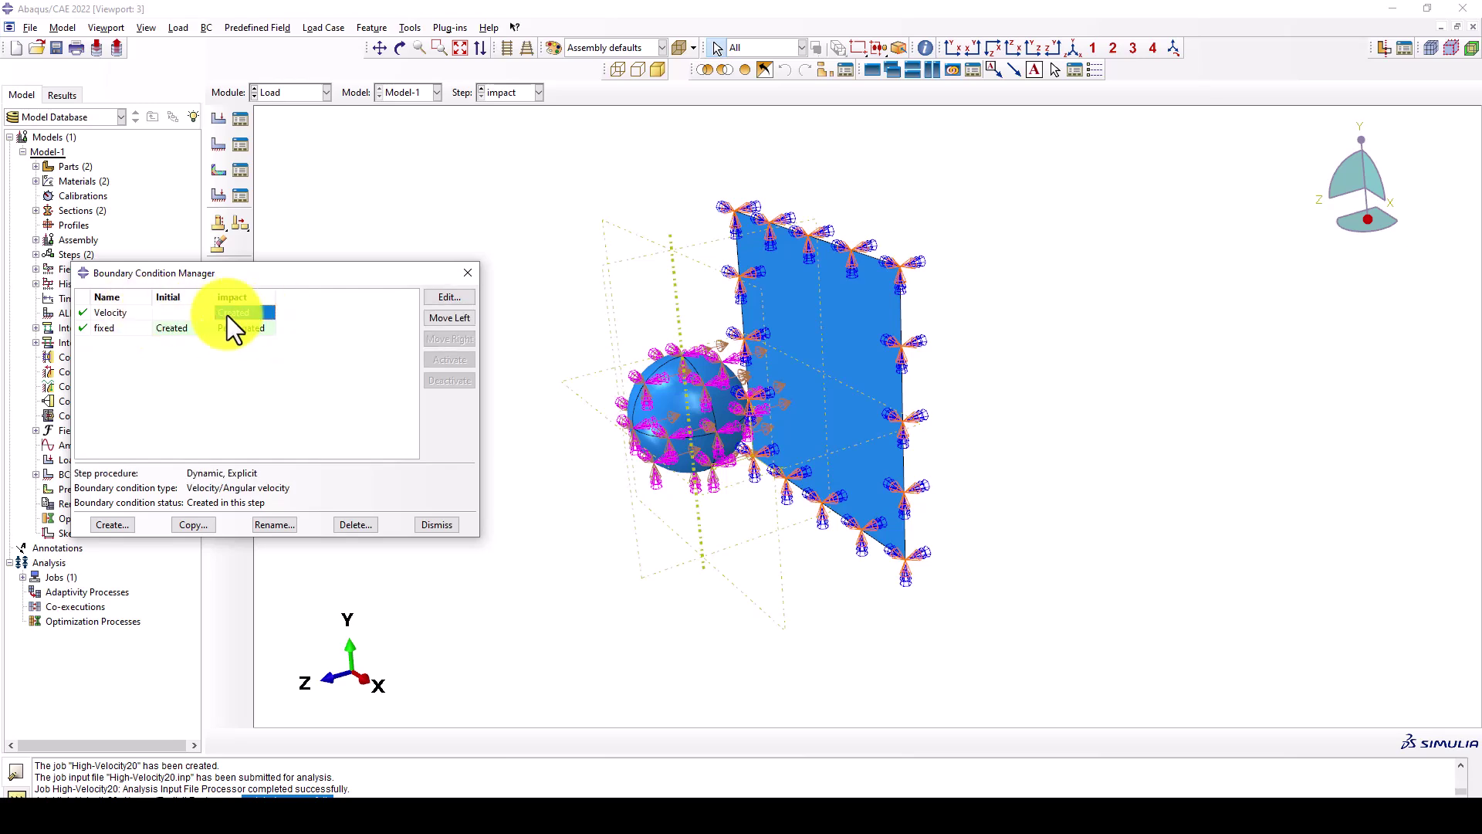
{"action": "left_click", "coordinate": [447, 298]}
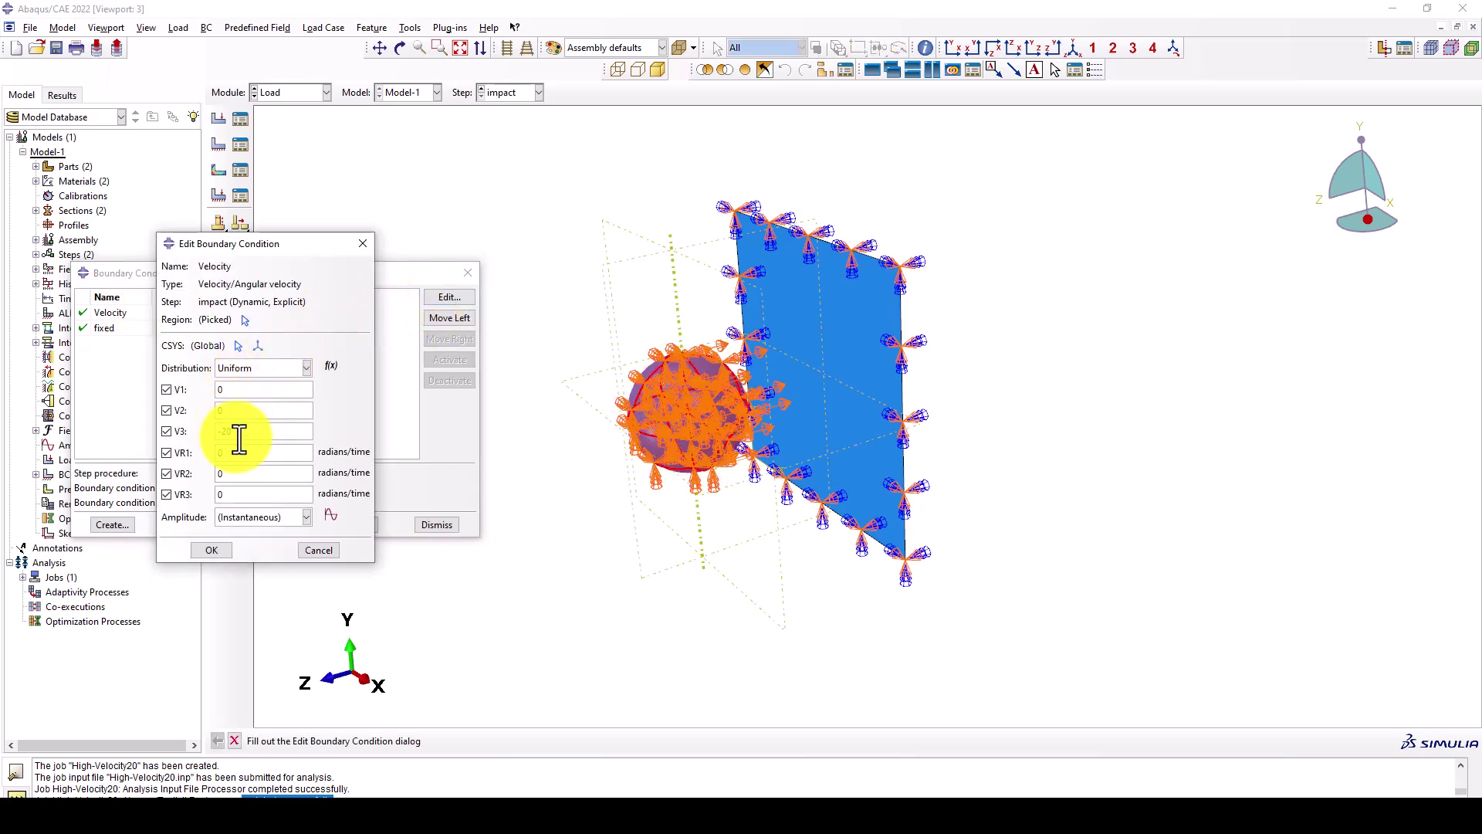
{"action": "double_click", "coordinate": [228, 432]}
{"action": "type", "text": "-10"}
{"action": "left_click", "coordinate": [212, 549]}
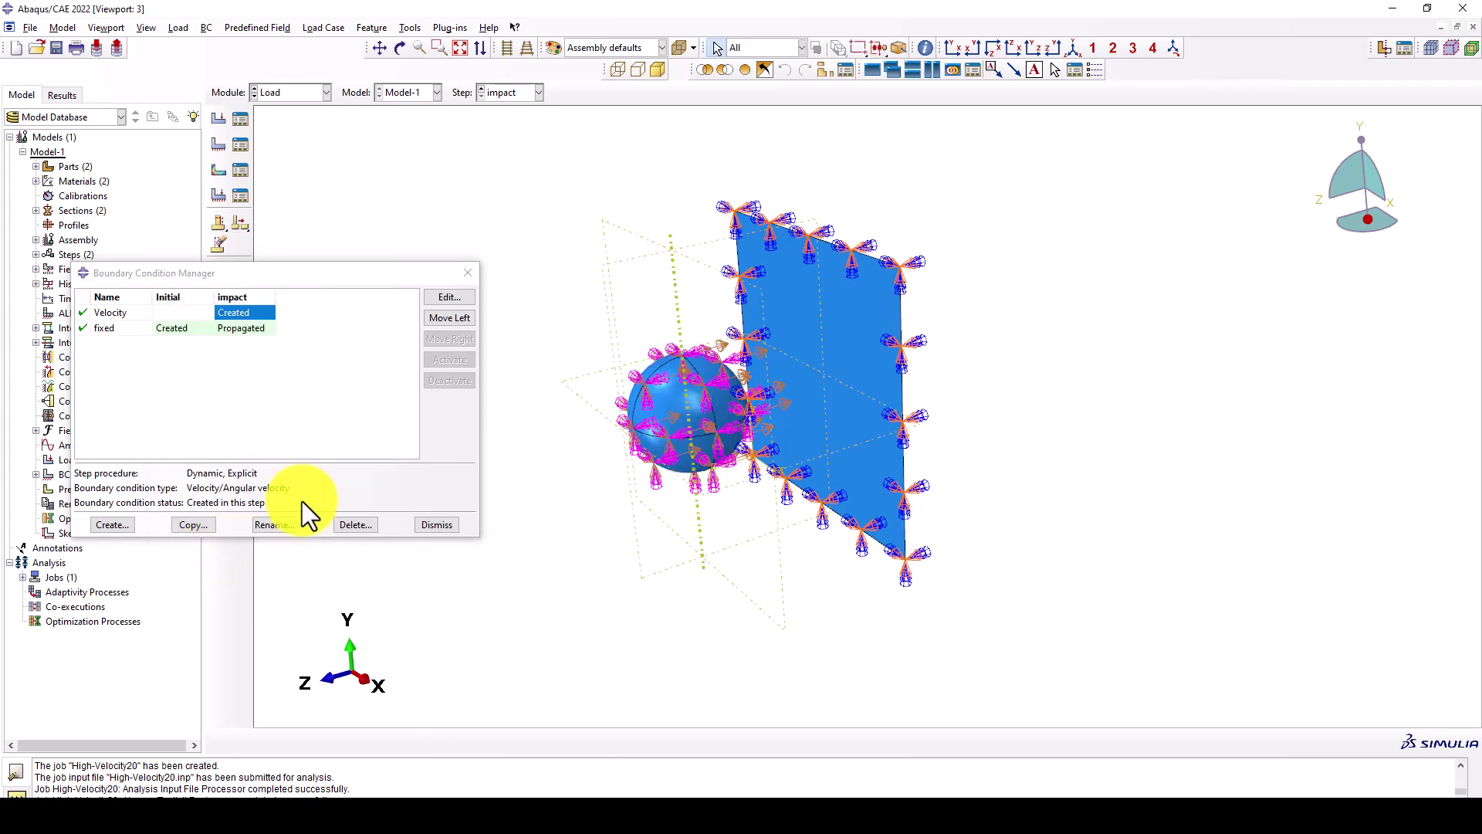
{"action": "left_click", "coordinate": [468, 272]}
{"action": "left_click", "coordinate": [287, 92]}
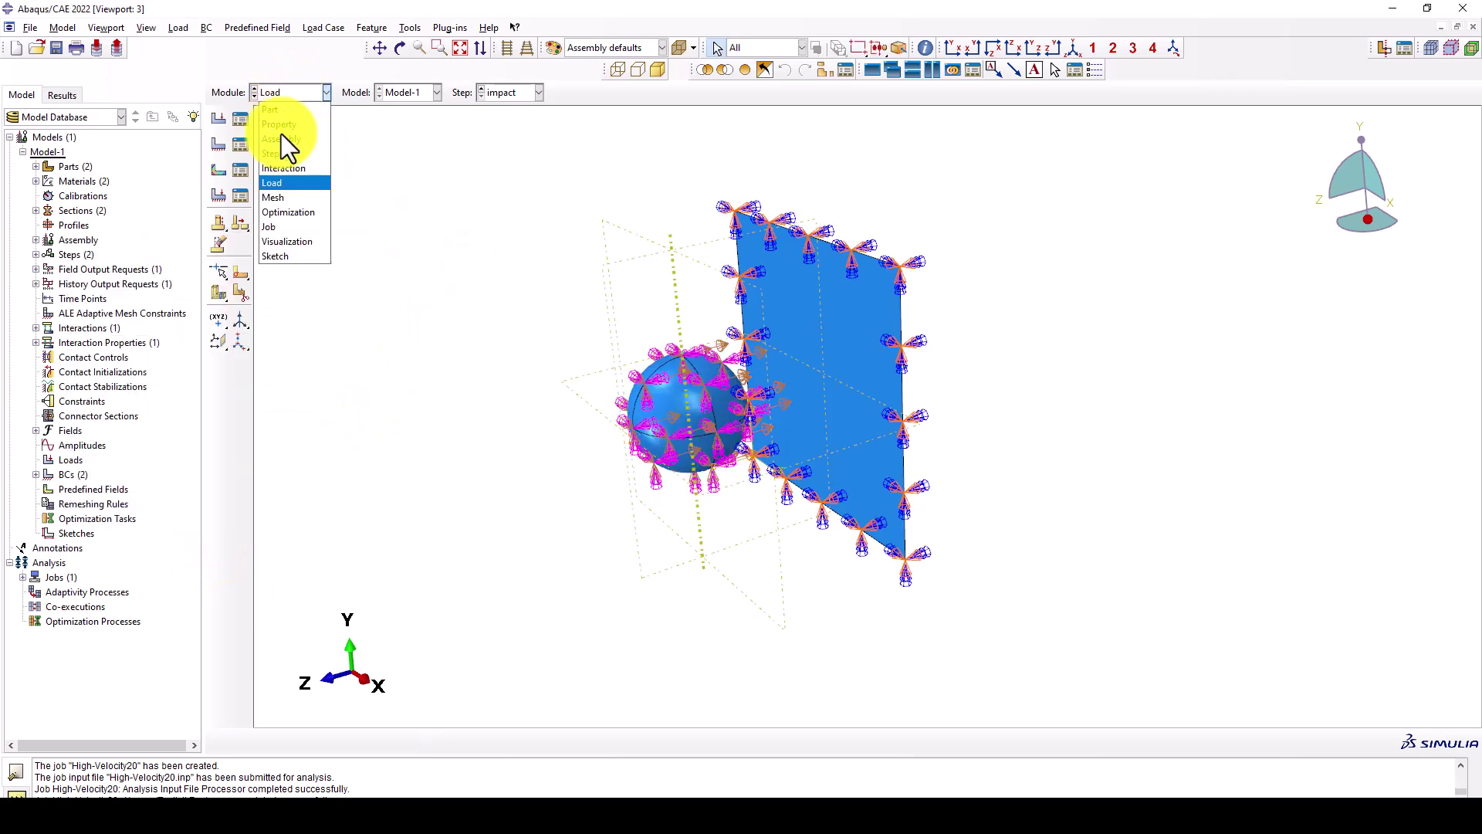
Create job Low-velocity10 on Model-1 and submit it
{"action": "left_click", "coordinate": [290, 222]}
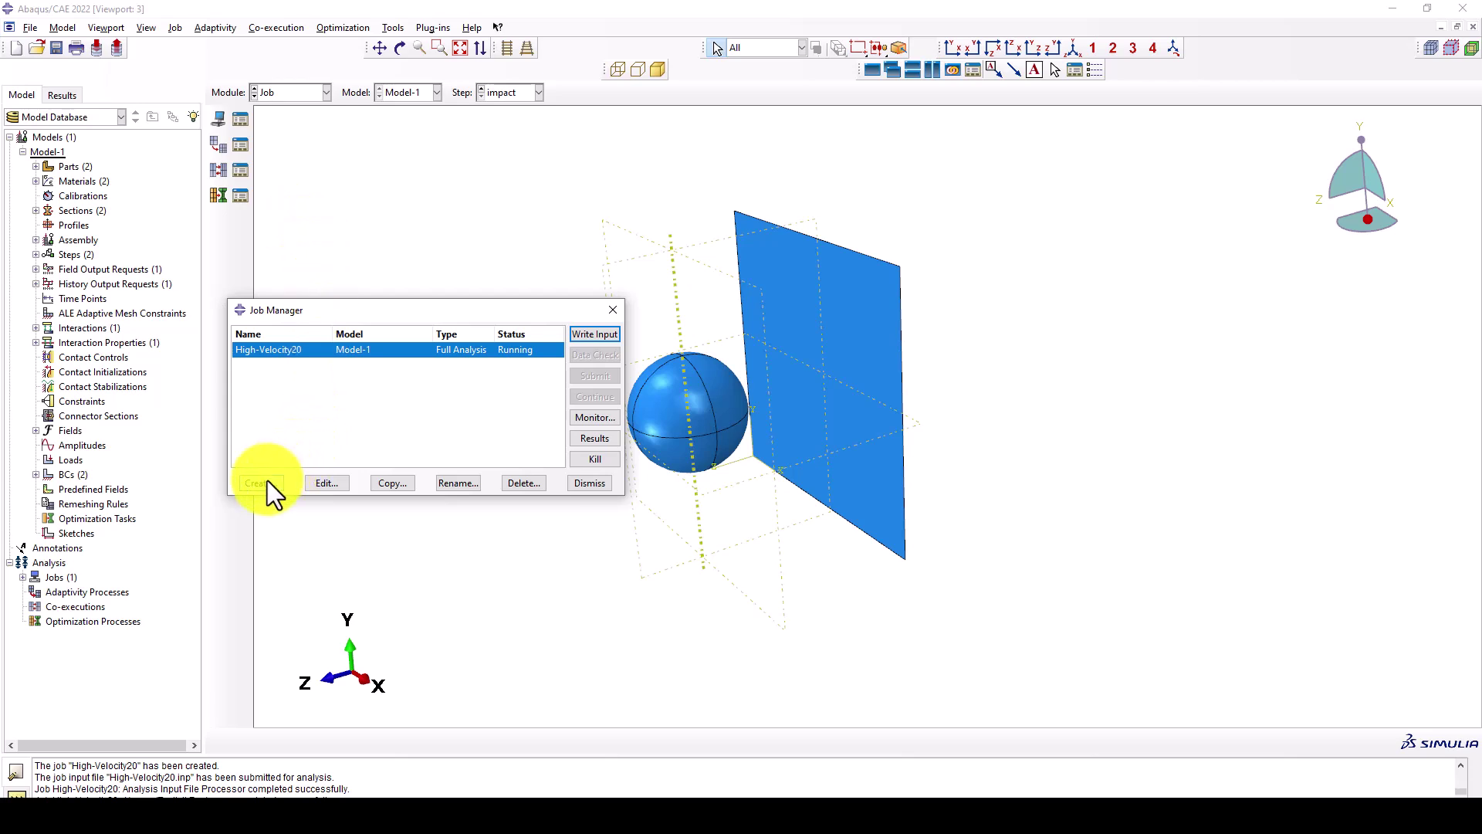
{"action": "left_click", "coordinate": [267, 480]}
{"action": "type", "text": "Low-veloc"}
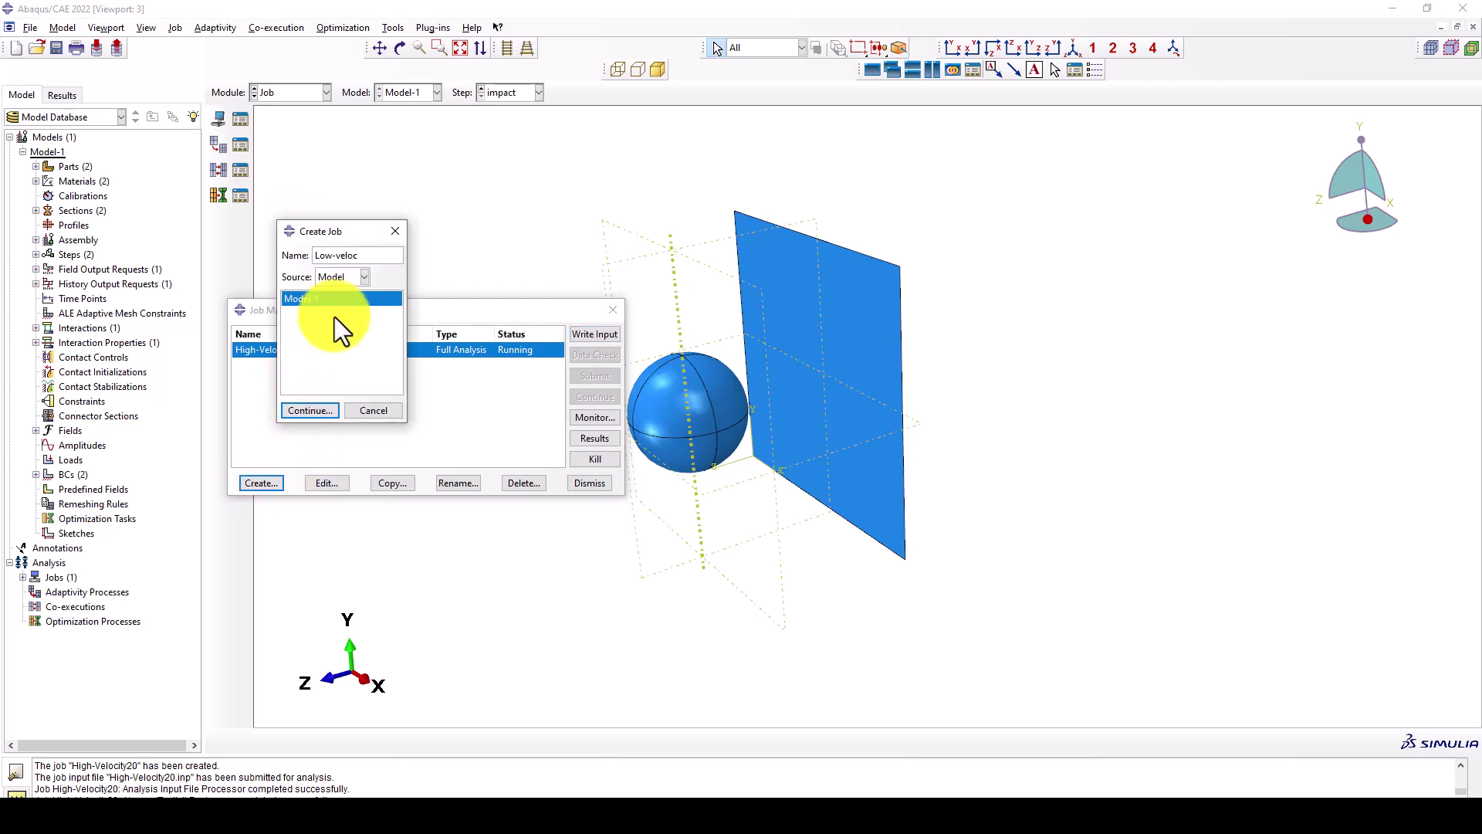
{"action": "type", "text": "ity10"}
{"action": "left_click", "coordinate": [306, 410]}
{"action": "left_click", "coordinate": [389, 553]}
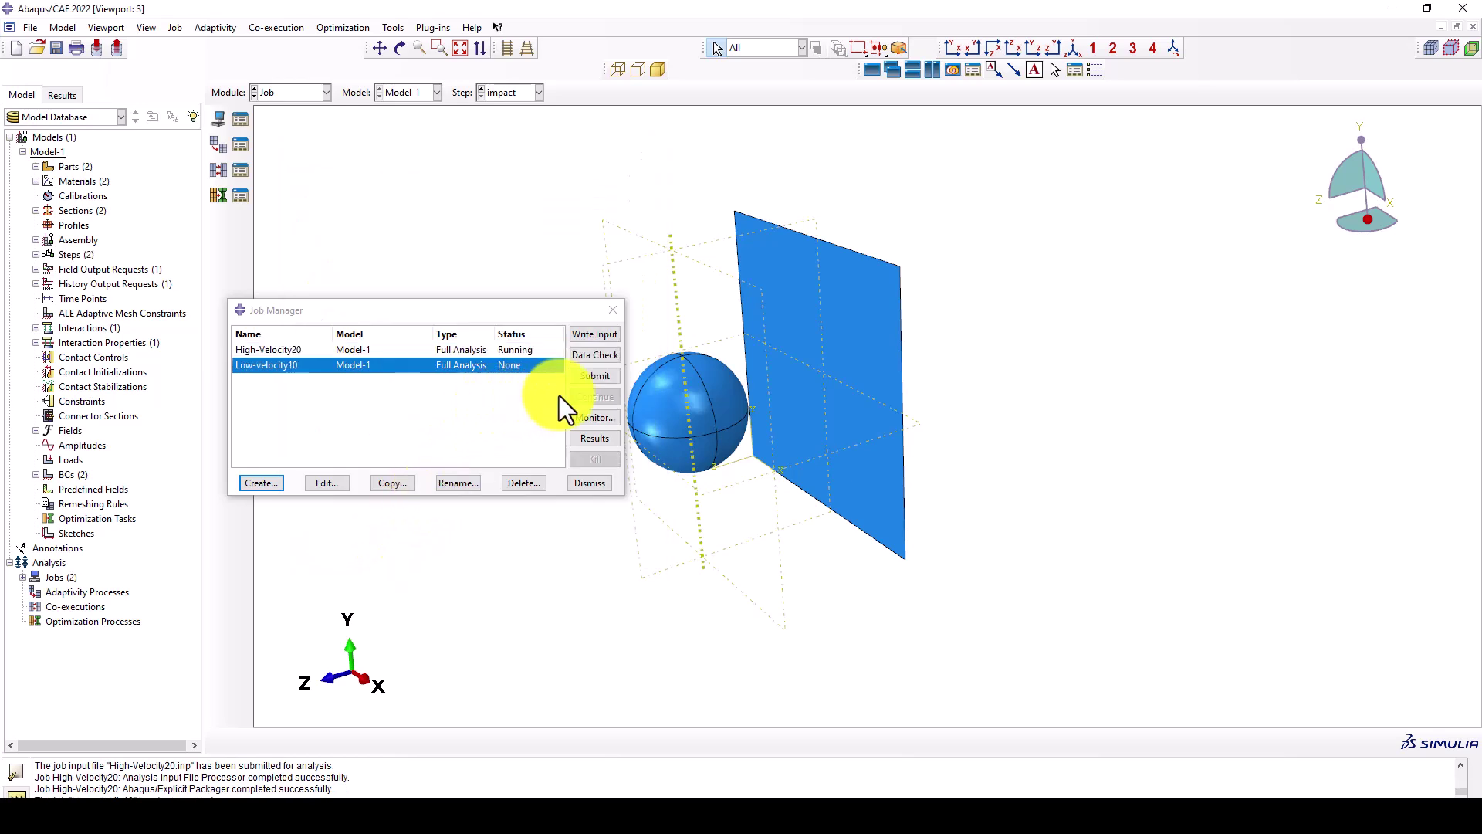
{"action": "left_click", "coordinate": [589, 379]}
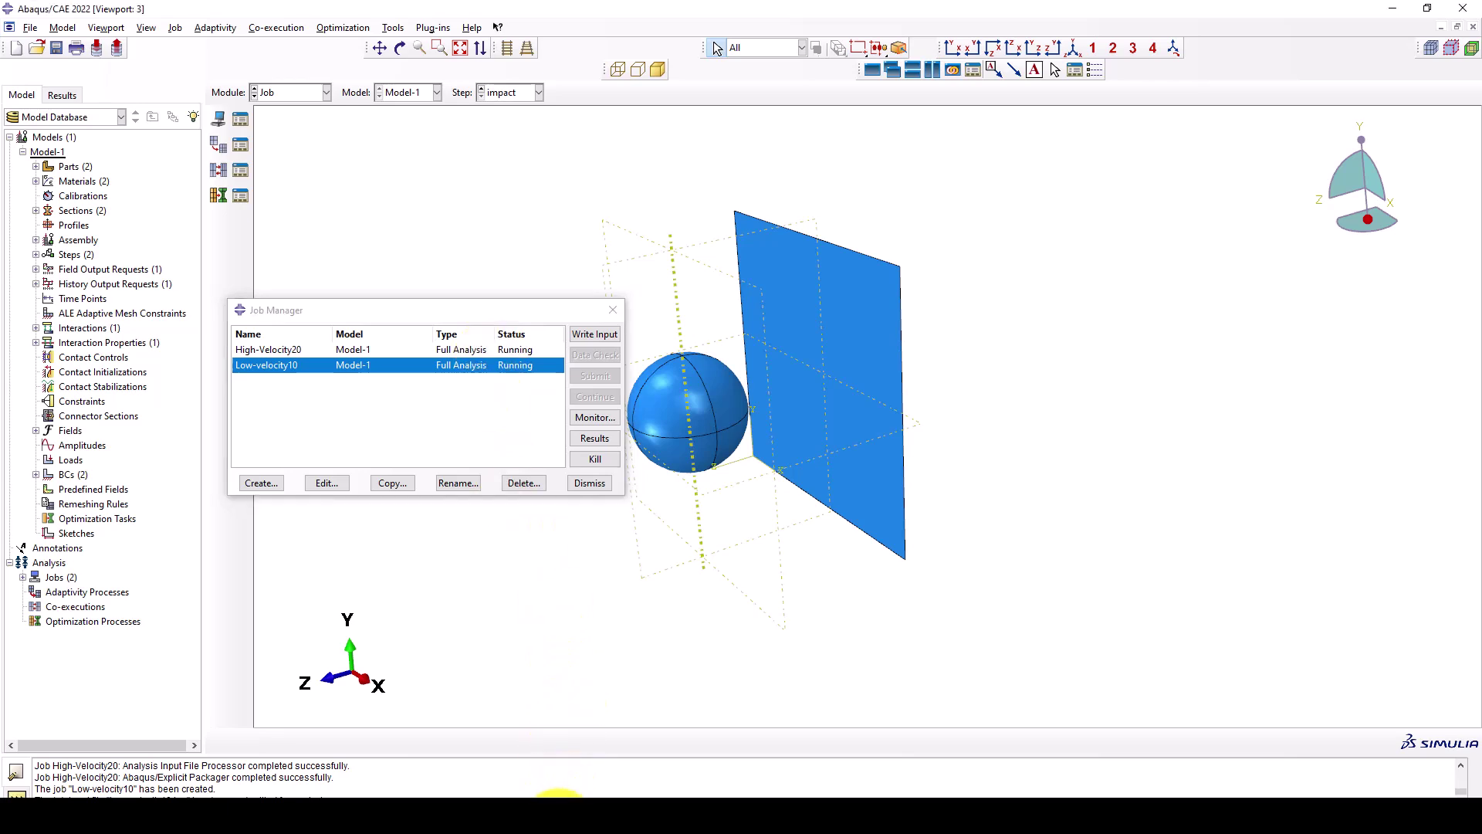
{"action": "mouse_move", "coordinate": [579, 814]}
{"action": "left_click", "coordinate": [630, 742]}
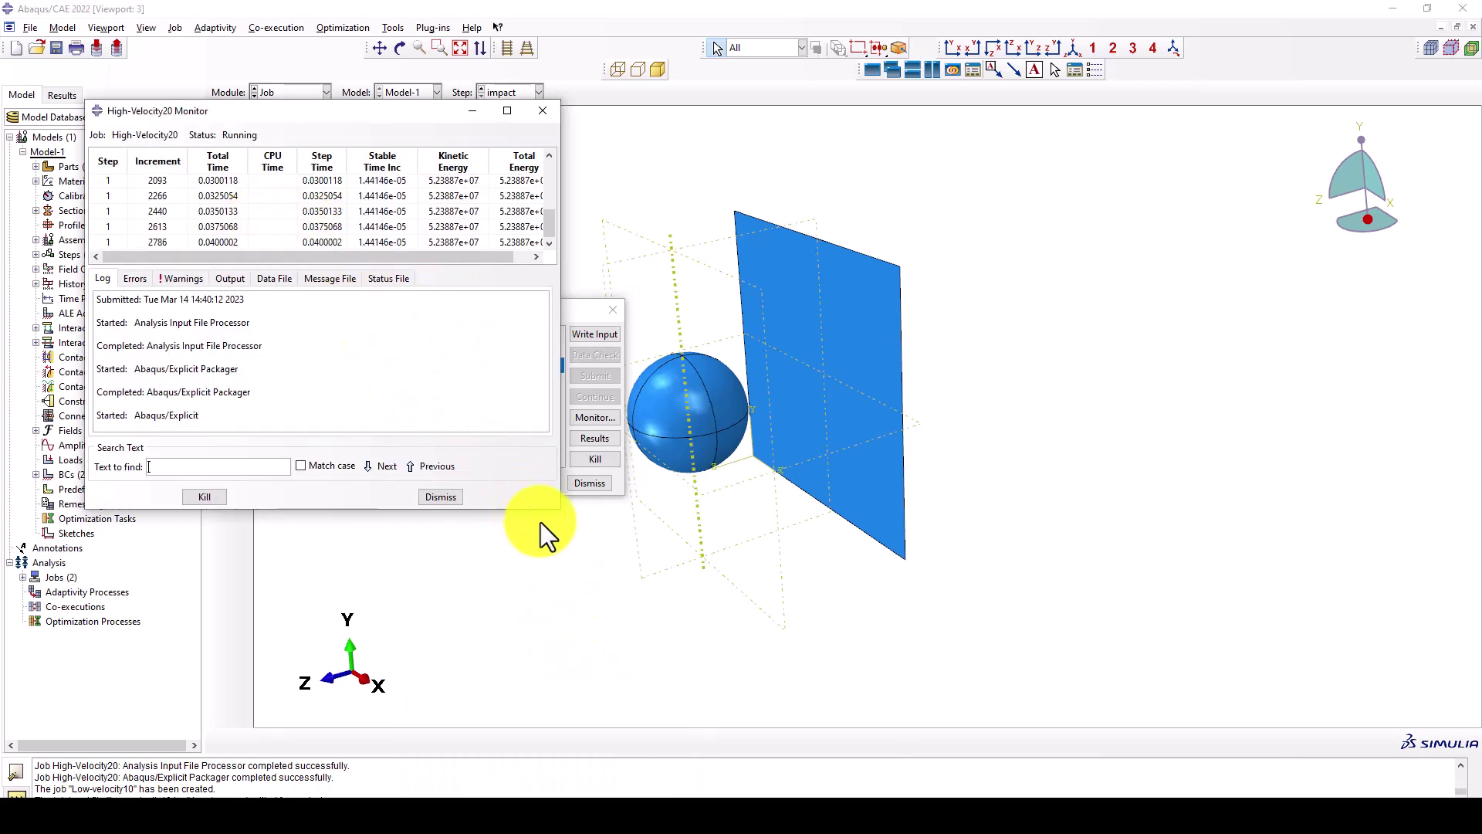
{"action": "left_click_drag", "start_coordinate": [561, 507], "coordinate": [622, 619]}
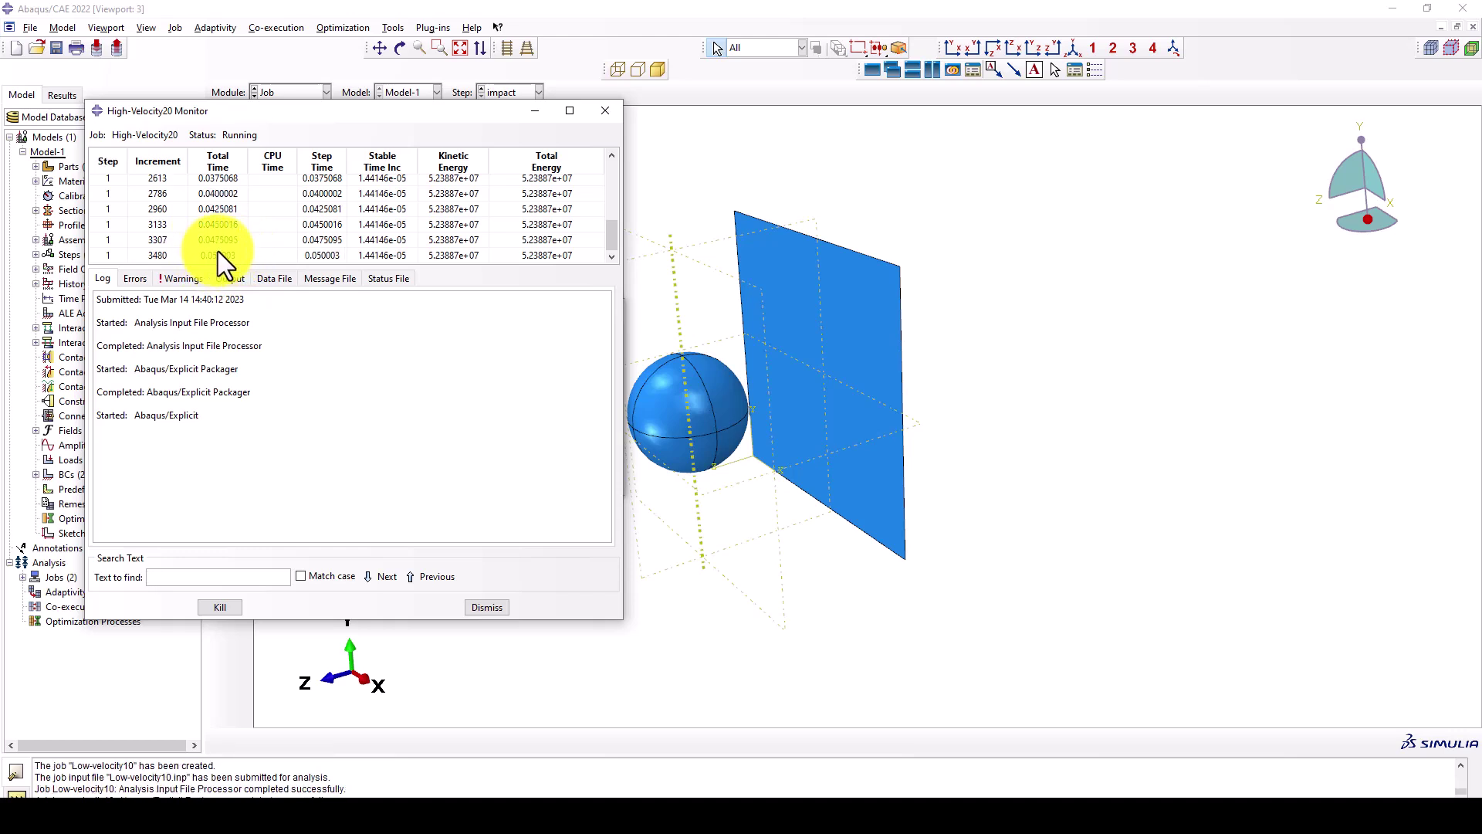
{"action": "left_click", "coordinate": [185, 278]}
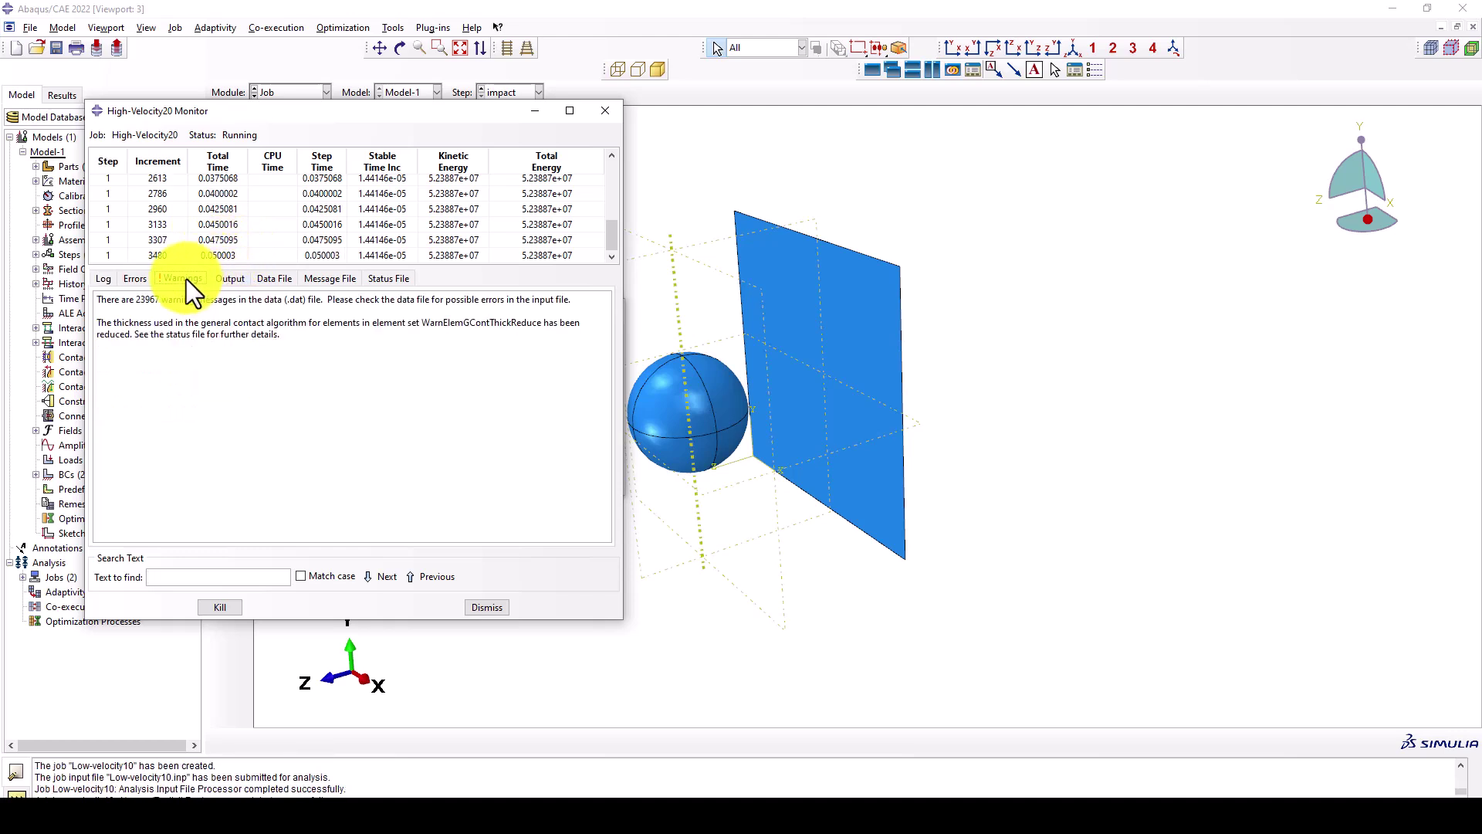
{"action": "left_click", "coordinate": [134, 279]}
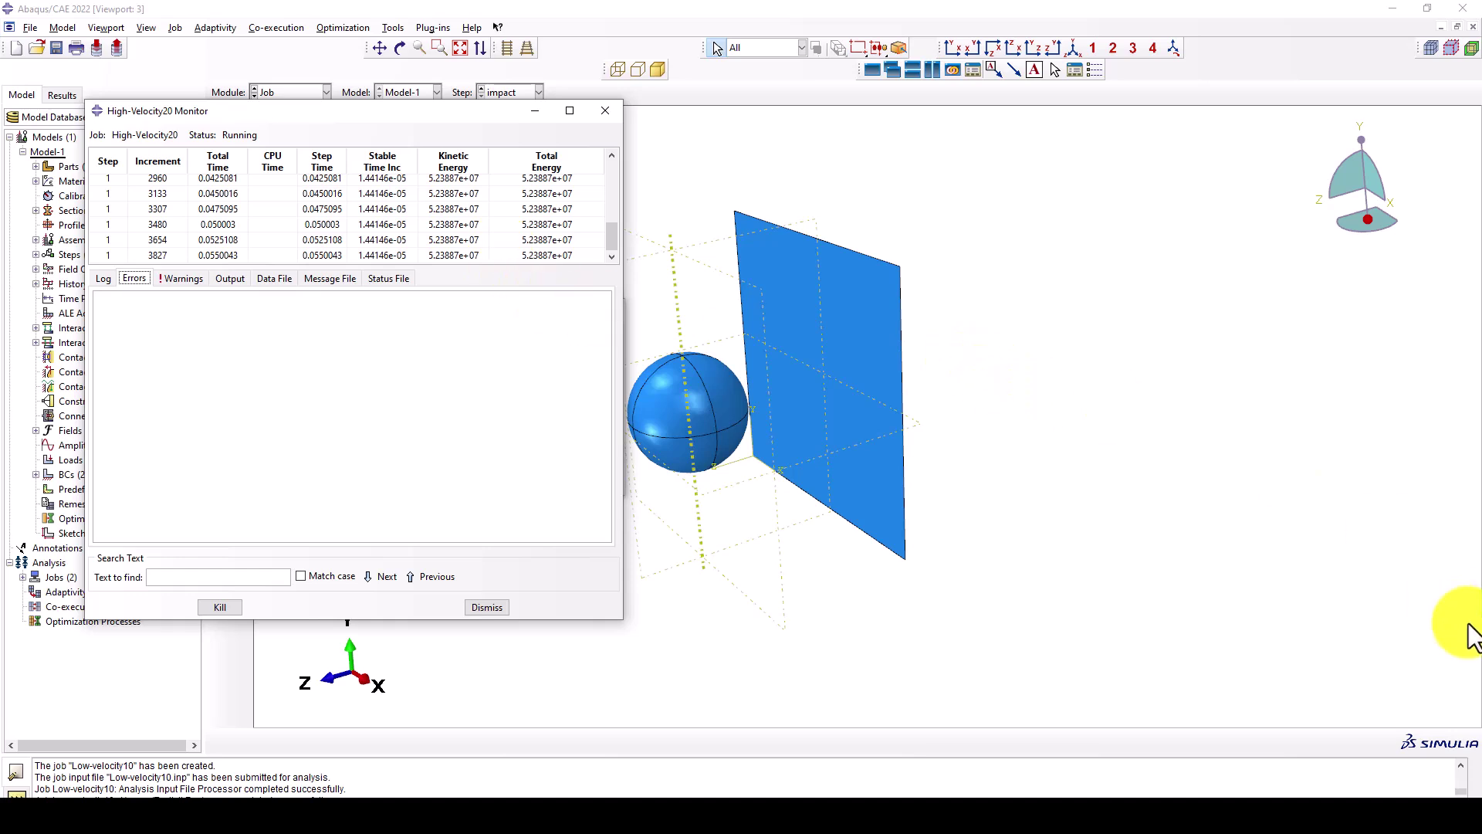
{"action": "left_click", "coordinate": [1394, 676]}
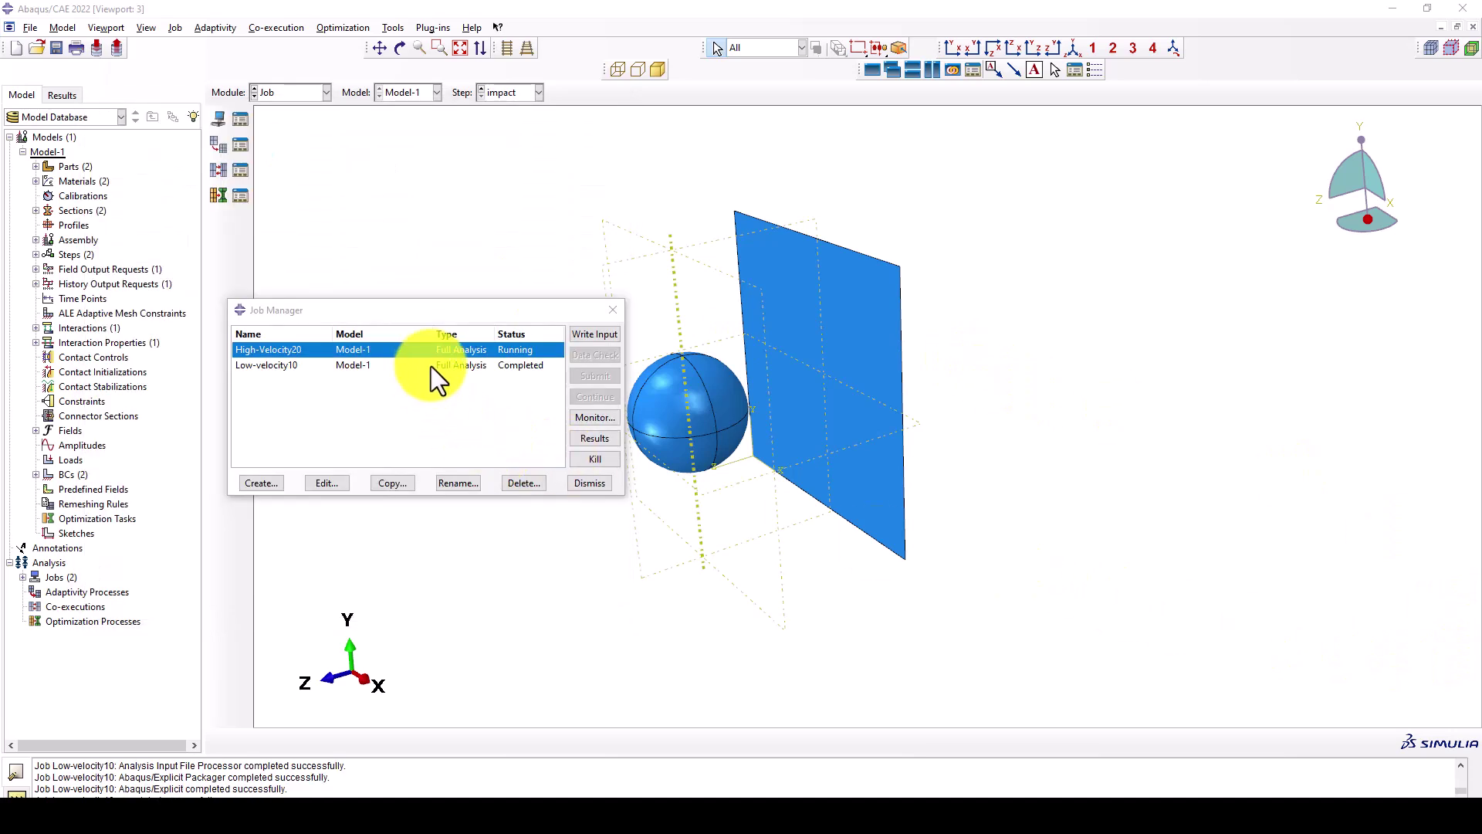
Bring up the High-Velocity20 monitor, now at increment 54498 of its 0.5 time period
{"action": "left_click", "coordinate": [267, 366]}
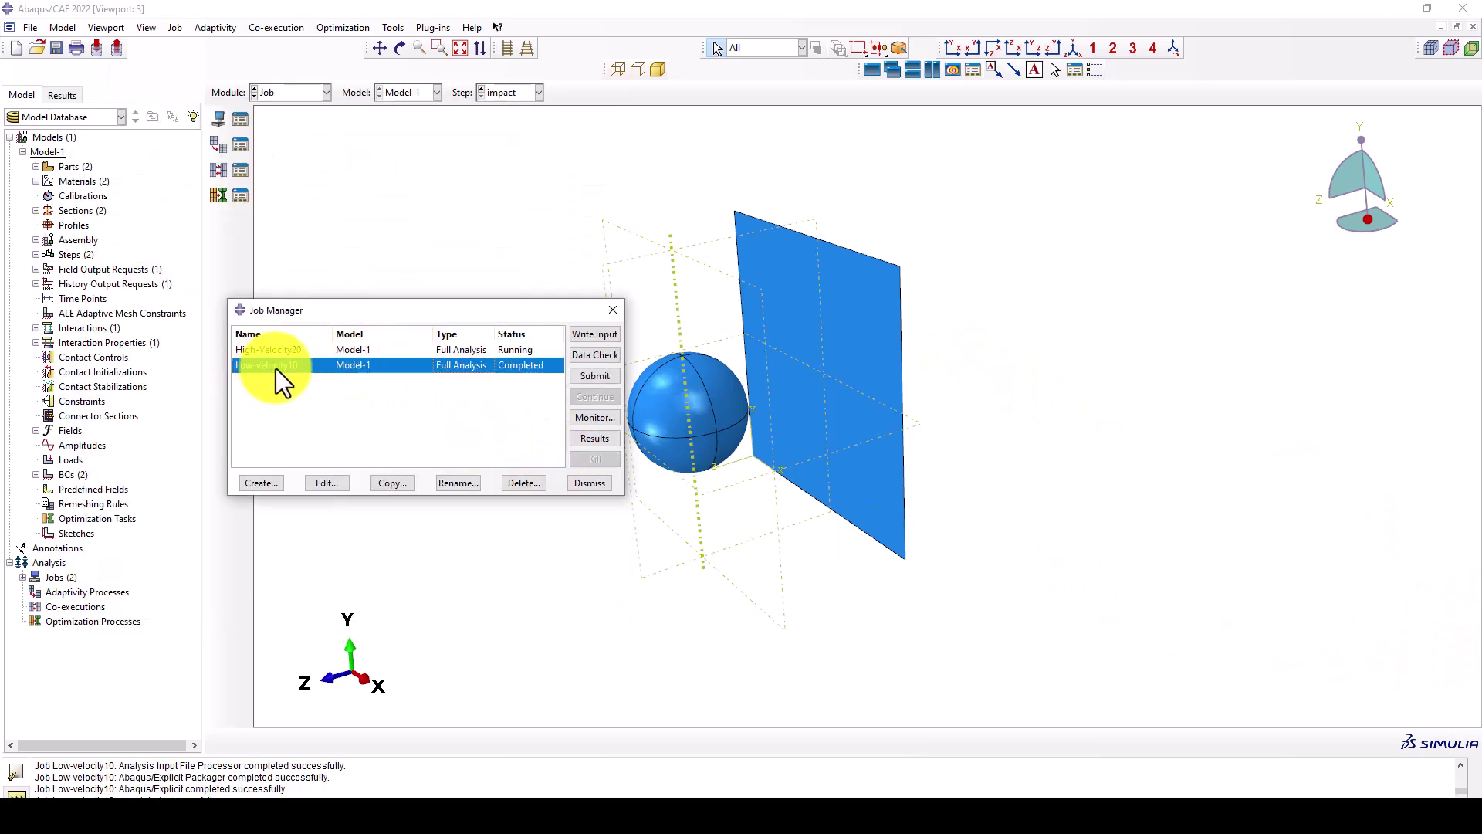
{"action": "left_click", "coordinate": [386, 351]}
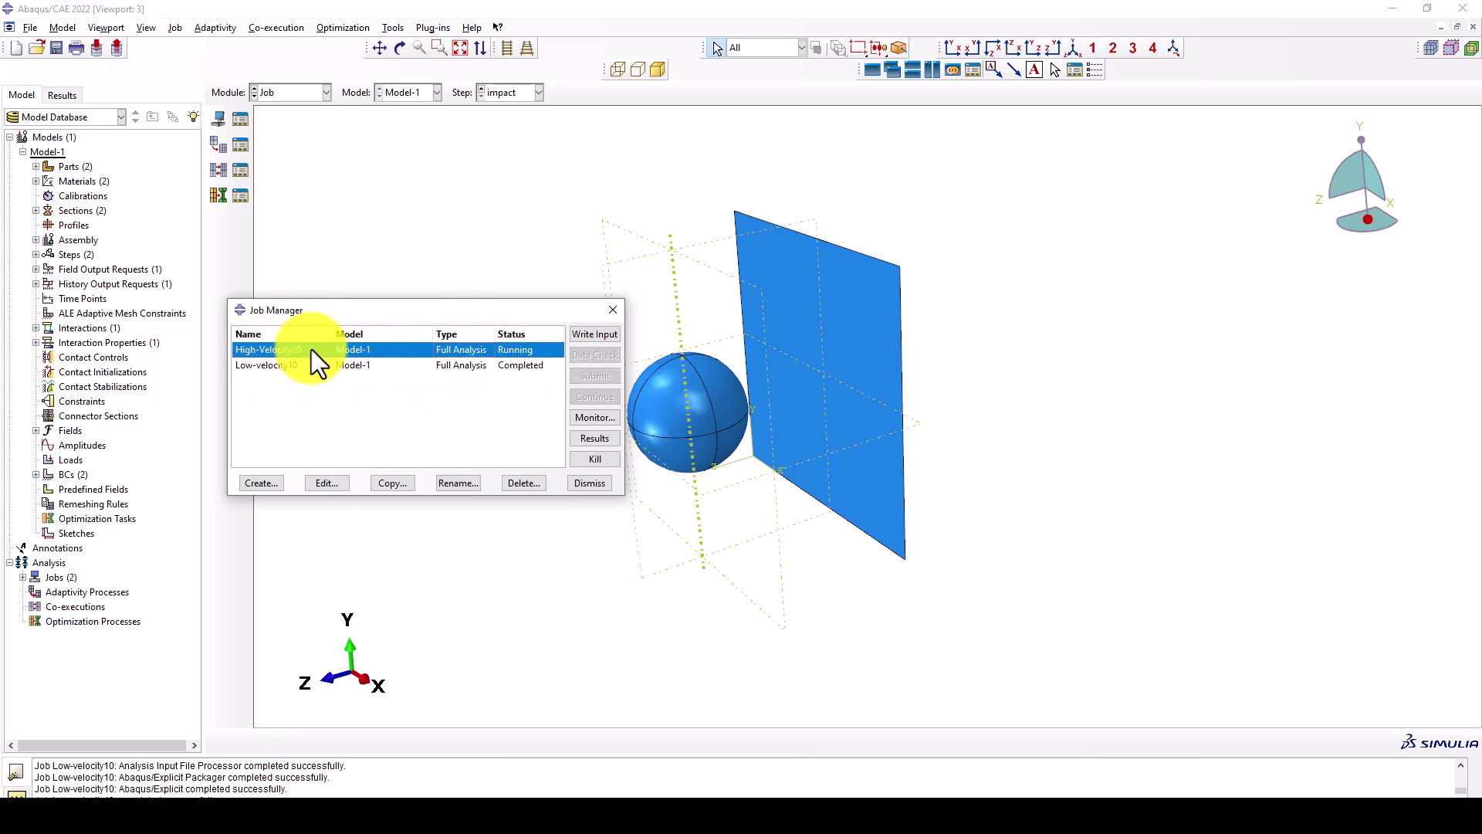
{"action": "left_click_drag", "start_coordinate": [910, 344], "coordinate": [684, 363], "text": "ctrl+alt"}
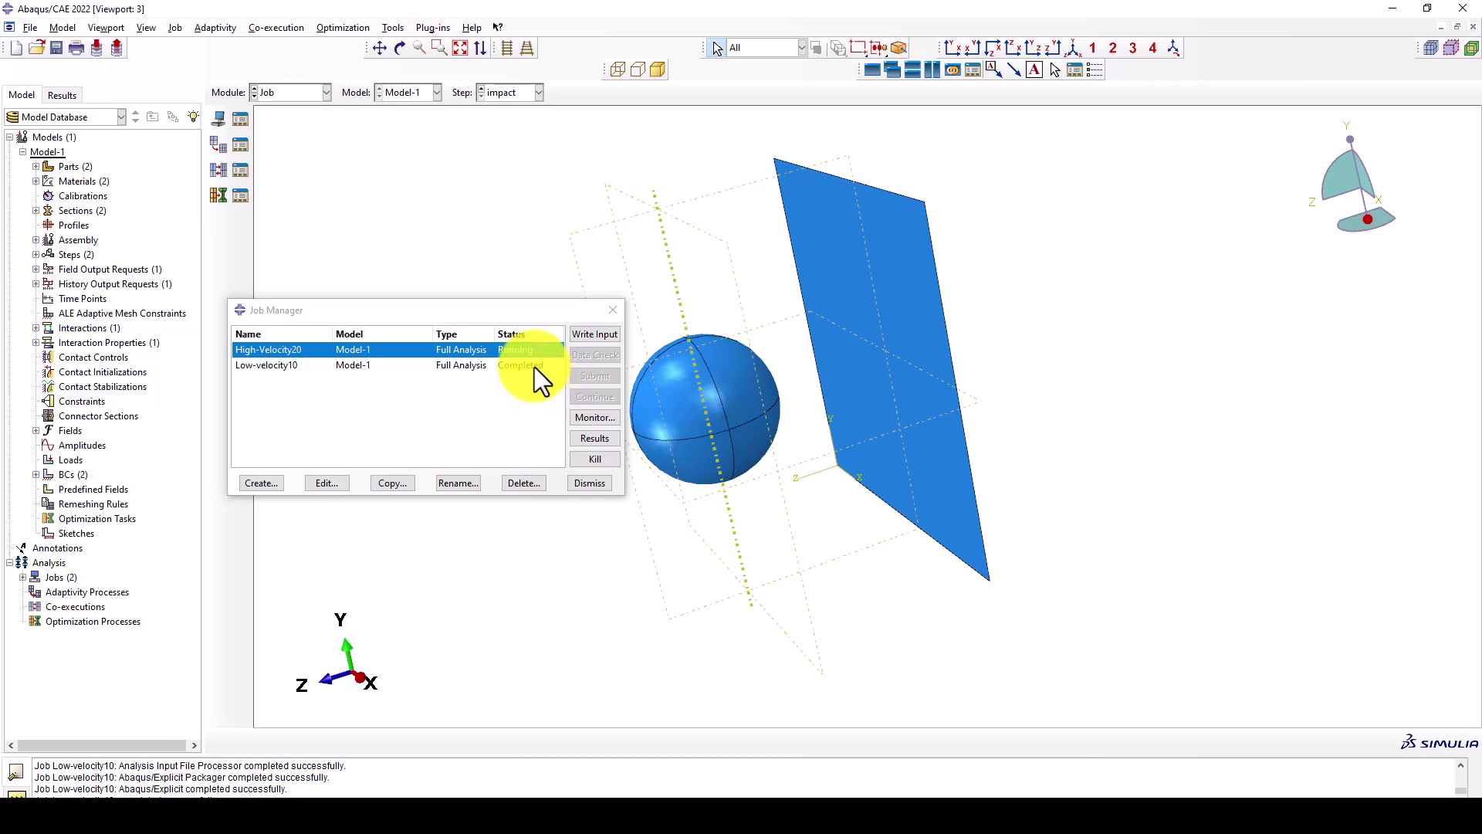
{"action": "mouse_move", "coordinate": [560, 814]}
{"action": "left_click", "coordinate": [587, 766]}
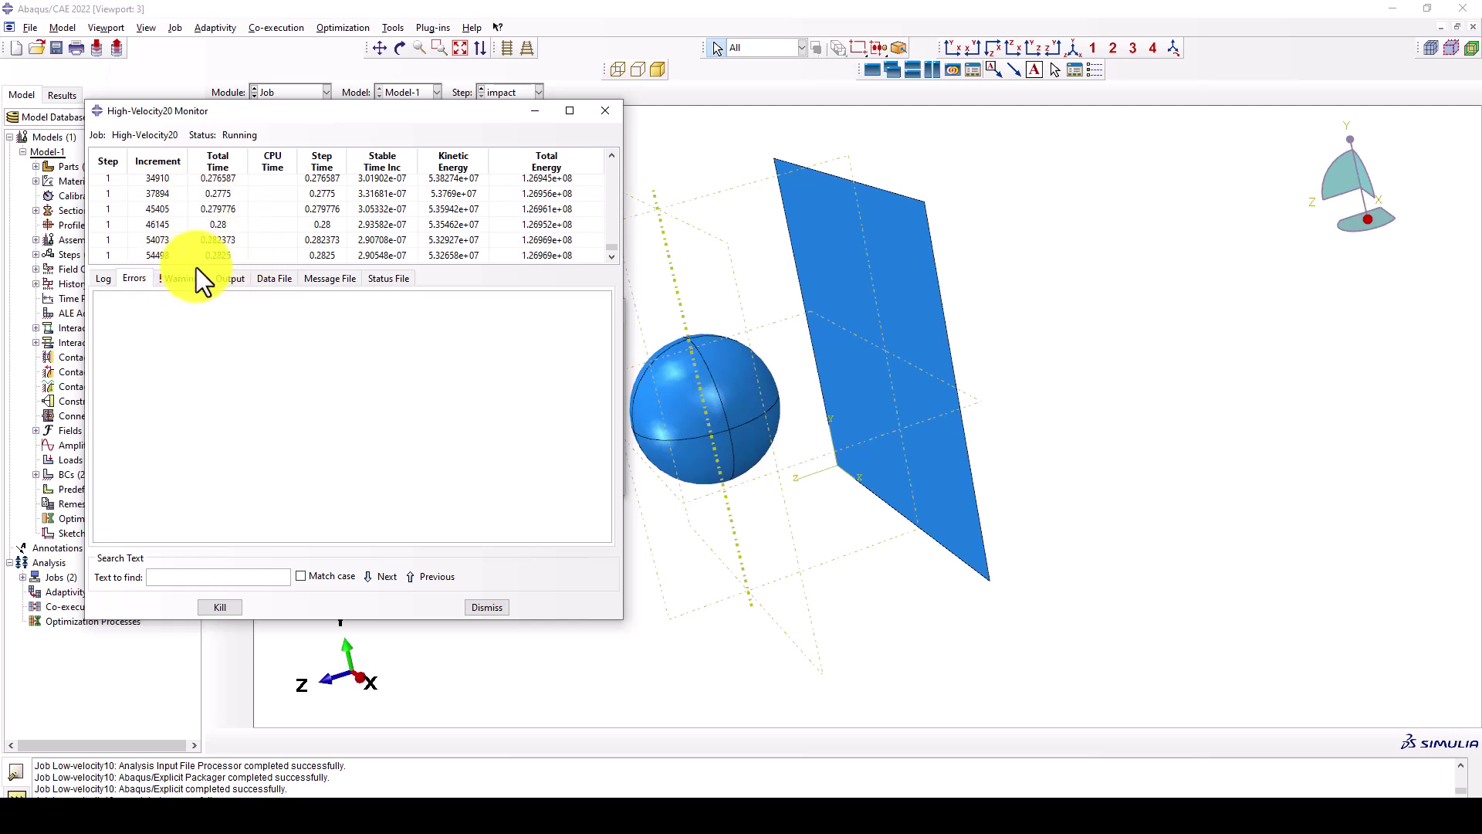
Kill the High-Velocity20 job, confirm it, and close its monitor
{"action": "left_click", "coordinate": [210, 610]}
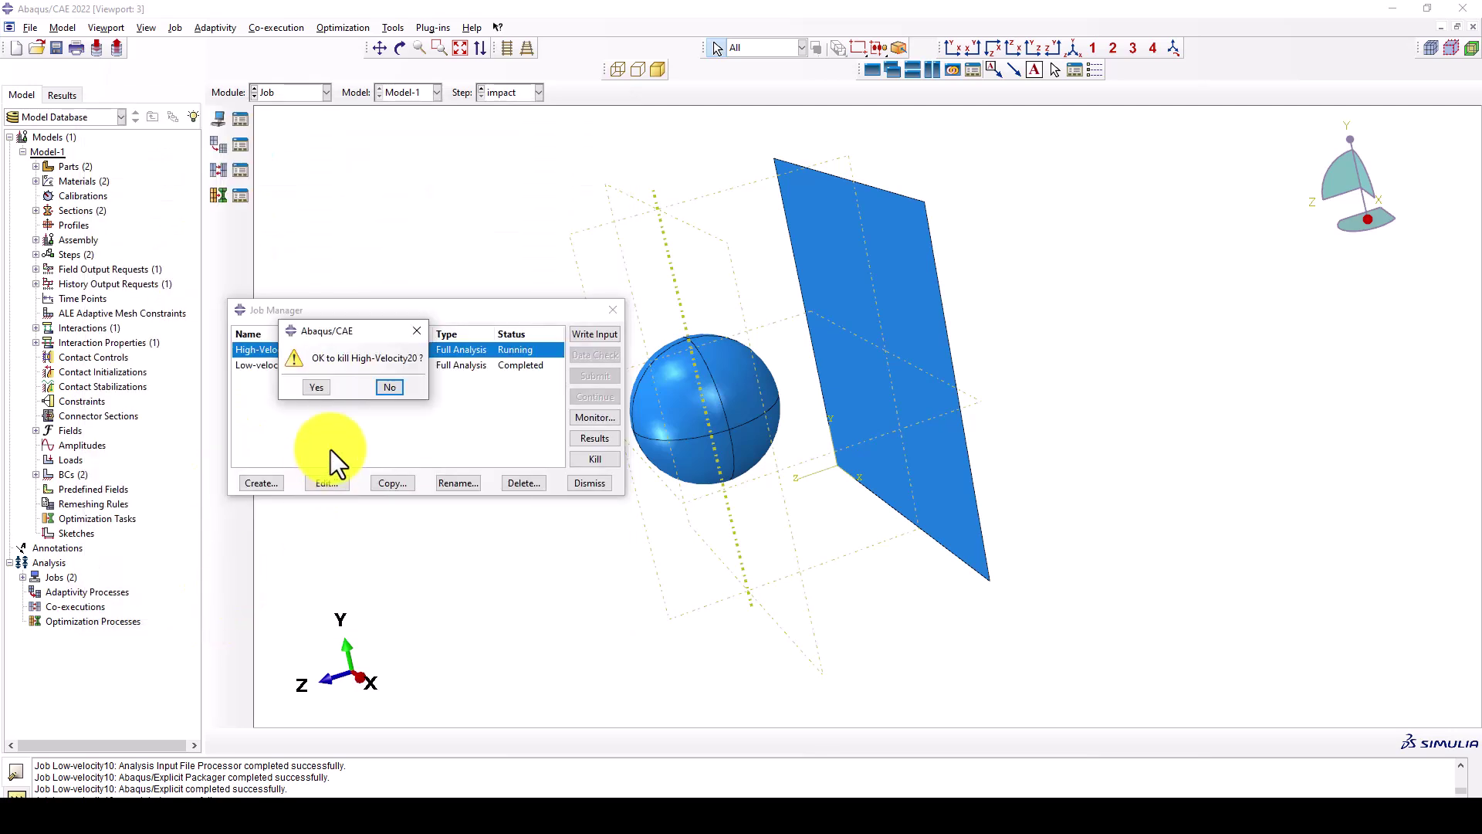
{"action": "left_click", "coordinate": [315, 387]}
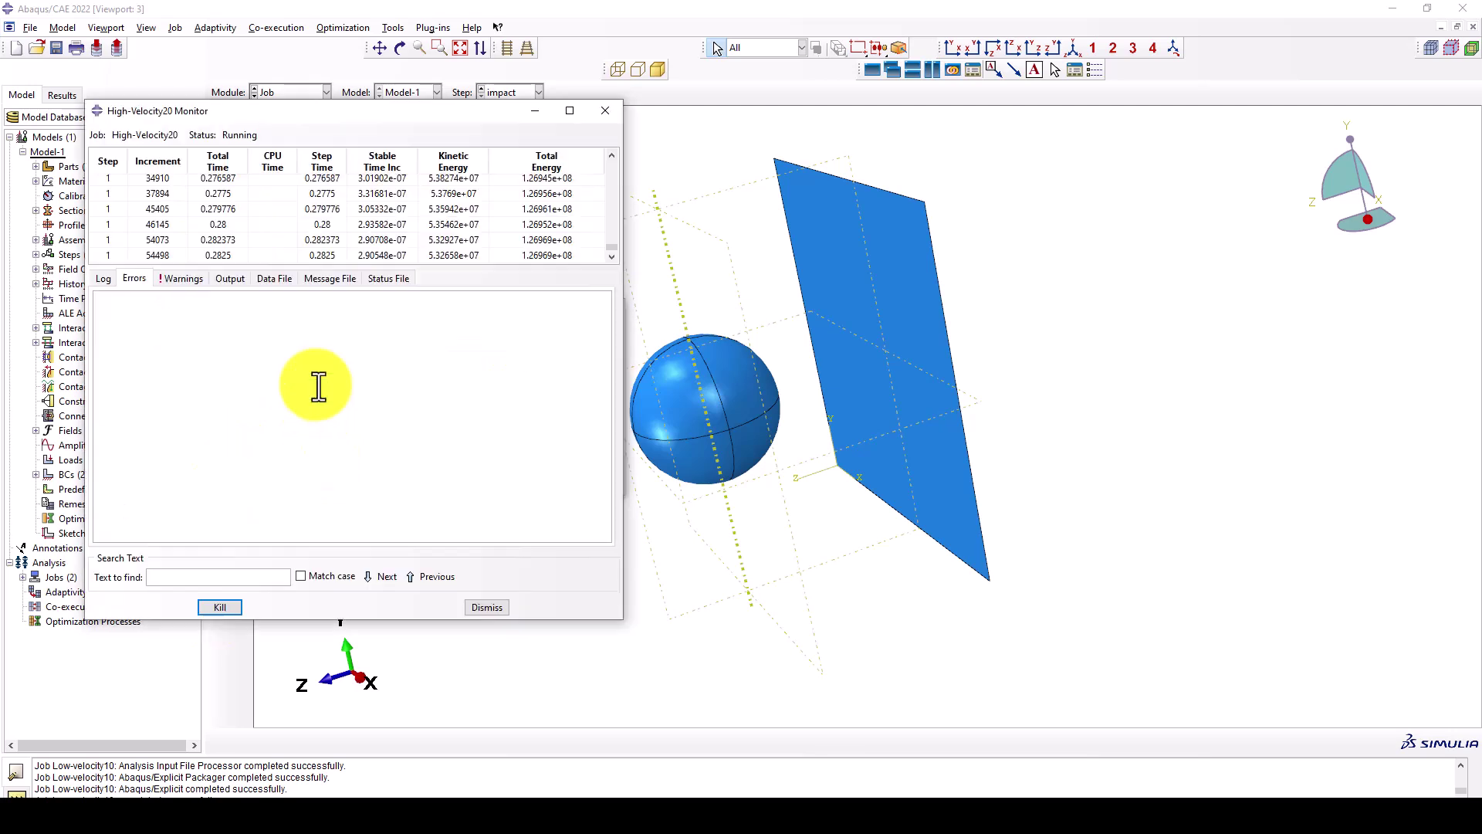
{"action": "left_click", "coordinate": [488, 608]}
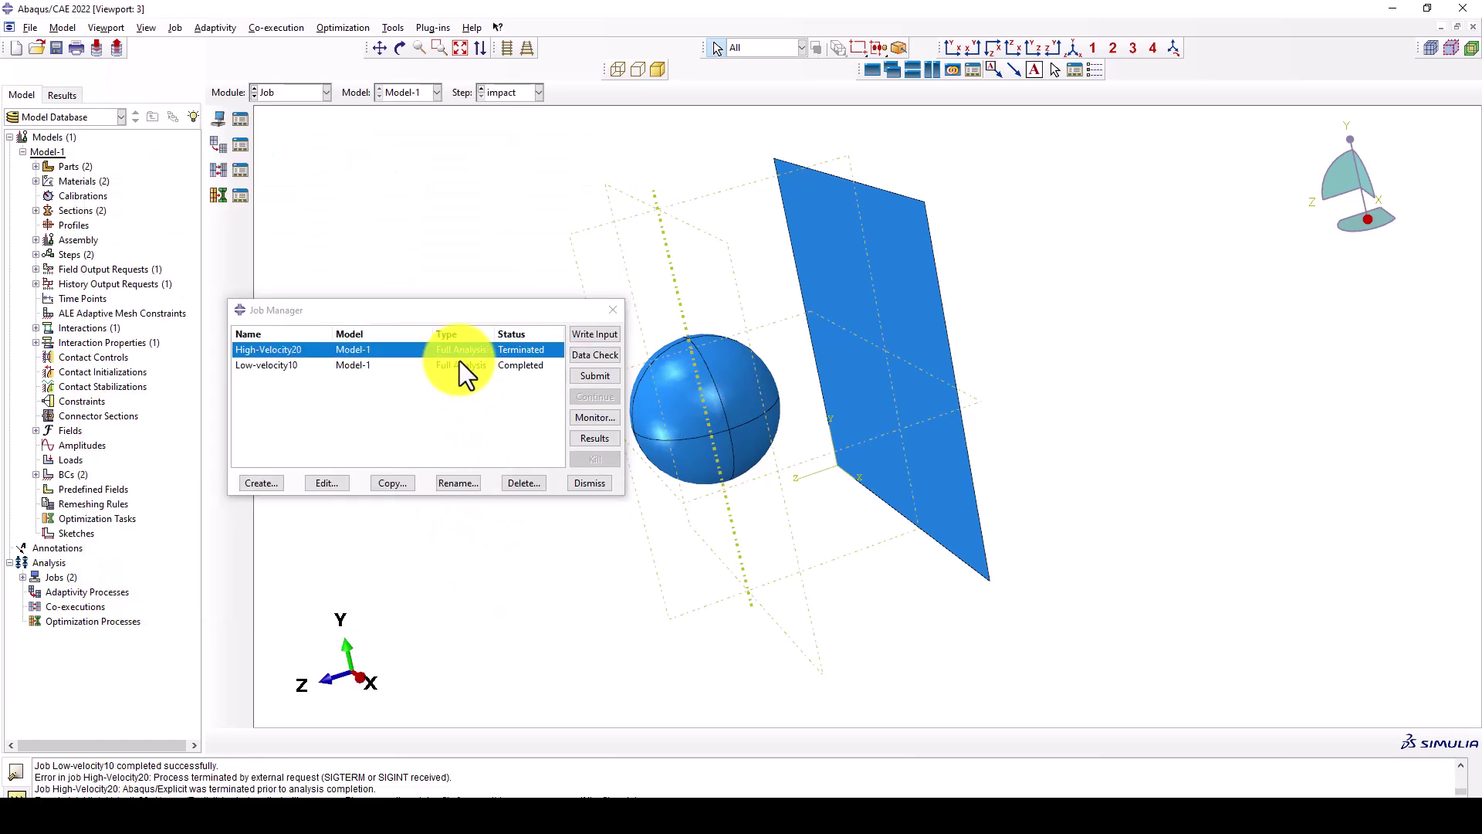
Open High-Velocity20 results, plot Mises contours on the deformed shape, and animate them
{"action": "left_click", "coordinate": [586, 440]}
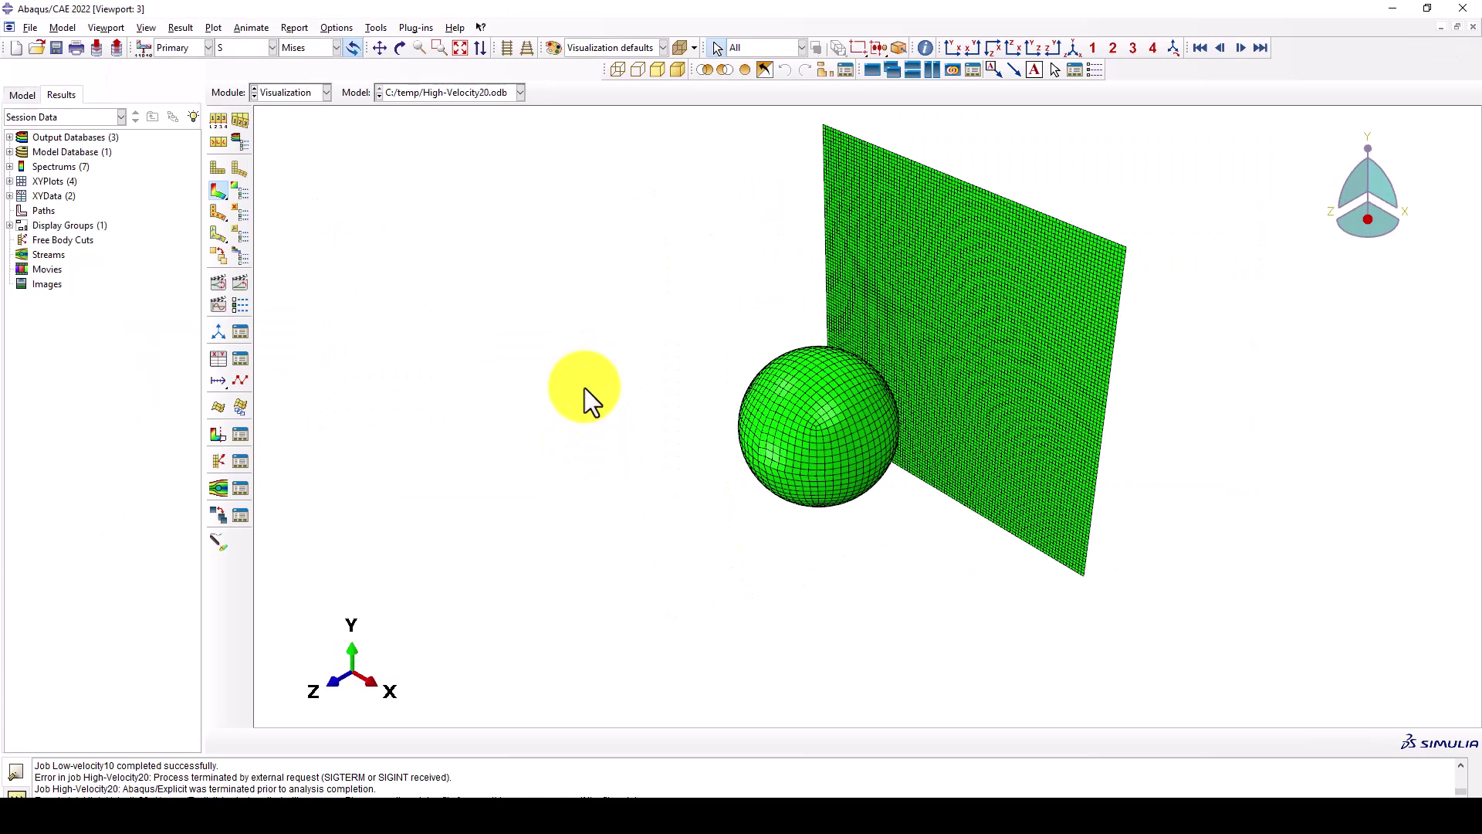
{"action": "left_click", "coordinate": [219, 192]}
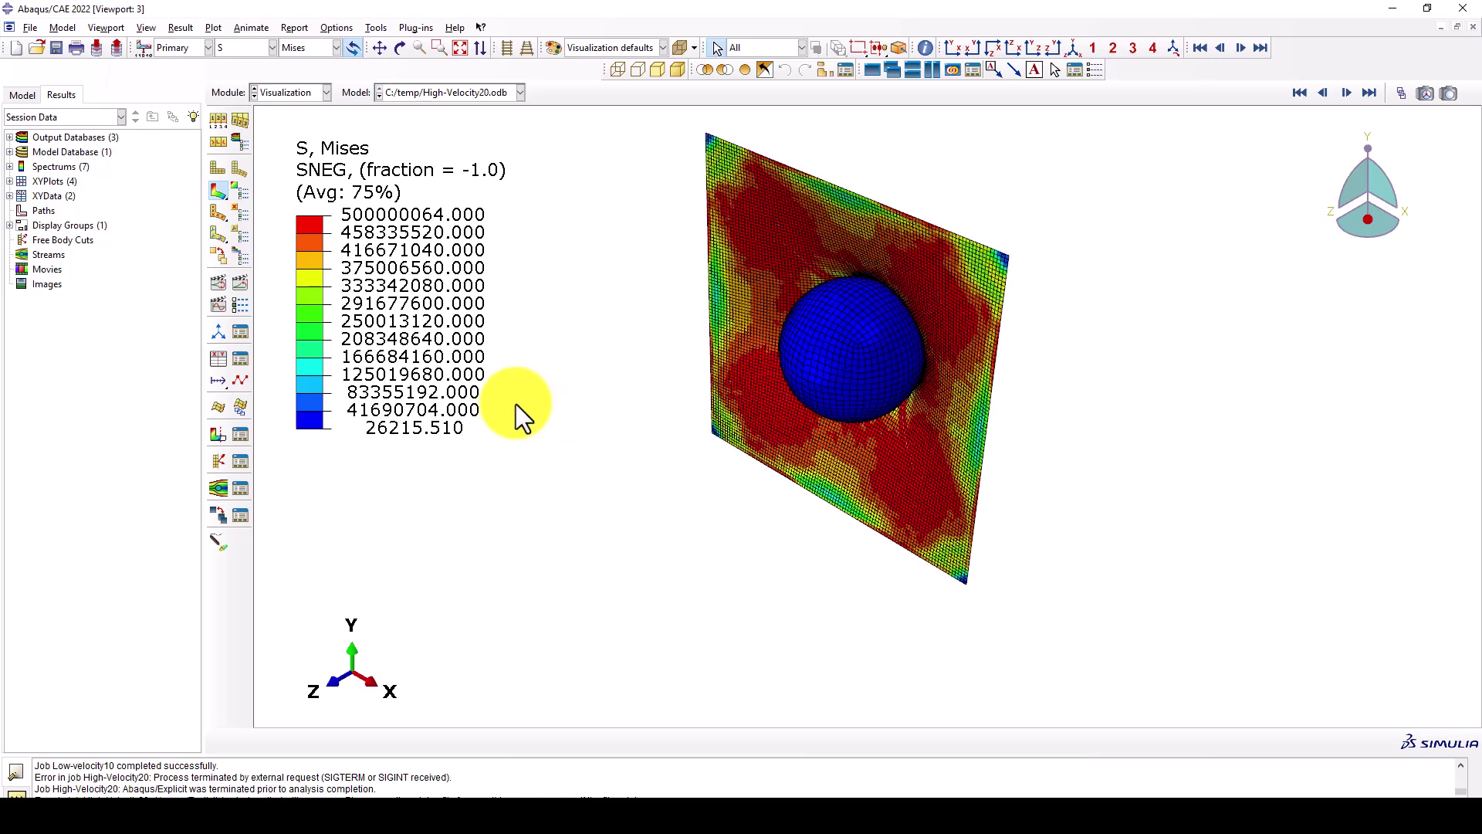
{"action": "left_click_drag", "start_coordinate": [930, 405], "coordinate": [835, 382]}
{"action": "left_click", "coordinate": [239, 283]}
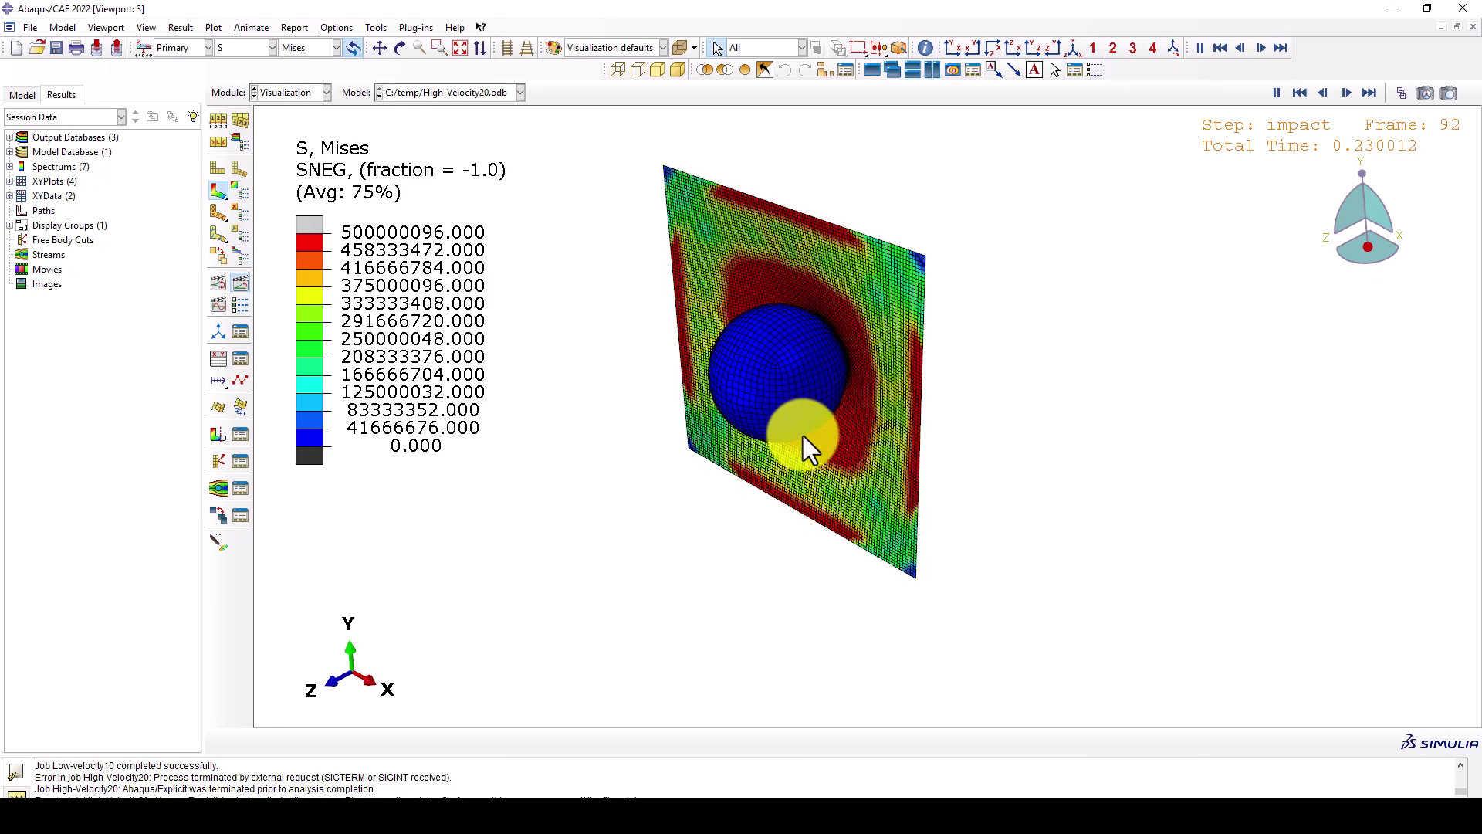
Stop the animation, add a second viewport, and tile both viewports vertically
{"action": "left_click", "coordinate": [241, 281]}
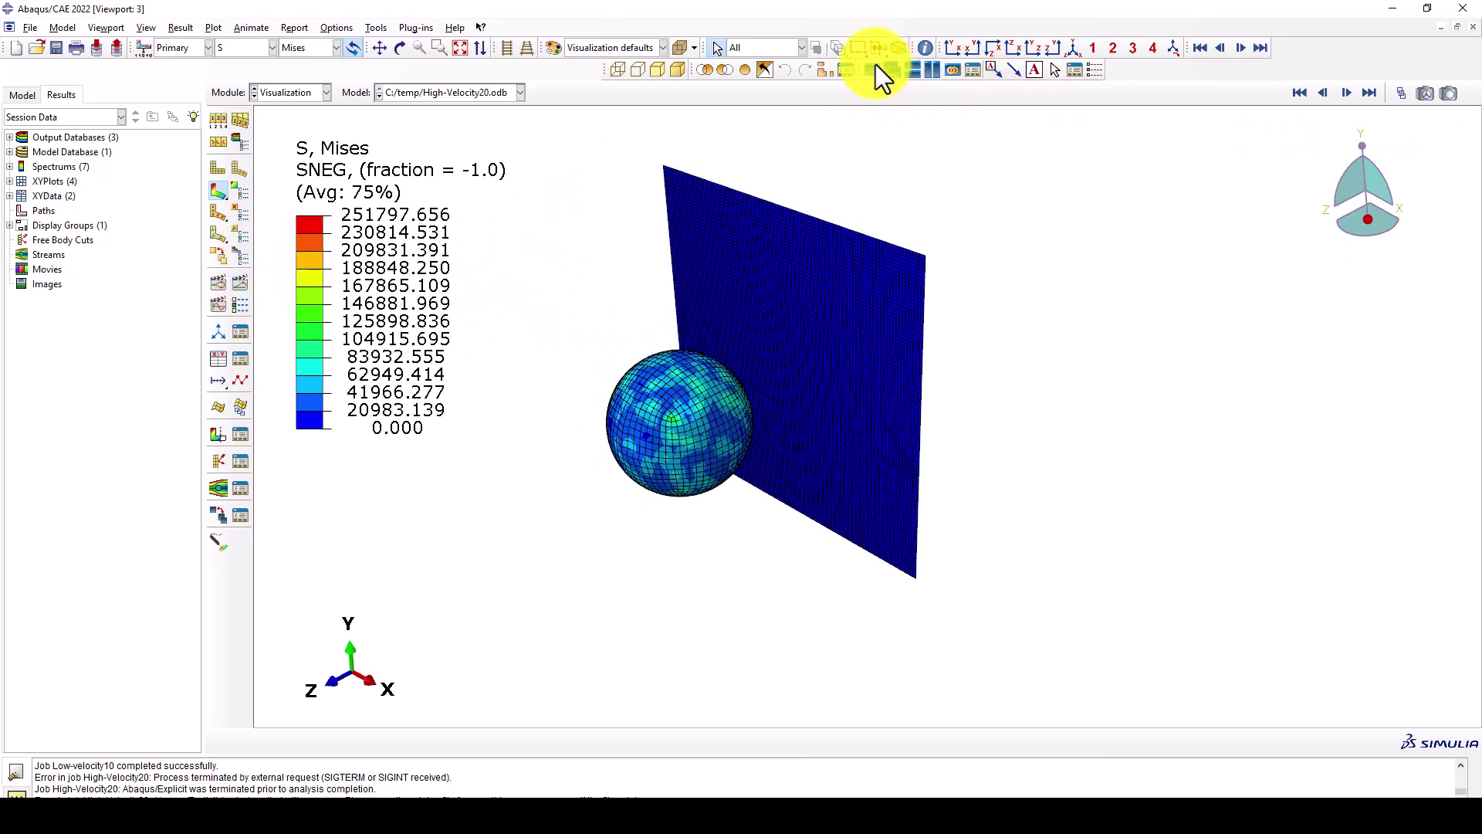
{"action": "left_click", "coordinate": [942, 80]}
{"action": "left_click", "coordinate": [937, 71]}
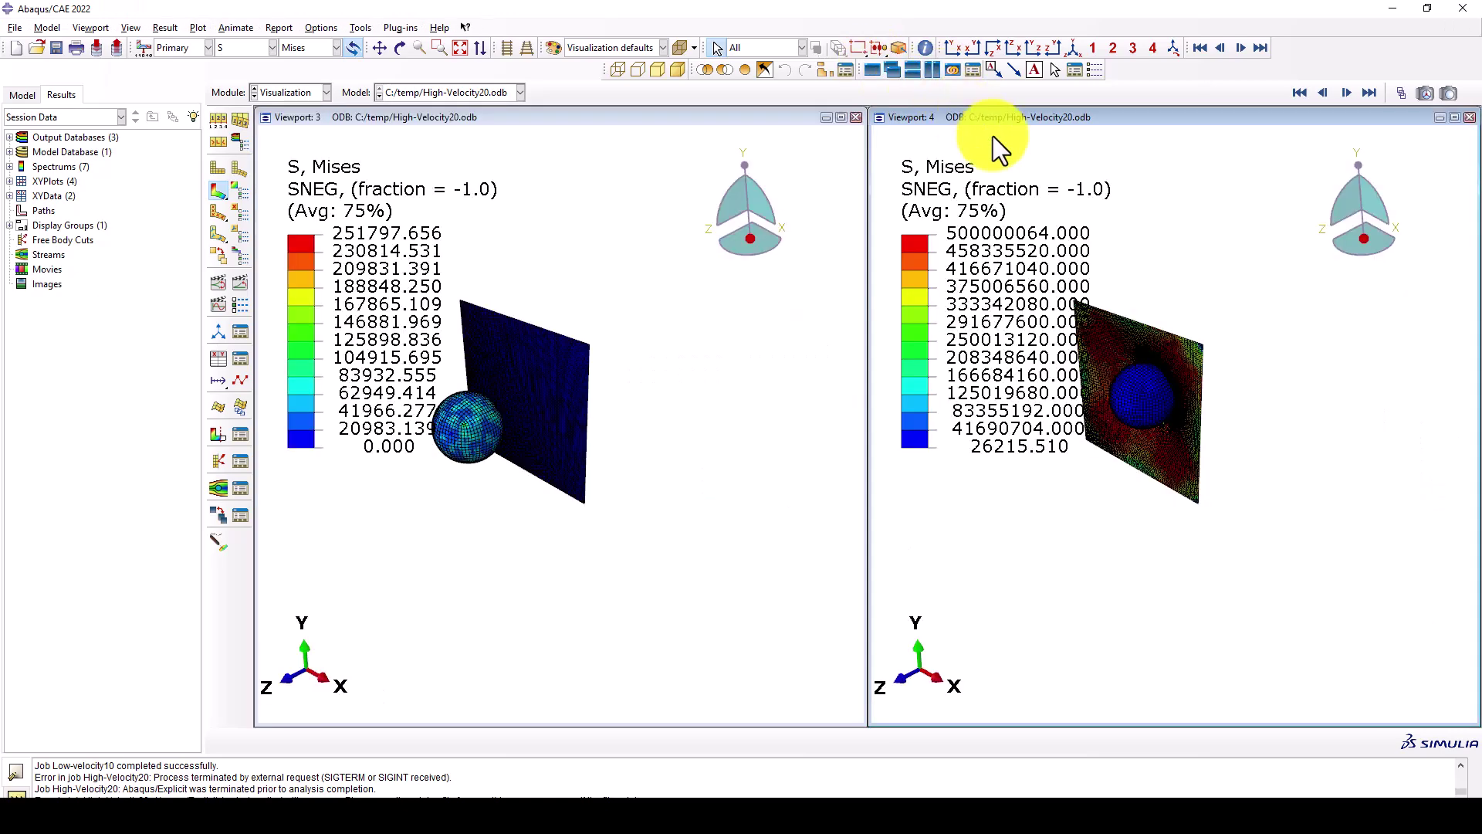
{"action": "left_click_drag", "start_coordinate": [1183, 378], "coordinate": [1193, 309], "text": "ctrl+alt"}
{"action": "scroll", "coordinate": [1193, 308], "scroll_direction": "down", "scroll_amount": 2}
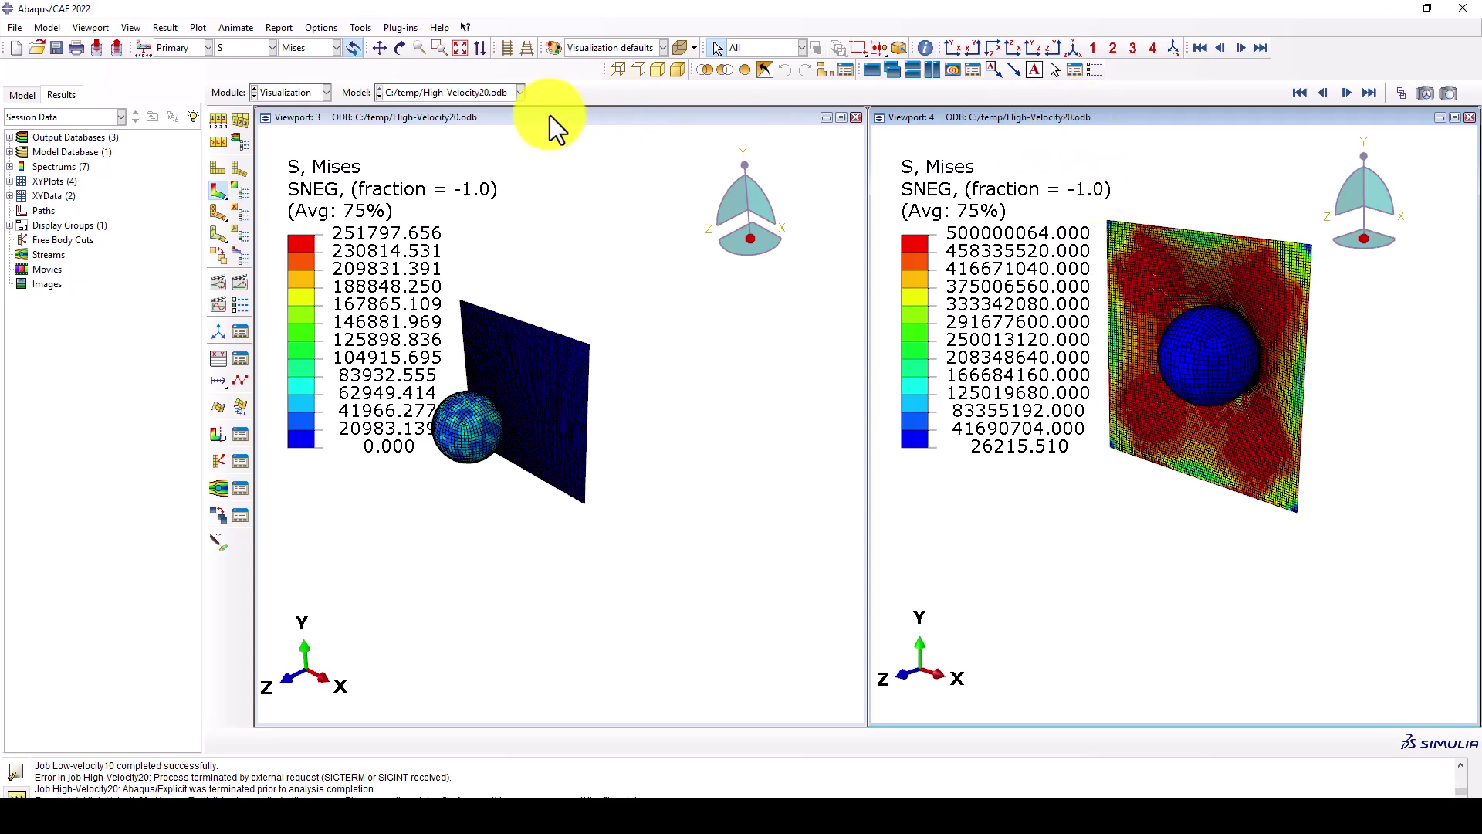
{"action": "left_click", "coordinate": [478, 120]}
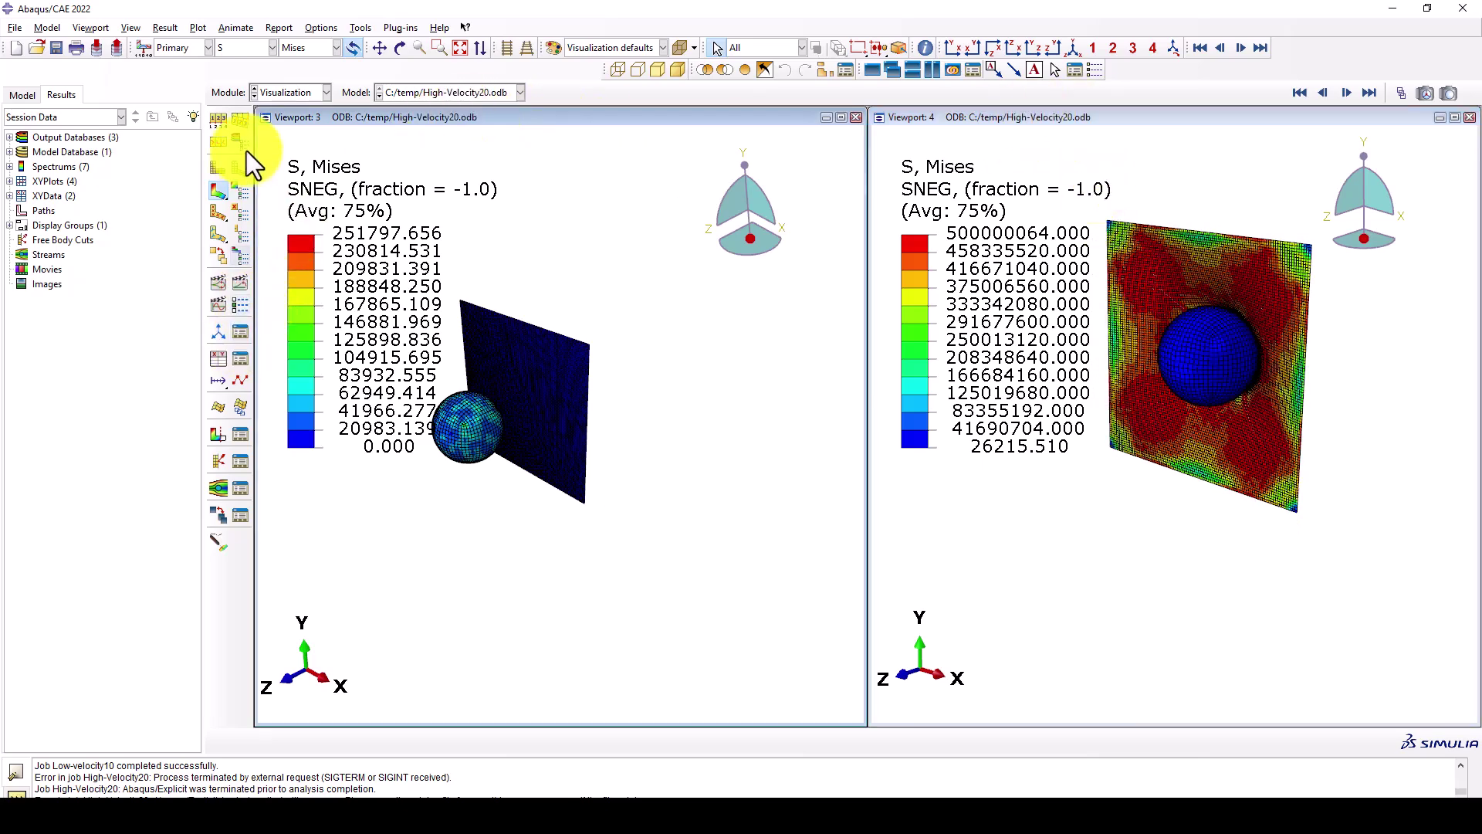
Load Low-velocity10 results into the left viewport and plot its Mises stress contours
{"action": "left_click", "coordinate": [266, 93]}
{"action": "left_click", "coordinate": [279, 227]}
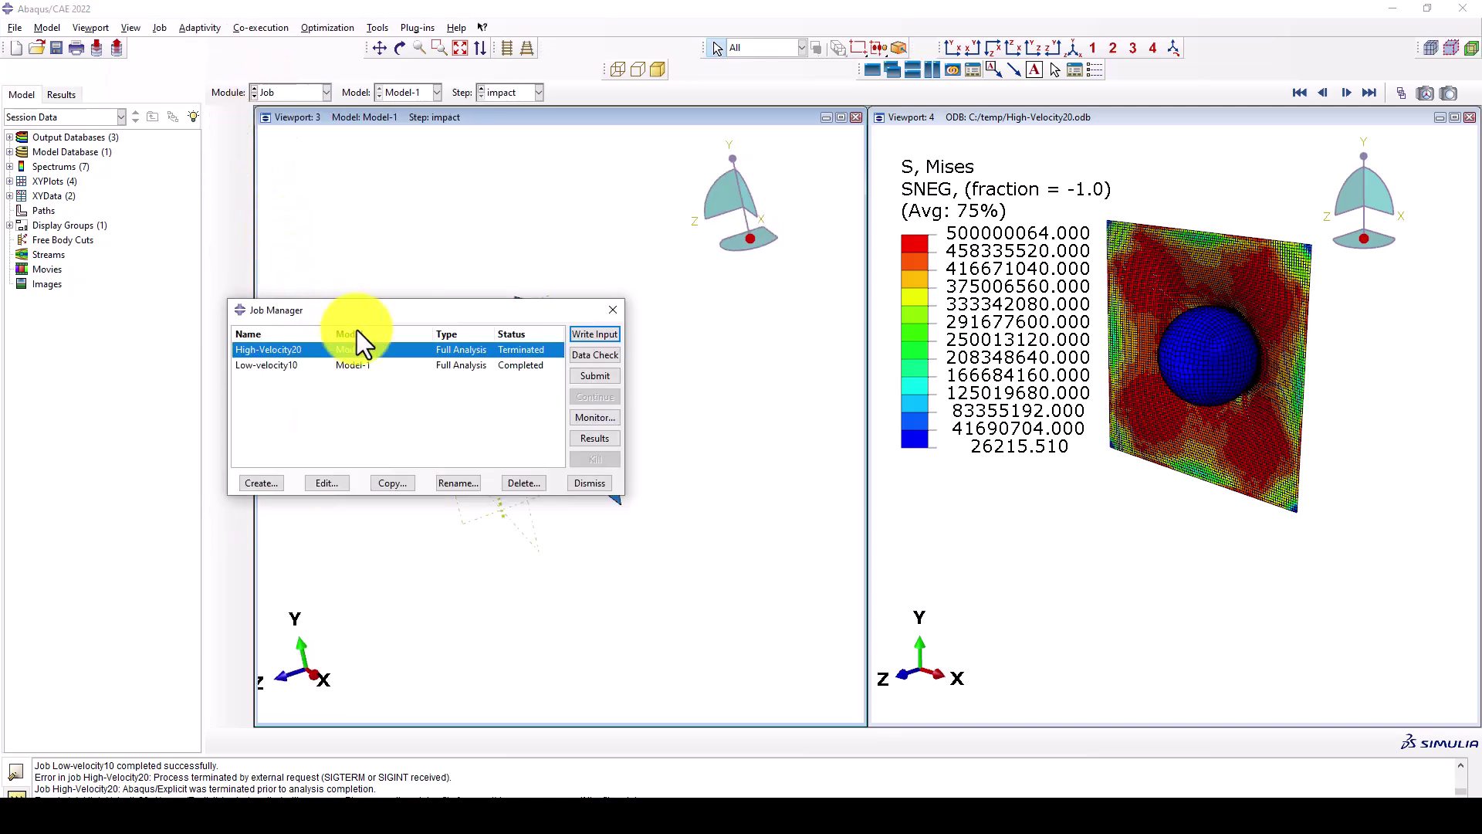
{"action": "left_click", "coordinate": [311, 366]}
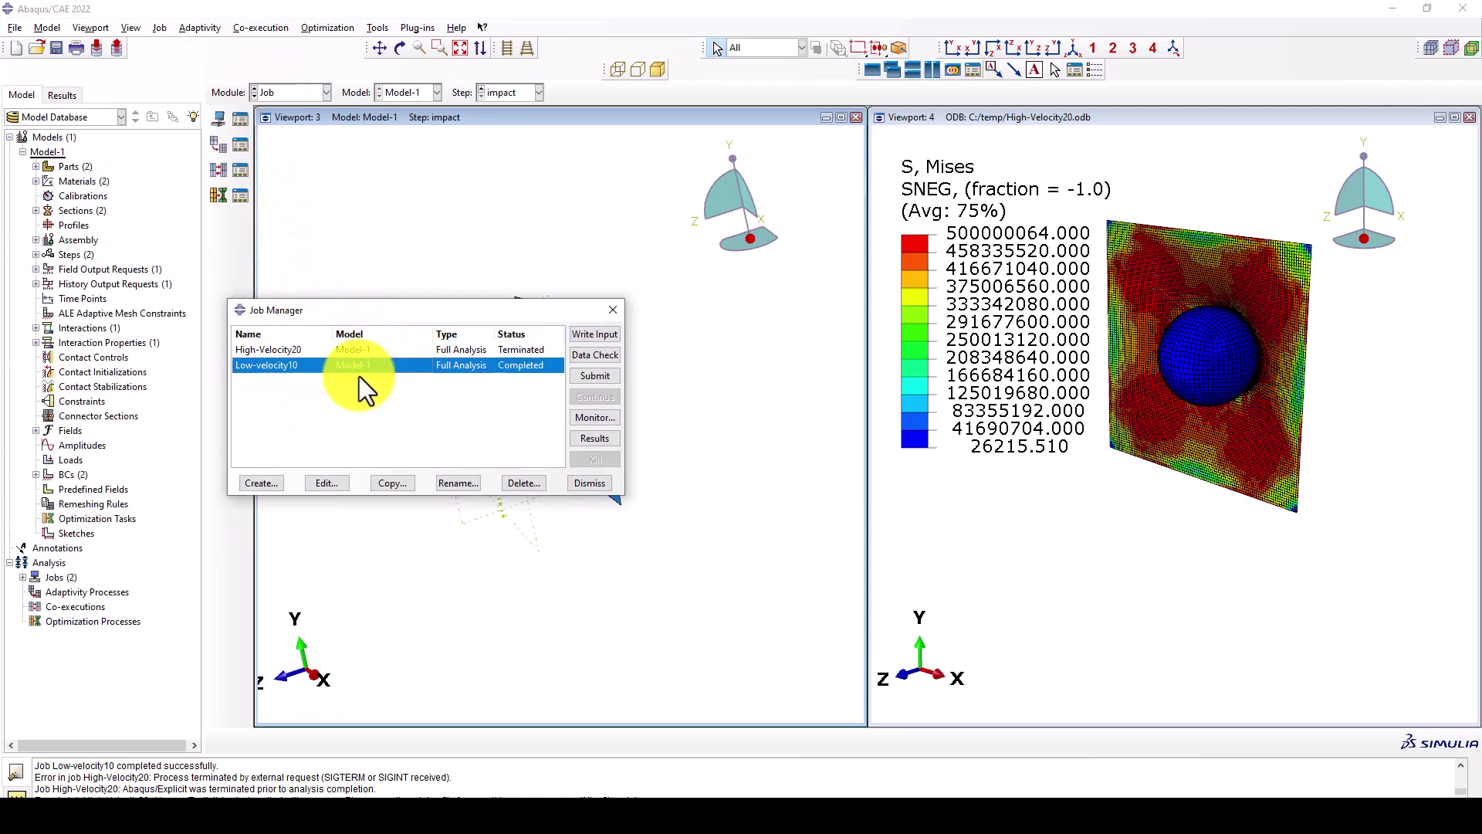
{"action": "left_click", "coordinate": [601, 439]}
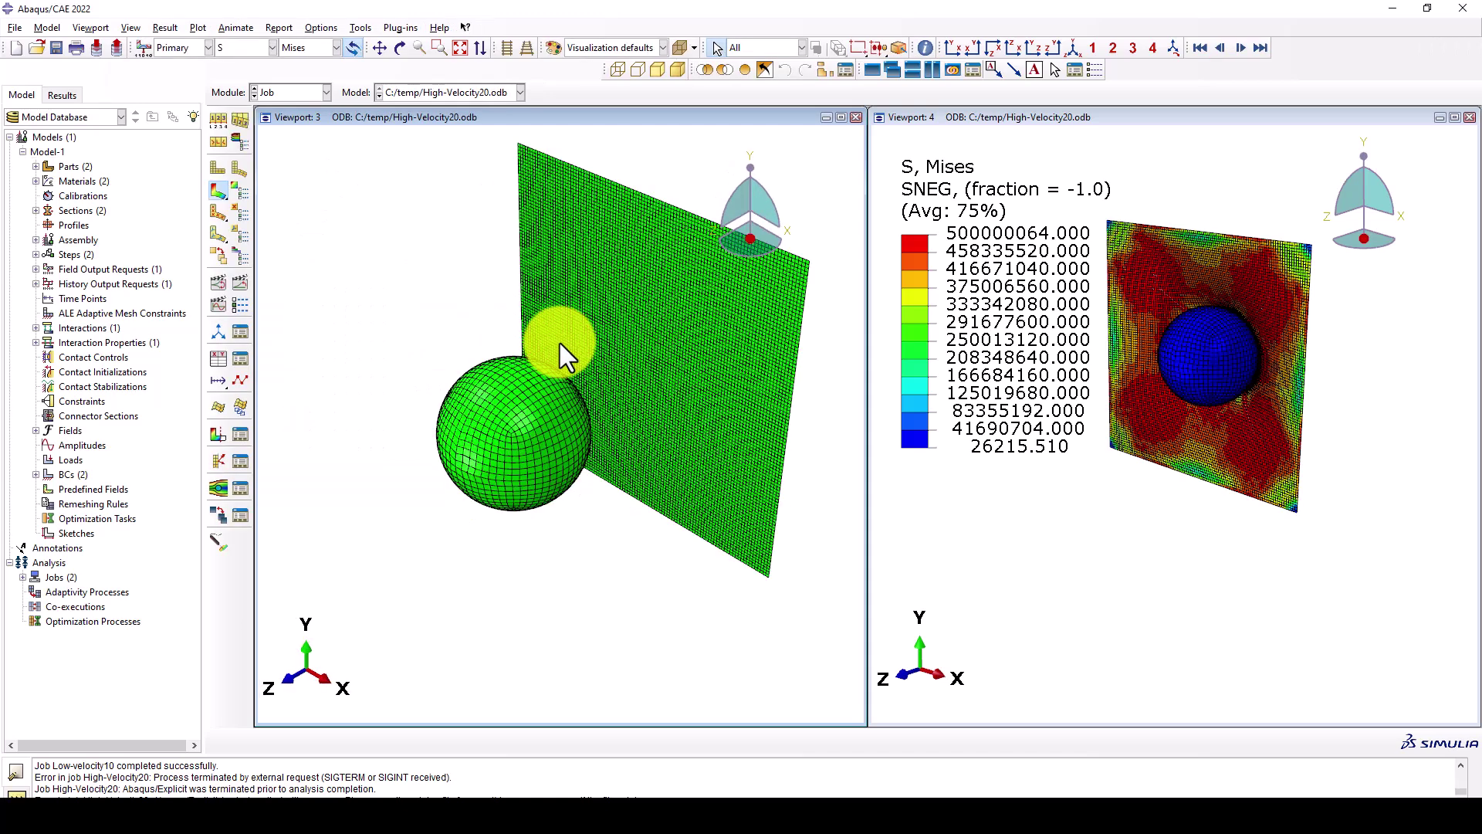
{"action": "left_click", "coordinate": [218, 189]}
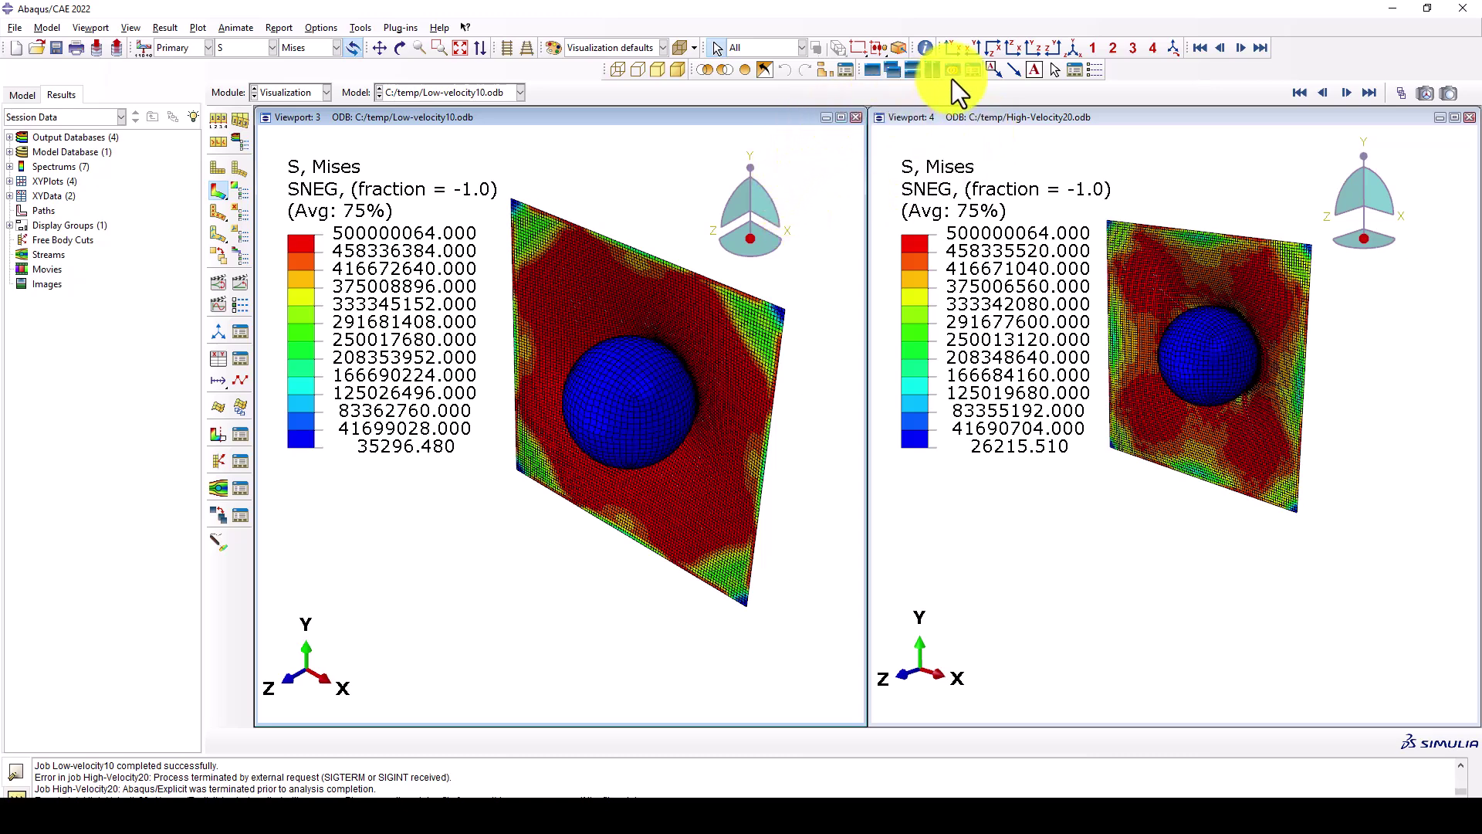
{"action": "left_click", "coordinate": [234, 285]}
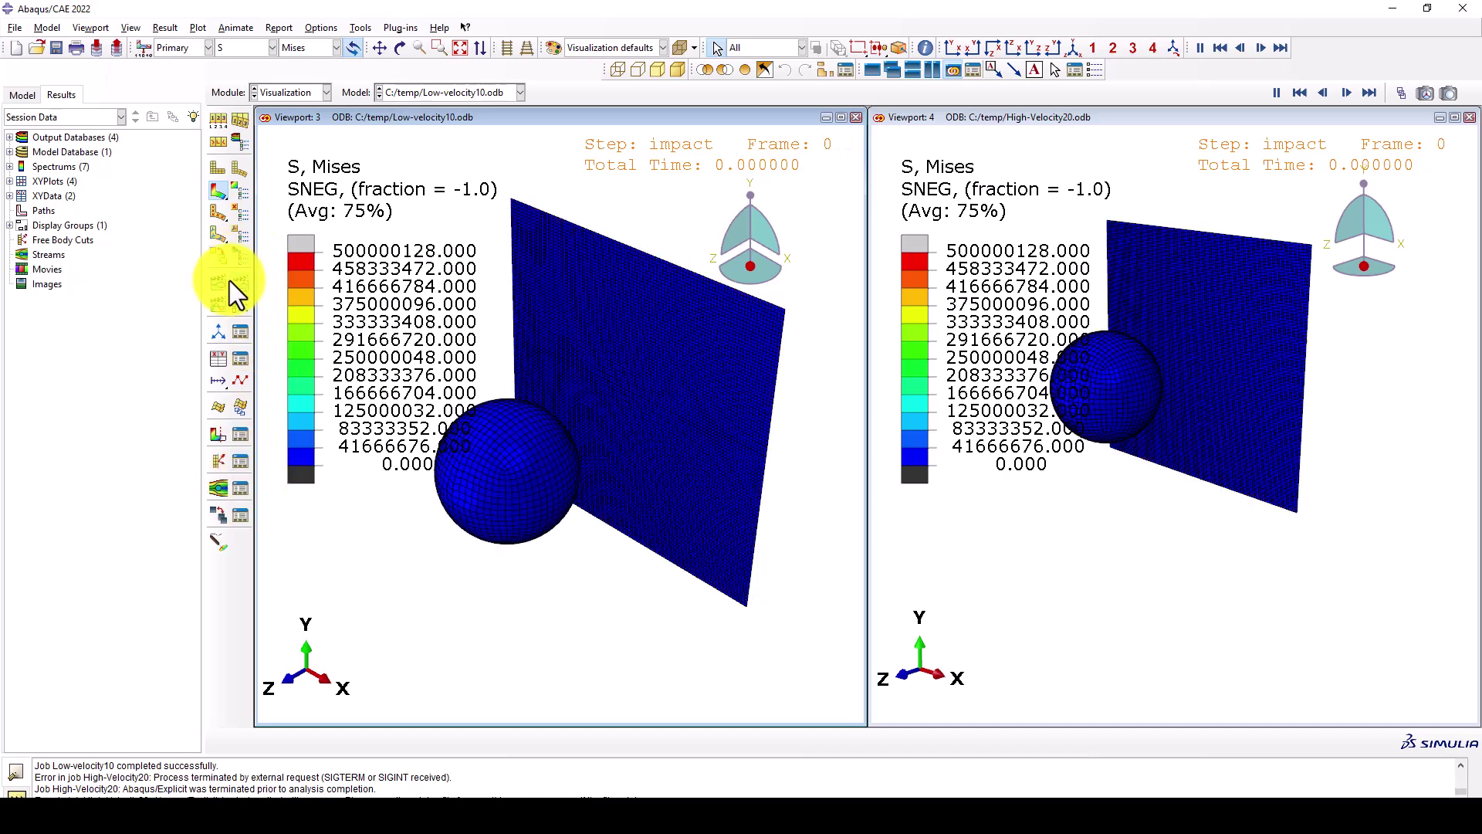
{"action": "left_click", "coordinate": [1368, 92]}
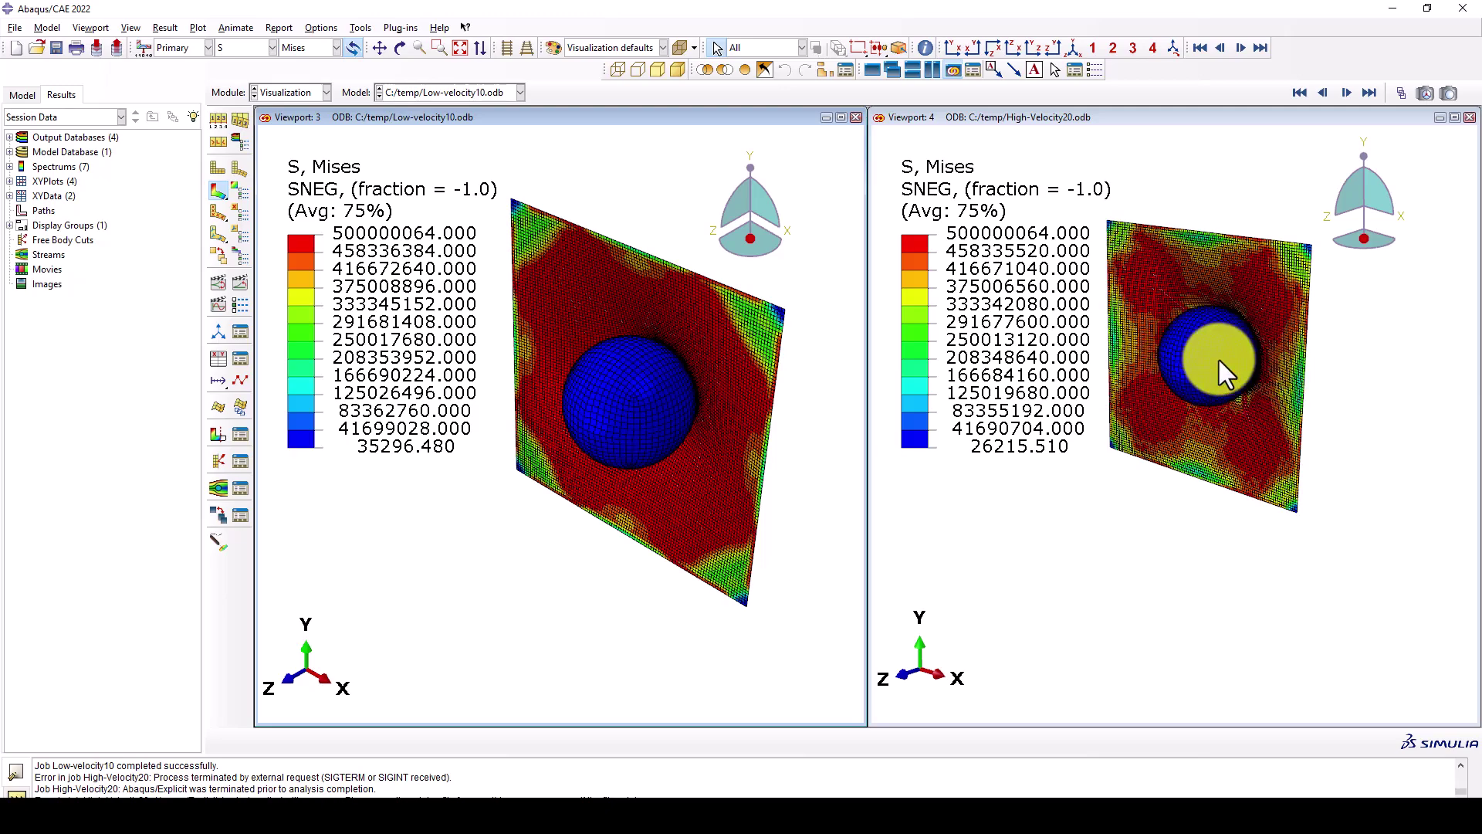
Zoom out and replay the Mises stress animation in both viewports
{"action": "left_click_drag", "start_coordinate": [1213, 359], "coordinate": [1172, 306], "text": "ctrl+alt"}
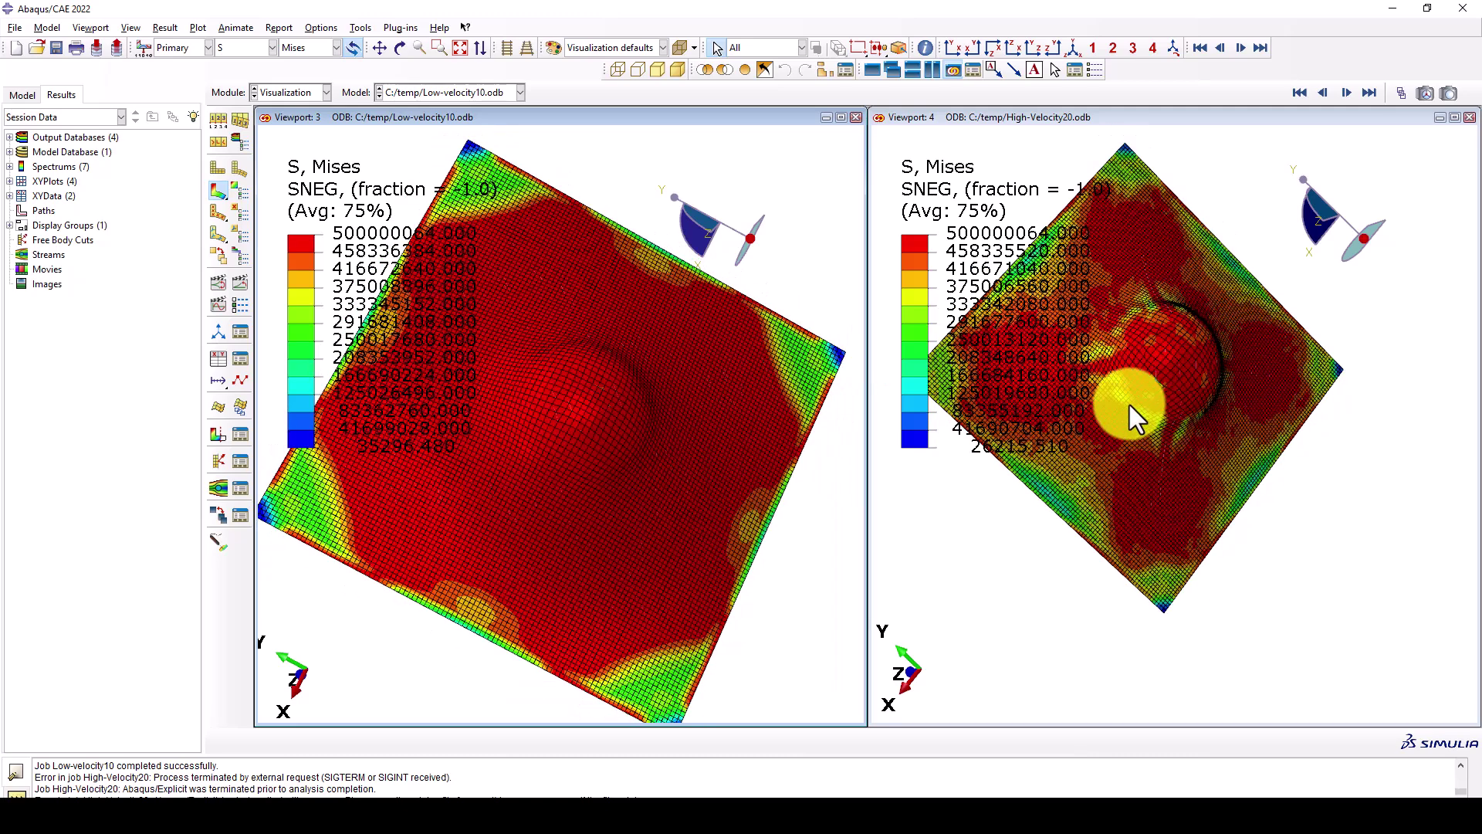
{"action": "left_click_drag", "start_coordinate": [664, 397], "coordinate": [608, 367], "text": "ctrl+alt"}
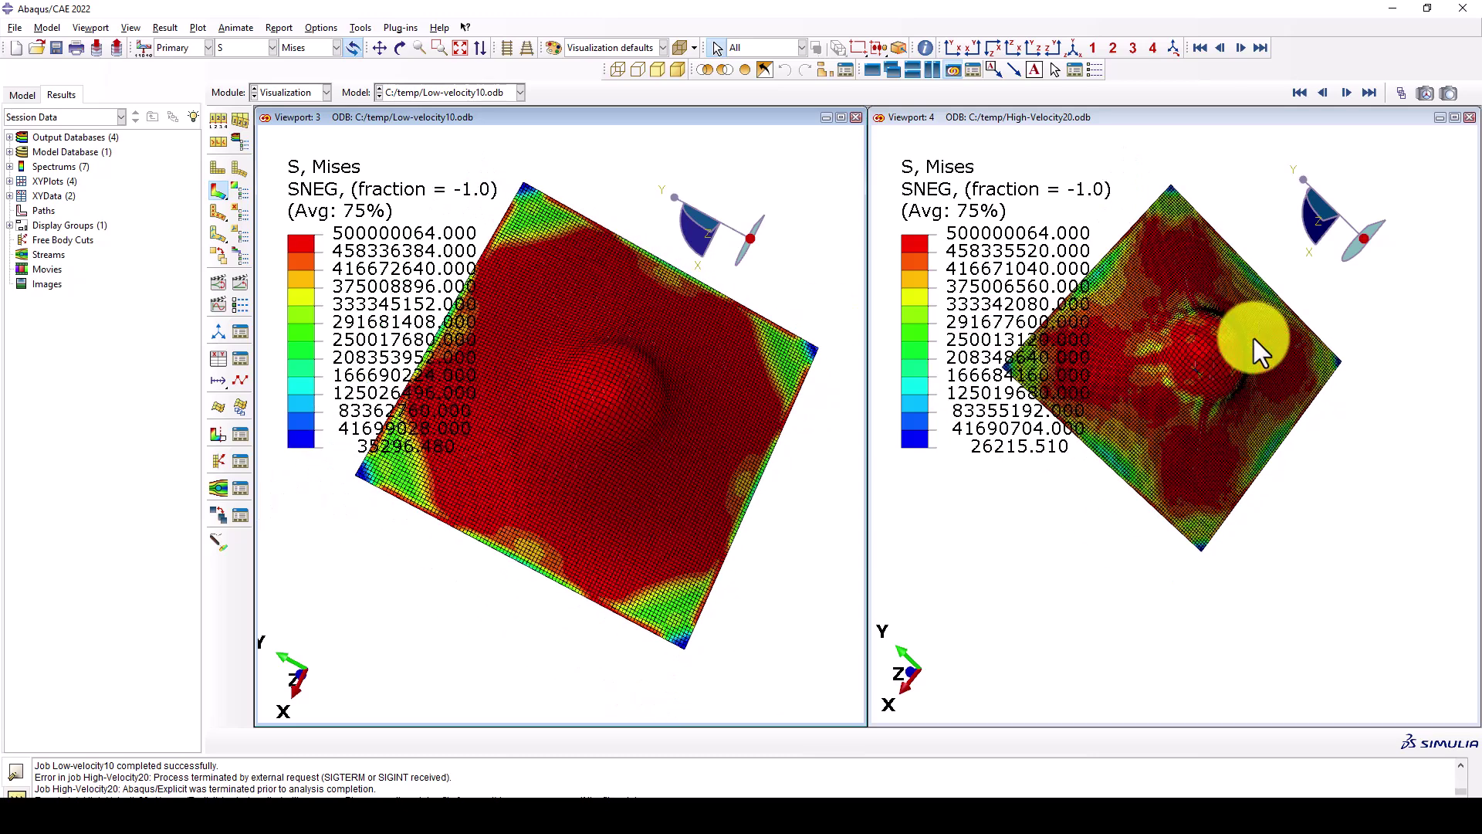
{"action": "right_click_drag", "start_coordinate": [1283, 343], "coordinate": [636, 279], "text": "ctrl+alt"}
{"action": "left_click", "coordinate": [242, 282]}
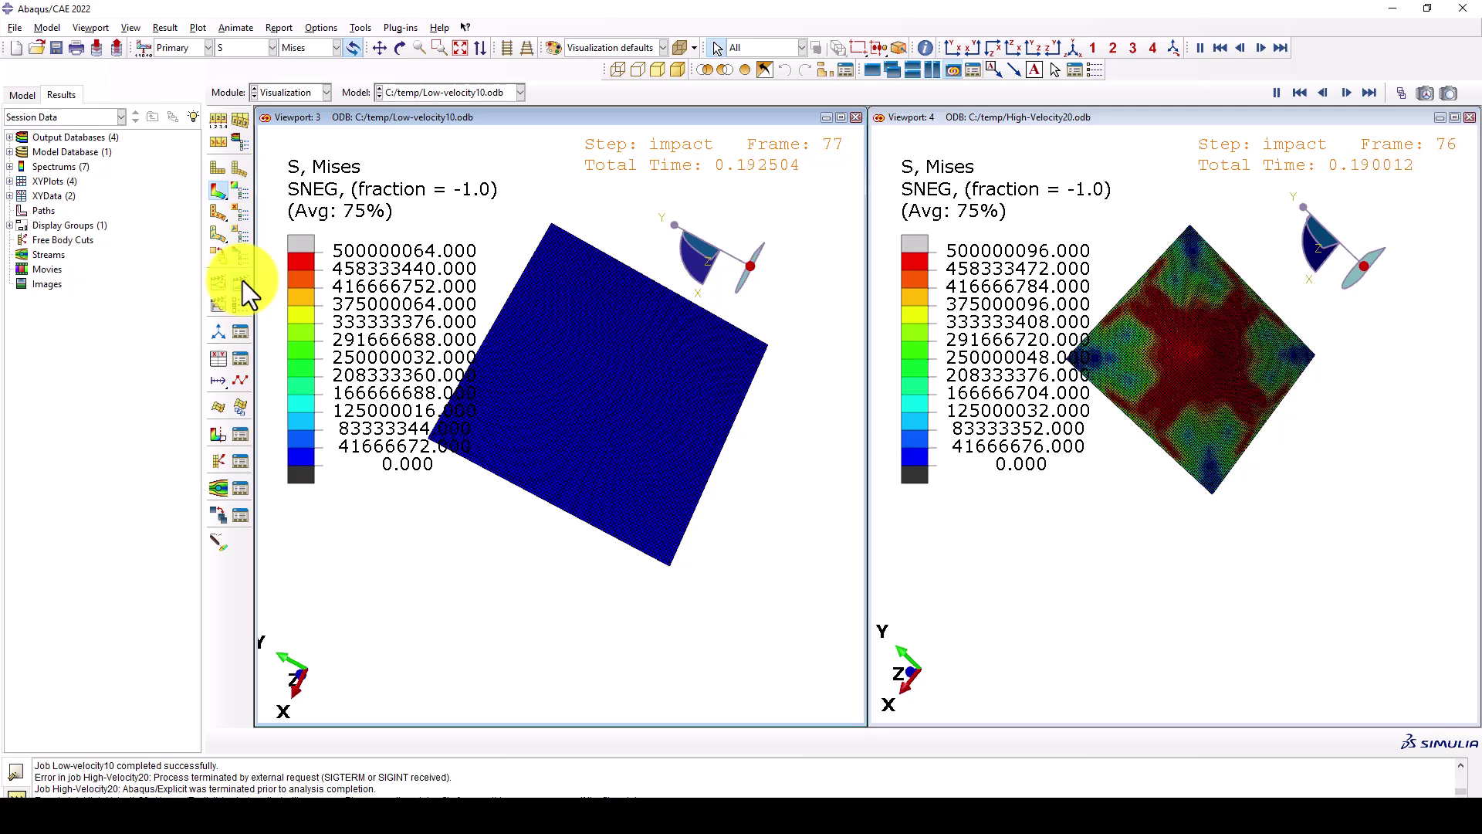
{"action": "left_click", "coordinate": [243, 280]}
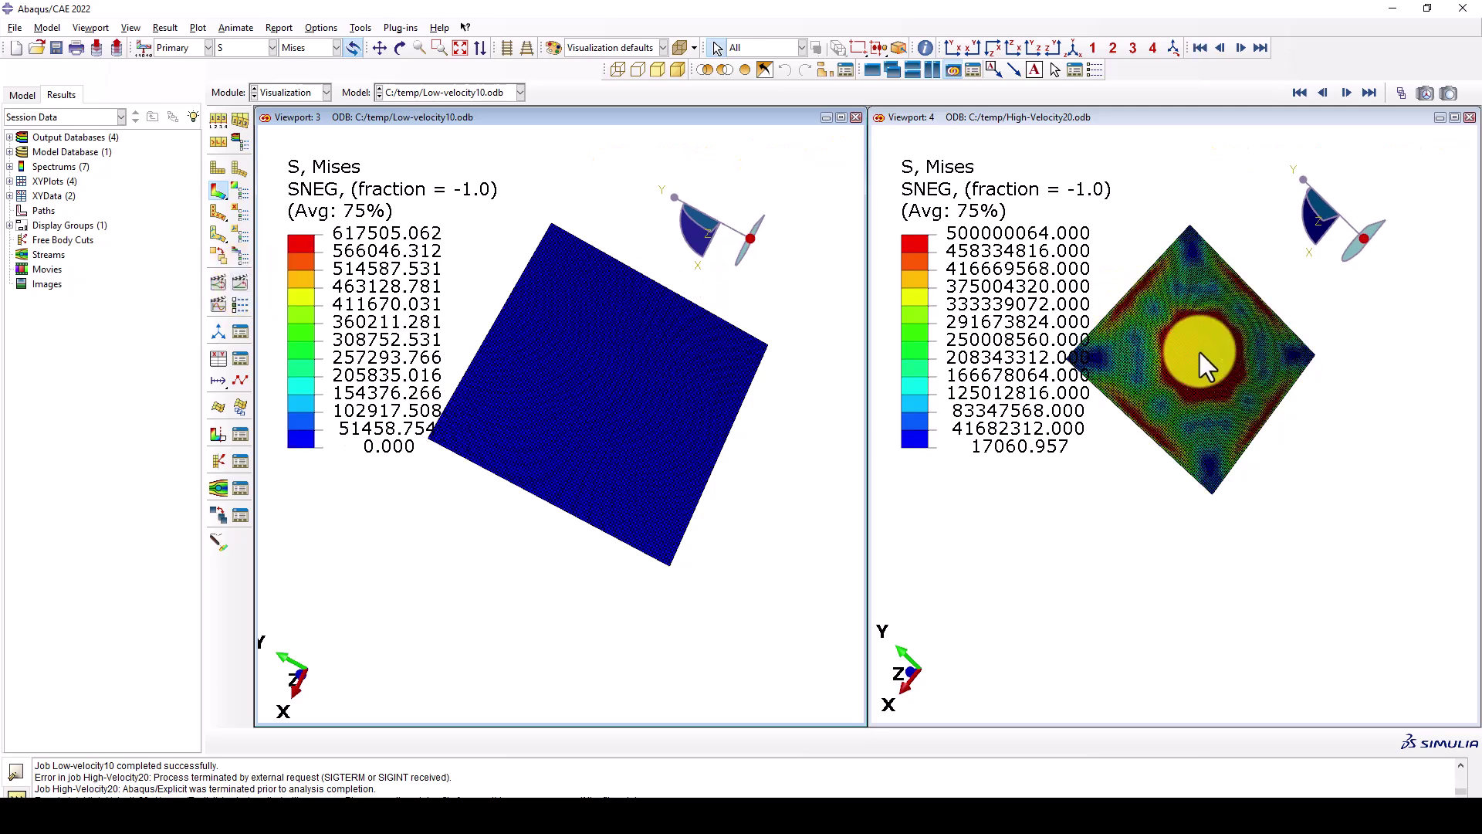
{"action": "left_click", "coordinate": [239, 284]}
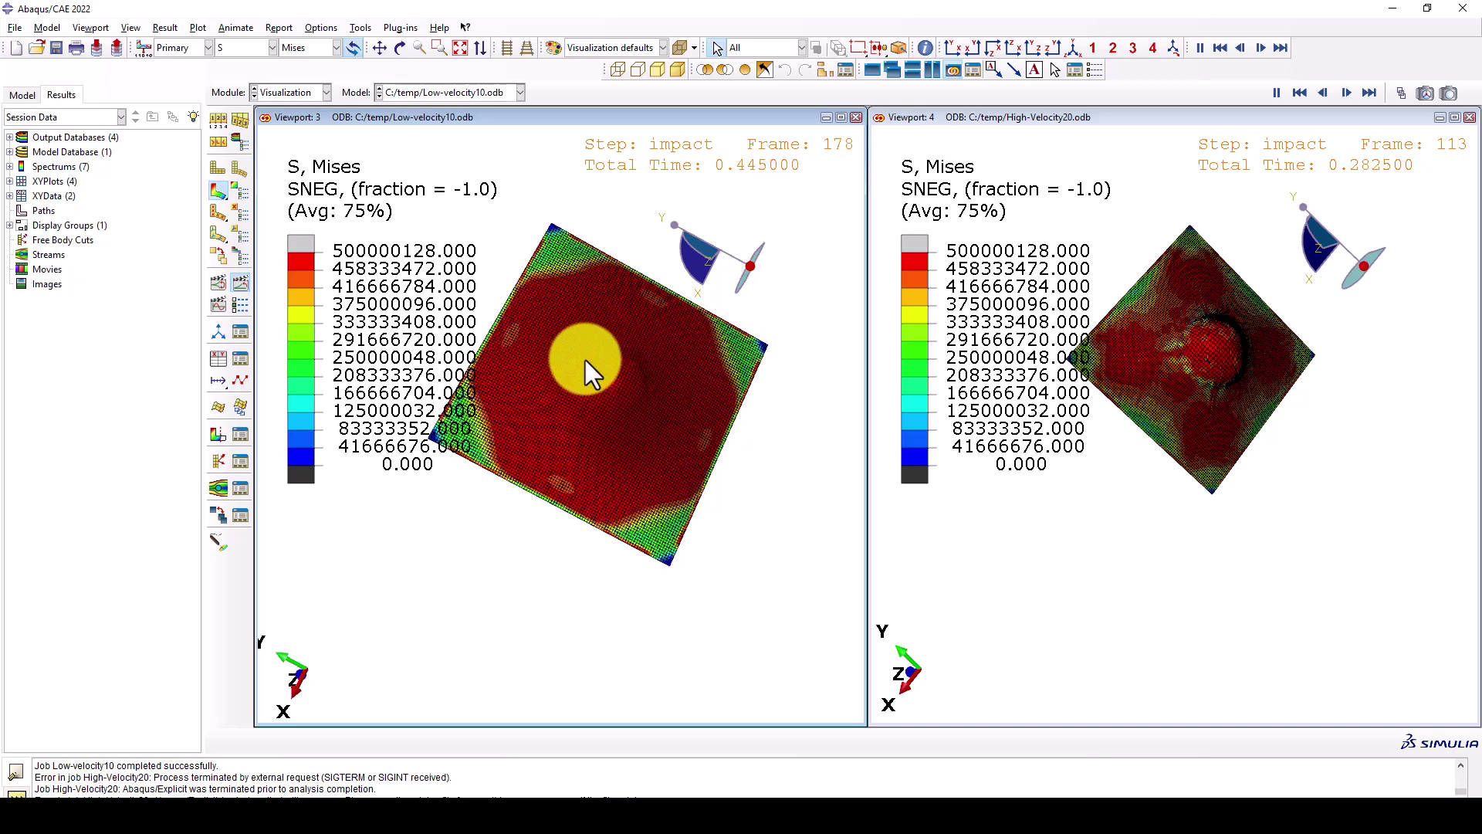
Switch to isometric view, stop the animation, and open the XY Data Manager
{"action": "left_click", "coordinate": [1072, 48]}
{"action": "left_click", "coordinate": [246, 285]}
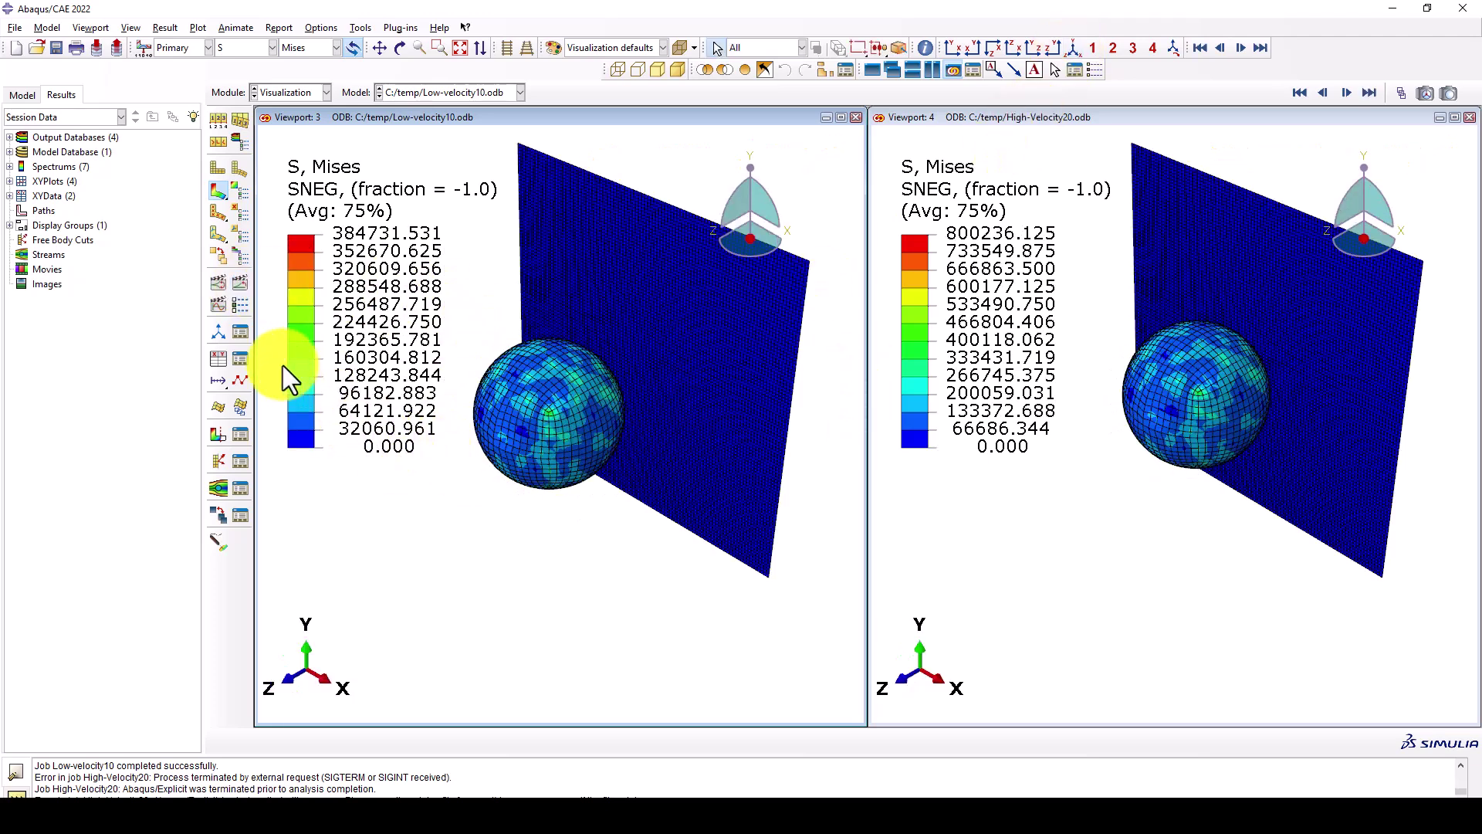
{"action": "left_click", "coordinate": [246, 357]}
{"action": "left_click_drag", "start_coordinate": [865, 258], "coordinate": [989, 461]}
Delete the two strain energy curves and plot whole-model kinetic energy ALLKE versus time for both impacts
{"action": "left_click", "coordinate": [1083, 568]}
{"action": "left_click", "coordinate": [701, 430]}
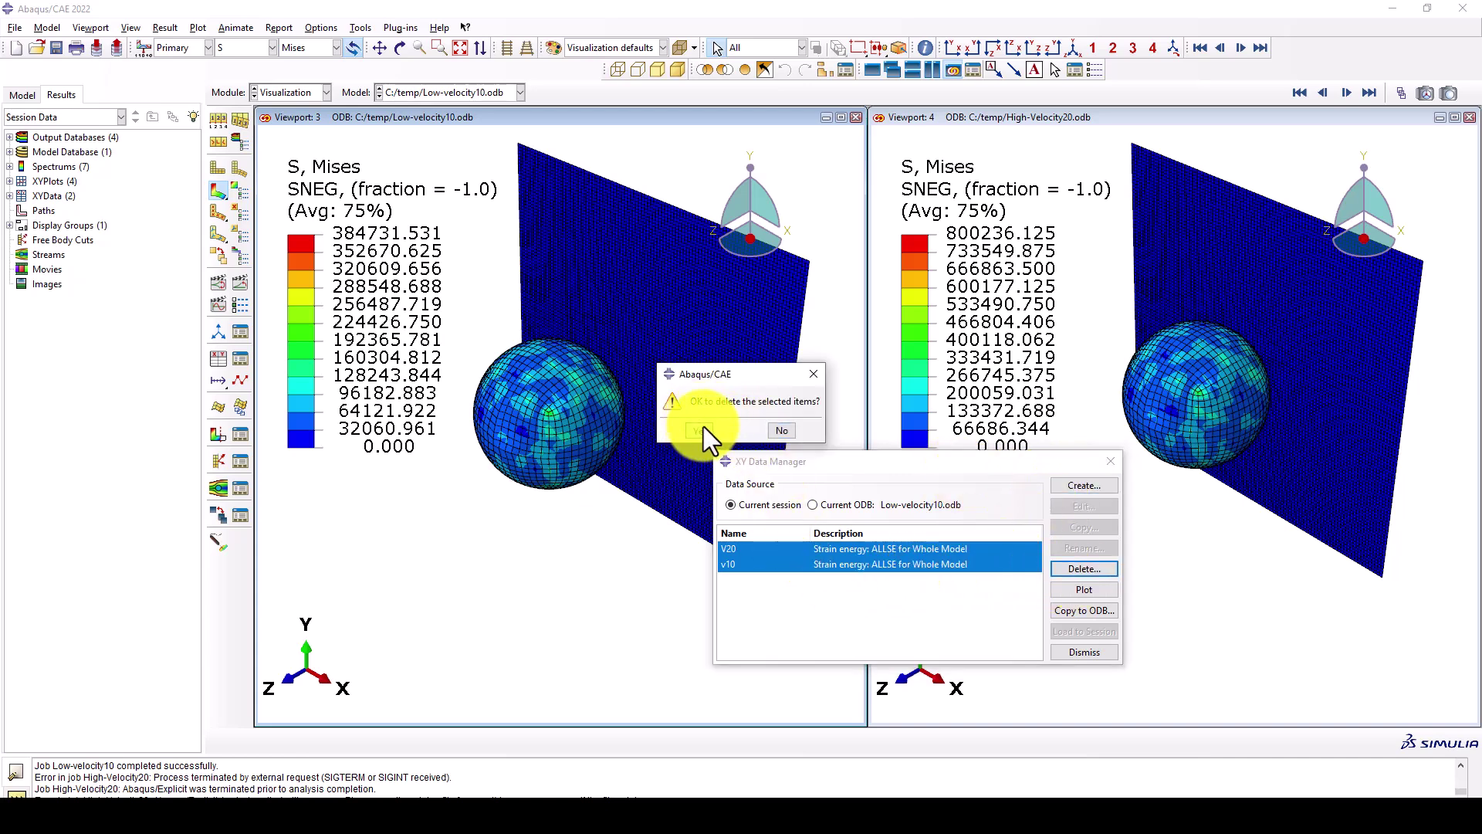
{"action": "left_click", "coordinate": [1084, 485]}
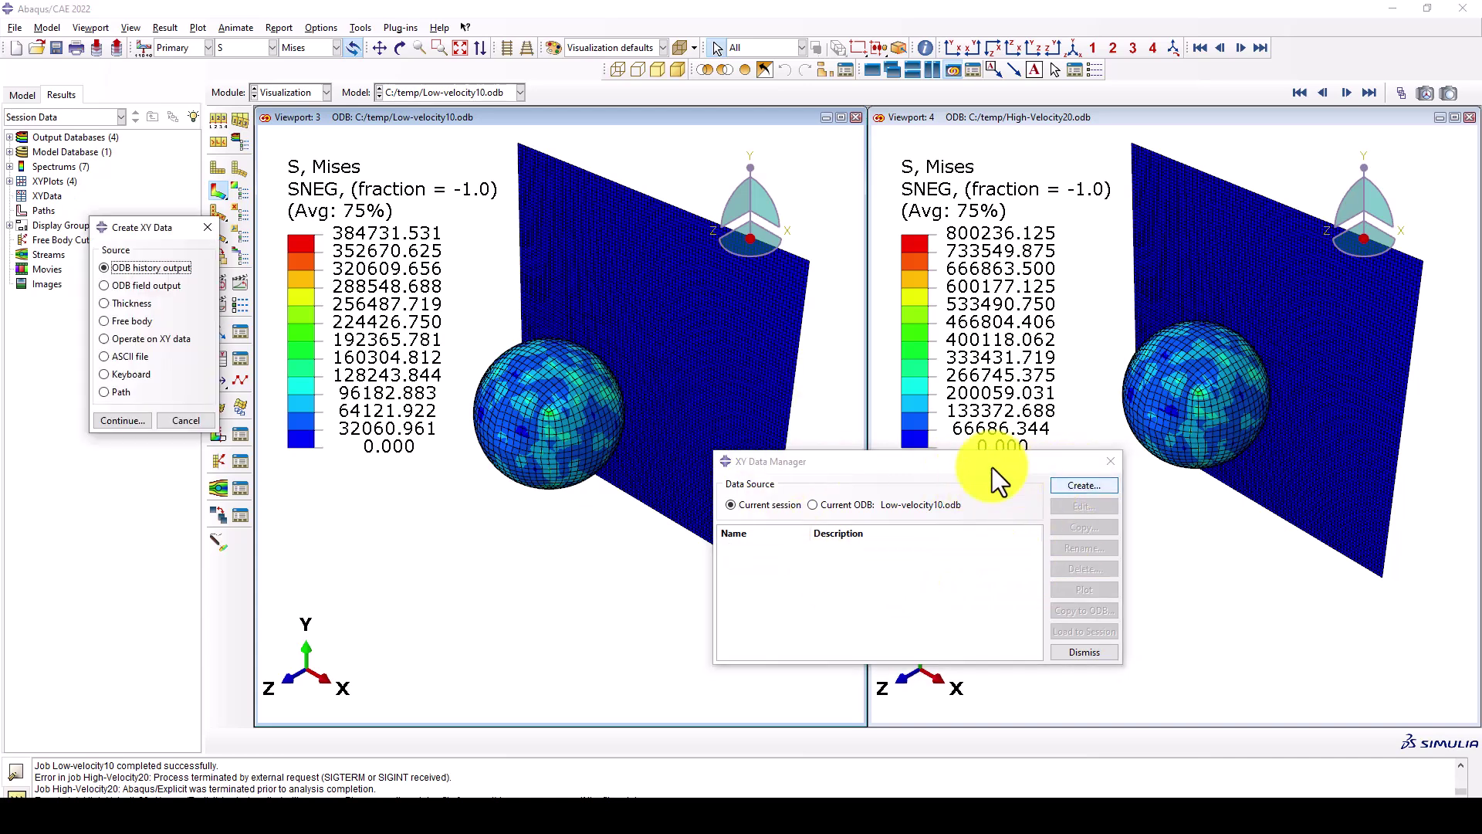
{"action": "left_click", "coordinate": [120, 419]}
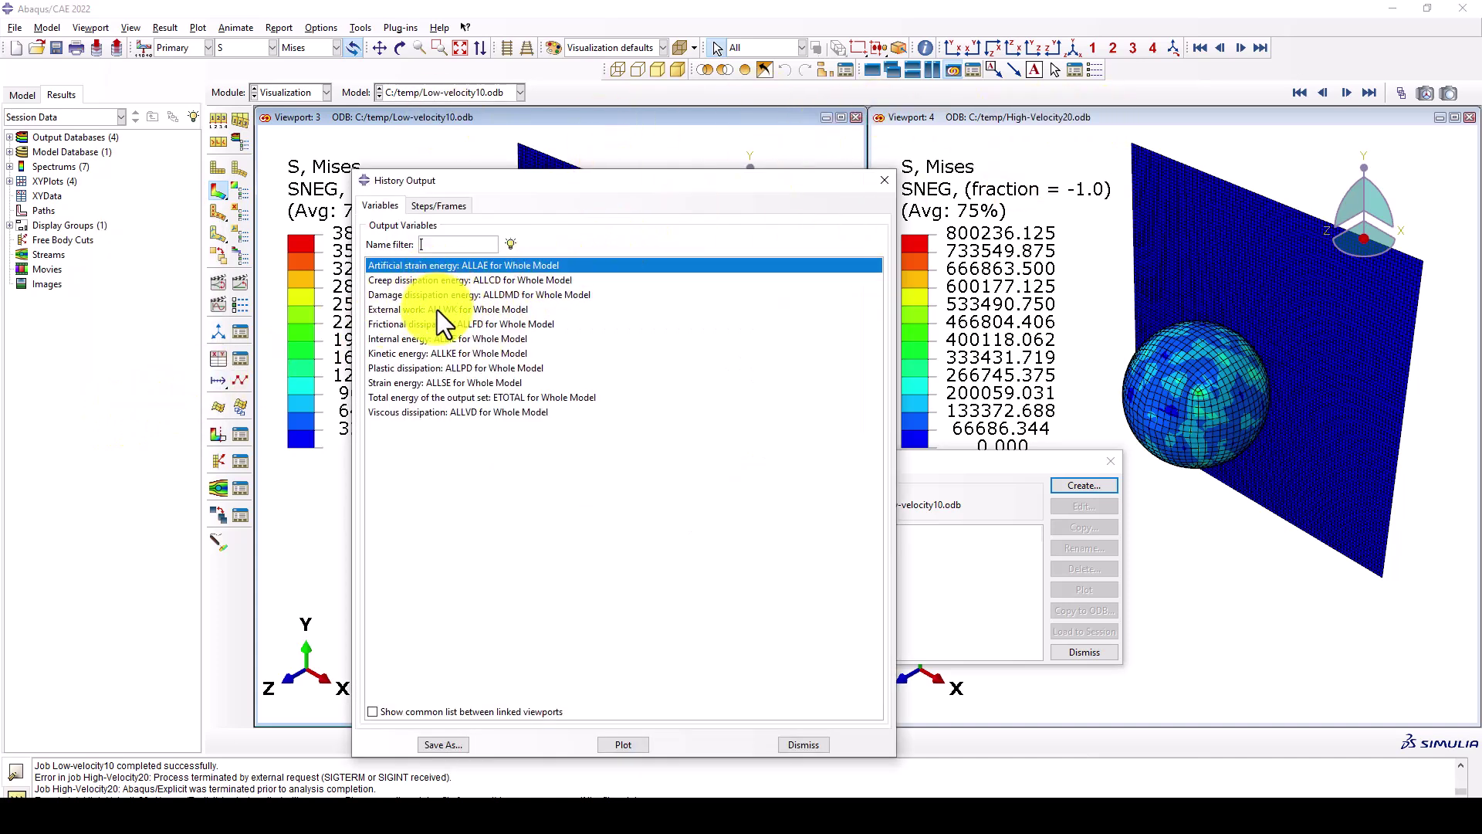
{"action": "left_click_drag", "start_coordinate": [766, 178], "coordinate": [761, 146]}
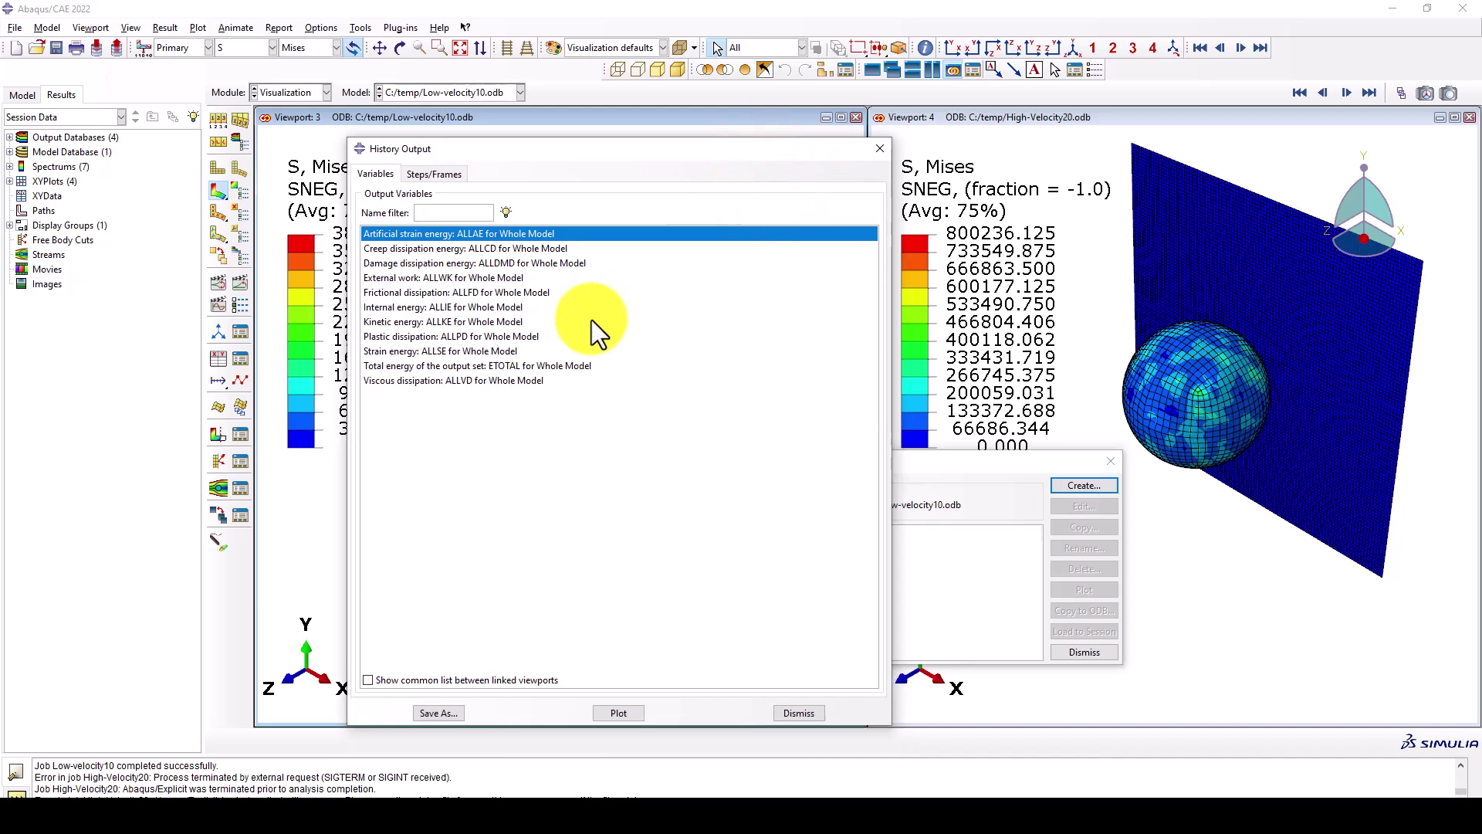
{"action": "left_click", "coordinate": [417, 352]}
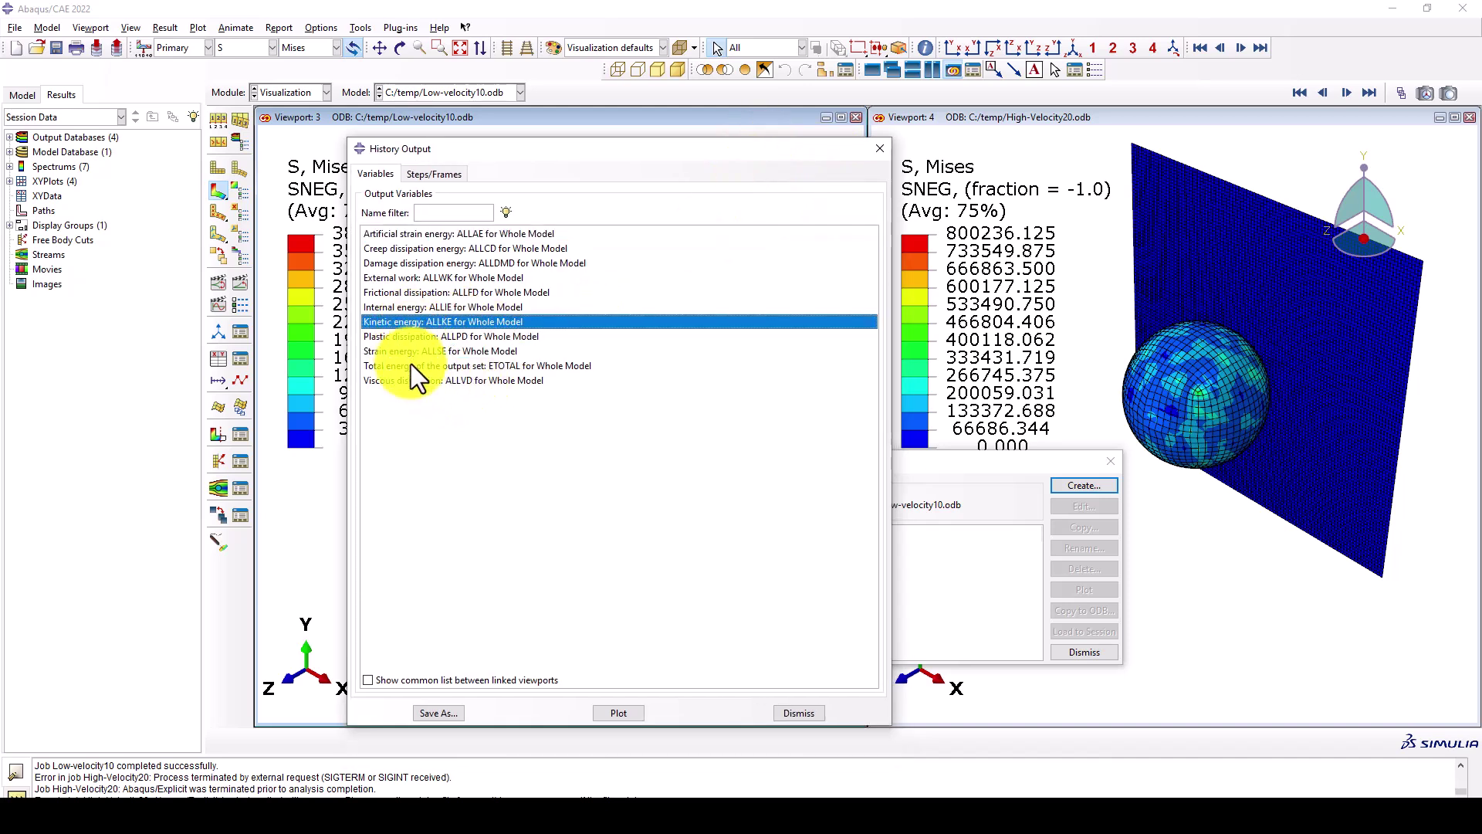
{"action": "left_click", "coordinate": [414, 368]}
{"action": "left_click", "coordinate": [412, 352]}
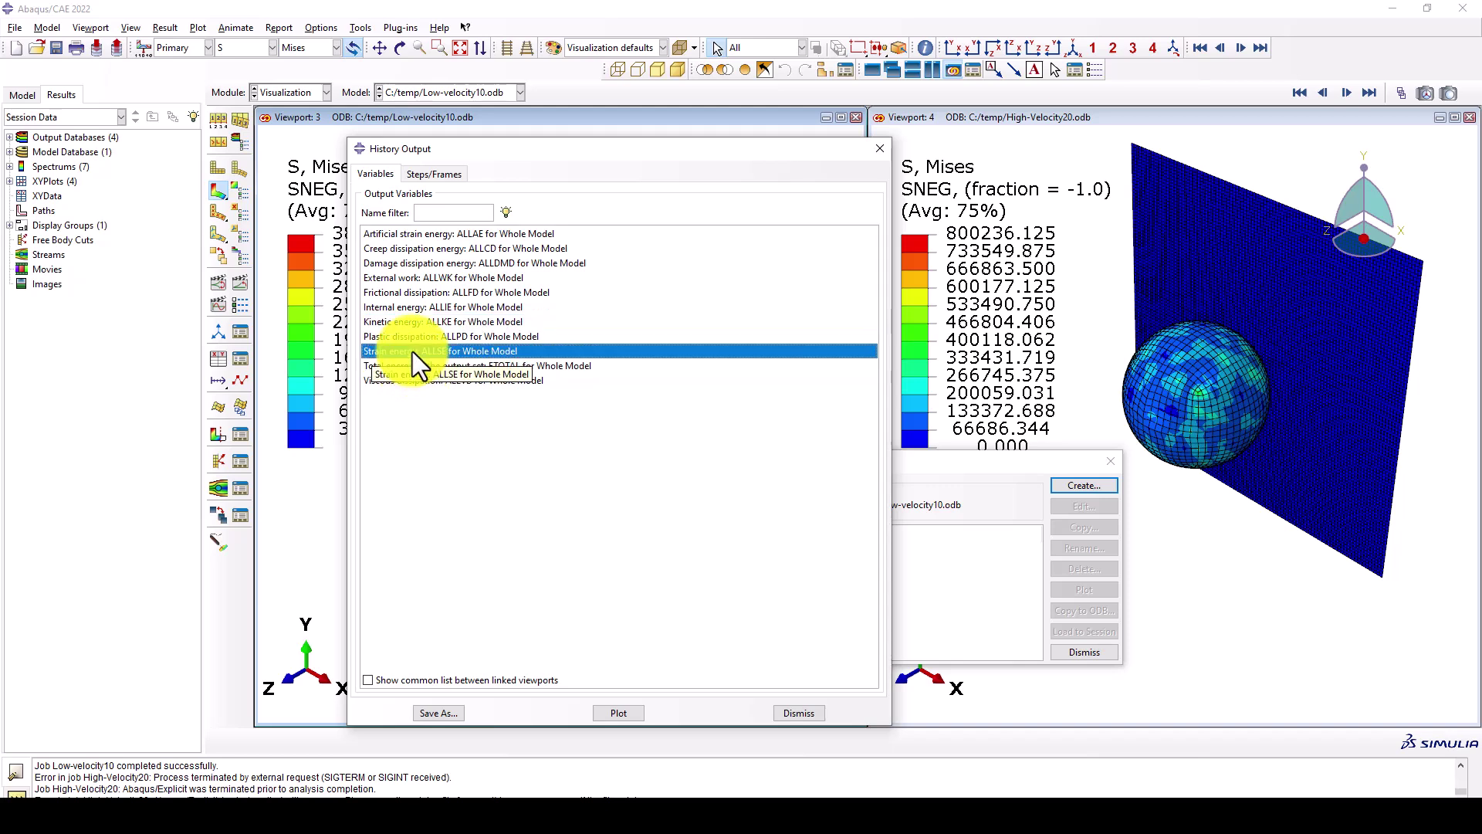
{"action": "left_click", "coordinate": [410, 324]}
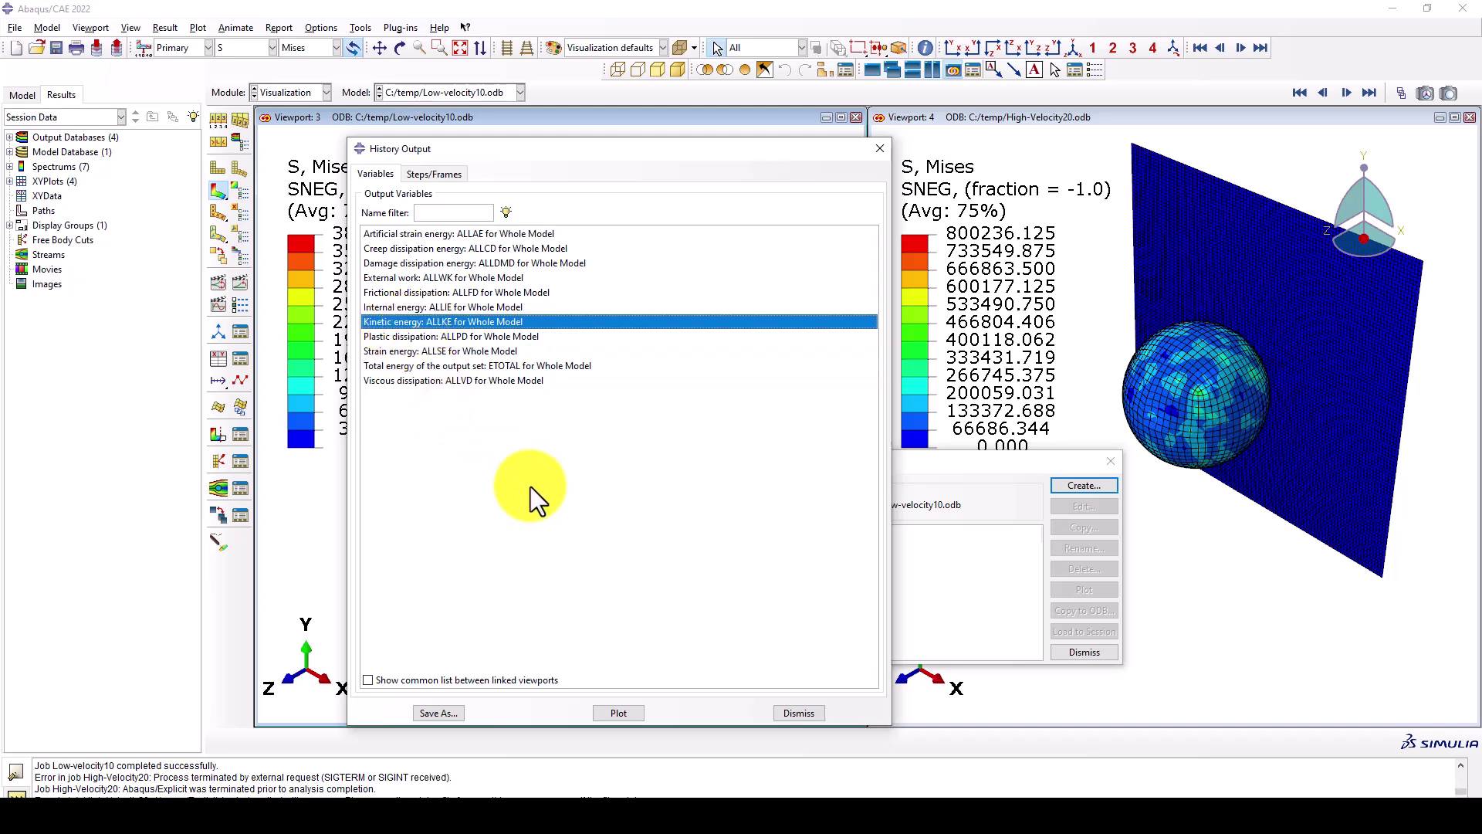
{"action": "left_click", "coordinate": [617, 712]}
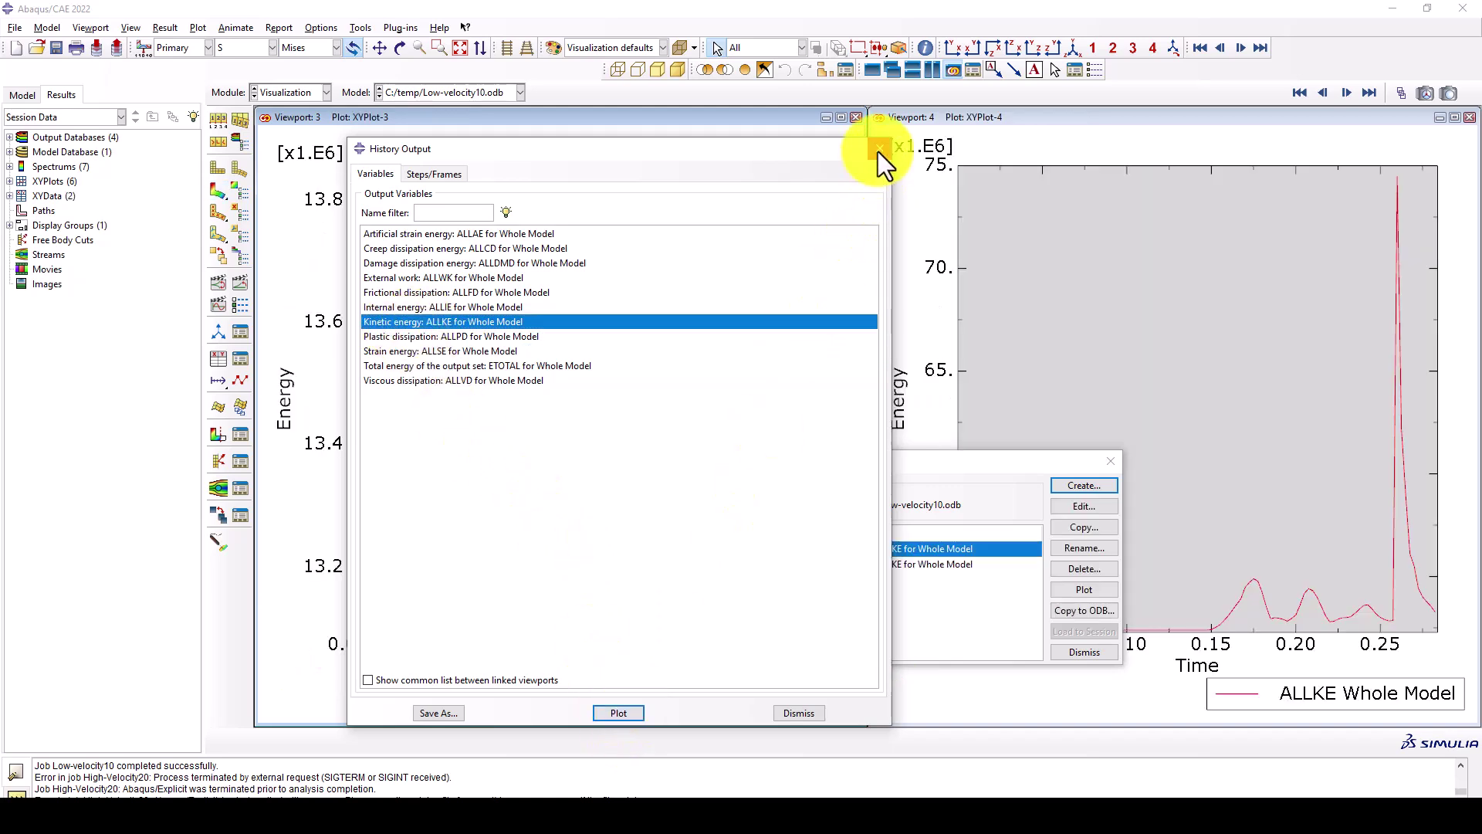
{"action": "left_click", "coordinate": [879, 147]}
{"action": "left_click", "coordinate": [1113, 461]}
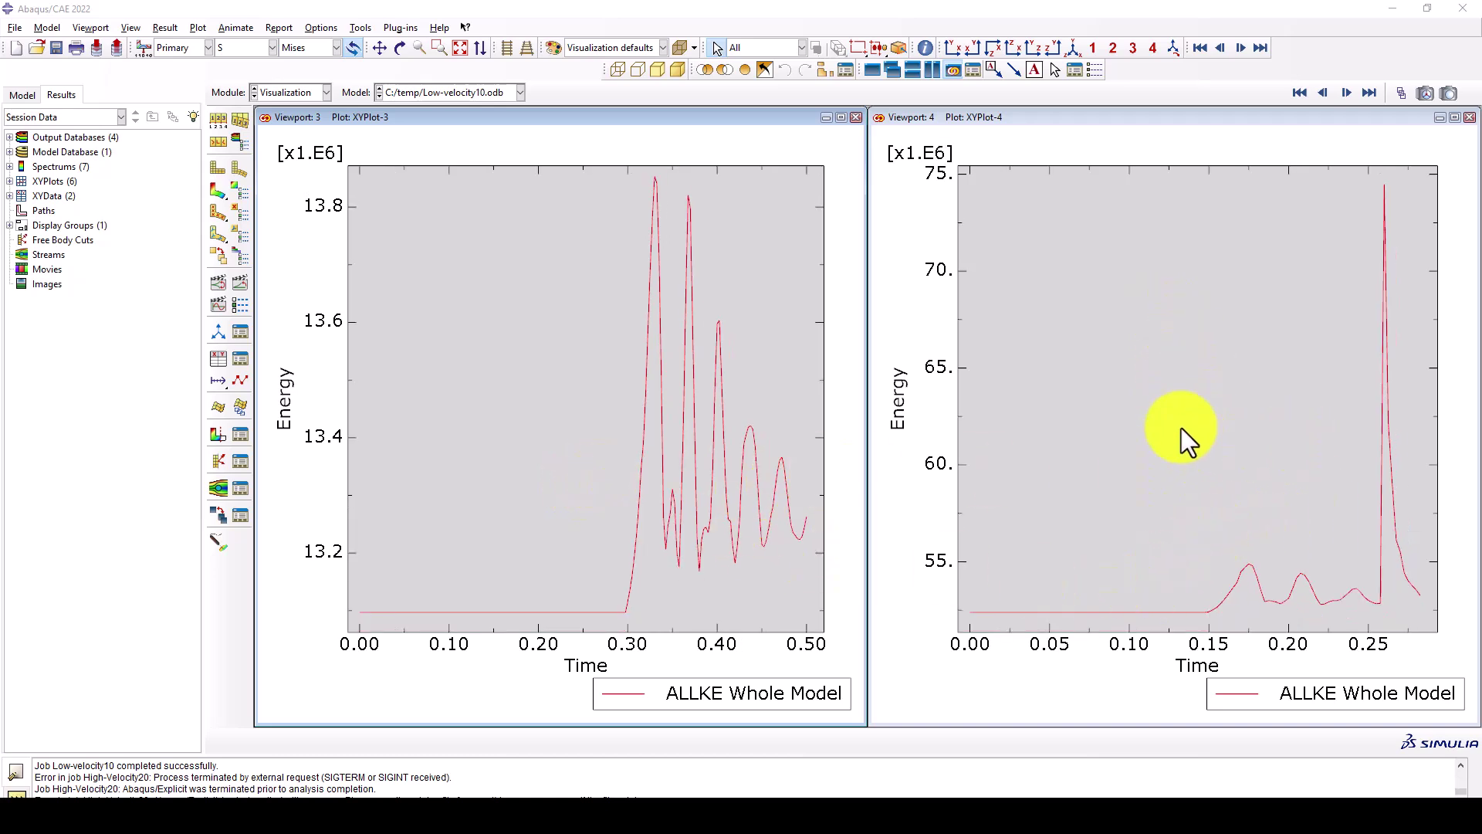
Delete the two saved kinetic energy curves from the XY data list
{"action": "left_click", "coordinate": [238, 357]}
{"action": "left_click_drag", "start_coordinate": [771, 456], "coordinate": [774, 467]}
{"action": "left_click", "coordinate": [901, 470]}
{"action": "left_click", "coordinate": [784, 428]}
Plot whole-model total energy ETOTAL against time from the ODB history output
{"action": "left_click", "coordinate": [907, 389]}
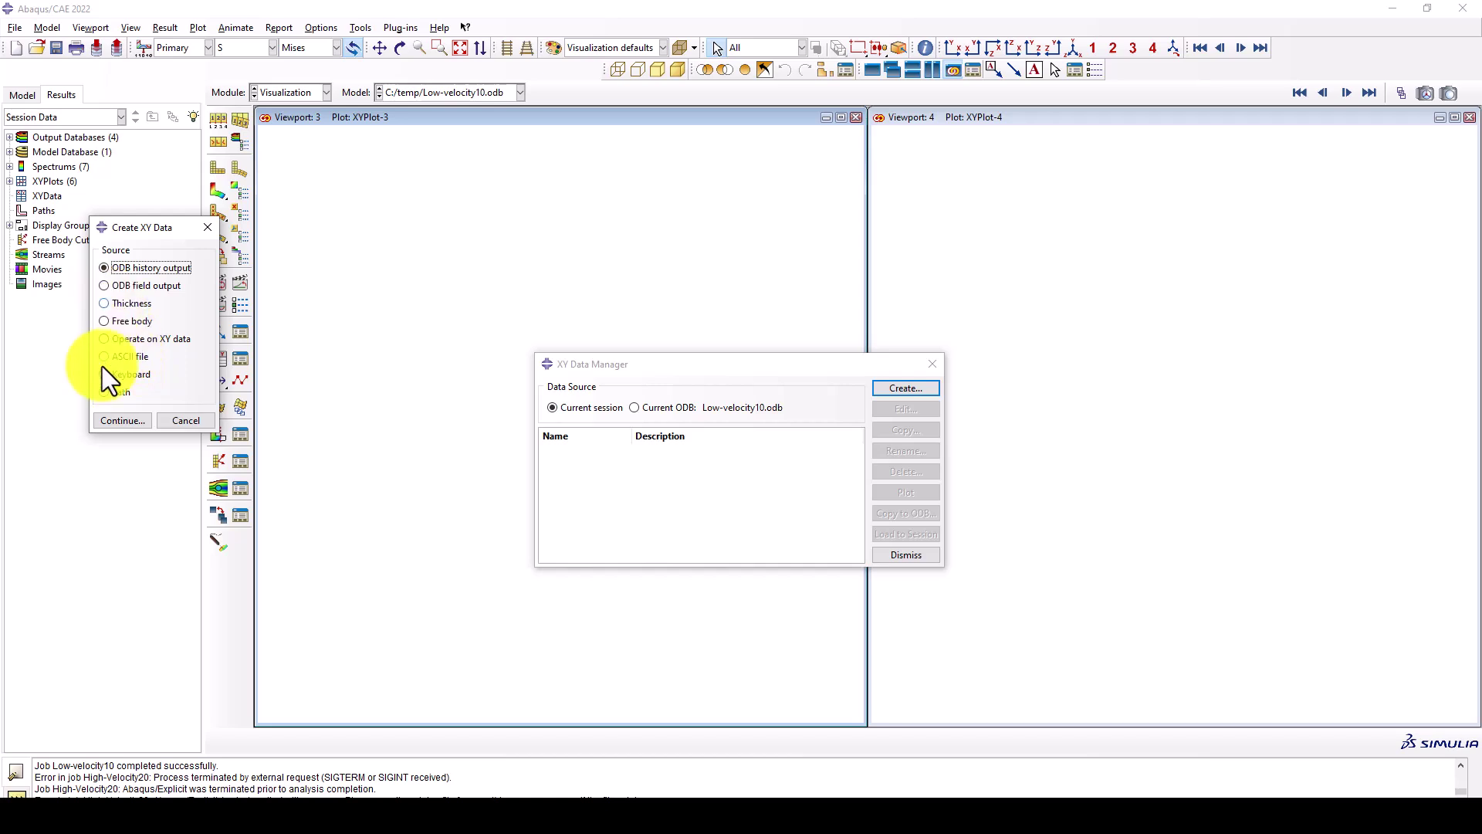
{"action": "left_click", "coordinate": [106, 421]}
{"action": "left_click", "coordinate": [417, 367]}
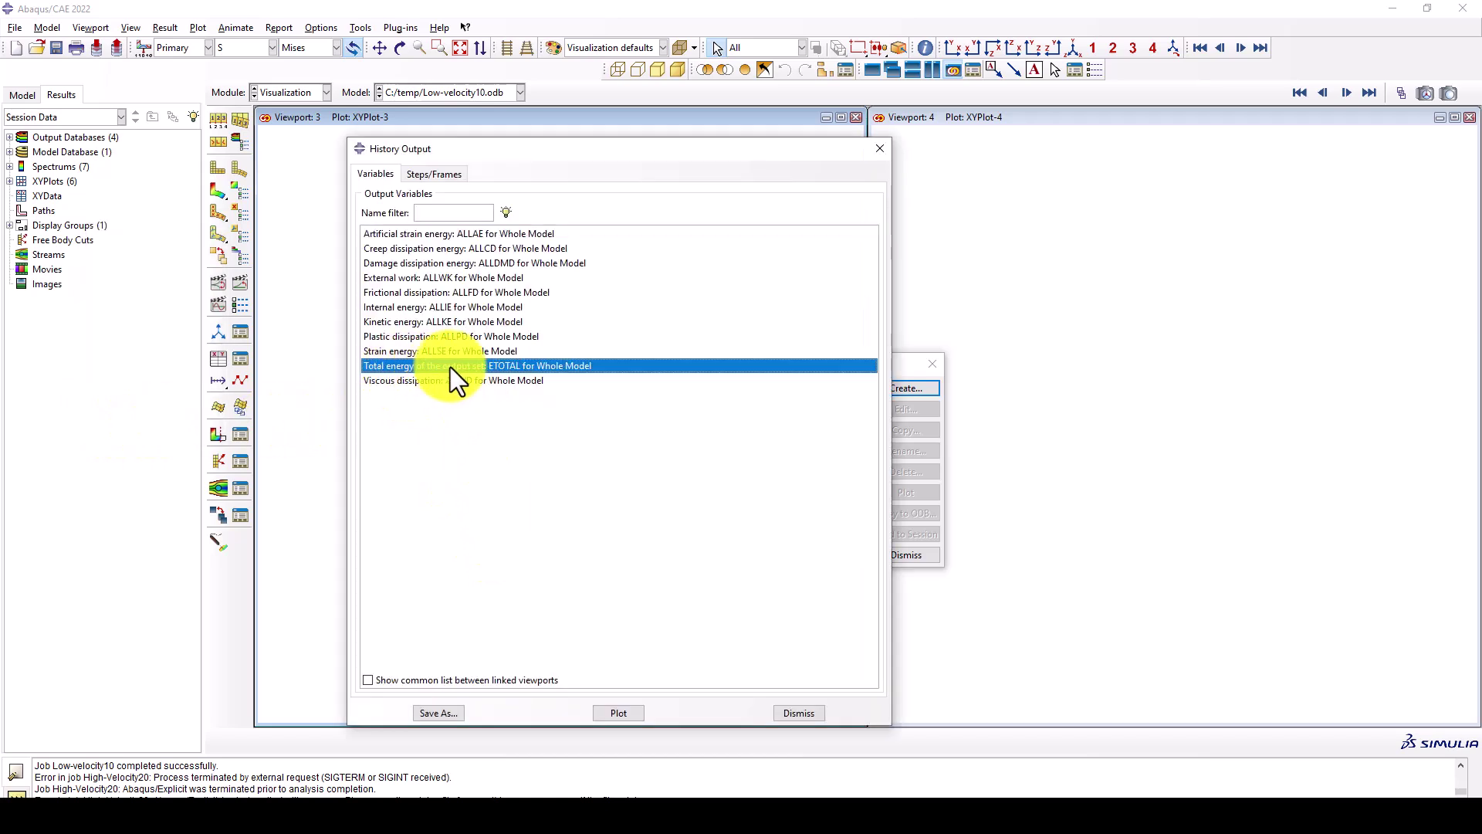
{"action": "left_click", "coordinate": [619, 713]}
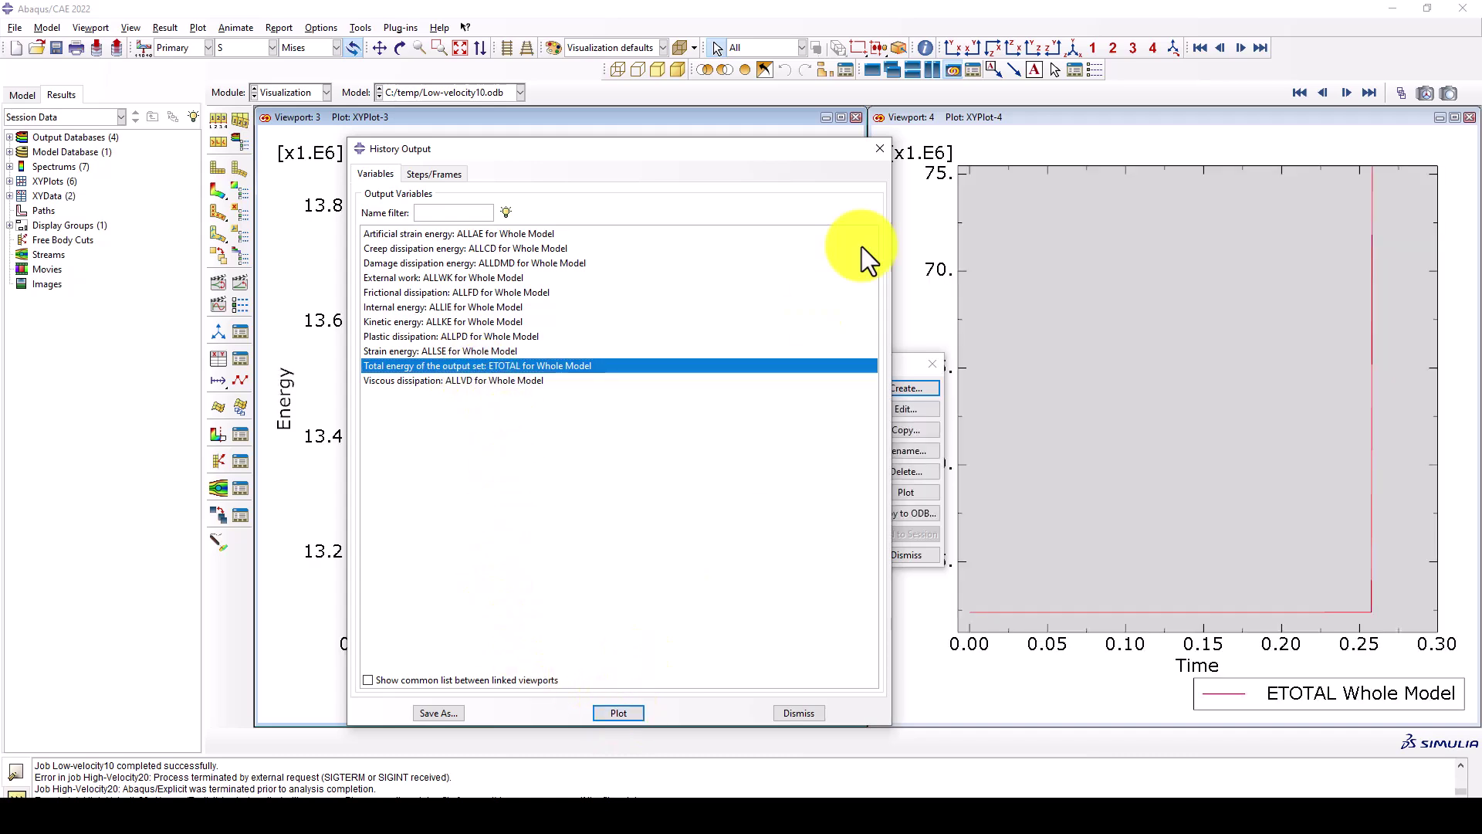
{"action": "left_click", "coordinate": [880, 149]}
{"action": "left_click", "coordinate": [932, 363]}
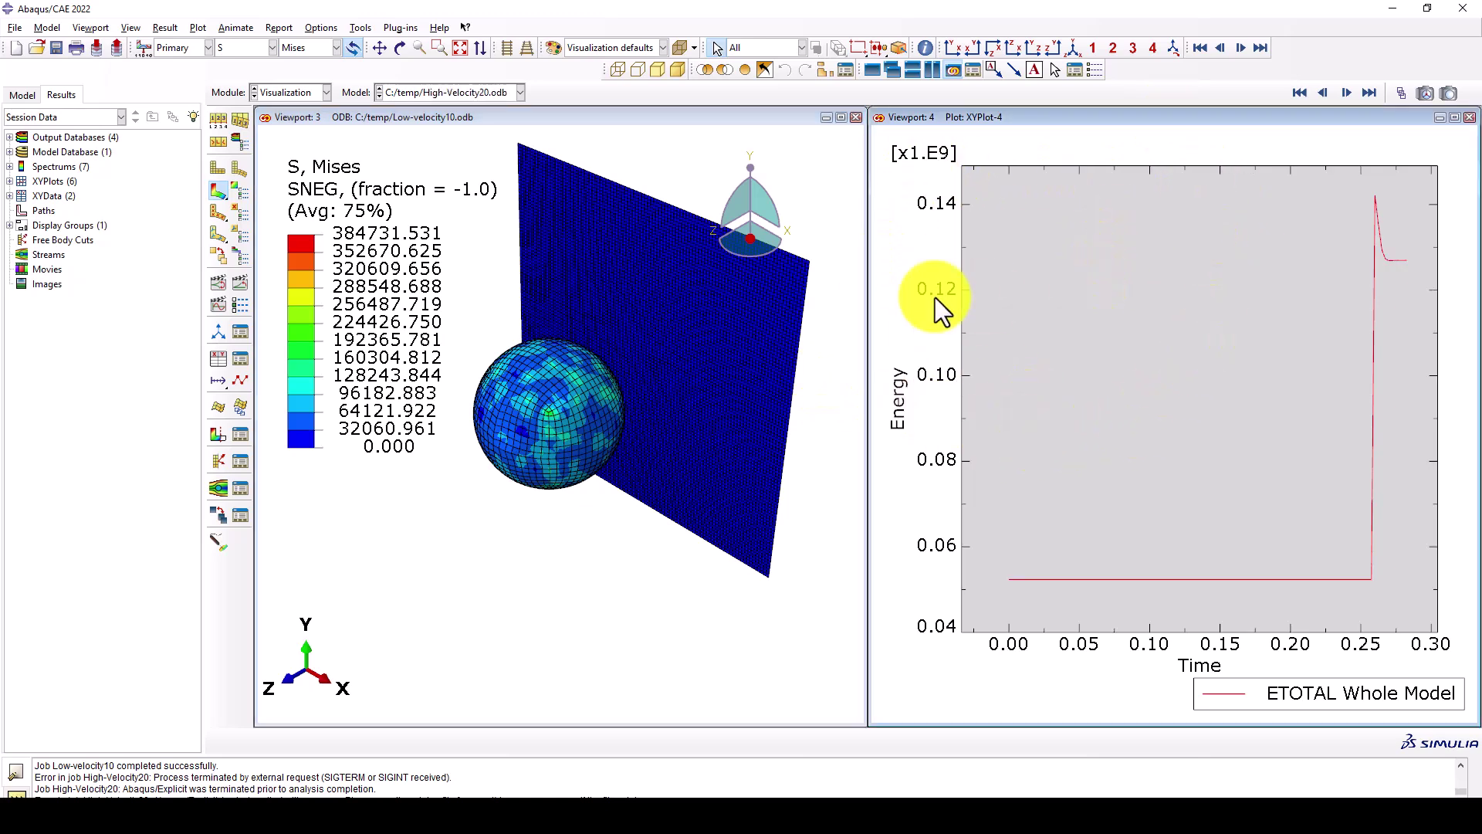
Contour rotation magnitude UR, animate its time history, then switch back to Mises stress S
{"action": "left_click", "coordinate": [215, 193]}
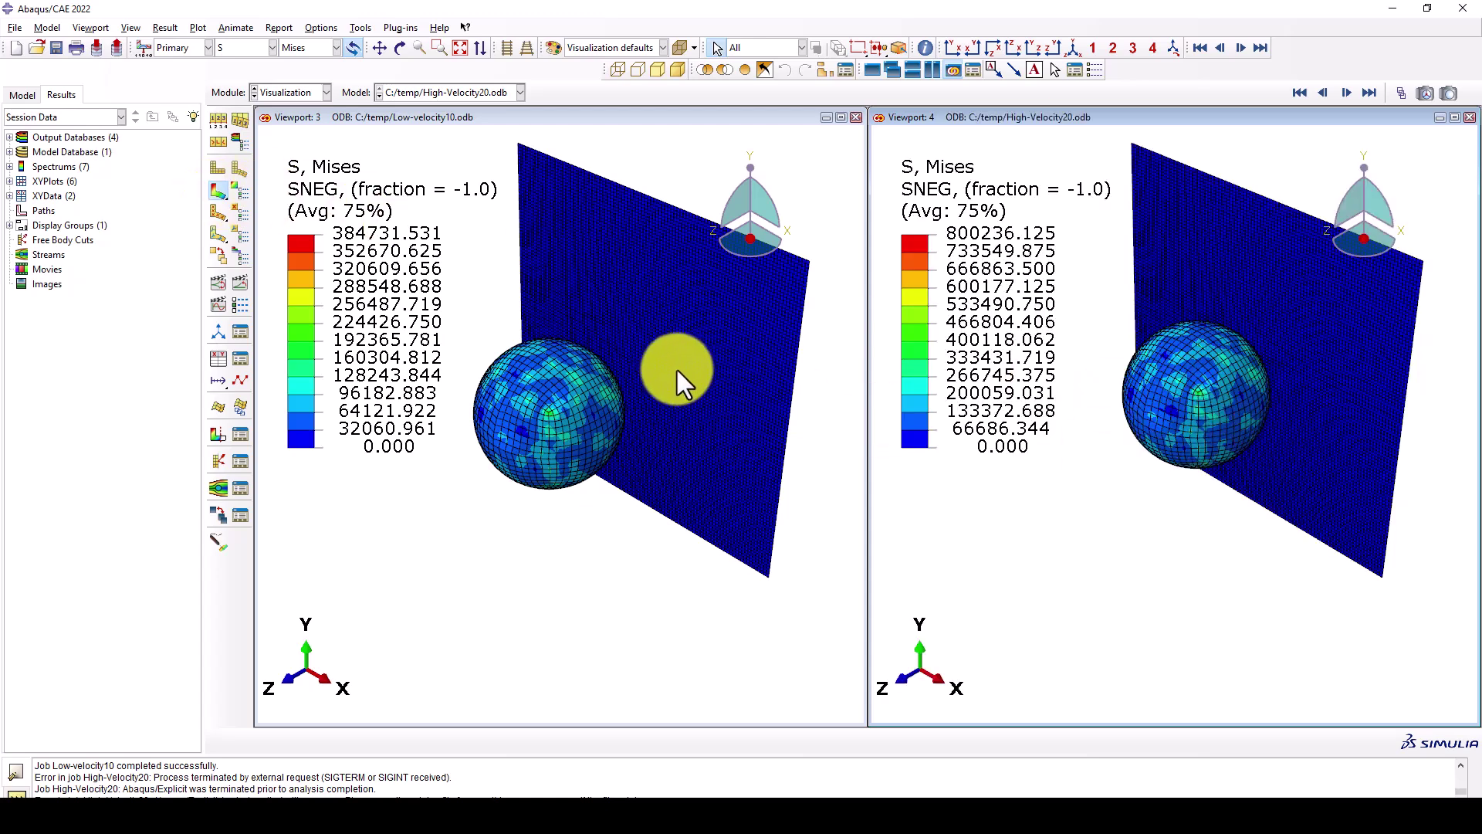
{"action": "left_click", "coordinate": [248, 44]}
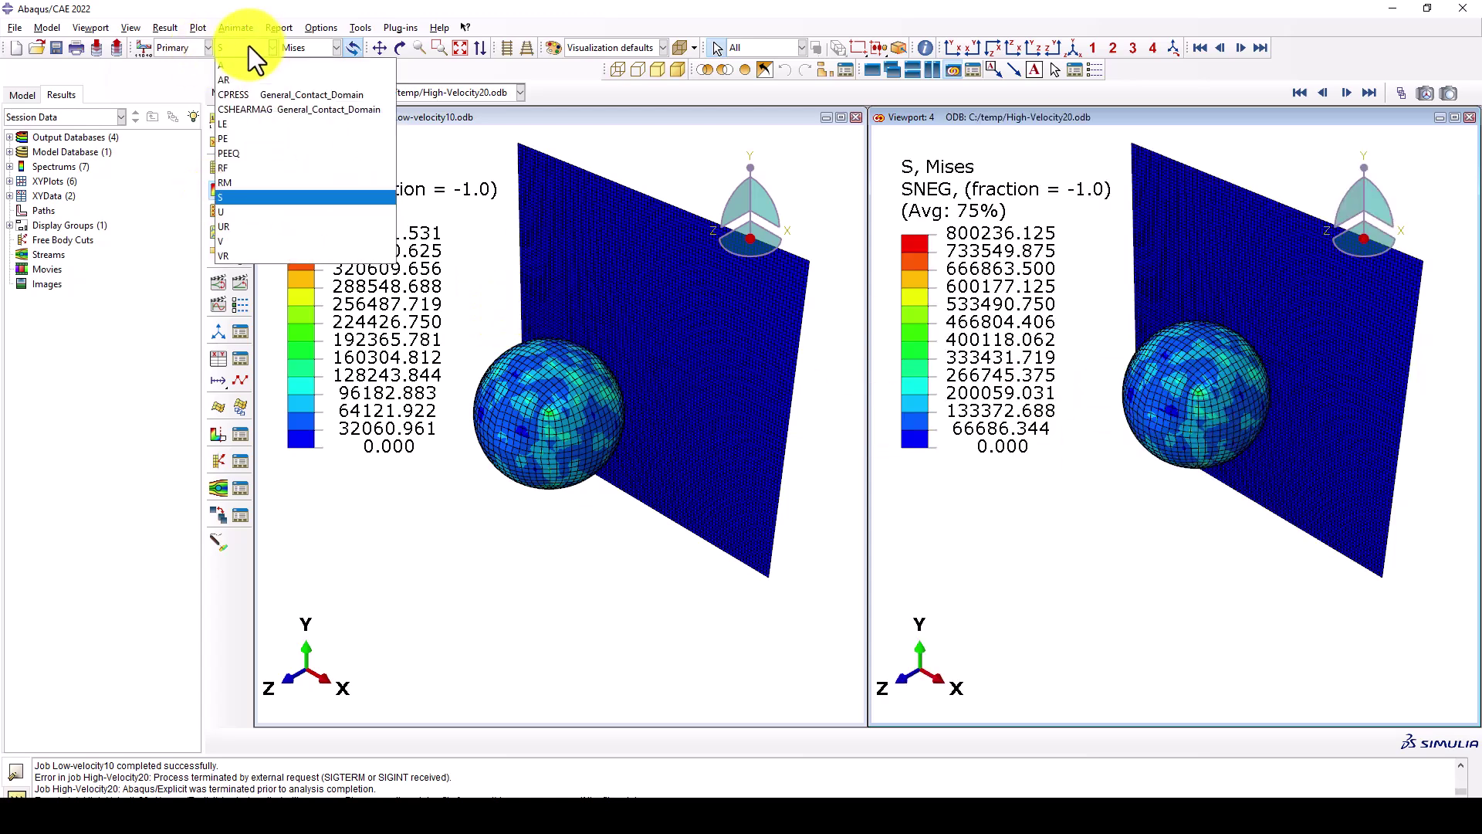
{"action": "left_click", "coordinate": [242, 225]}
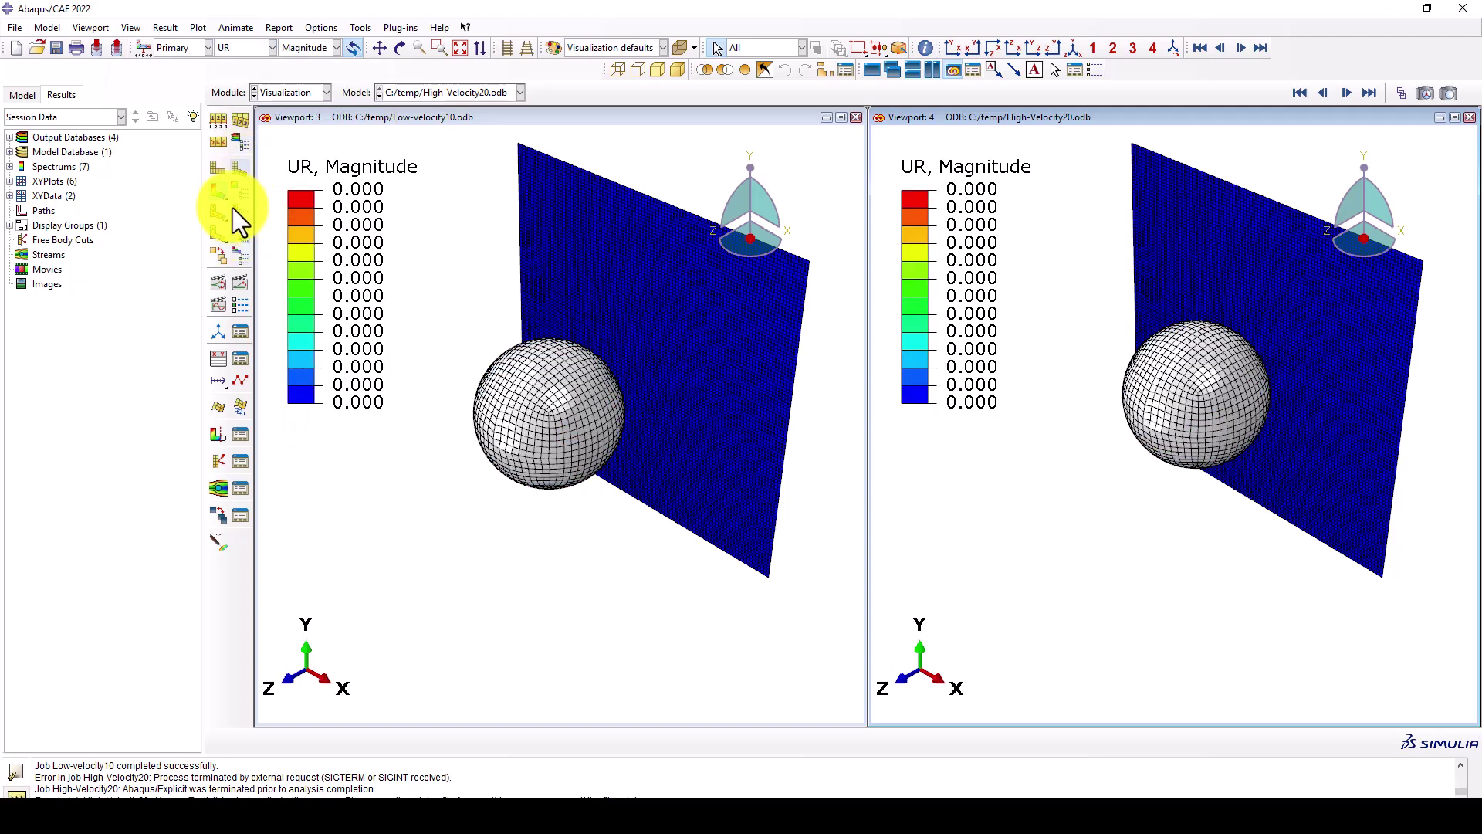
{"action": "left_click", "coordinate": [238, 284]}
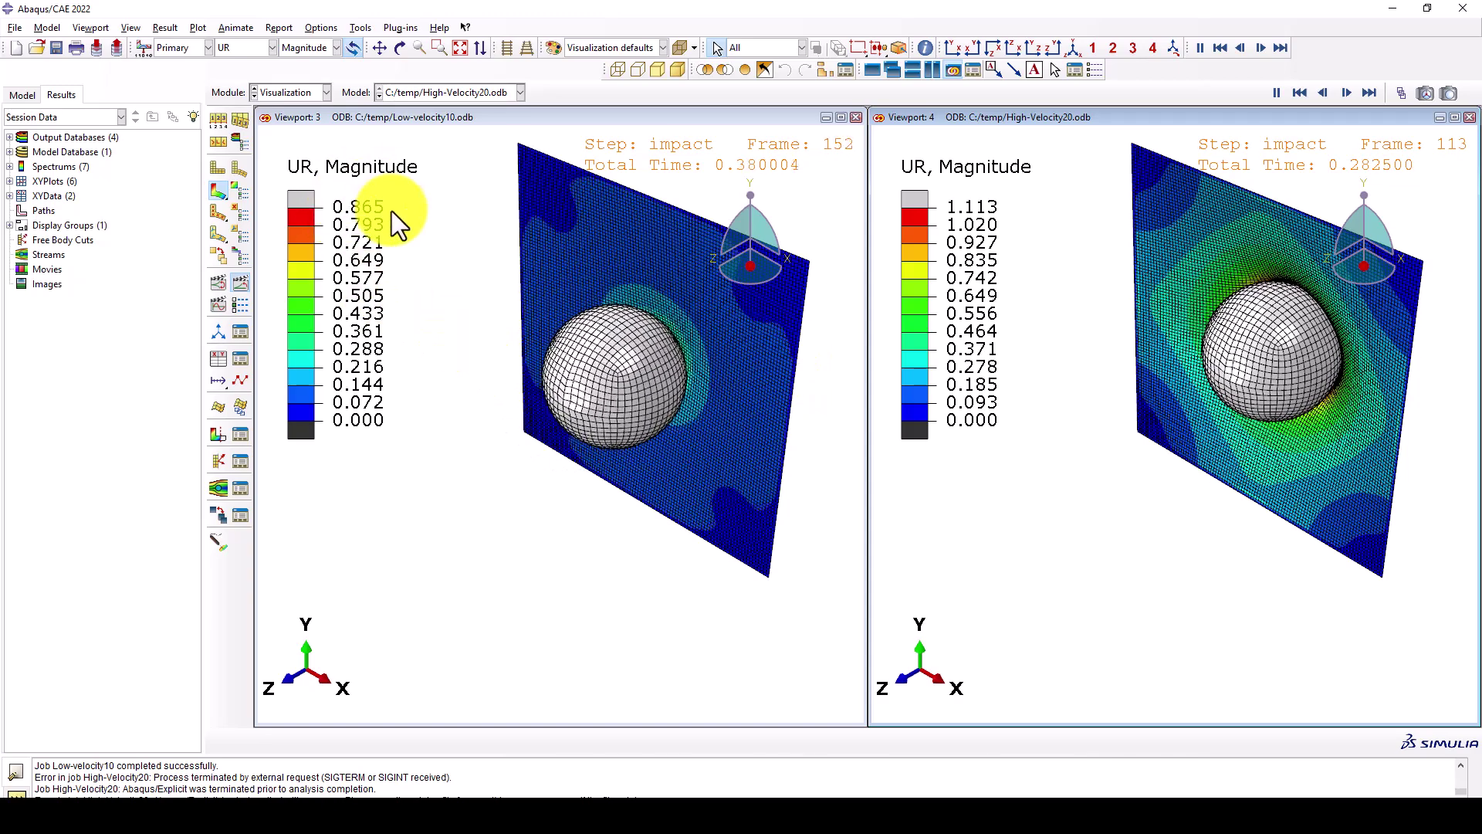
{"action": "left_click", "coordinate": [240, 282]}
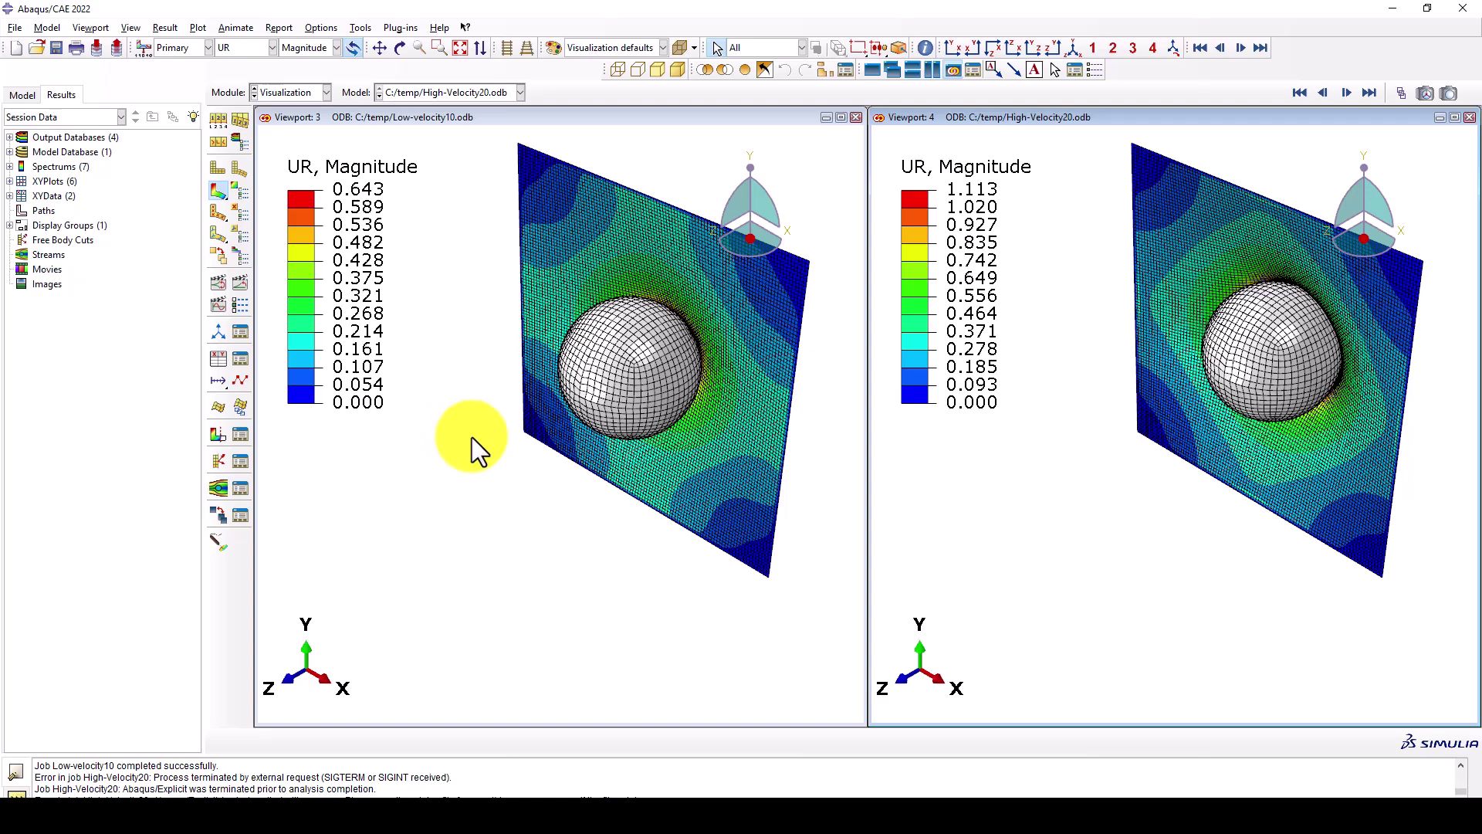
{"action": "left_click", "coordinate": [230, 50]}
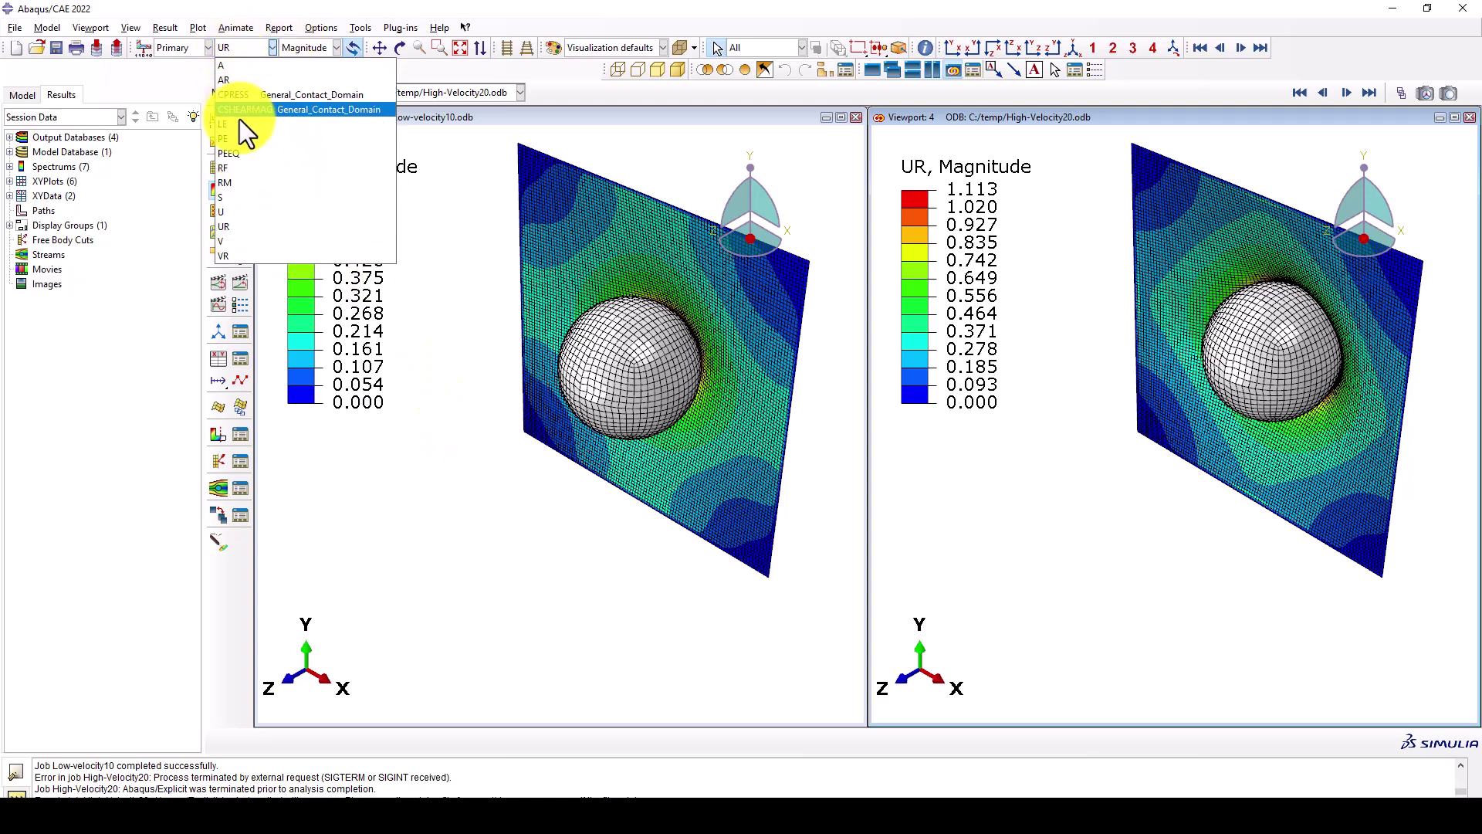
{"action": "left_click", "coordinate": [234, 198]}
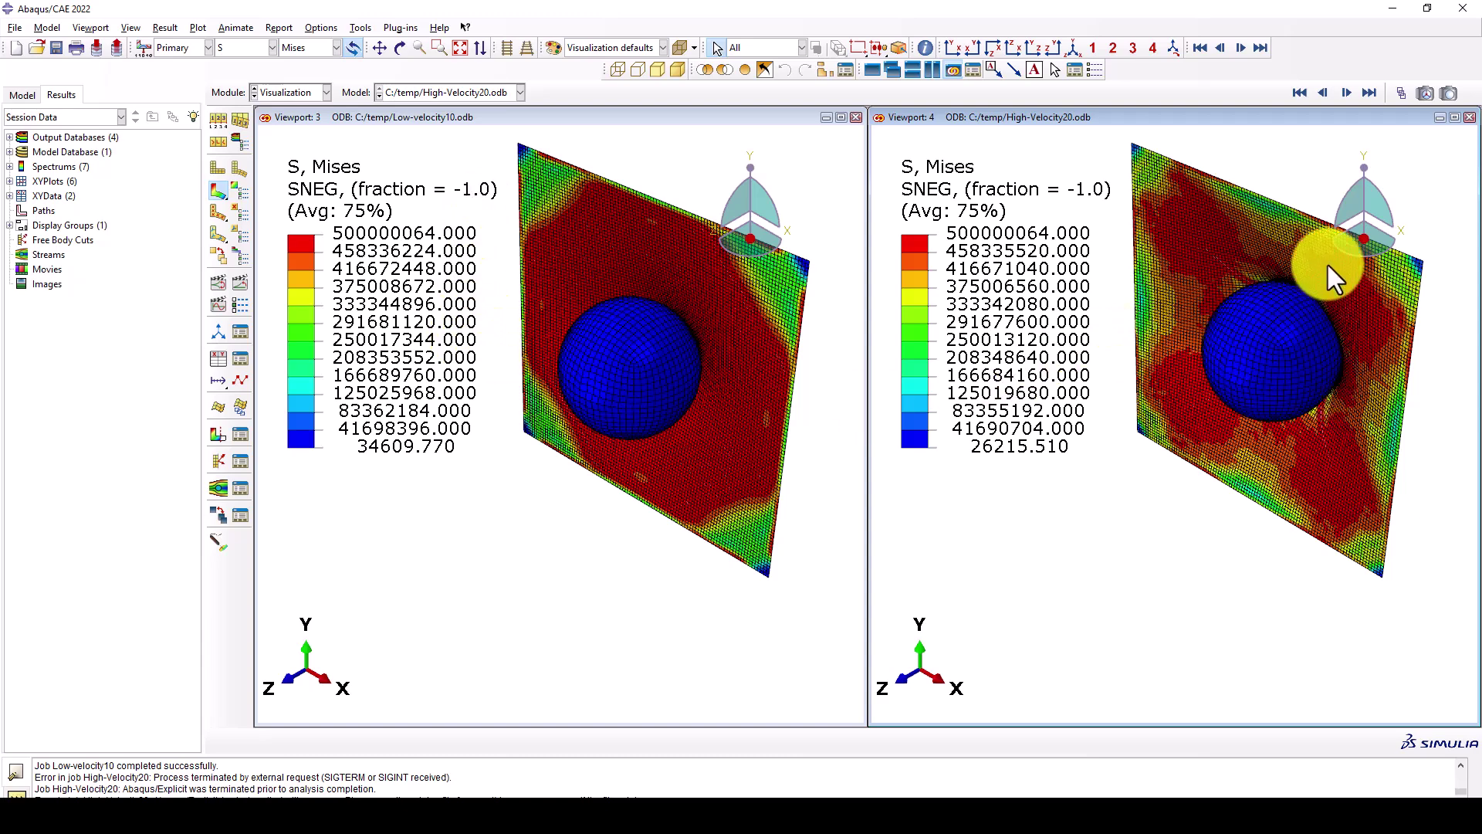
Contour plastic strain PE, then switch both viewports to acceleration magnitude A
{"action": "left_click", "coordinate": [226, 47]}
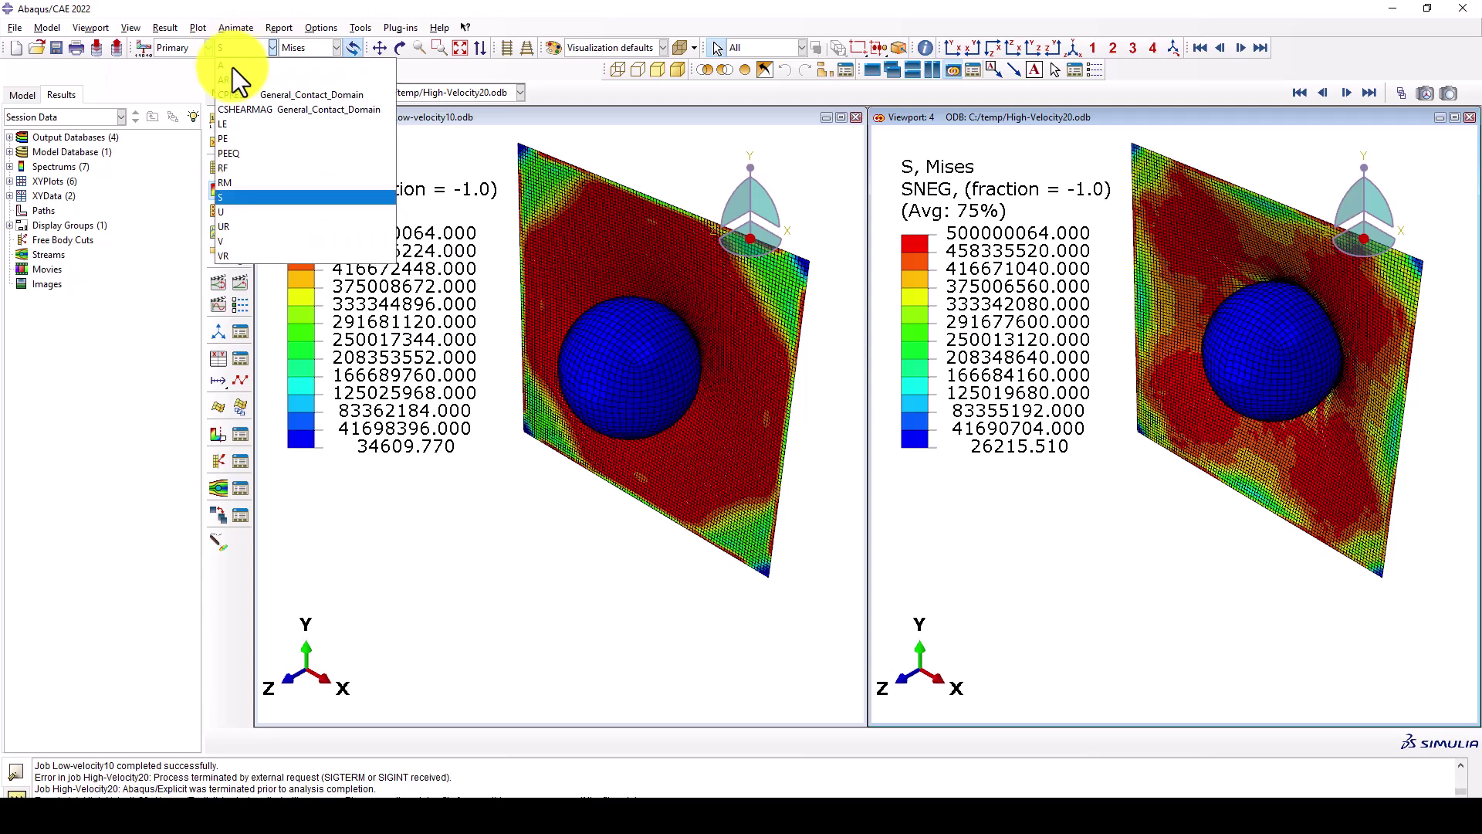
{"action": "left_click", "coordinate": [234, 137]}
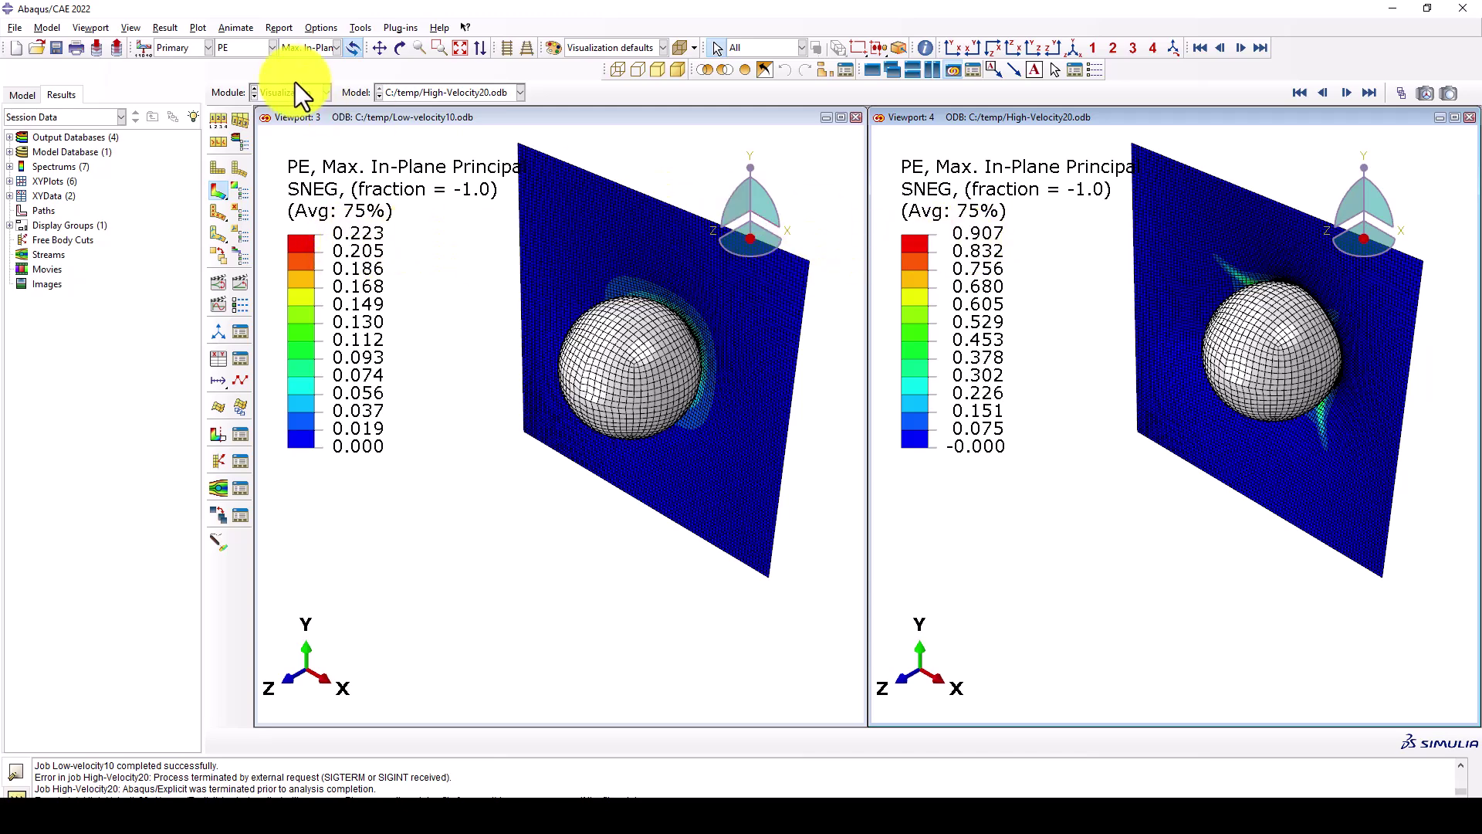
{"action": "left_click", "coordinate": [230, 47]}
{"action": "left_click", "coordinate": [229, 63]}
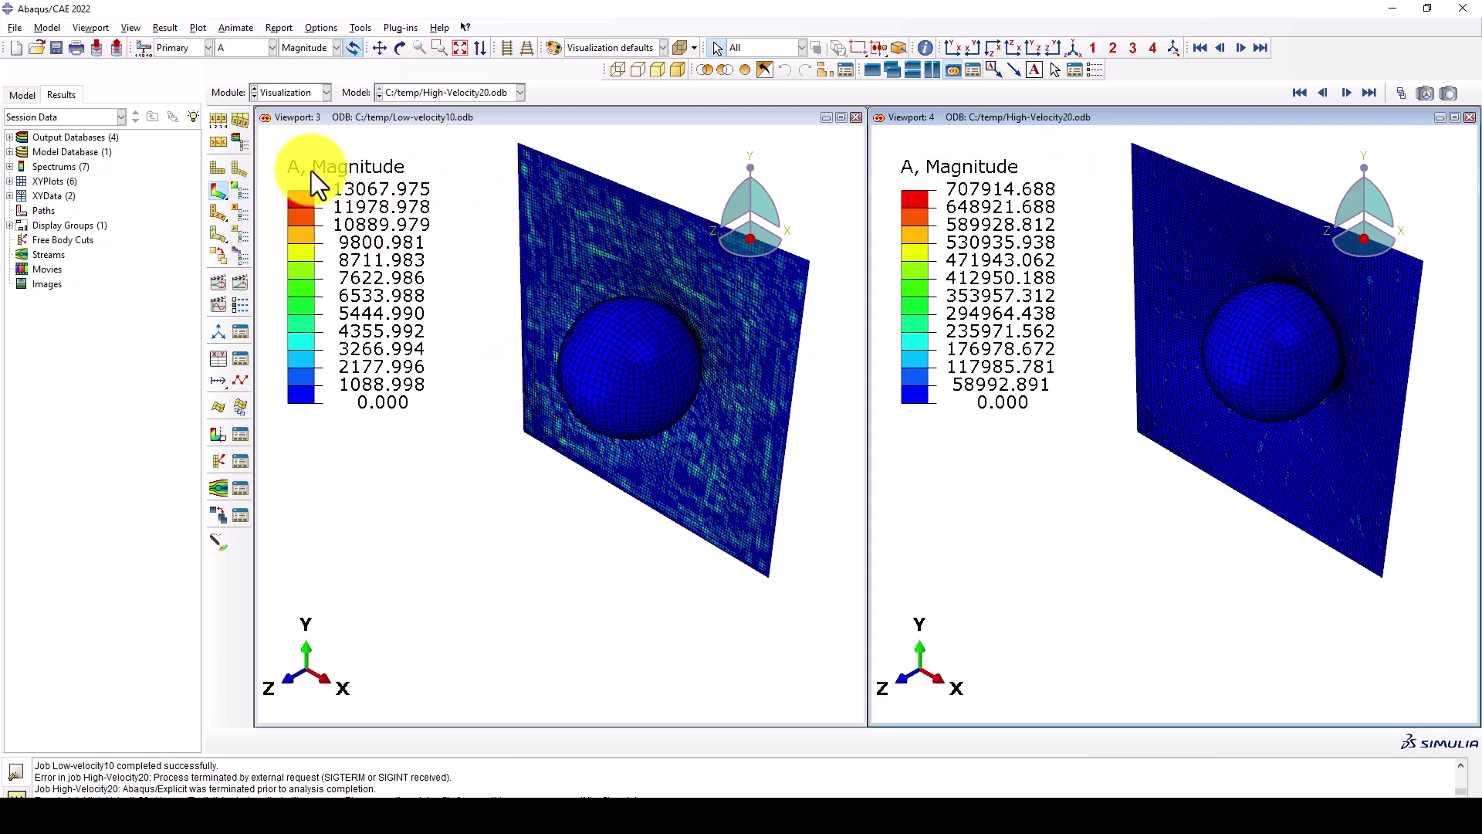
{"action": "left_click", "coordinate": [248, 49]}
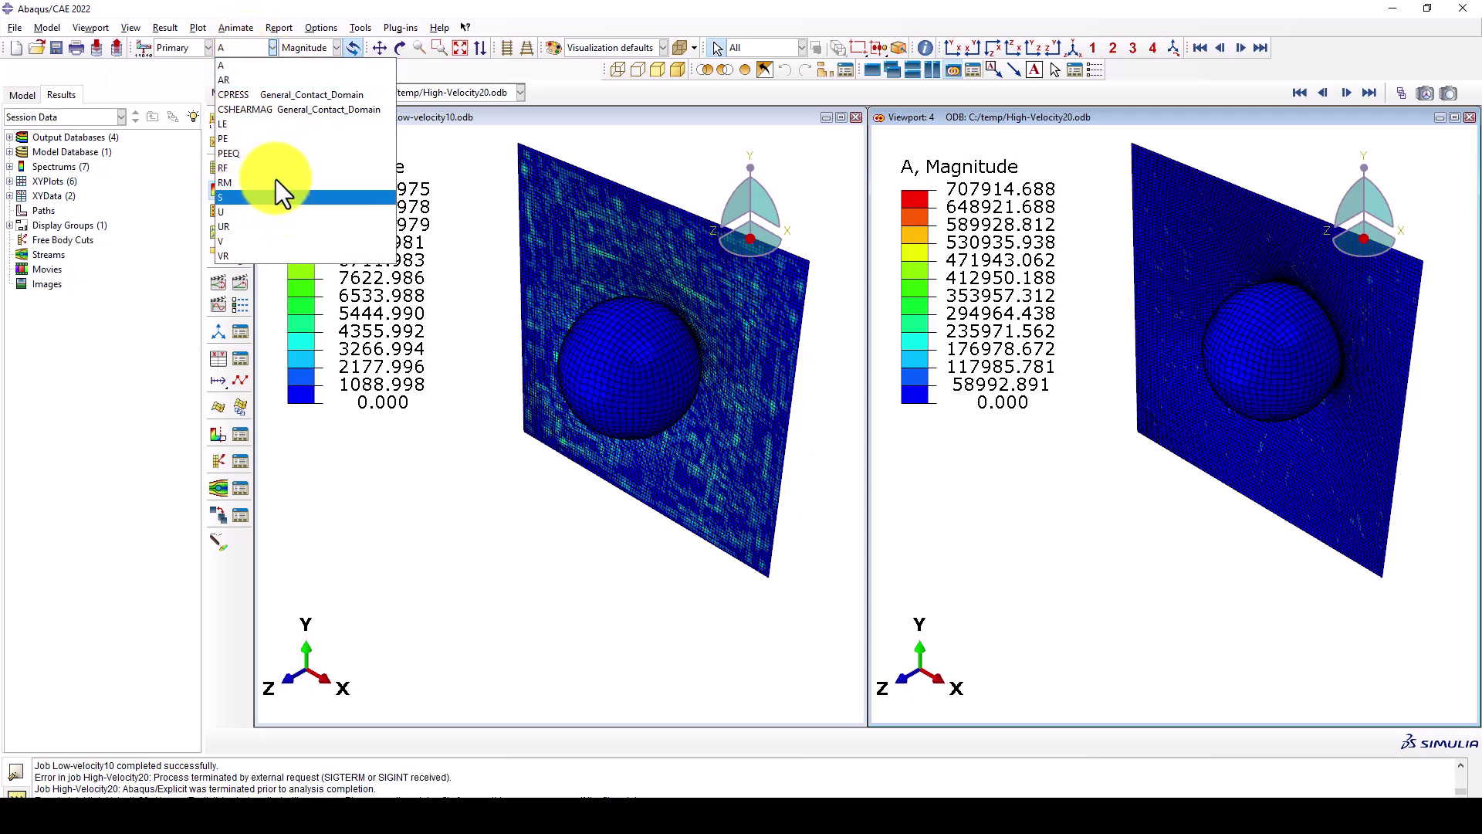
{"action": "left_click", "coordinate": [256, 67]}
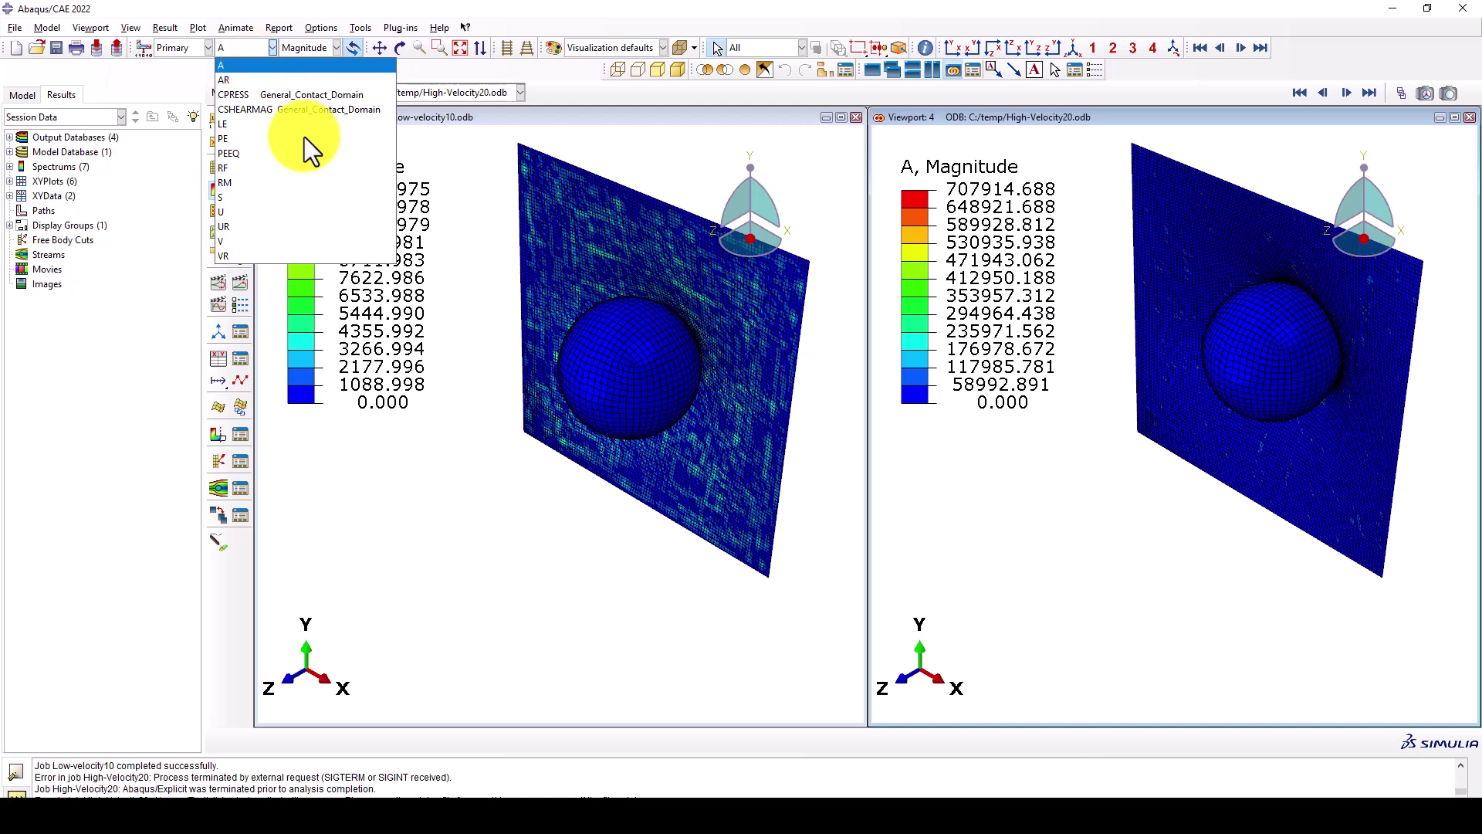